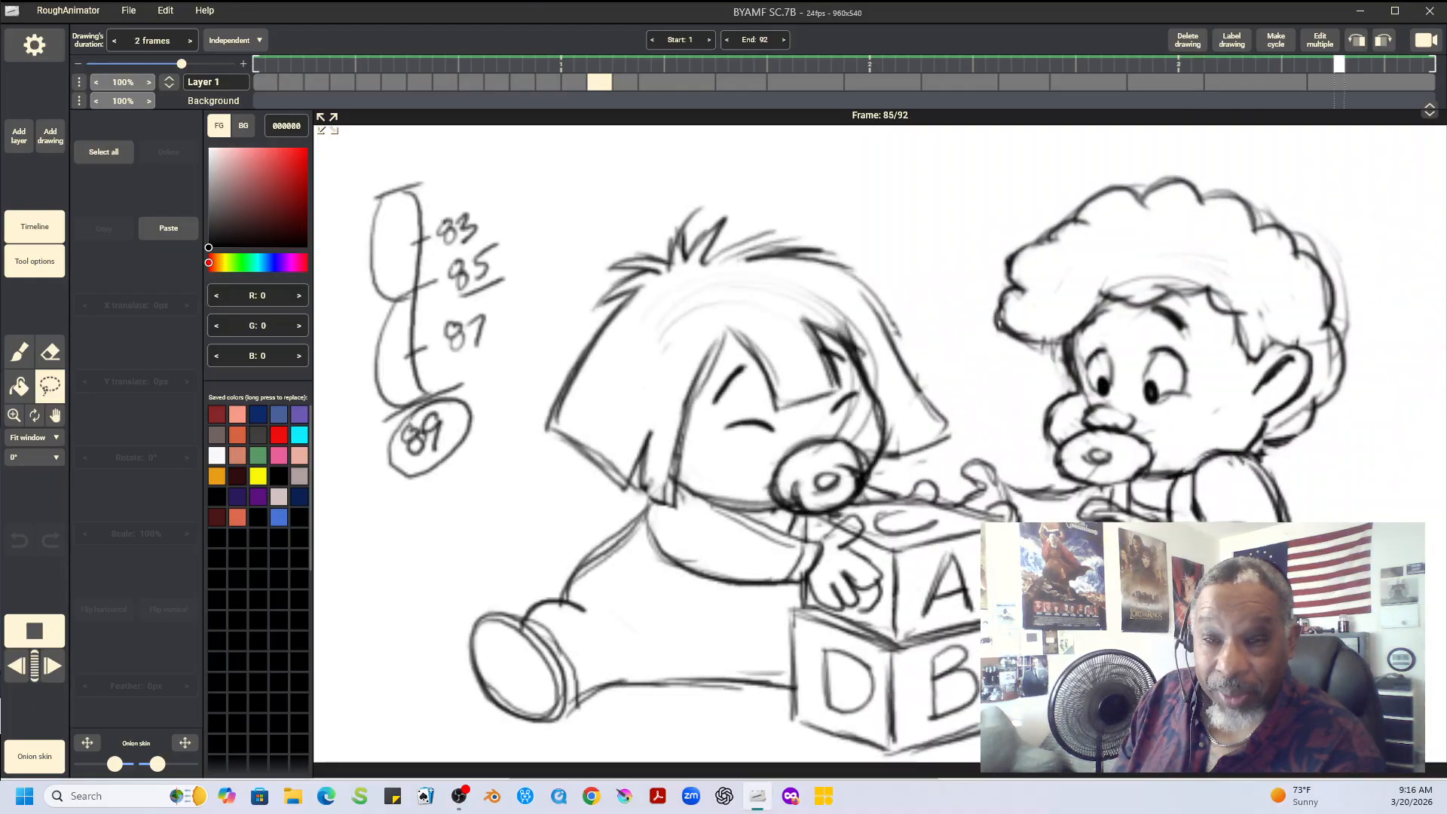
Stop playback, set the canvas zoom to 100%, and play the whole scene through to review the motion
{"action": "left_click", "coordinate": [43, 643]}
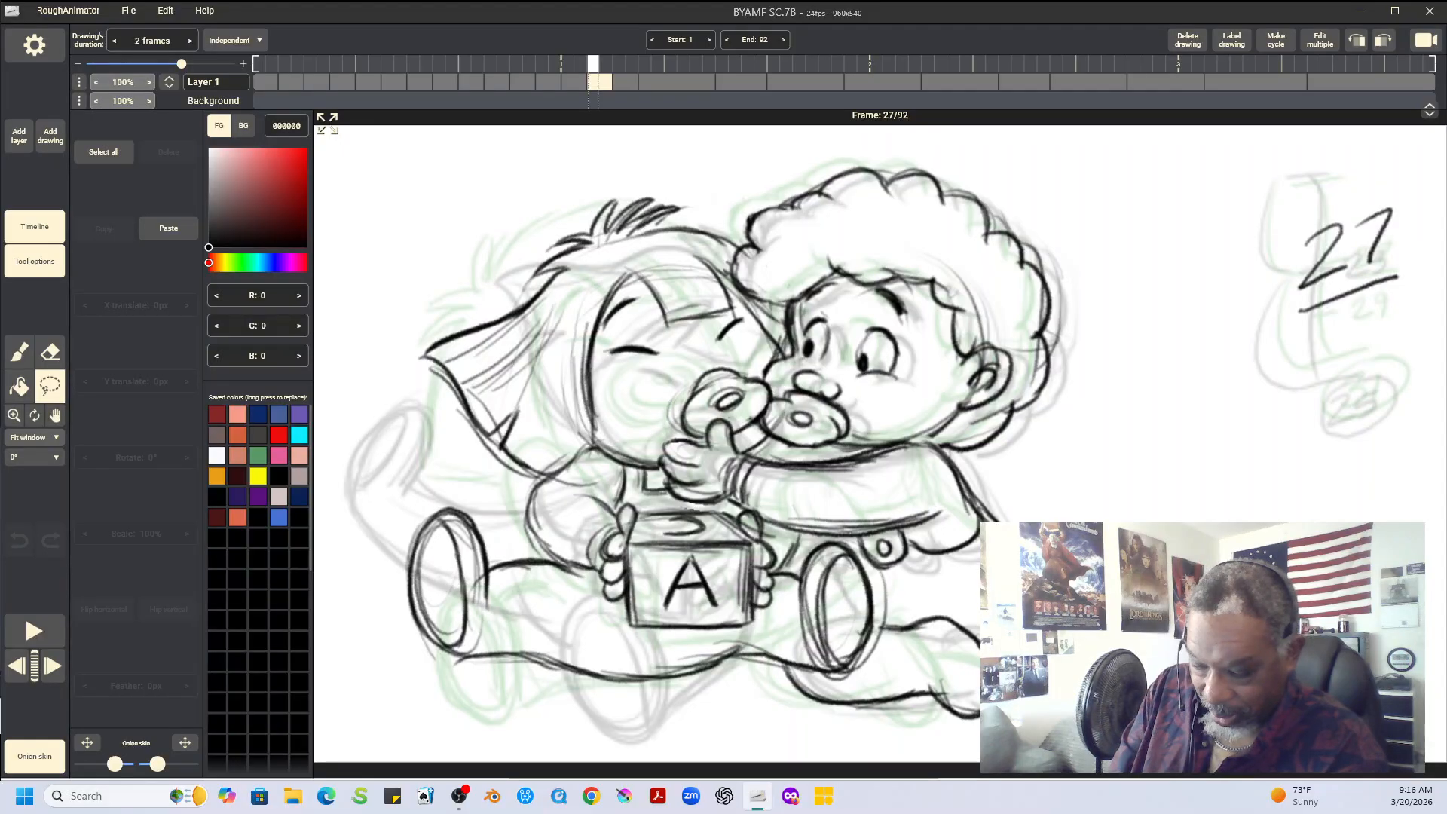
{"action": "left_click", "coordinate": [34, 437]}
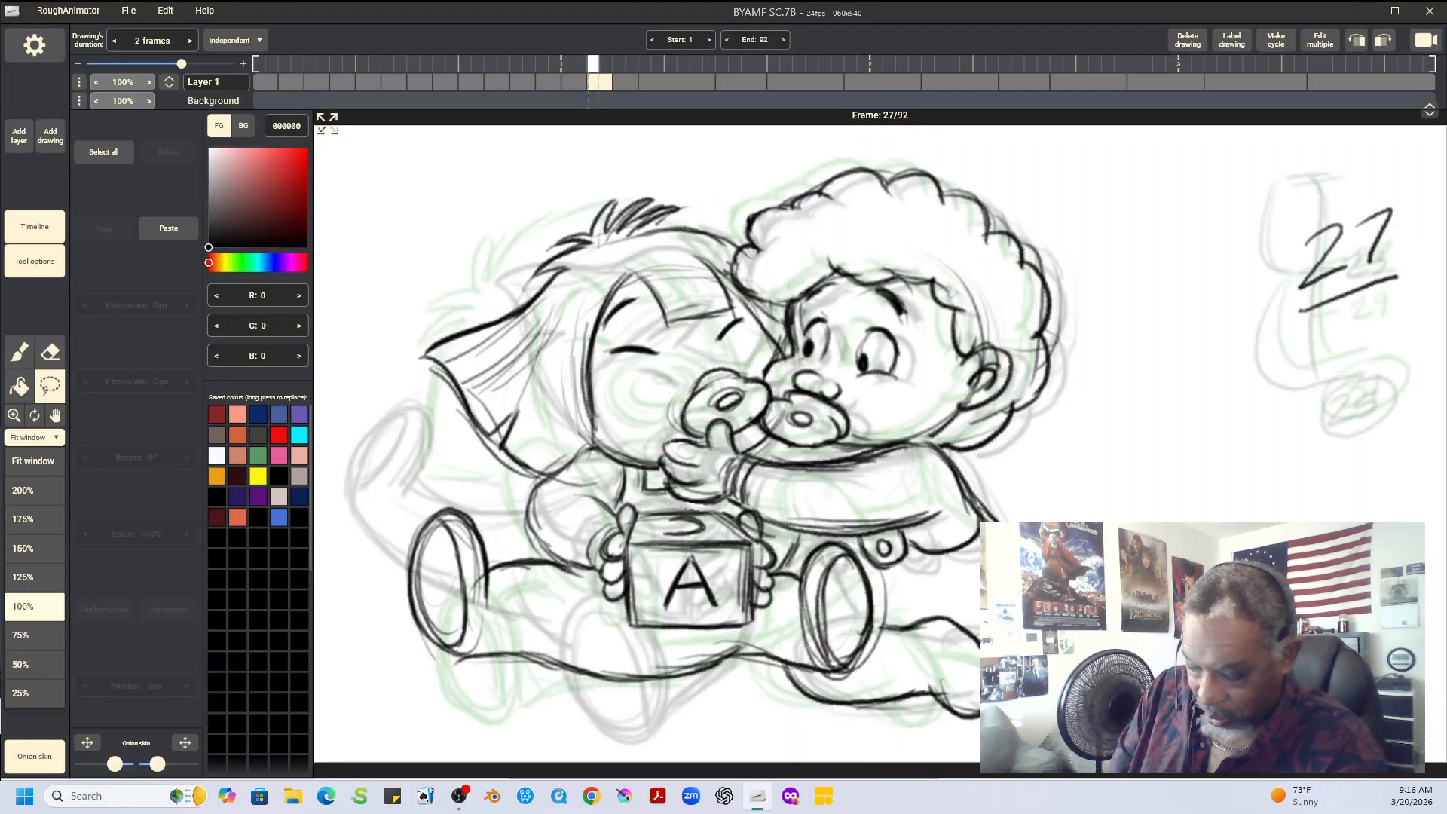
{"action": "left_click", "coordinate": [34, 606]}
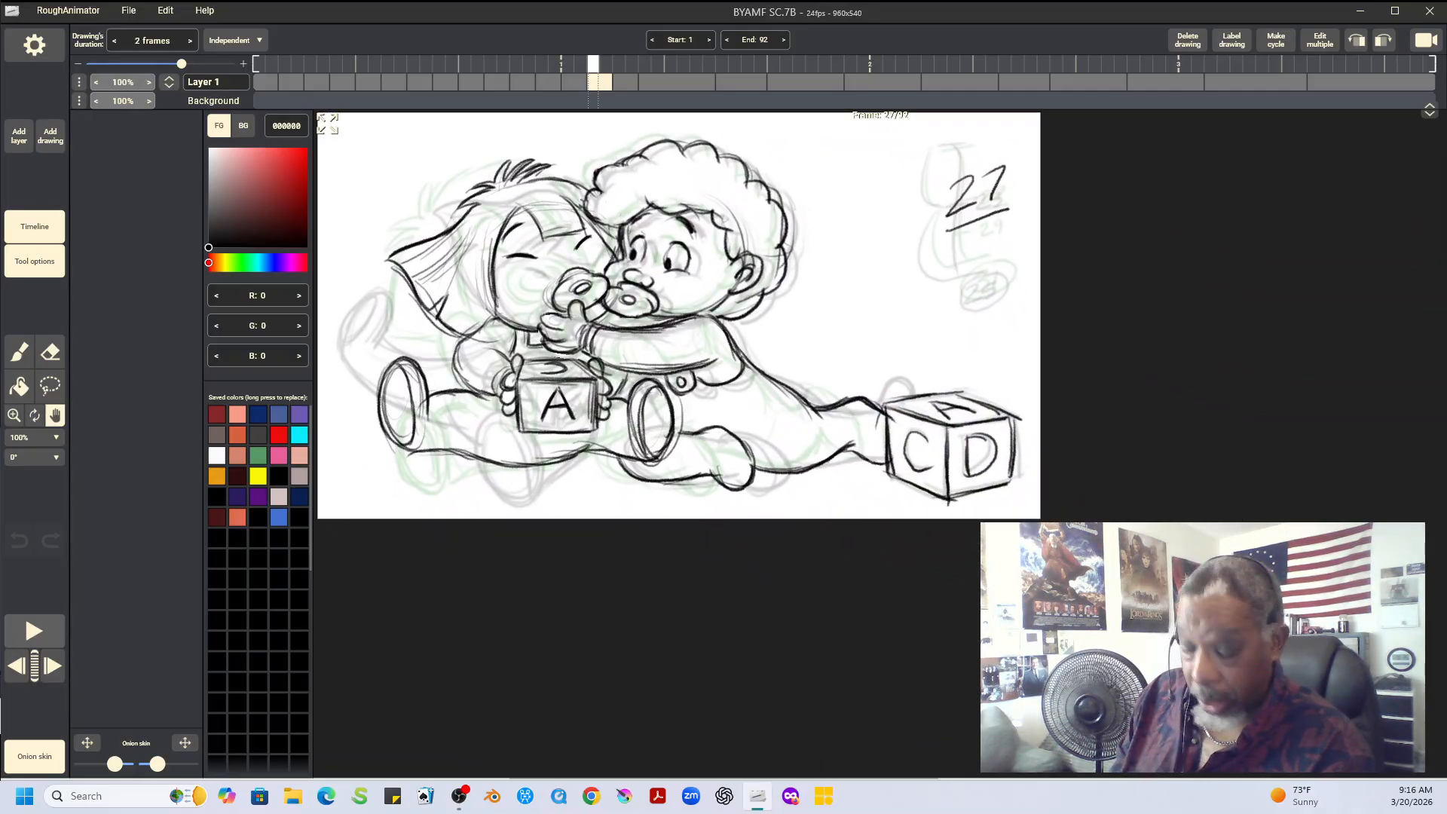
{"action": "left_click", "coordinate": [34, 632]}
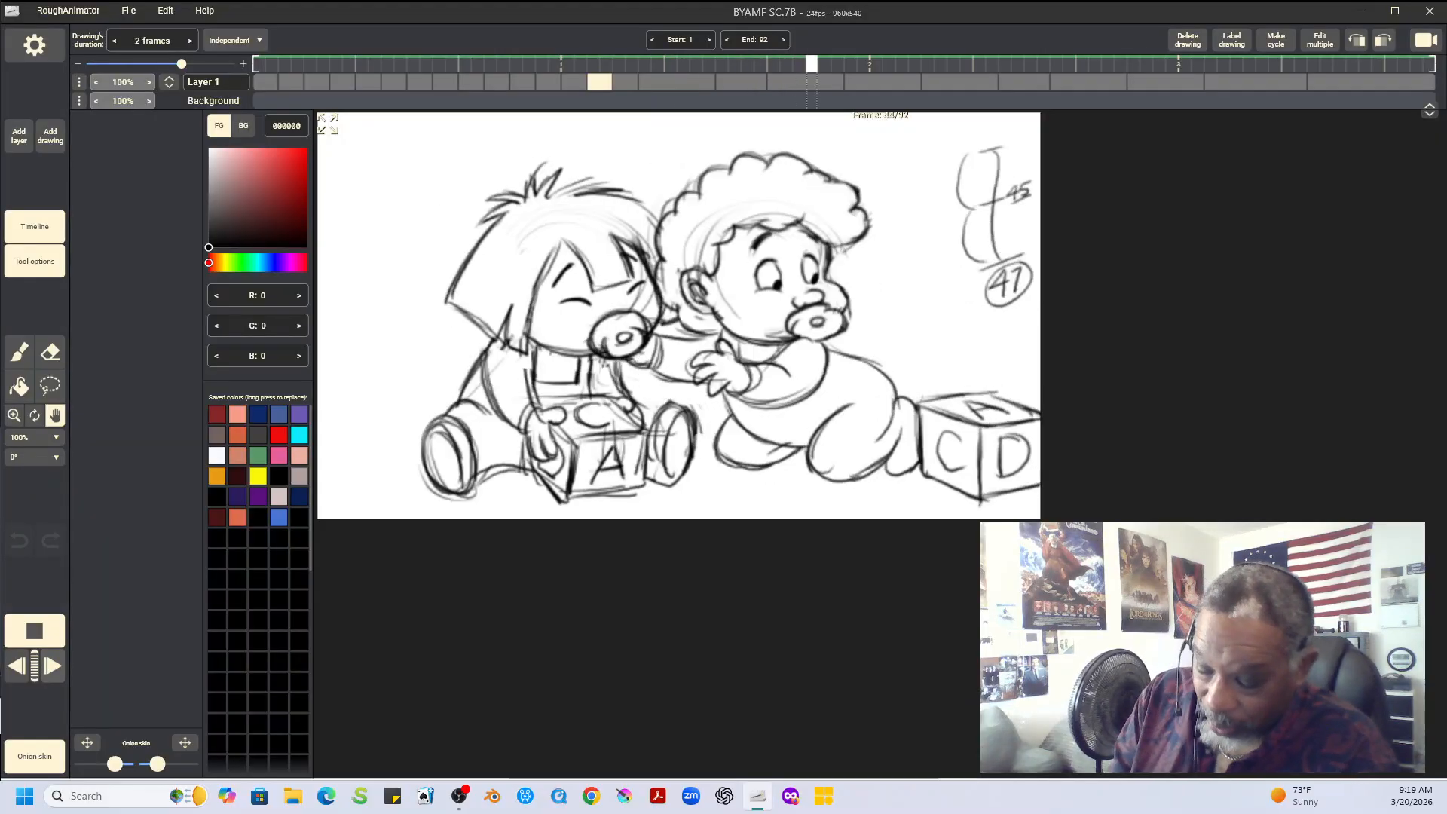
{"action": "left_click", "coordinate": [41, 641]}
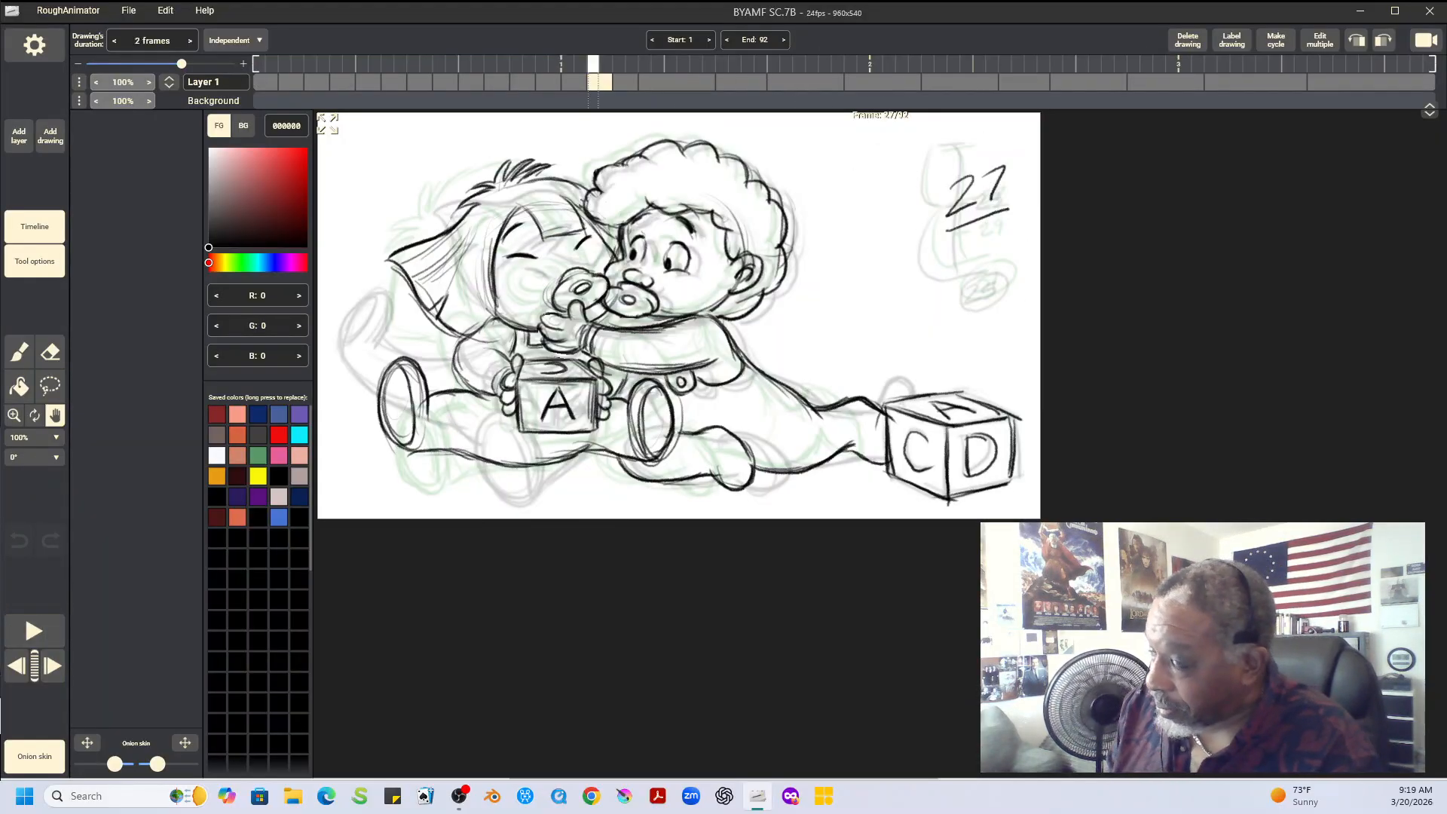
Flip back and forth between the drawings at frames 25, 27 and 29 to compare the two babies' poses
{"action": "key", "text": "Right"}
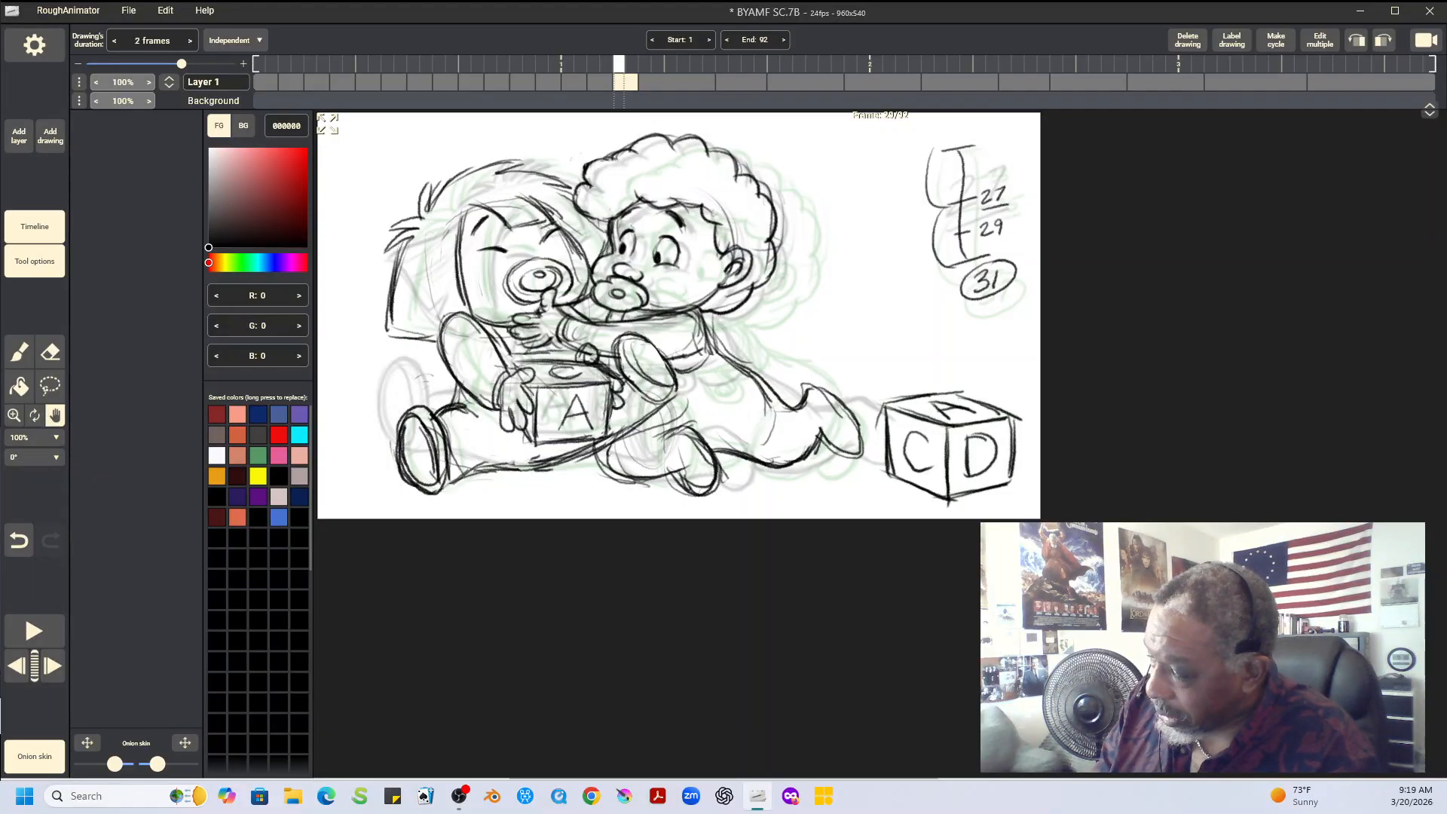
{"action": "key", "text": "Left"}
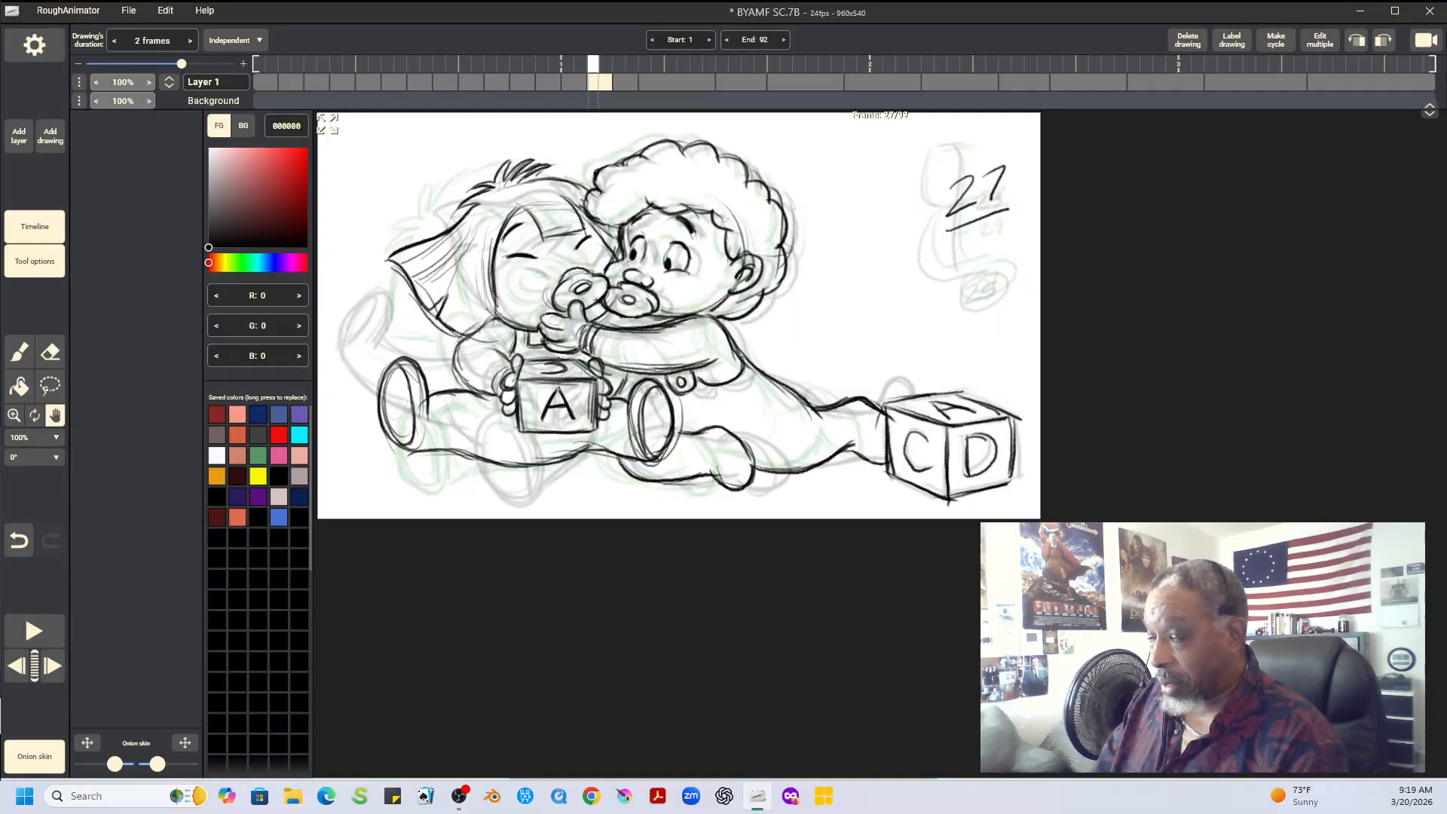
{"action": "key", "text": "Left"}
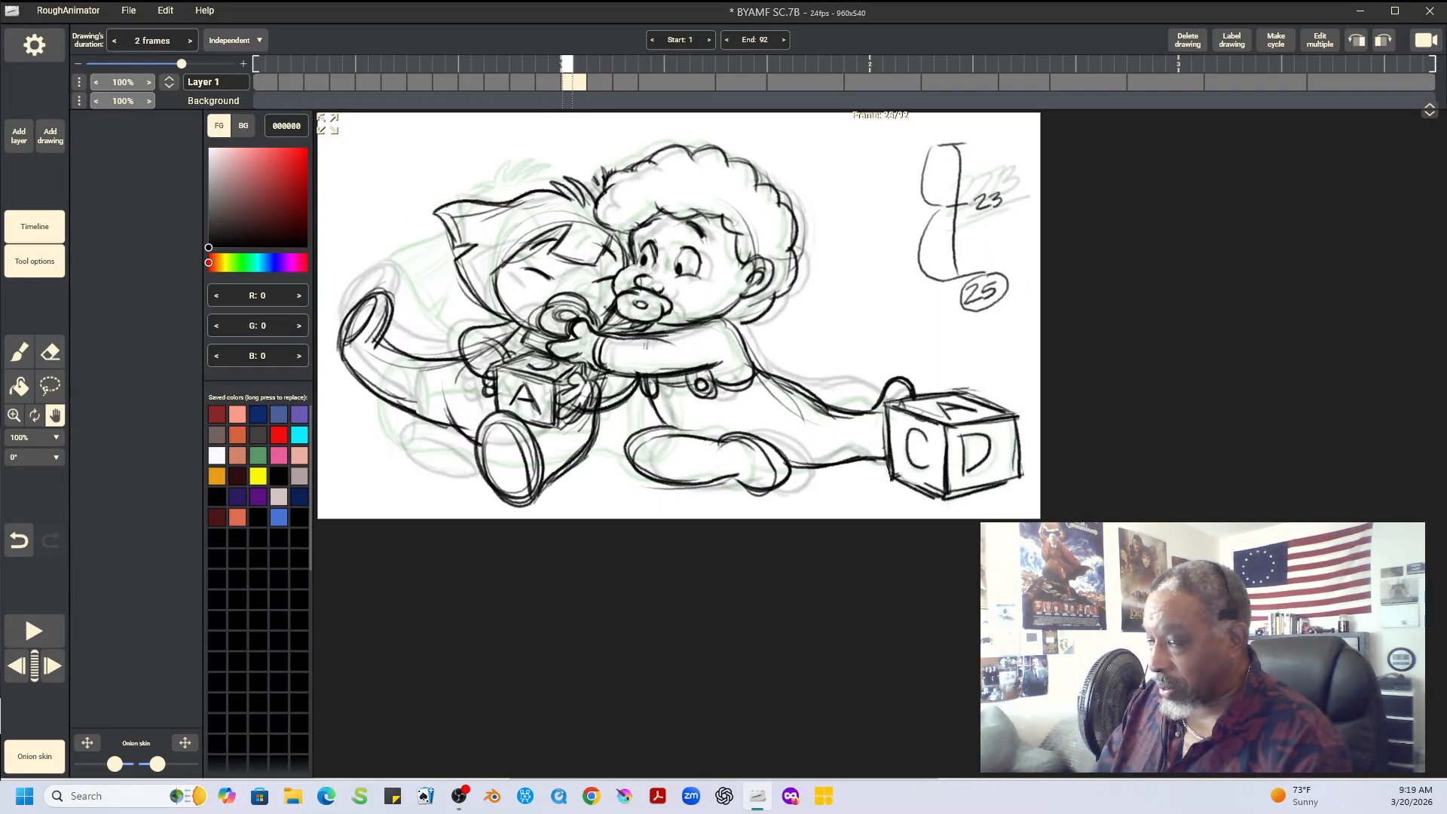
{"action": "key", "text": "Right"}
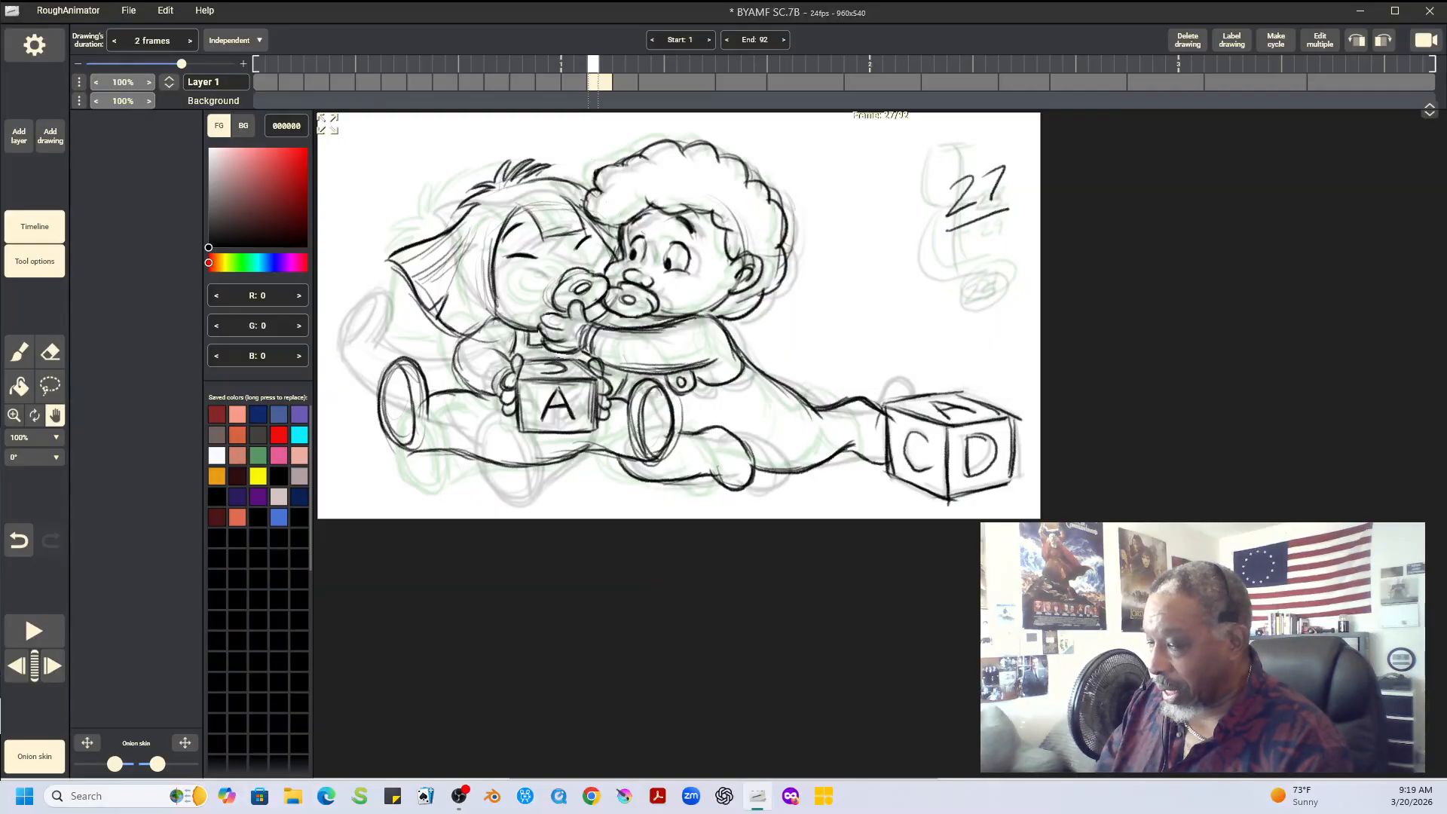
{"action": "key", "text": "Left"}
{"action": "key", "text": "Right"}
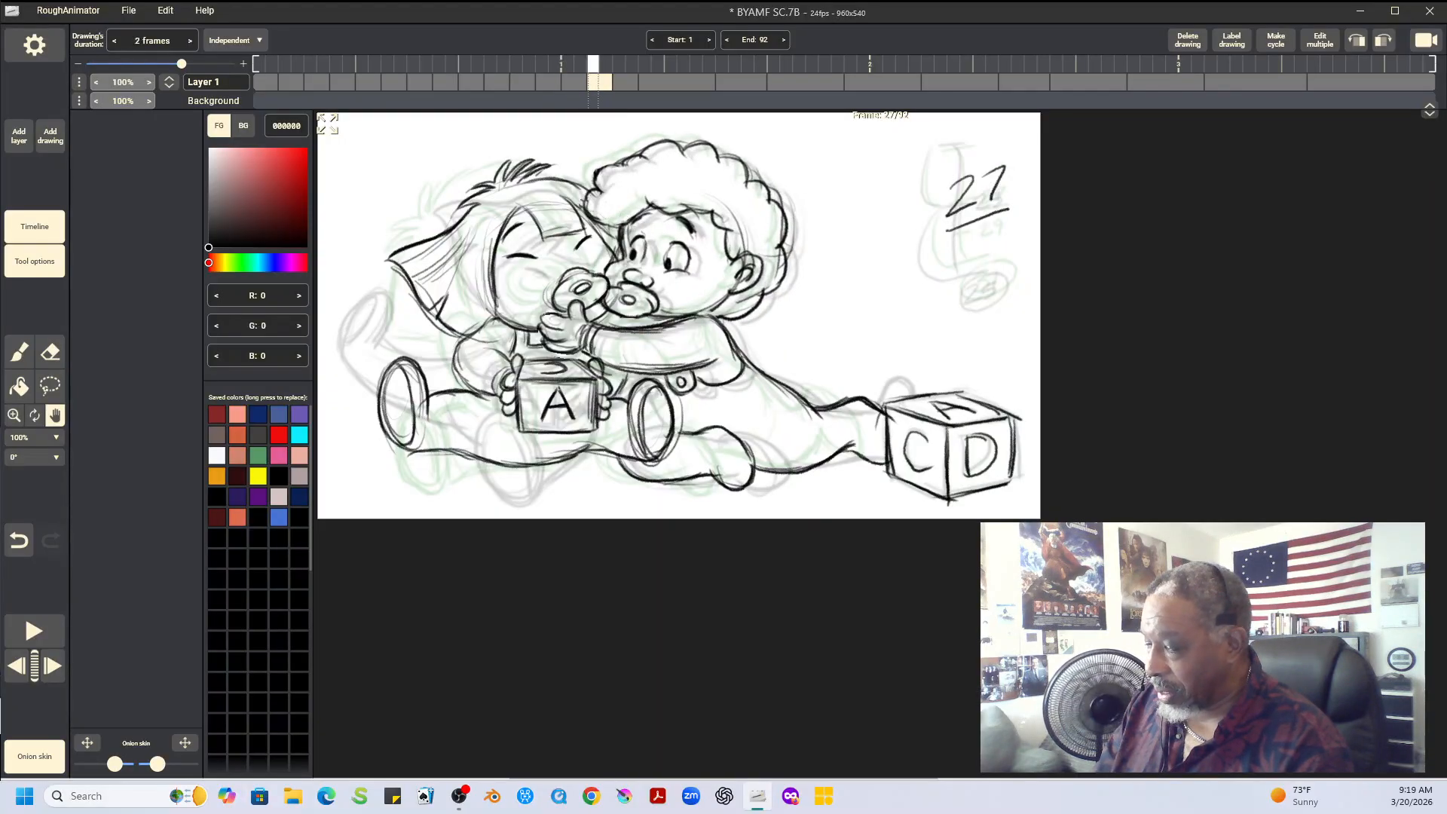
{"action": "key", "text": "Right"}
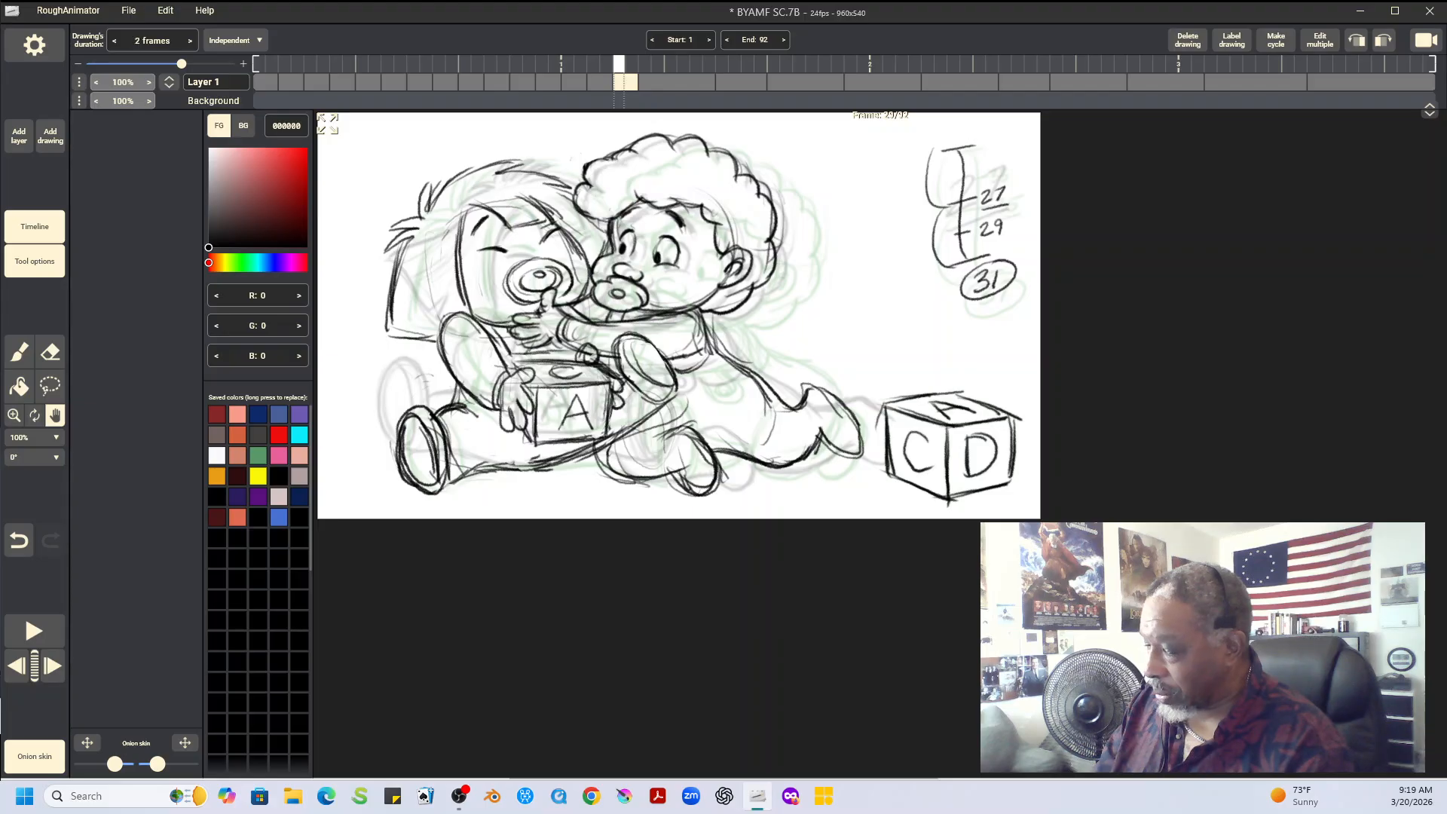
{"action": "key", "text": "Left"}
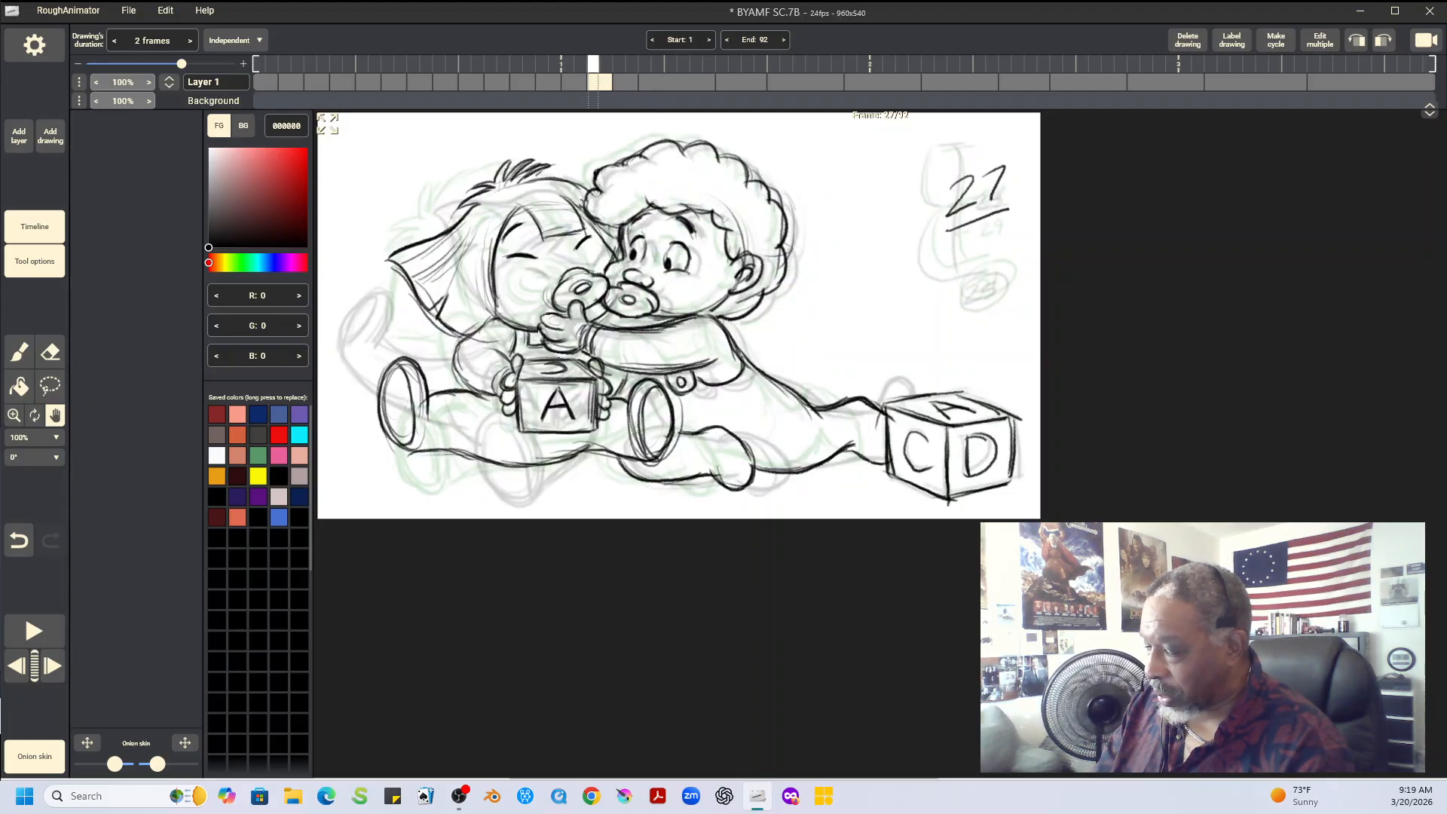
{"action": "key", "text": "Right"}
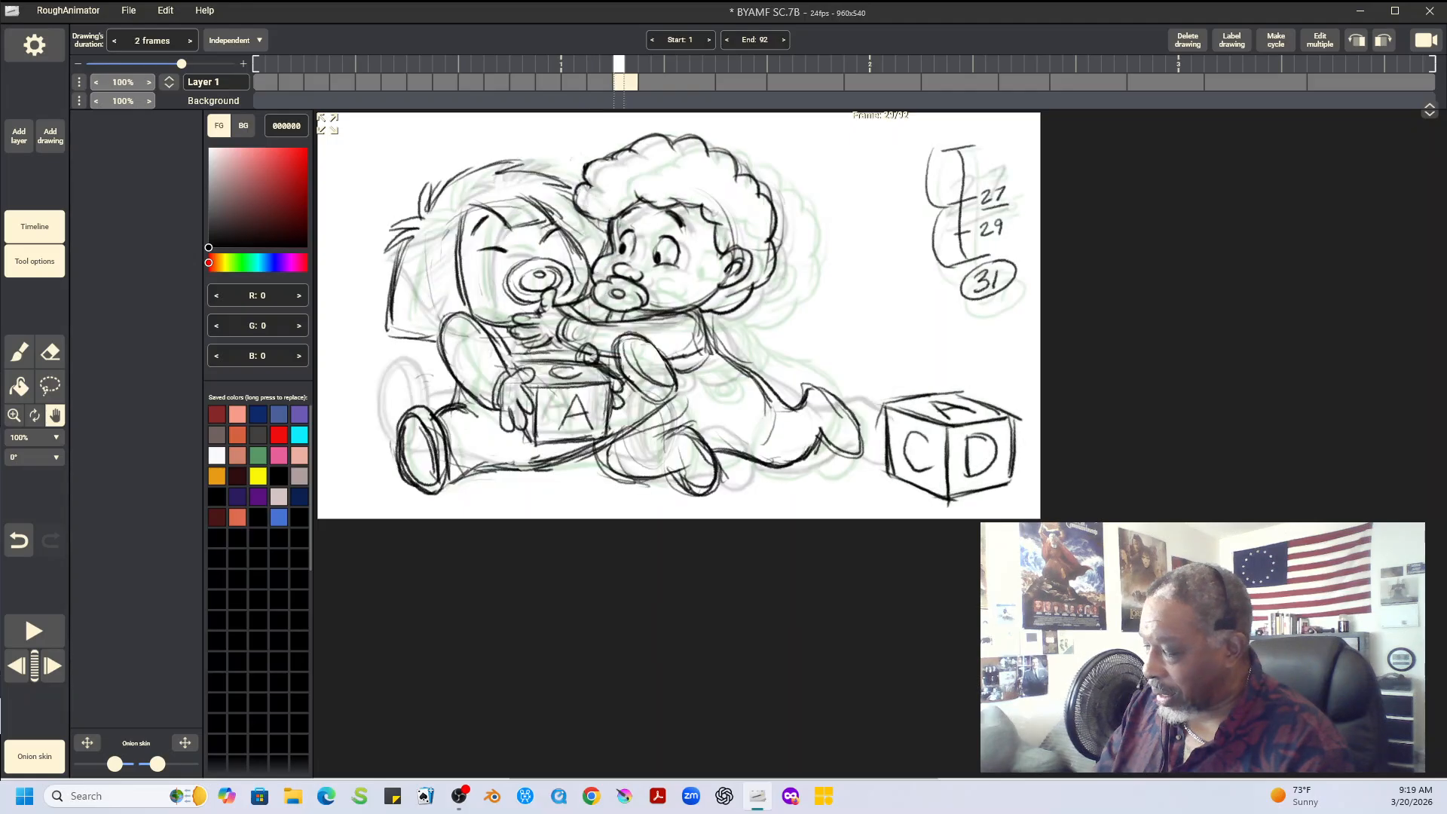
{"action": "key", "text": "Left"}
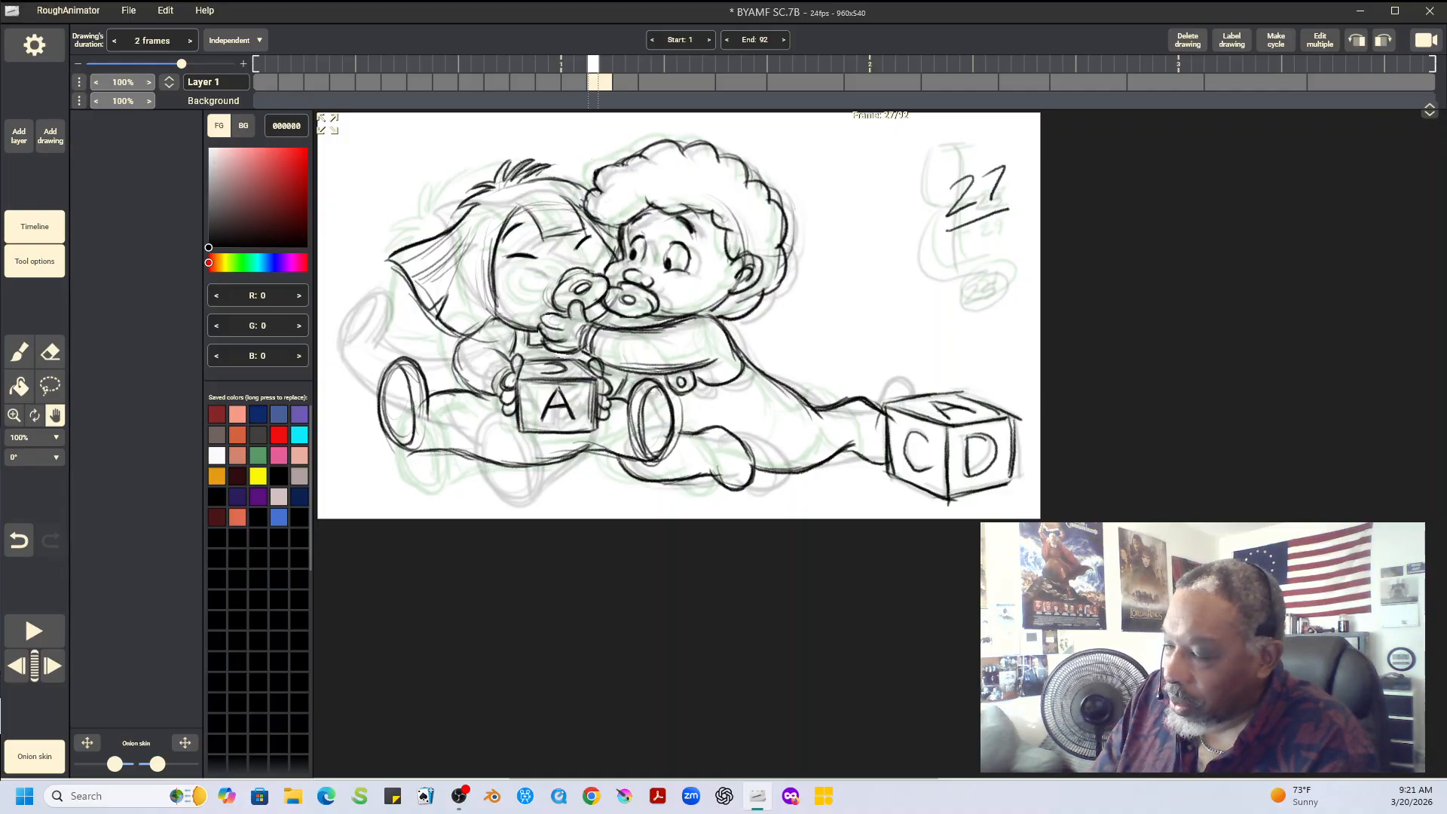
{"action": "key", "text": "Left"}
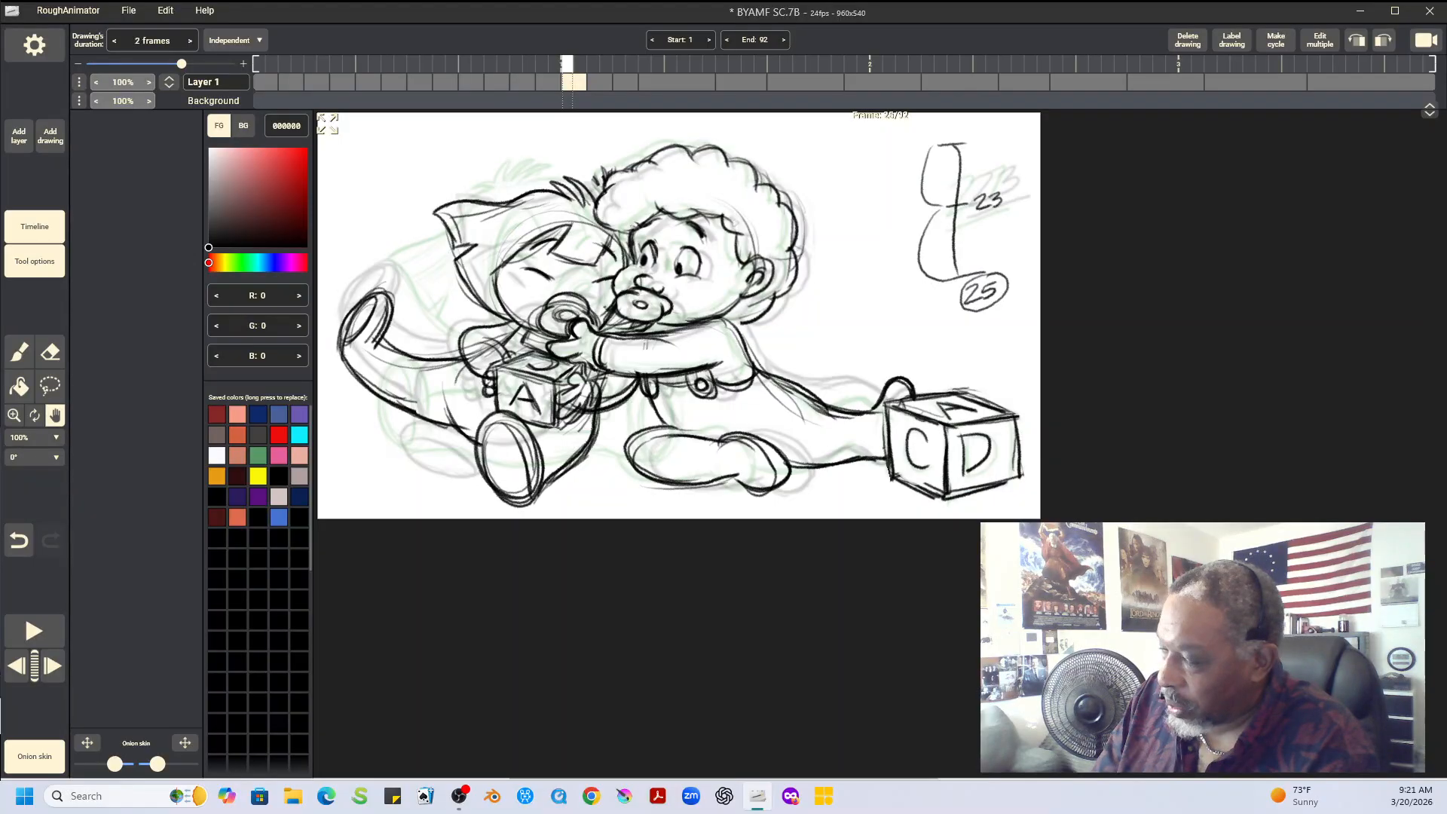
{"action": "key", "text": "Right"}
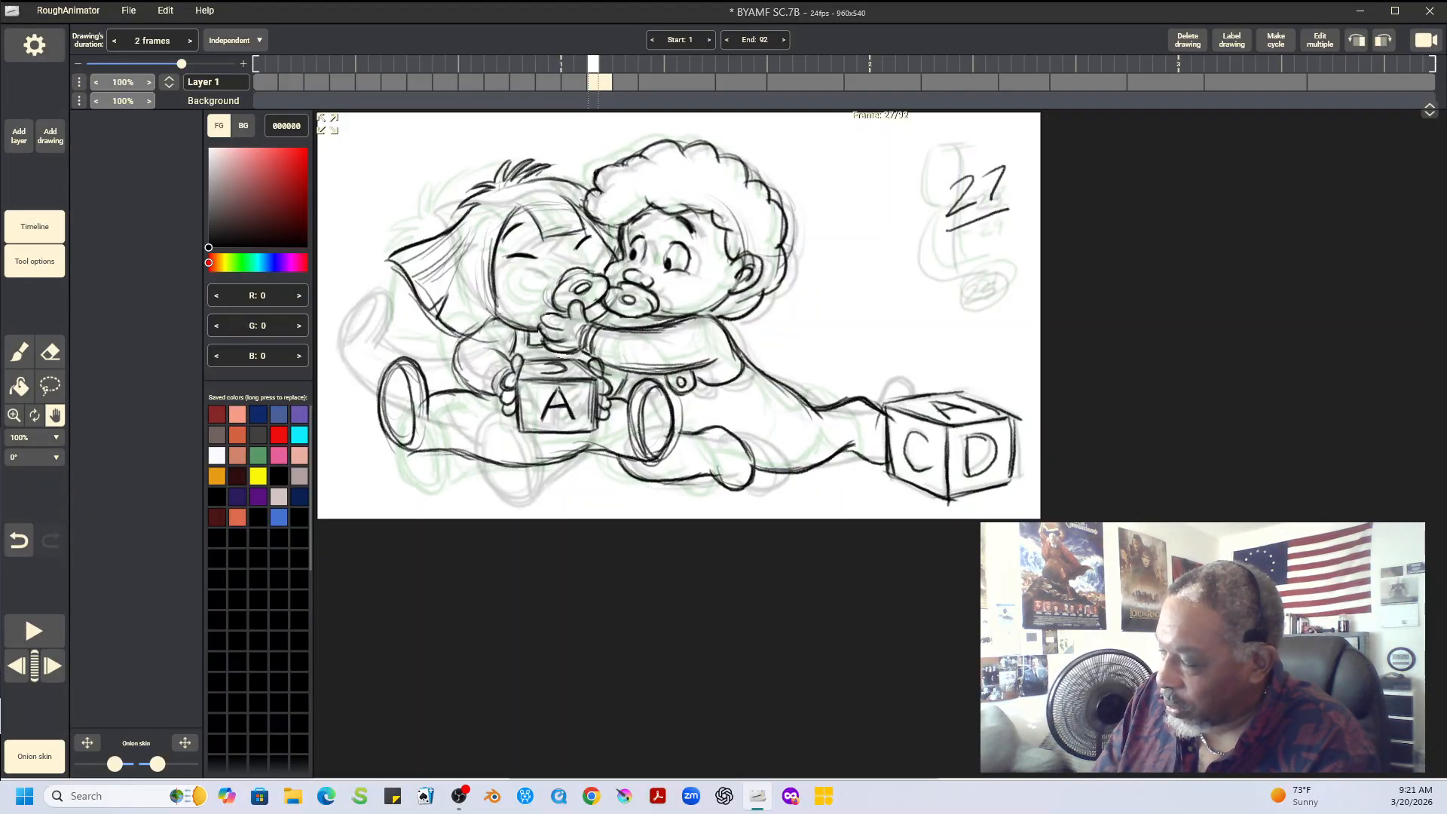
{"action": "key", "text": "Right"}
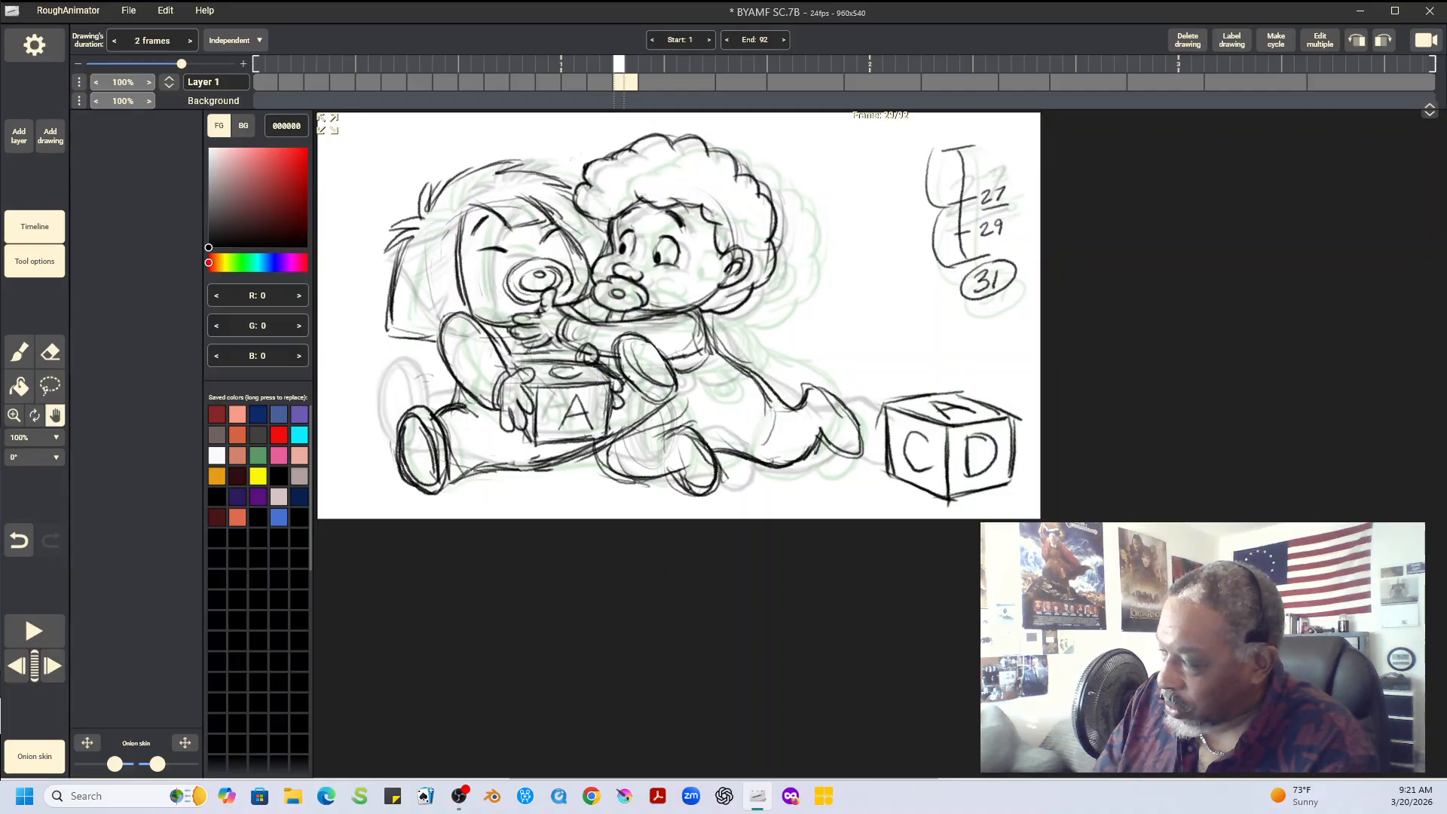
Add a new blank drawing on Layer 1 directly after the drawing at frame 27
{"action": "key", "text": "Left"}
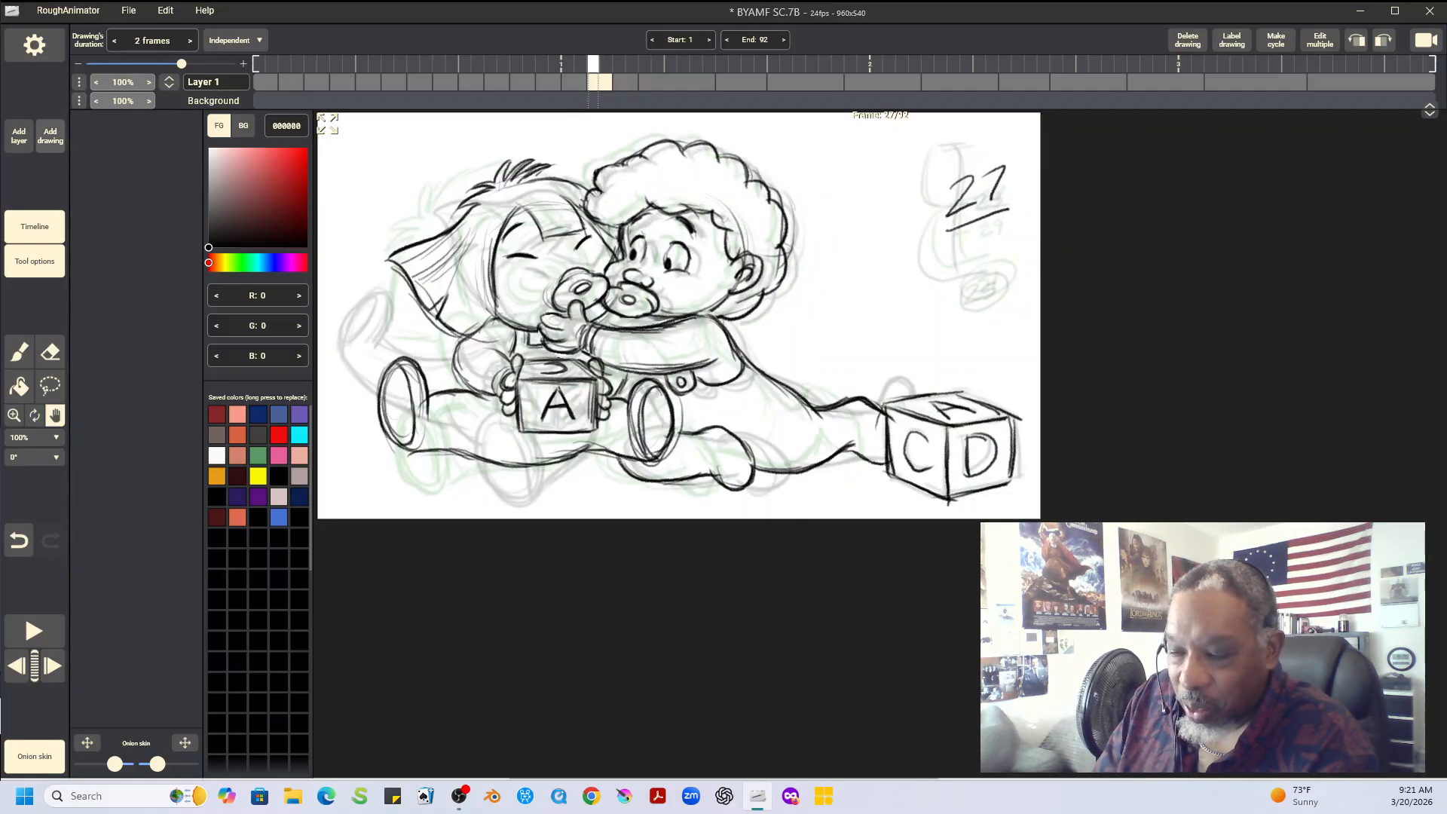
{"action": "left_click", "coordinate": [51, 136]}
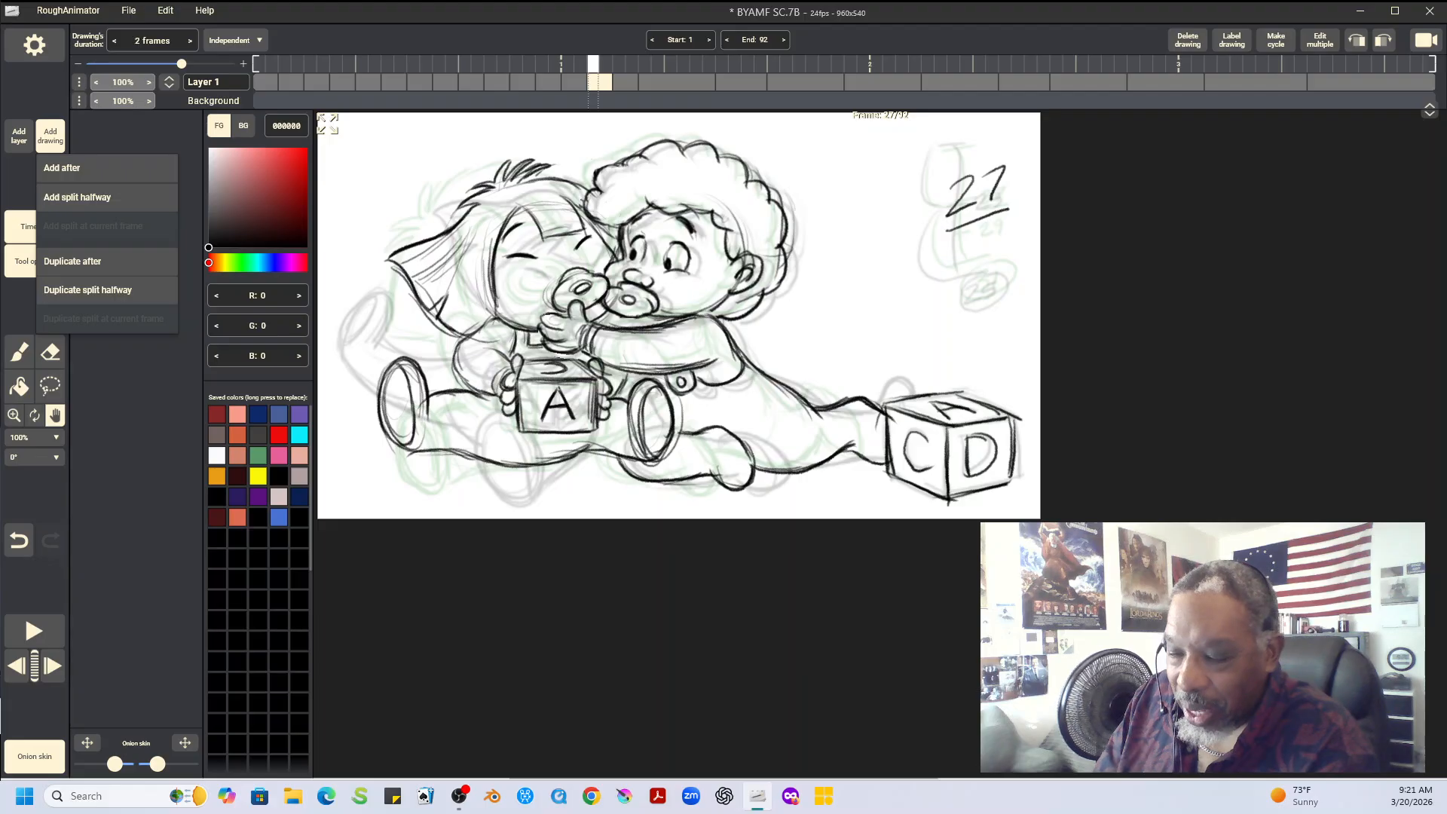
{"action": "left_click", "coordinate": [62, 167]}
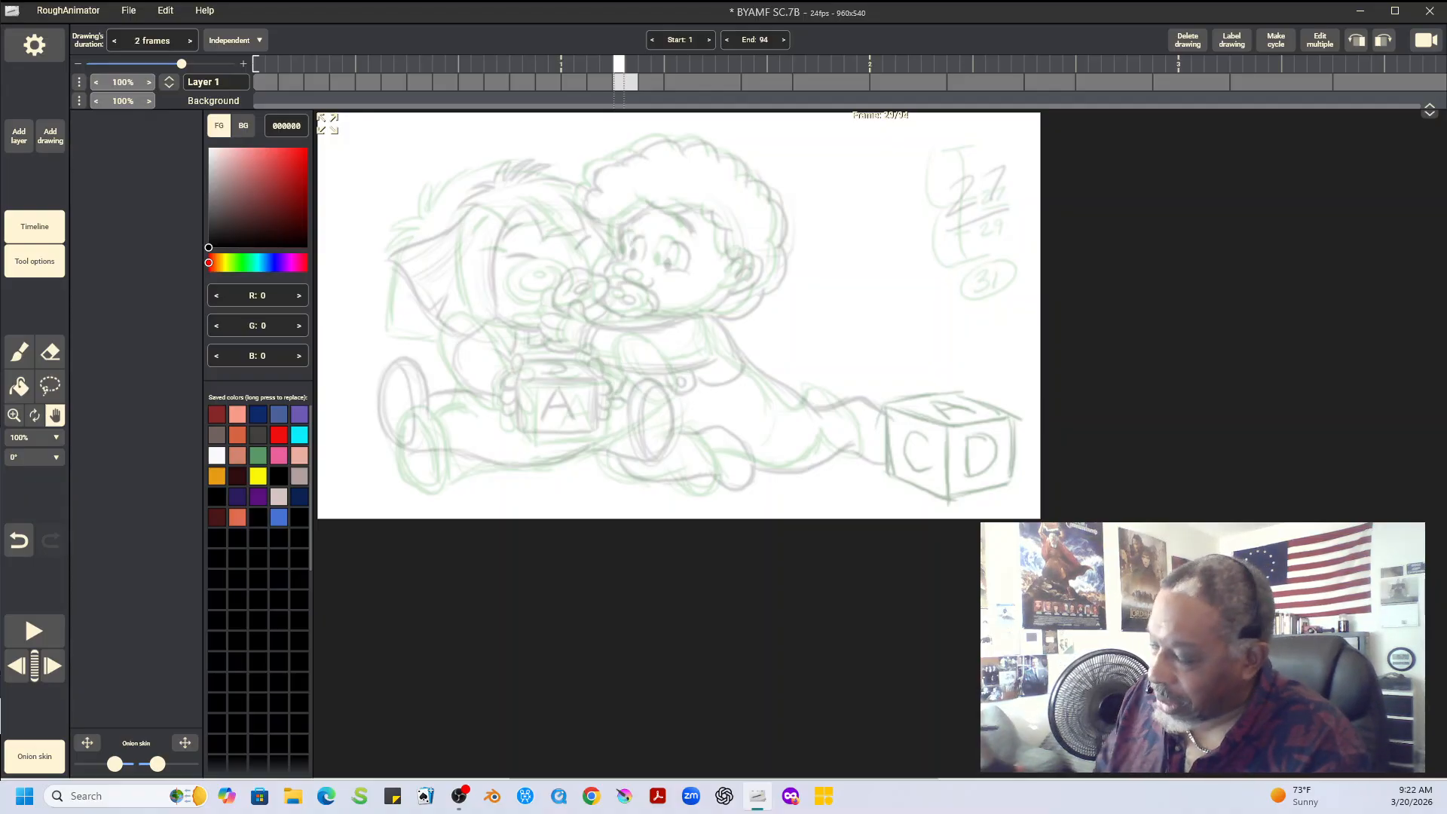
Flip between the blank drawing at frame 29 and its neighbouring drawings to examine the spacing for the in-between
{"action": "key", "text": "Left"}
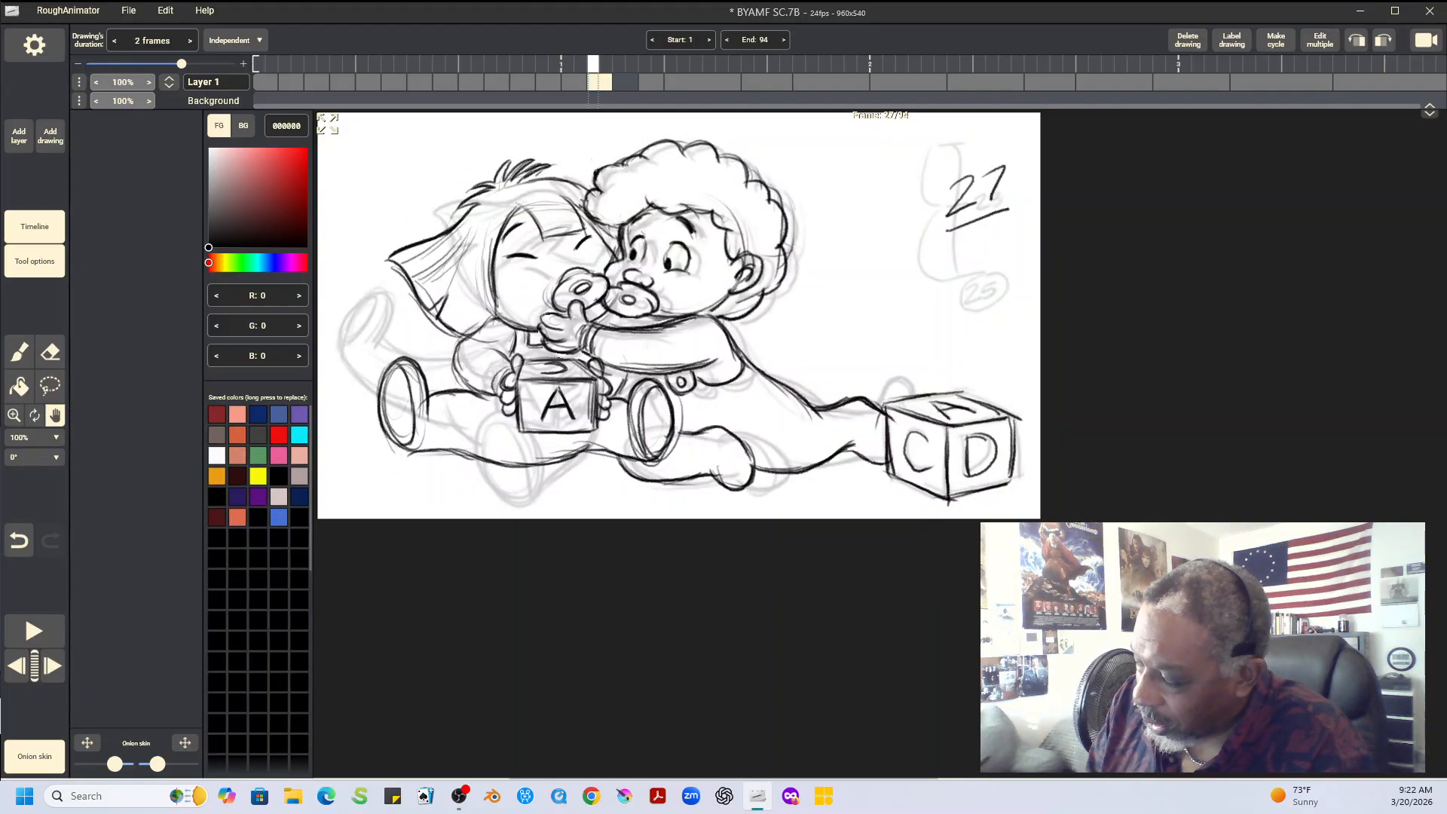
{"action": "key", "text": "Right"}
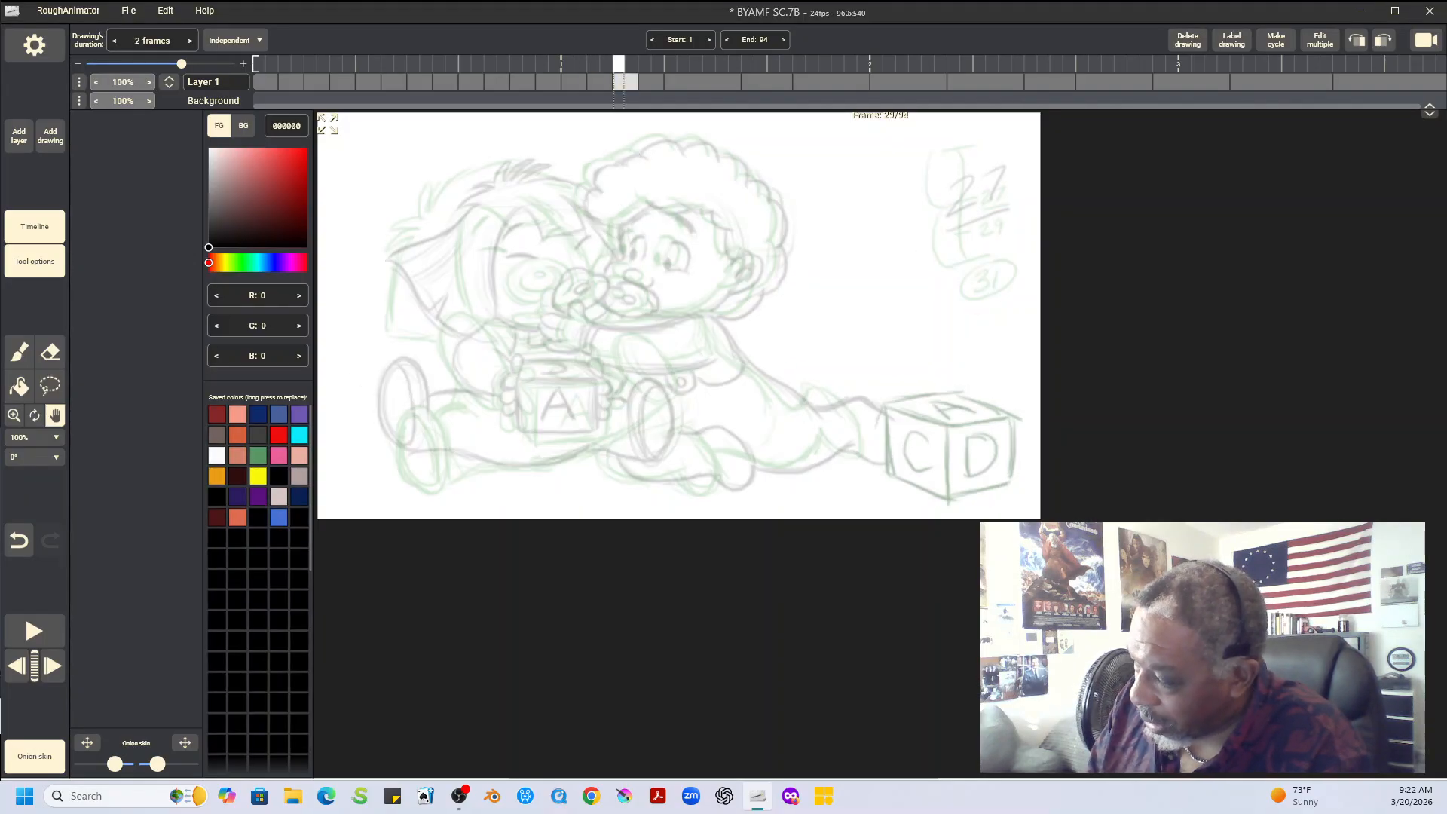
{"action": "key", "text": "Right"}
{"action": "key", "text": "Left"}
{"action": "key", "text": "Left"}
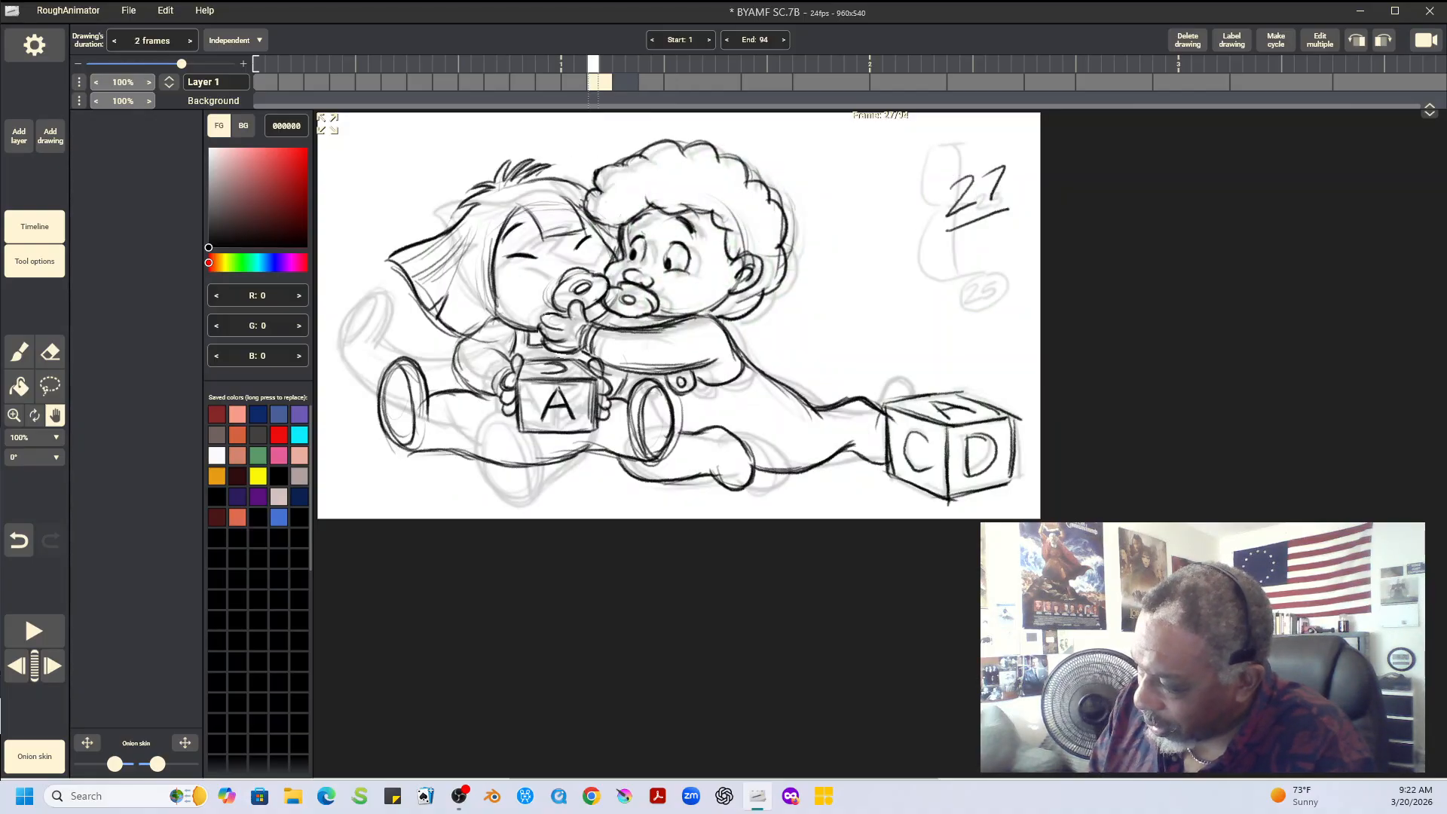
{"action": "key", "text": "Right"}
{"action": "key", "text": "Right"}
{"action": "key", "text": "Left"}
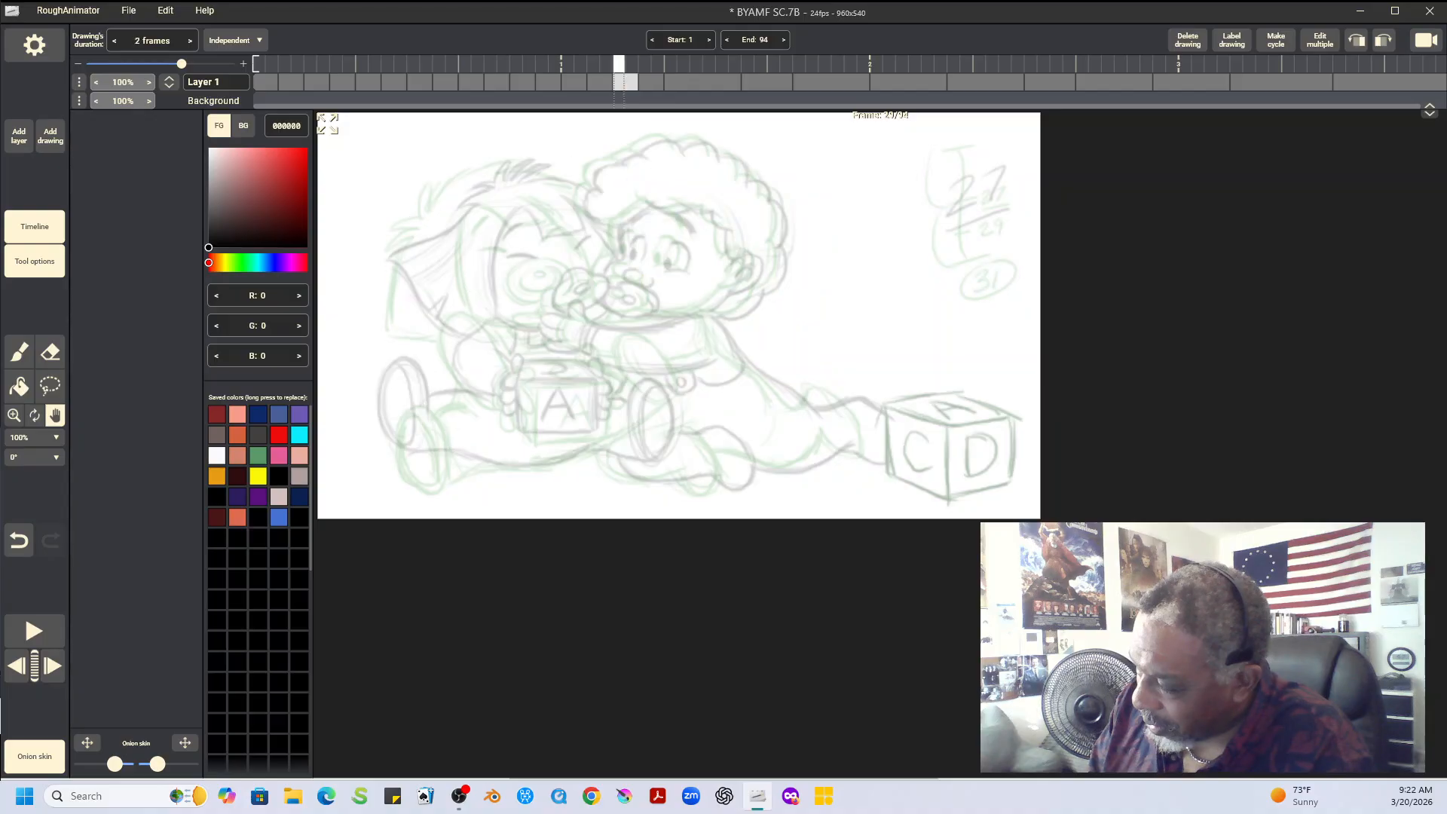
Fit the canvas to the window and brush in the straight-haired baby's pacifier, closed eyes and eyebrows on frame 29
{"action": "left_click", "coordinate": [34, 437]}
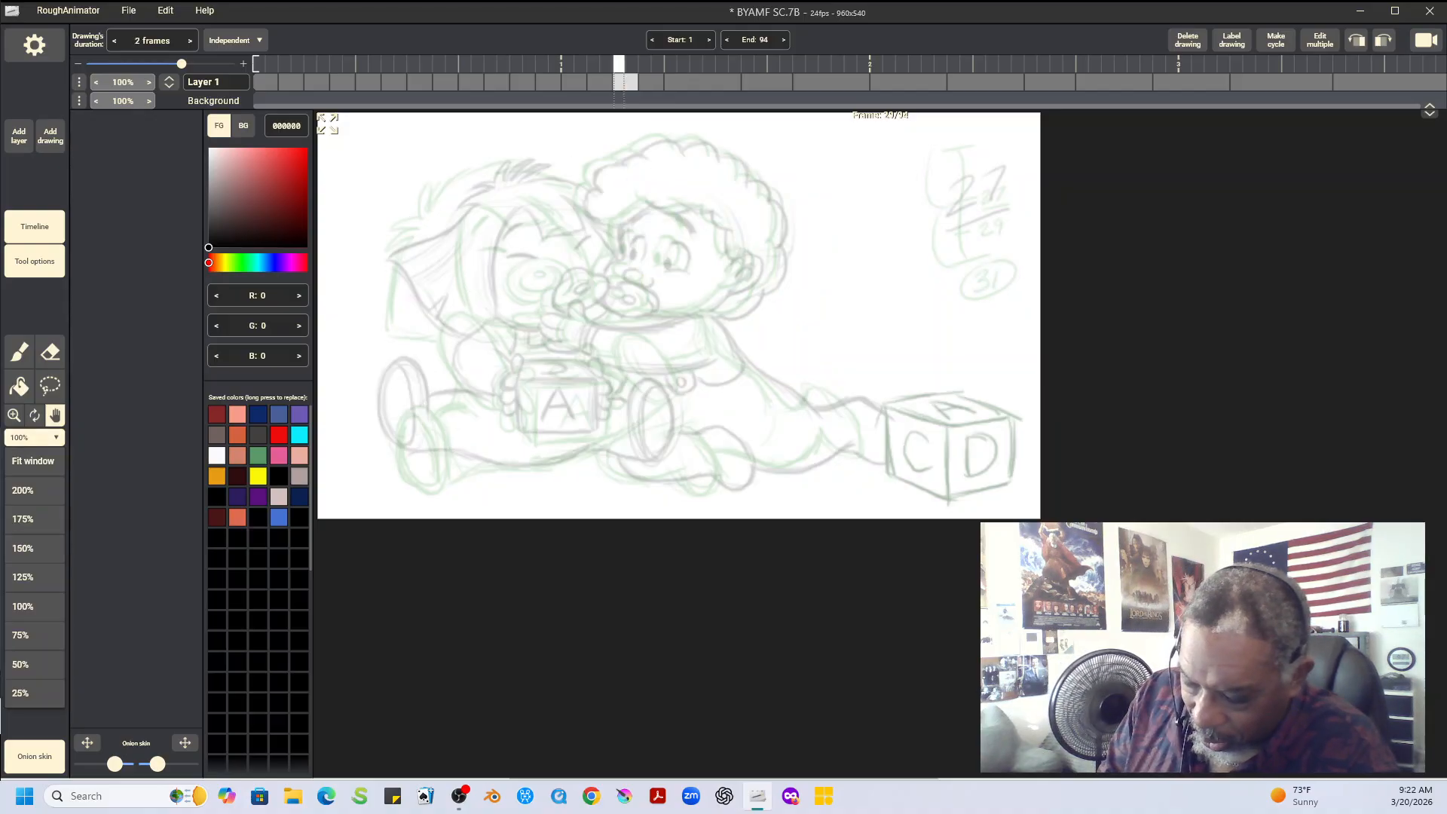
{"action": "left_click", "coordinate": [33, 460]}
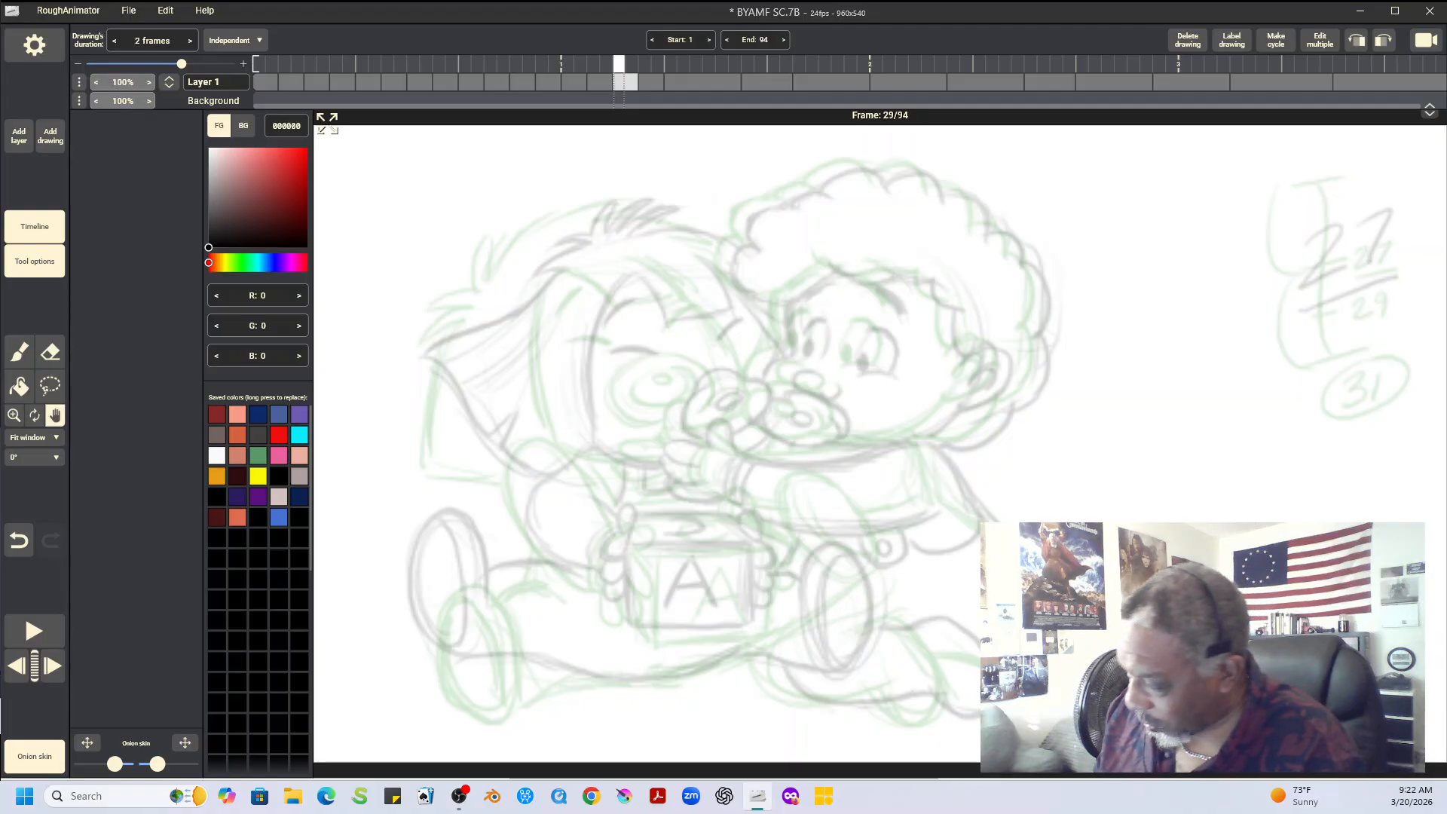
{"action": "key", "text": "b"}
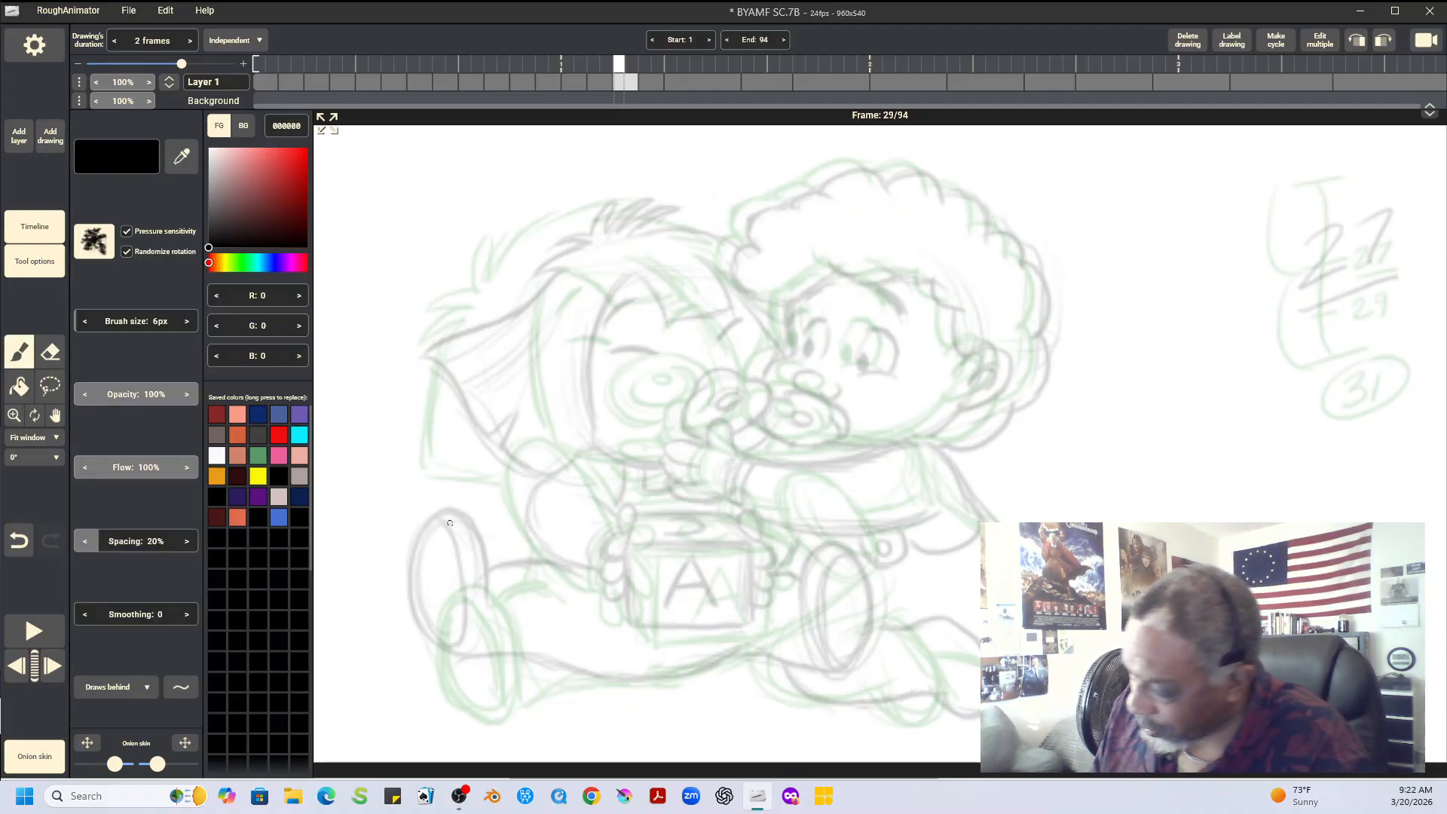
{"action": "mouse_move", "coordinate": [664, 377]}
{"action": "left_mouse_down"}
{"action": "mouse_move", "coordinate": [664, 411]}
{"action": "mouse_move", "coordinate": [703, 417]}
{"action": "mouse_move", "coordinate": [736, 397]}
{"action": "mouse_move", "coordinate": [684, 420]}
{"action": "mouse_move", "coordinate": [723, 419]}
{"action": "left_mouse_up"}
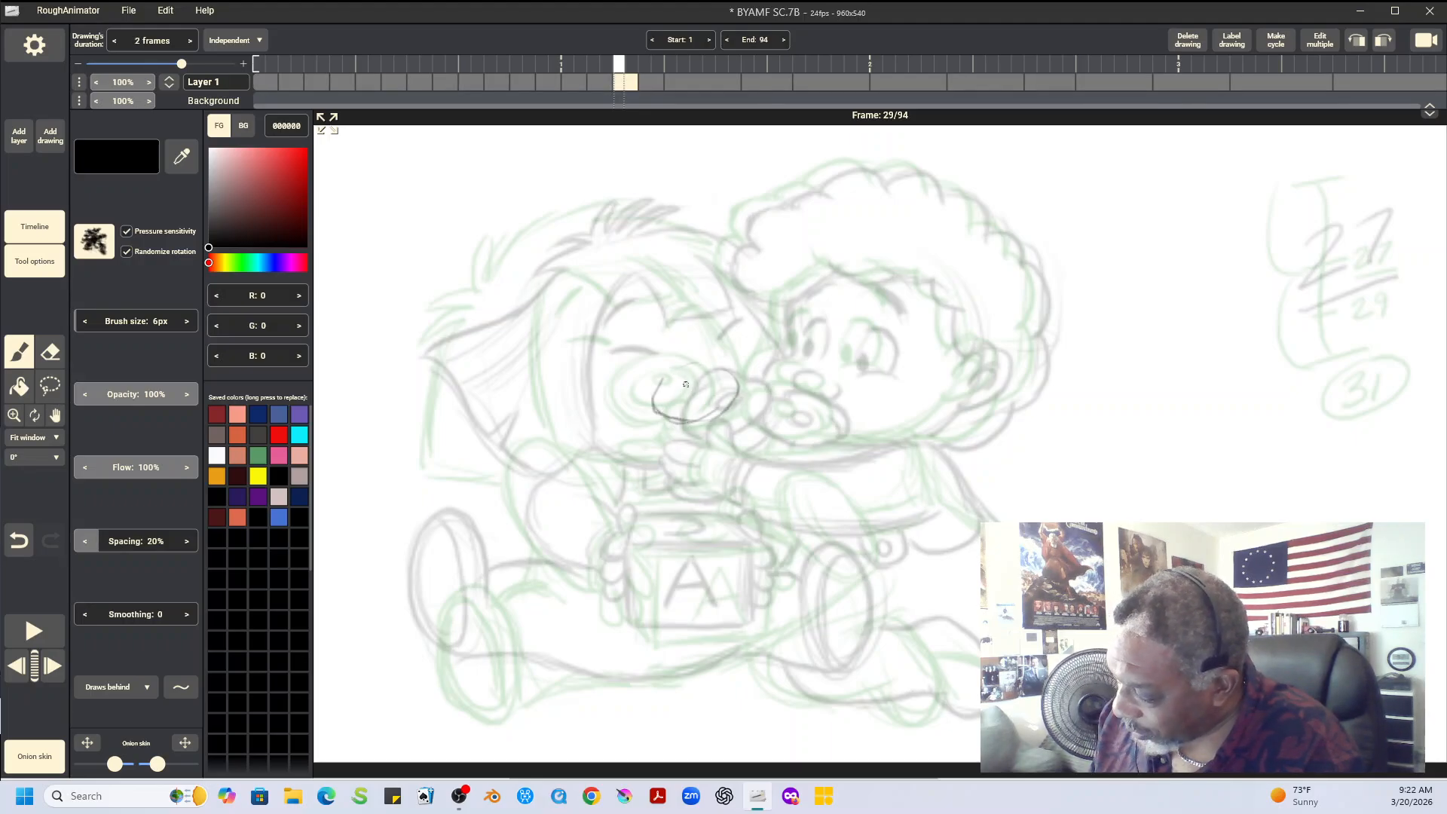
{"action": "mouse_move", "coordinate": [668, 380]}
{"action": "left_mouse_down"}
{"action": "mouse_move", "coordinate": [656, 392]}
{"action": "mouse_move", "coordinate": [729, 402]}
{"action": "left_mouse_up"}
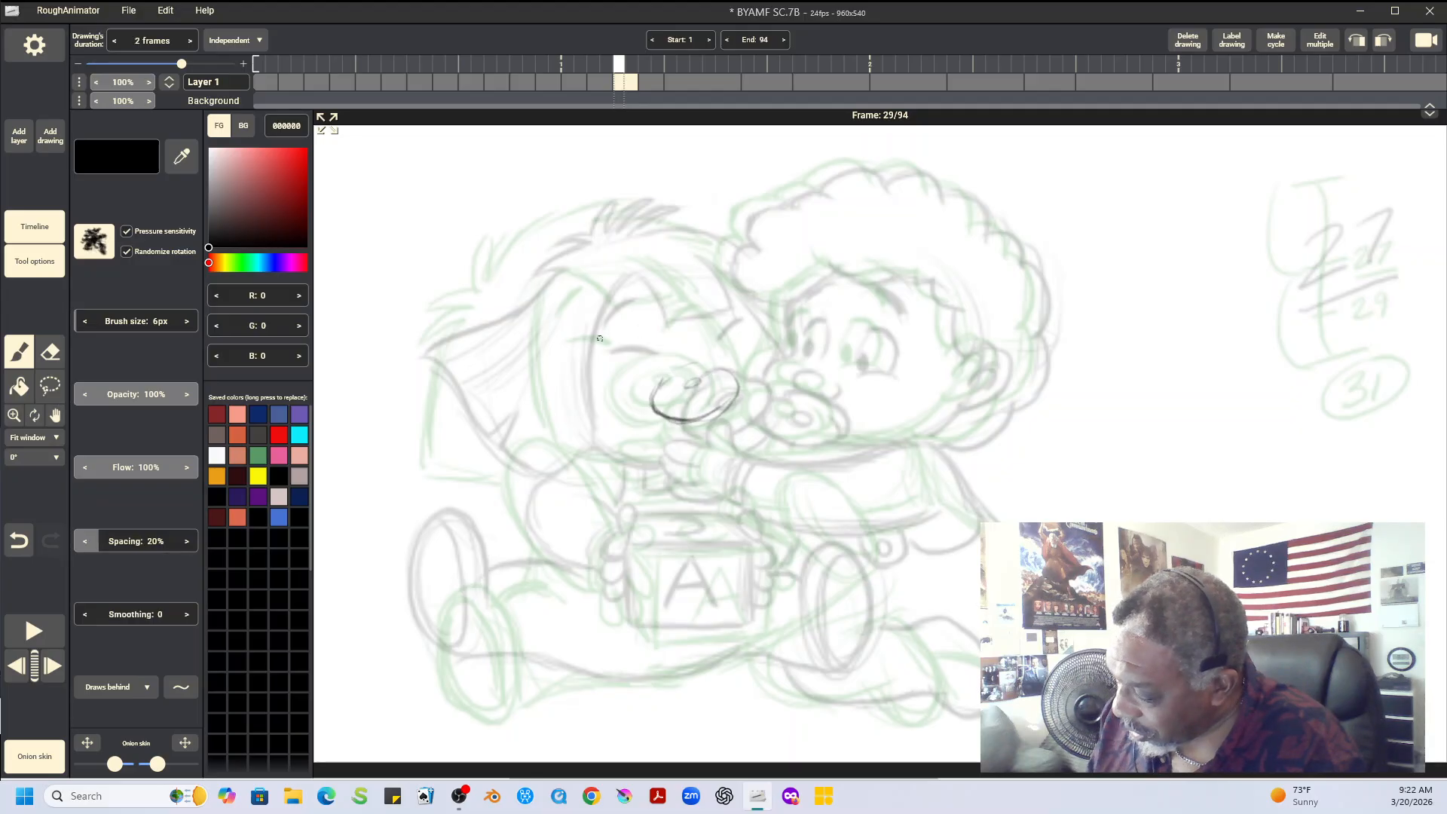
{"action": "mouse_move", "coordinate": [588, 344]}
{"action": "left_mouse_down"}
{"action": "mouse_move", "coordinate": [637, 346]}
{"action": "mouse_move", "coordinate": [725, 315]}
{"action": "left_mouse_up"}
{"action": "left_click_drag", "start_coordinate": [584, 316], "coordinate": [613, 290]}
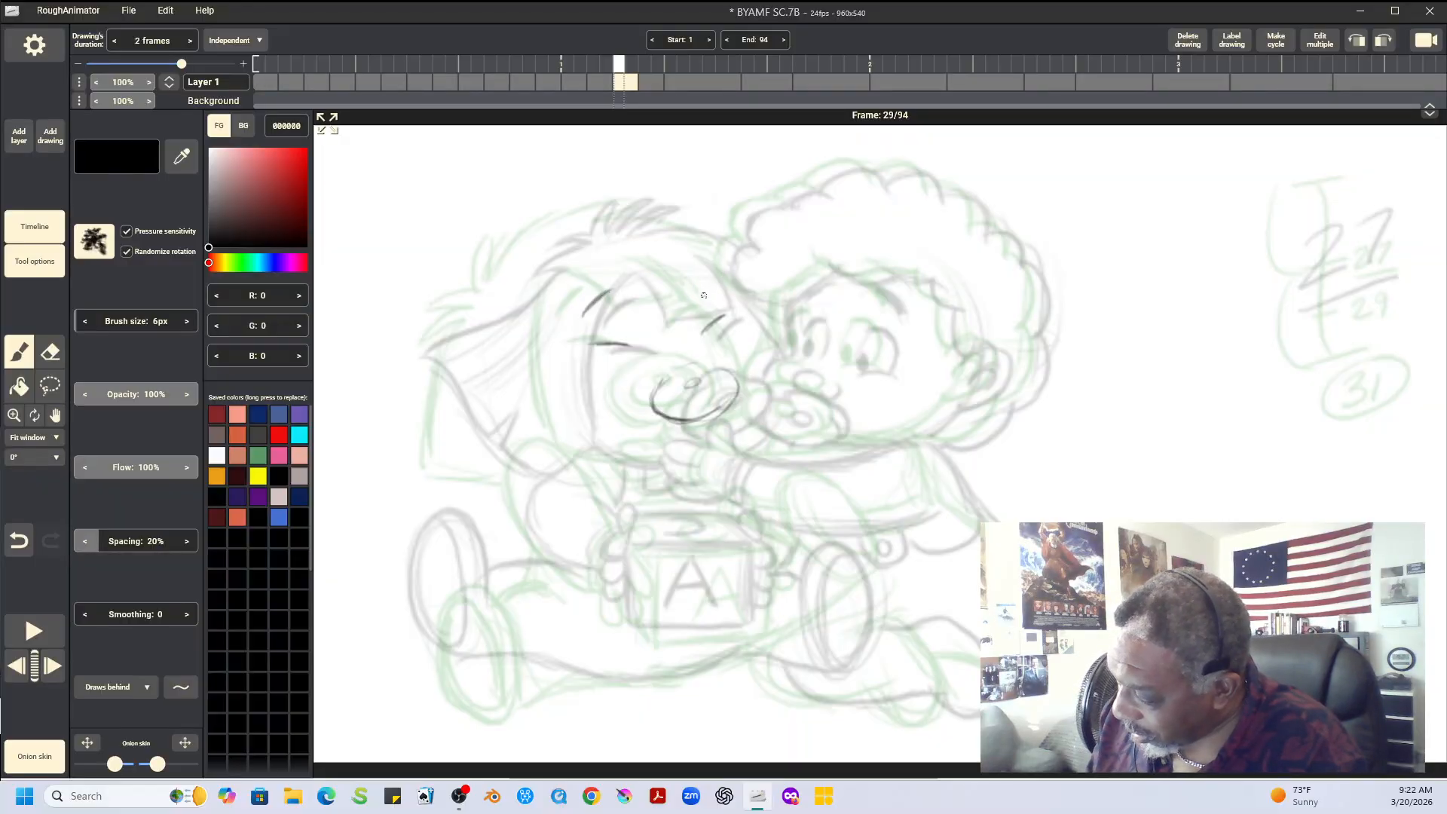
Sketch the straight-haired baby's face outline, chin and swinging side hair between the onion-skin poses on frame 29
{"action": "mouse_move", "coordinate": [564, 320]}
{"action": "left_mouse_down"}
{"action": "mouse_move", "coordinate": [575, 418]}
{"action": "mouse_move", "coordinate": [566, 376]}
{"action": "mouse_move", "coordinate": [578, 422]}
{"action": "left_mouse_up"}
{"action": "mouse_move", "coordinate": [532, 269]}
{"action": "left_mouse_down"}
{"action": "mouse_move", "coordinate": [480, 338]}
{"action": "mouse_move", "coordinate": [699, 232]}
{"action": "mouse_move", "coordinate": [496, 321]}
{"action": "mouse_move", "coordinate": [510, 297]}
{"action": "mouse_move", "coordinate": [417, 416]}
{"action": "left_mouse_up"}
{"action": "mouse_move", "coordinate": [434, 426]}
{"action": "left_mouse_down"}
{"action": "mouse_move", "coordinate": [472, 462]}
{"action": "mouse_move", "coordinate": [570, 481]}
{"action": "left_mouse_up"}
{"action": "left_click_drag", "start_coordinate": [561, 381], "coordinate": [584, 437]}
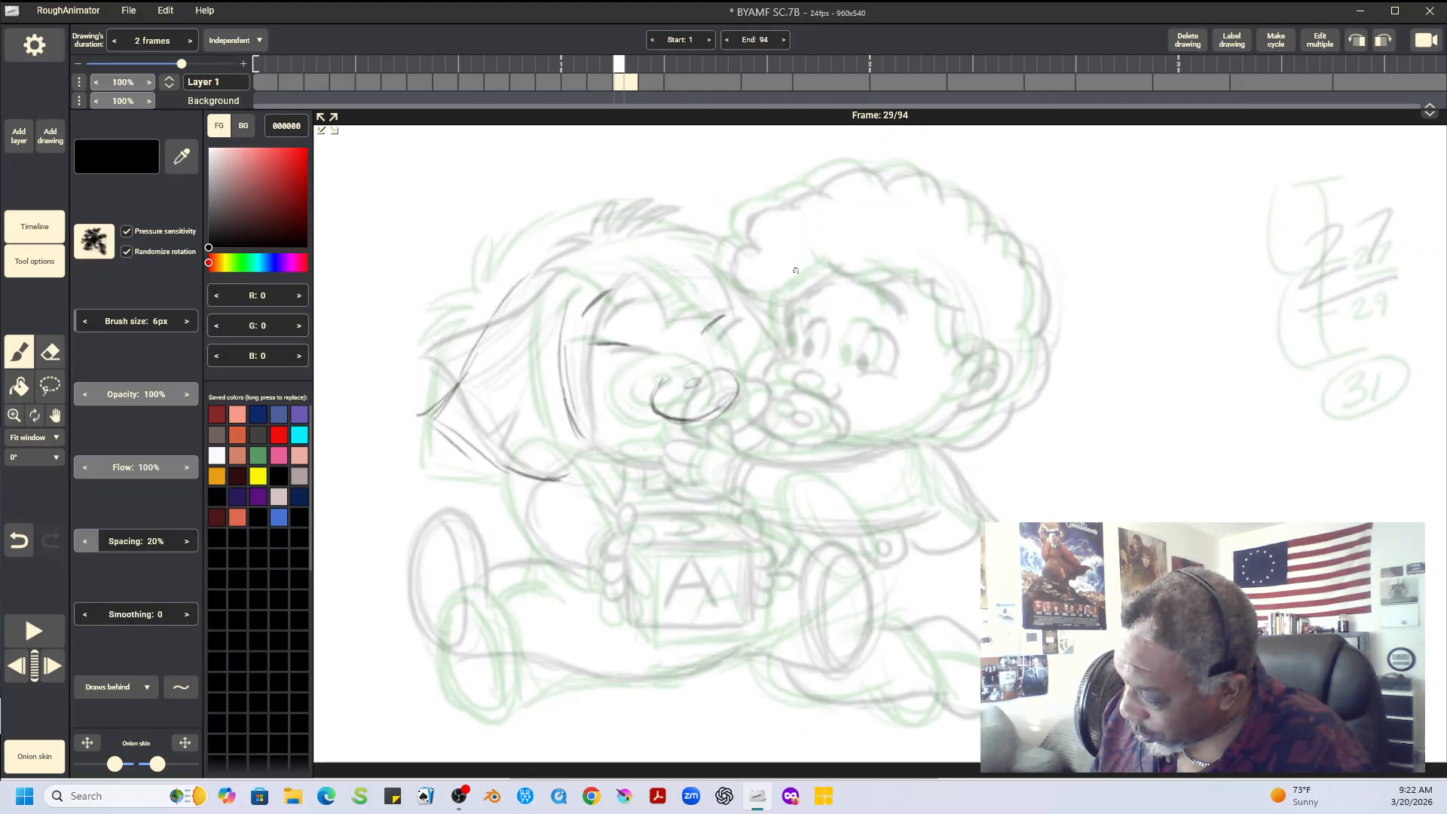
{"action": "left_click_drag", "start_coordinate": [734, 308], "coordinate": [761, 362]}
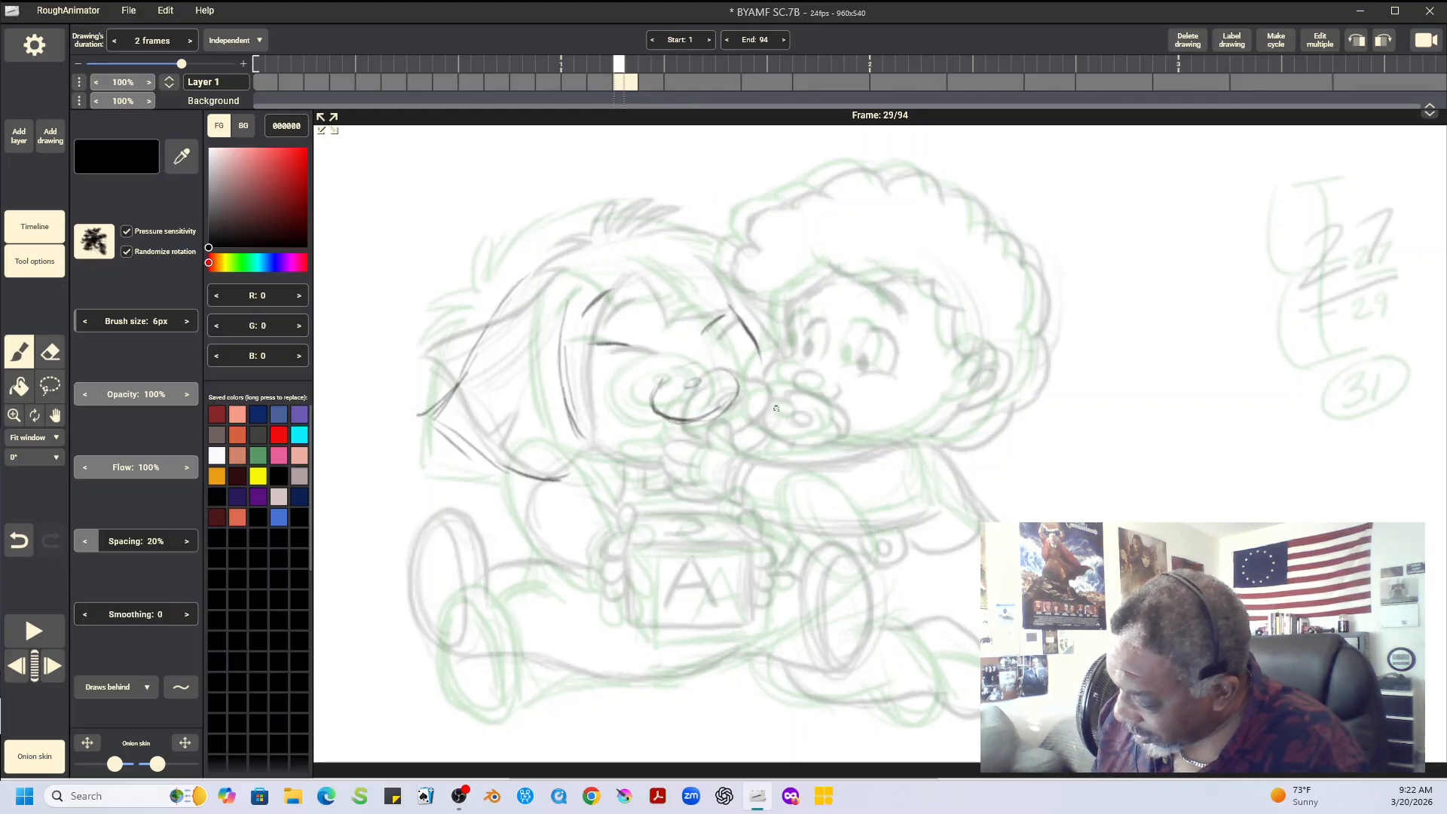
{"action": "left_click_drag", "start_coordinate": [599, 447], "coordinate": [673, 453]}
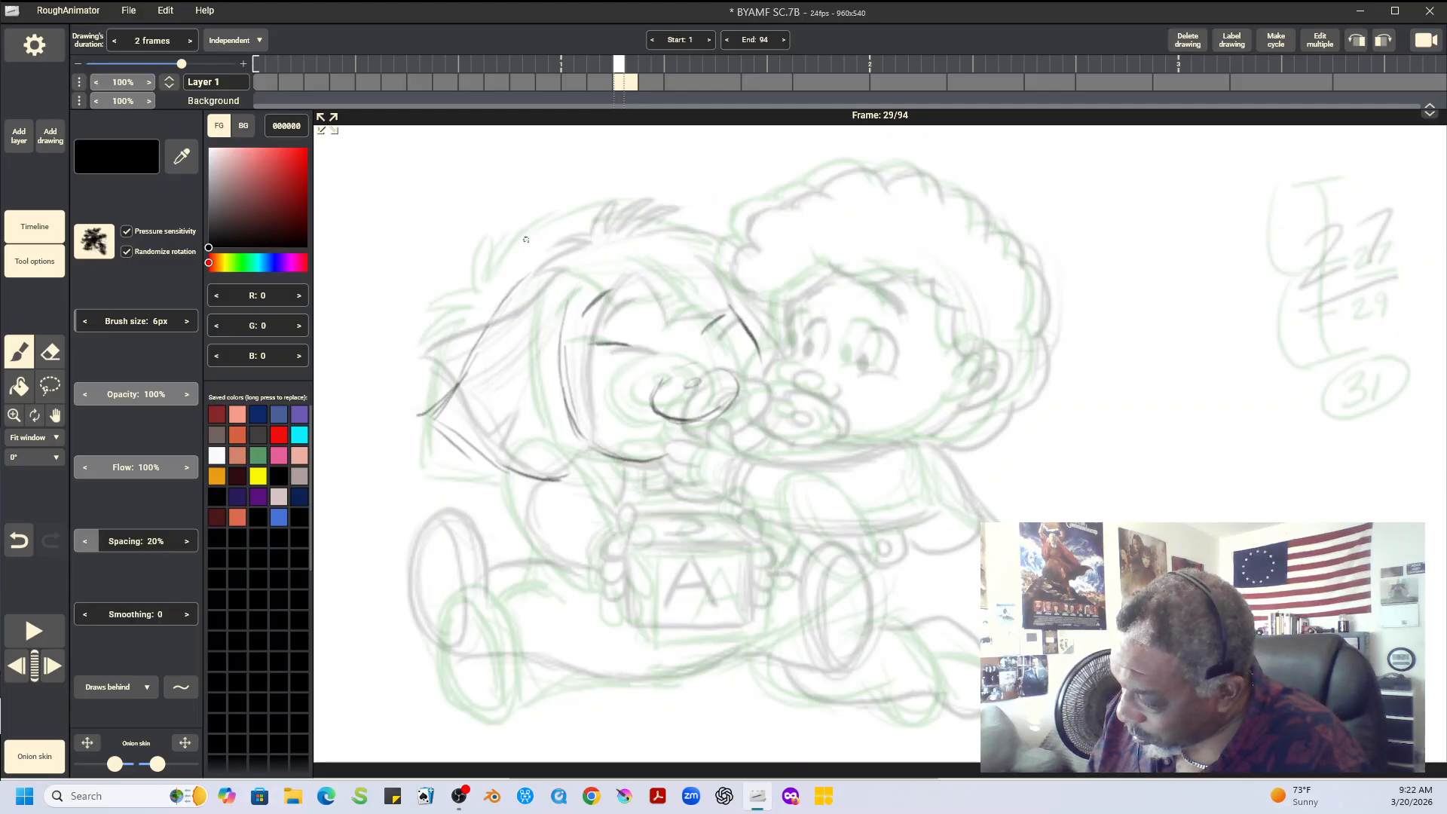
Sketch the straight-haired baby's hair top, tufts and bangs, strengthen the side hair line, and play the animation back
{"action": "mouse_move", "coordinate": [526, 239]}
{"action": "left_mouse_down"}
{"action": "mouse_move", "coordinate": [551, 200]}
{"action": "mouse_move", "coordinate": [550, 238]}
{"action": "mouse_move", "coordinate": [676, 223]}
{"action": "left_mouse_up"}
{"action": "left_click_drag", "start_coordinate": [617, 255], "coordinate": [667, 298]}
{"action": "mouse_move", "coordinate": [603, 262]}
{"action": "left_mouse_down"}
{"action": "mouse_move", "coordinate": [650, 319]}
{"action": "mouse_move", "coordinate": [717, 300]}
{"action": "left_mouse_up"}
{"action": "left_click_drag", "start_coordinate": [684, 249], "coordinate": [725, 301]}
{"action": "left_click_drag", "start_coordinate": [600, 262], "coordinate": [564, 330]}
{"action": "left_click_drag", "start_coordinate": [528, 255], "coordinate": [476, 361]}
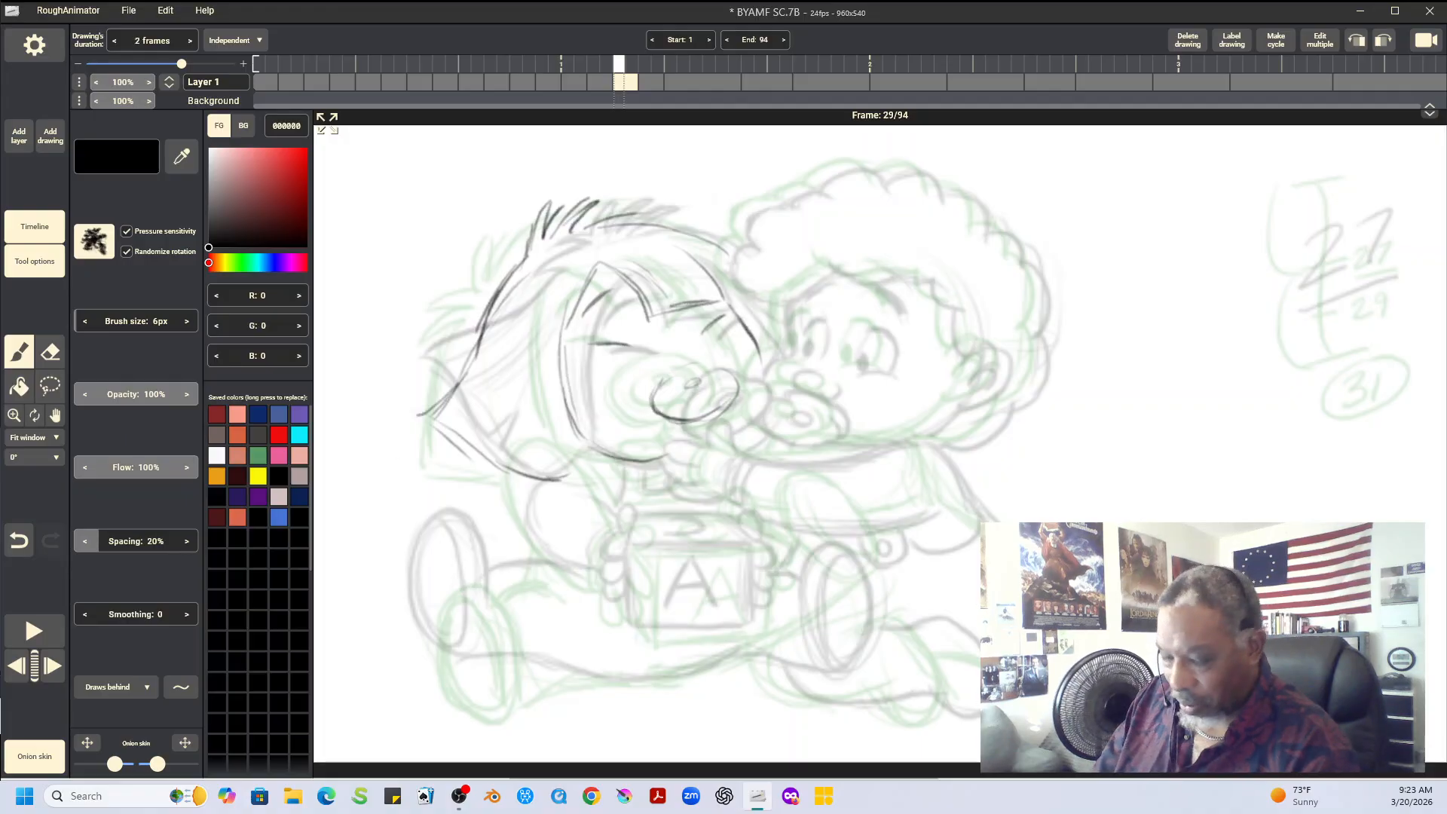
{"action": "key", "text": "space"}
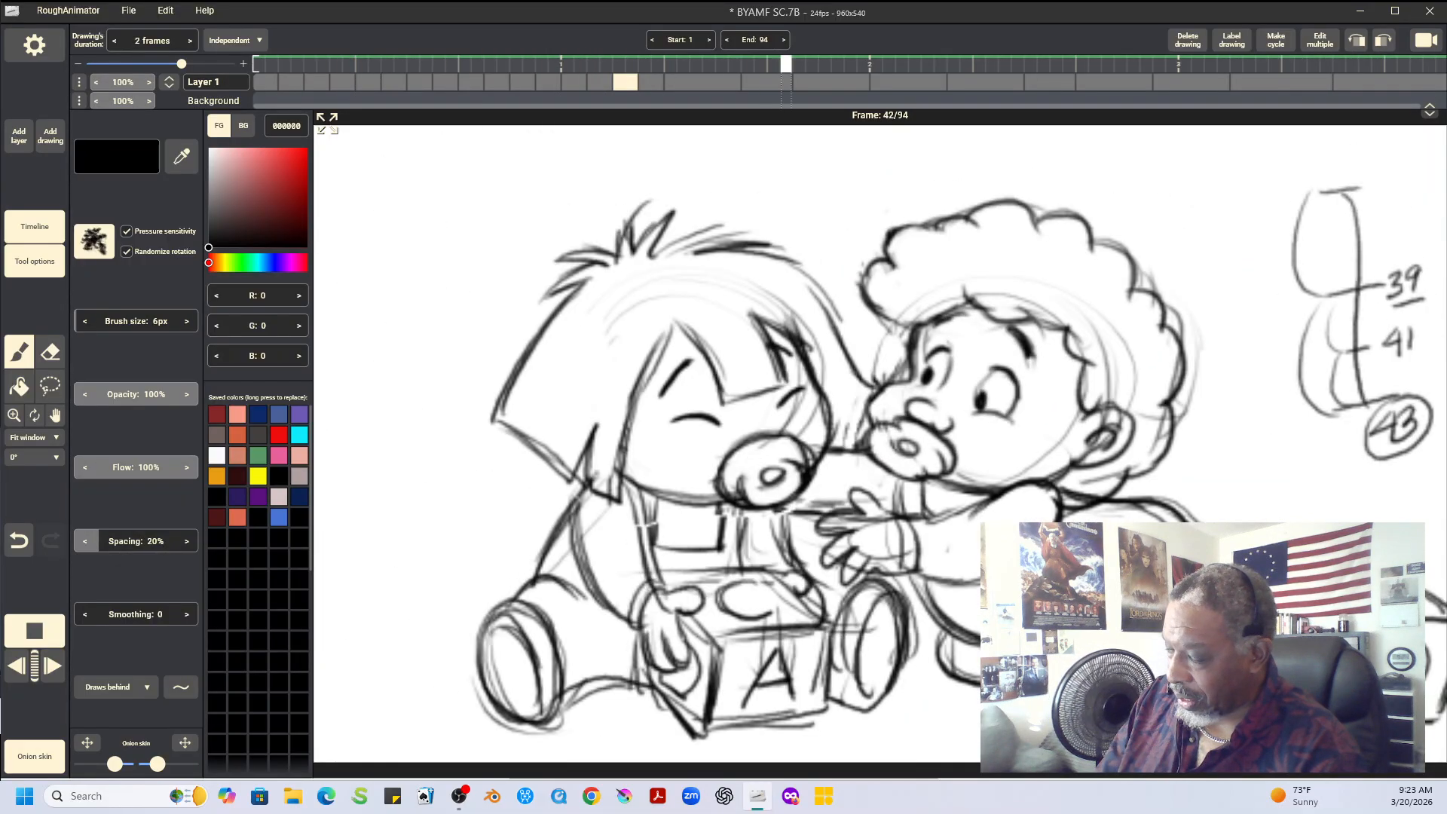
Stop playback and flip between frames 27, 29 and 31 to examine how the head and hair move through the in-between
{"action": "key", "text": "space"}
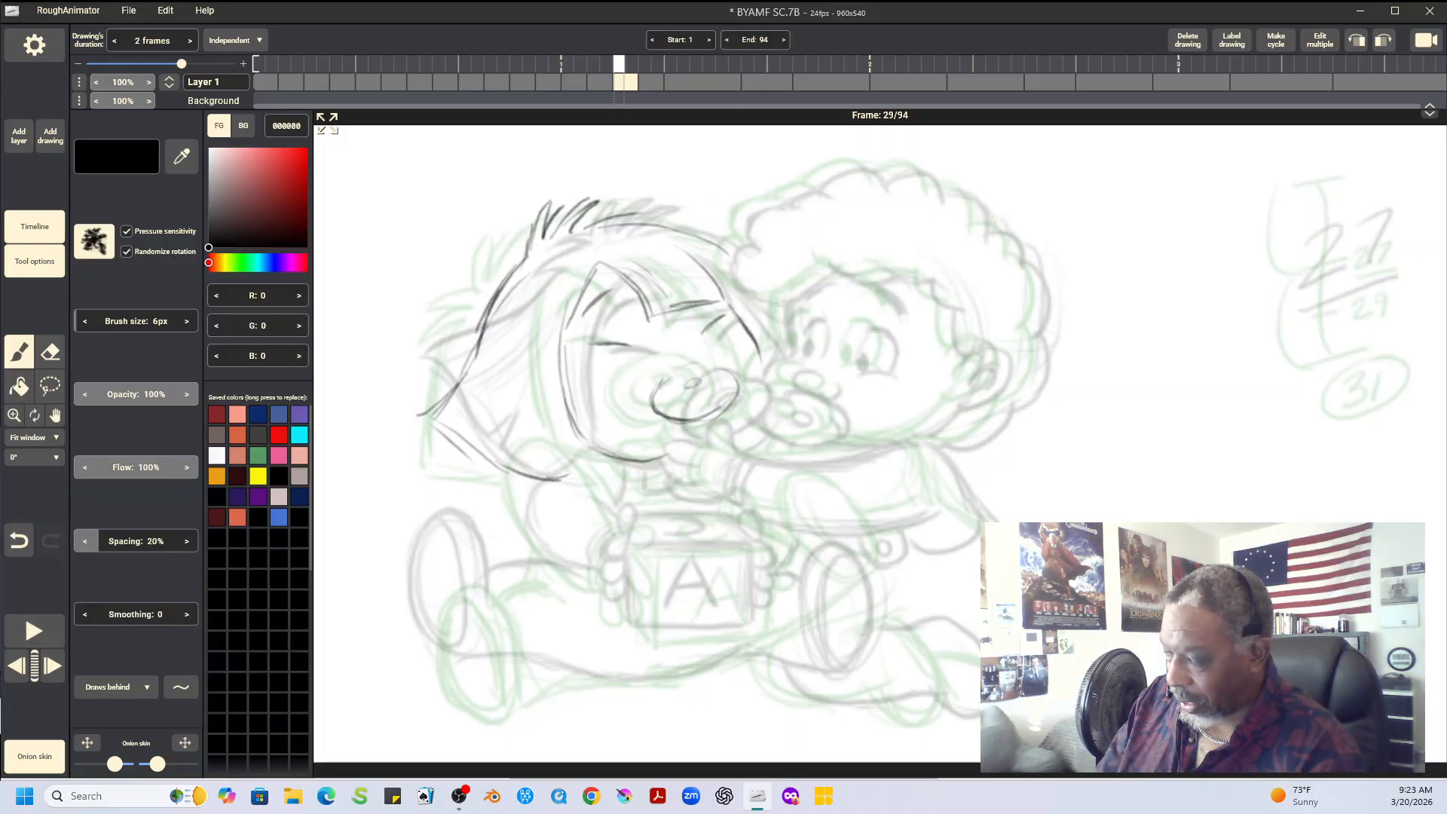
{"action": "key", "text": "Left"}
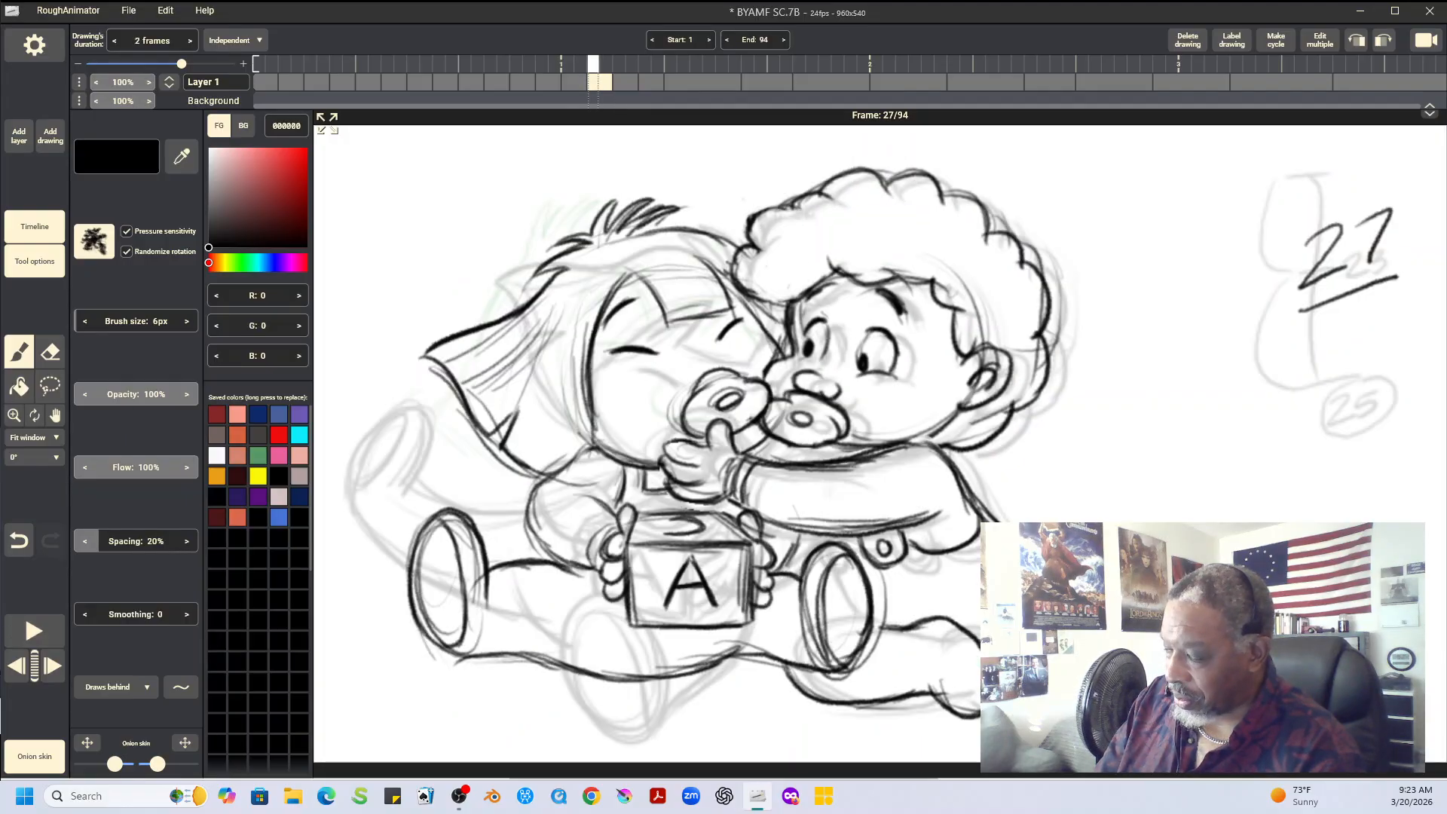
{"action": "key", "text": "Right"}
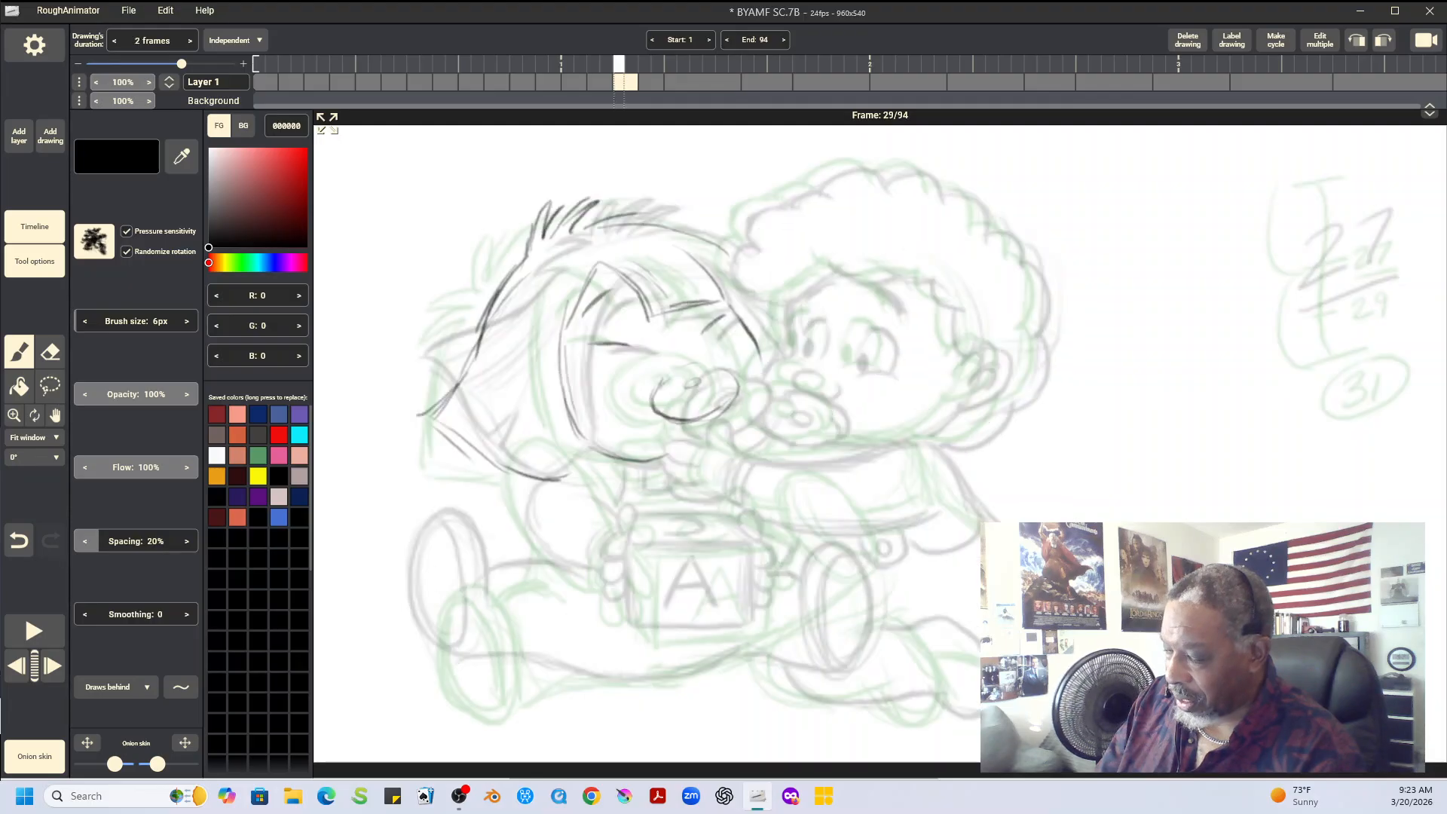
{"action": "key", "text": "Right"}
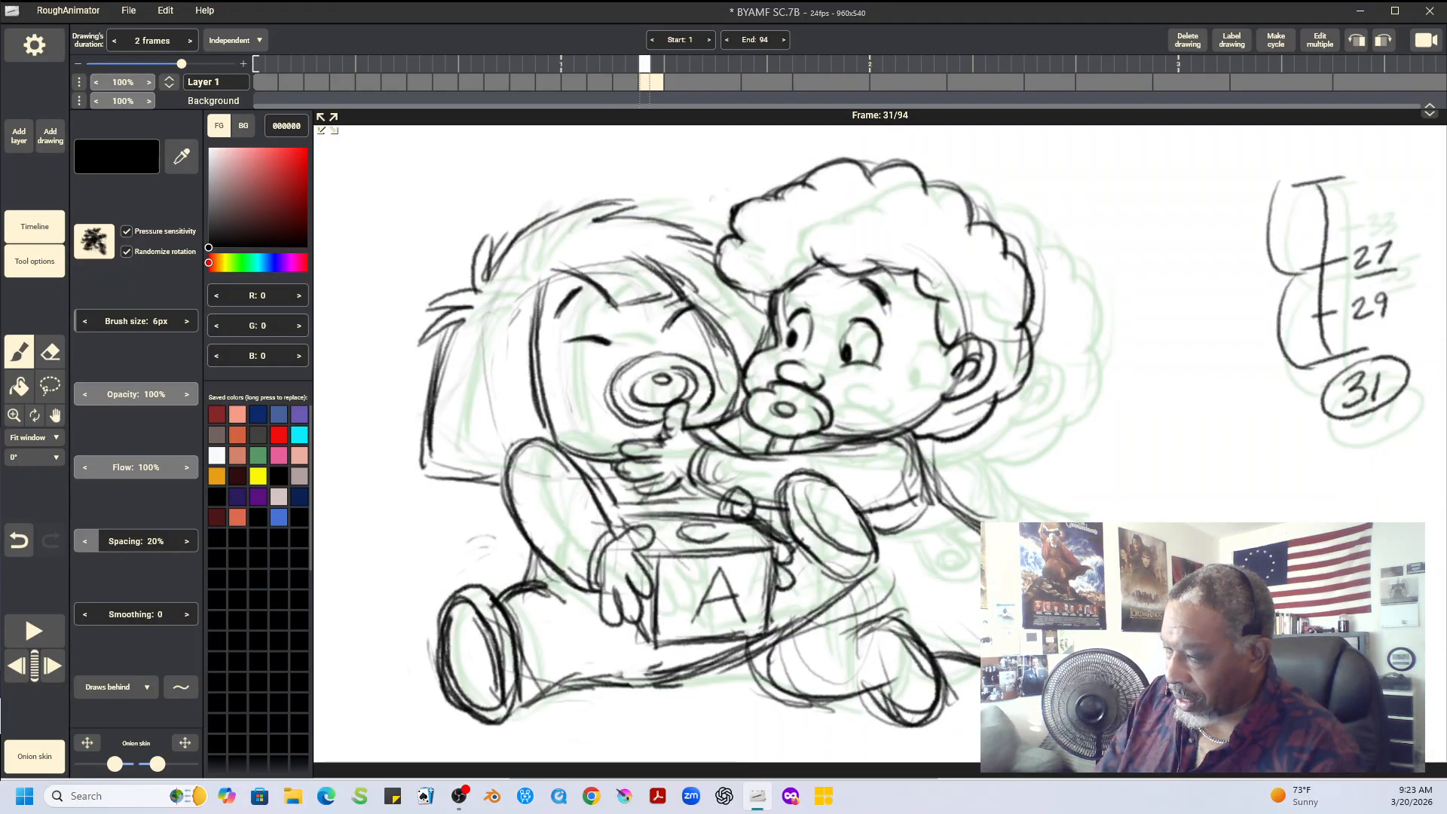
{"action": "key", "text": "Left"}
{"action": "key", "text": "Left"}
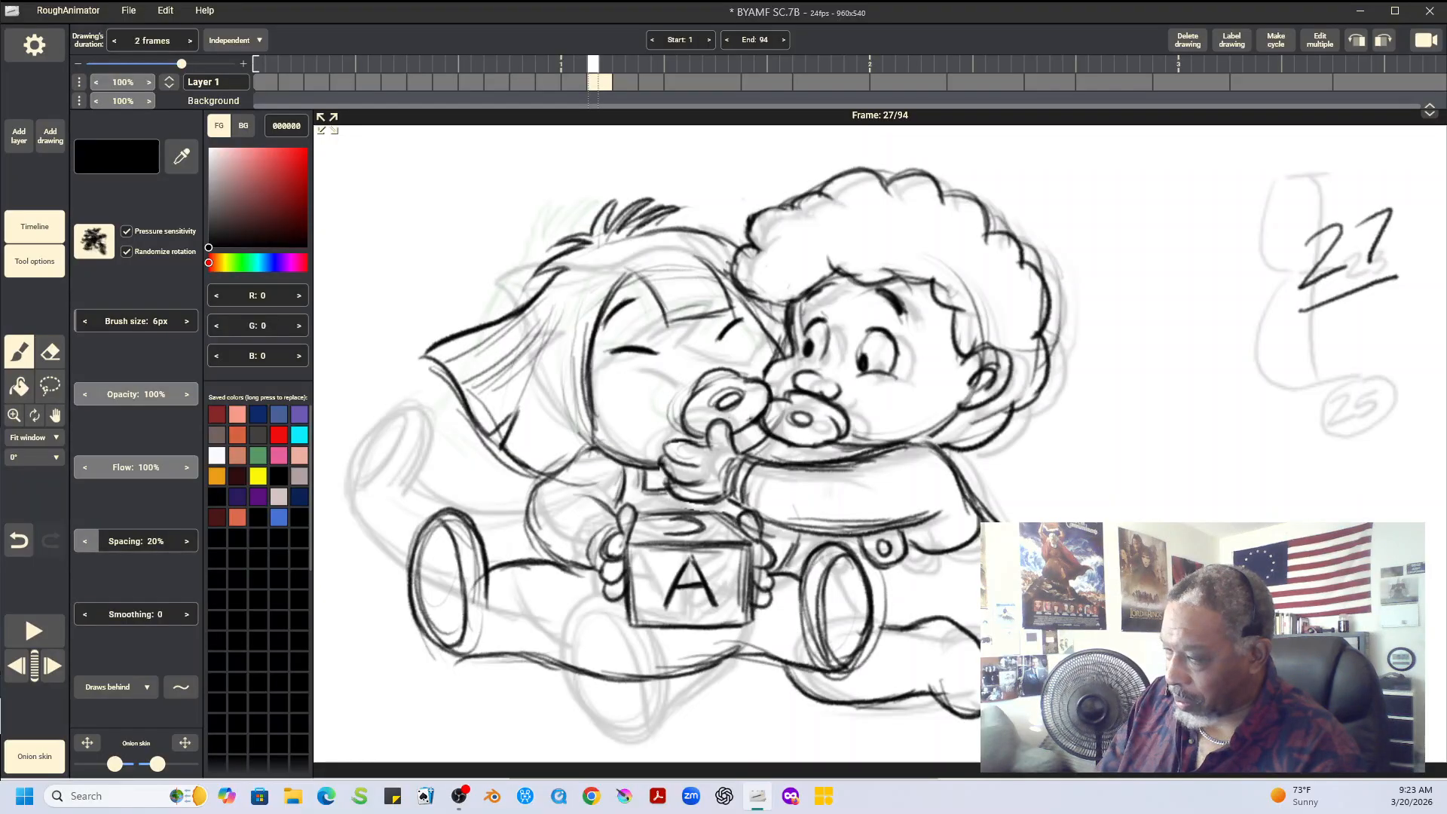
{"action": "key", "text": "Right"}
{"action": "key", "text": "Right"}
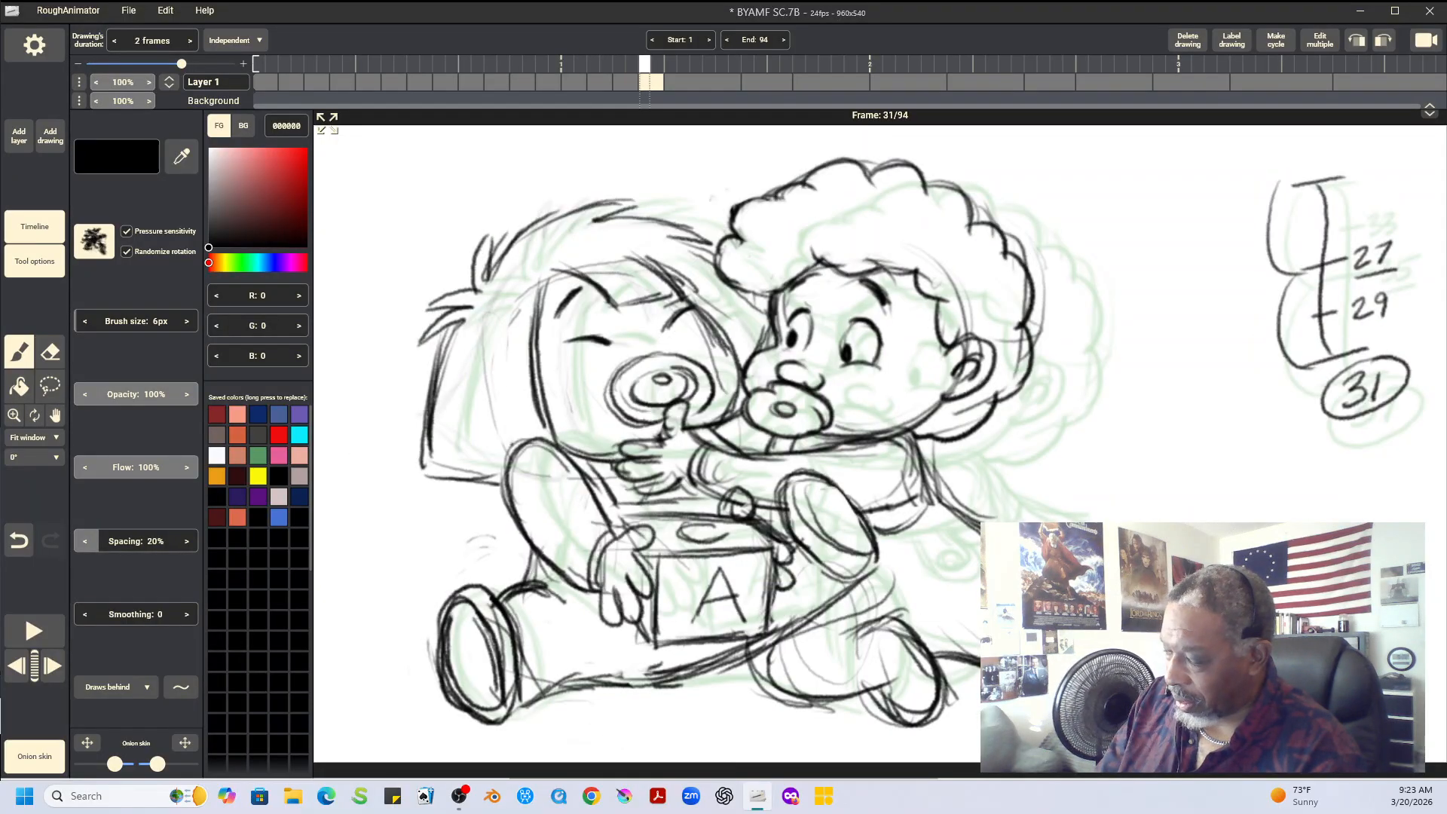
{"action": "key", "text": "Left"}
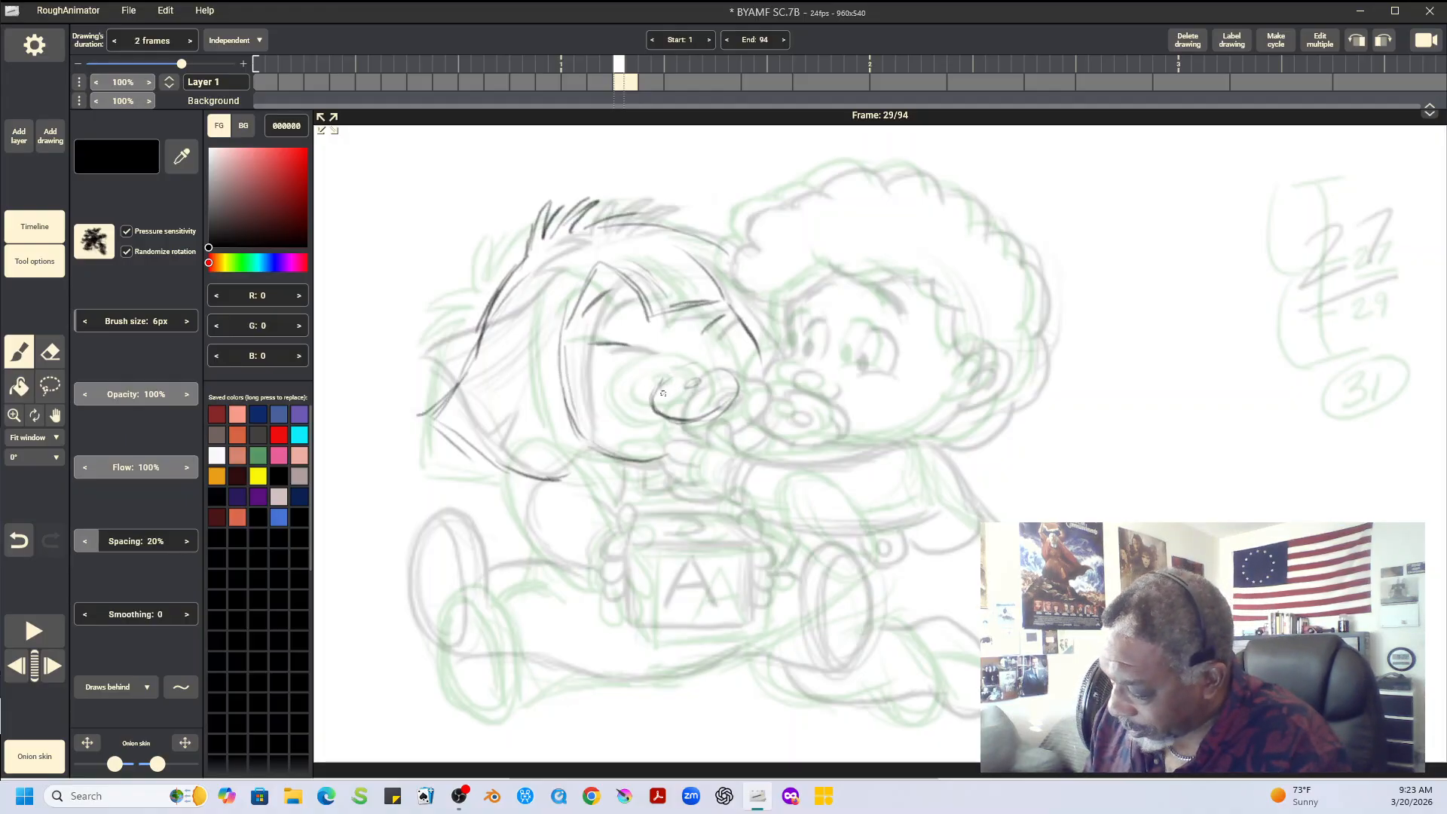
Darken the straight-haired baby's pacifier and closed-eye lines on frame 29 with heavier brush strokes
{"action": "mouse_move", "coordinate": [672, 379]}
{"action": "left_mouse_down"}
{"action": "mouse_move", "coordinate": [659, 409]}
{"action": "mouse_move", "coordinate": [699, 414]}
{"action": "mouse_move", "coordinate": [720, 368]}
{"action": "mouse_move", "coordinate": [736, 382]}
{"action": "mouse_move", "coordinate": [663, 418]}
{"action": "mouse_move", "coordinate": [708, 421]}
{"action": "mouse_move", "coordinate": [741, 389]}
{"action": "mouse_move", "coordinate": [653, 378]}
{"action": "mouse_move", "coordinate": [721, 361]}
{"action": "mouse_move", "coordinate": [688, 357]}
{"action": "mouse_move", "coordinate": [643, 396]}
{"action": "mouse_move", "coordinate": [650, 371]}
{"action": "mouse_move", "coordinate": [641, 400]}
{"action": "mouse_move", "coordinate": [658, 414]}
{"action": "left_mouse_up"}
{"action": "left_click_drag", "start_coordinate": [595, 341], "coordinate": [632, 346]}
{"action": "left_click_drag", "start_coordinate": [722, 316], "coordinate": [707, 330]}
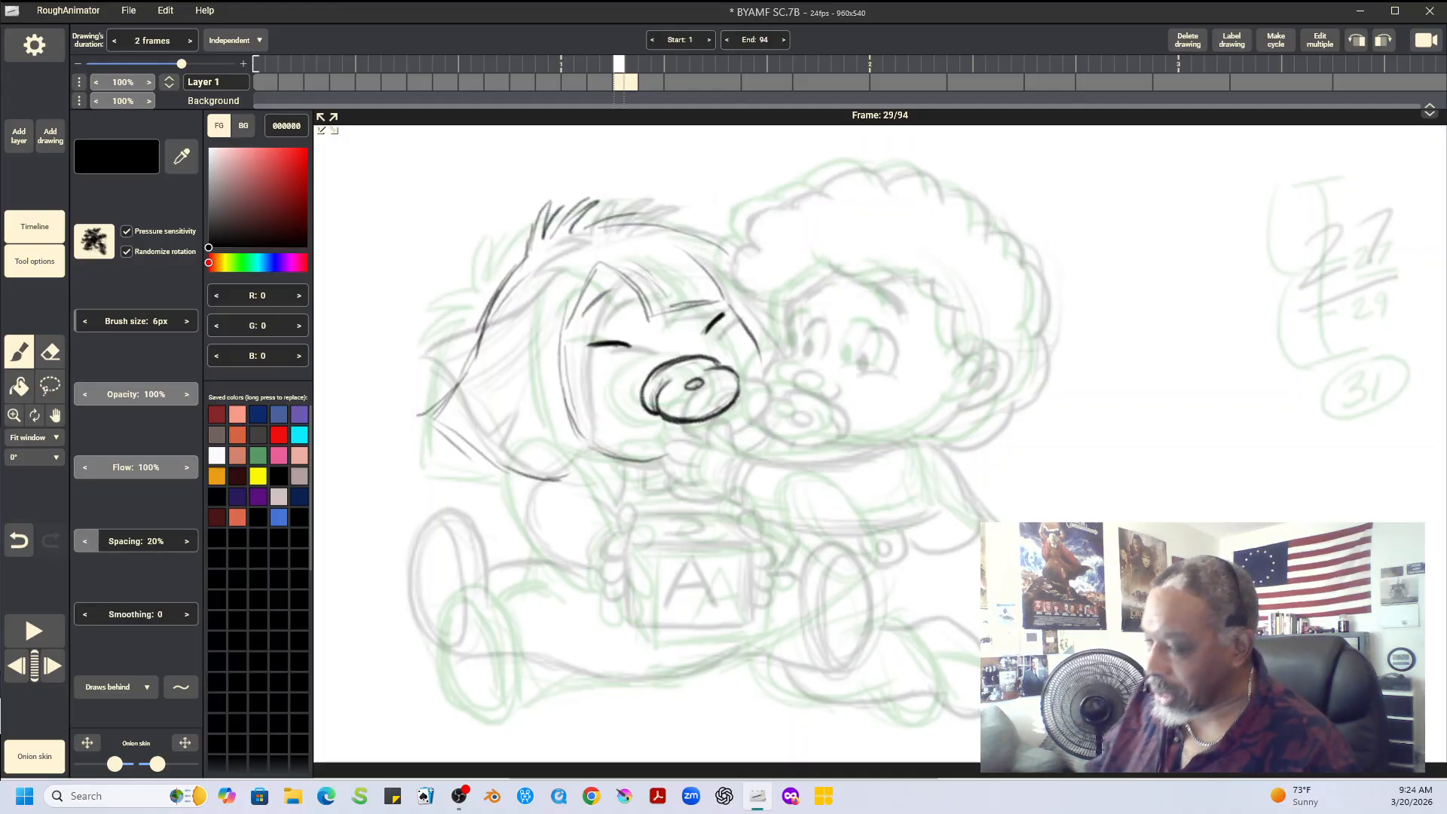
Flip between frame 29 and its neighbouring drawings to check the placement of the darkened pacifier and eyes
{"action": "key", "text": "Left"}
{"action": "key", "text": "Right"}
{"action": "key", "text": "Right"}
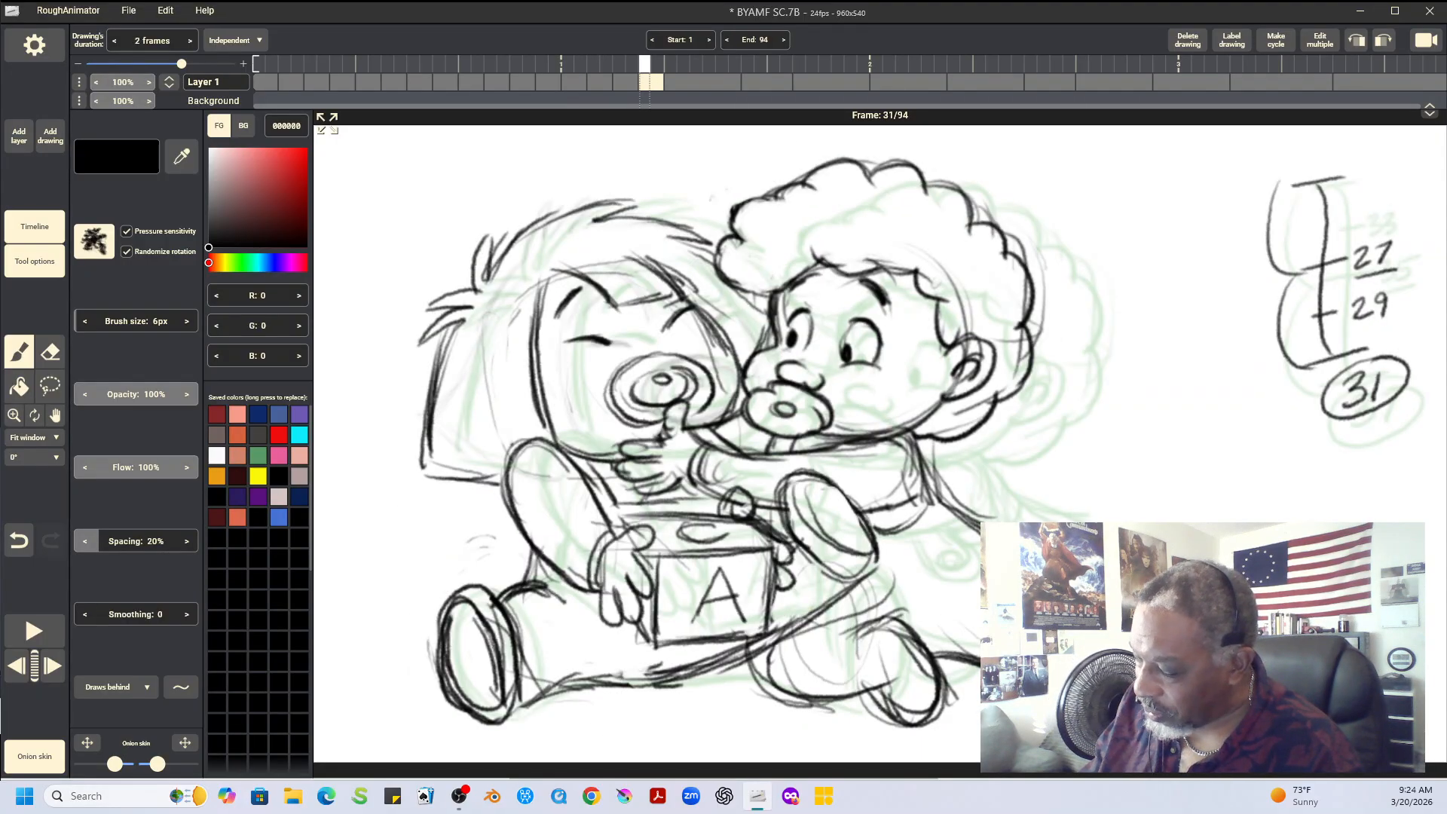
{"action": "key", "text": "Left"}
{"action": "key", "text": "Left"}
{"action": "key", "text": "Right"}
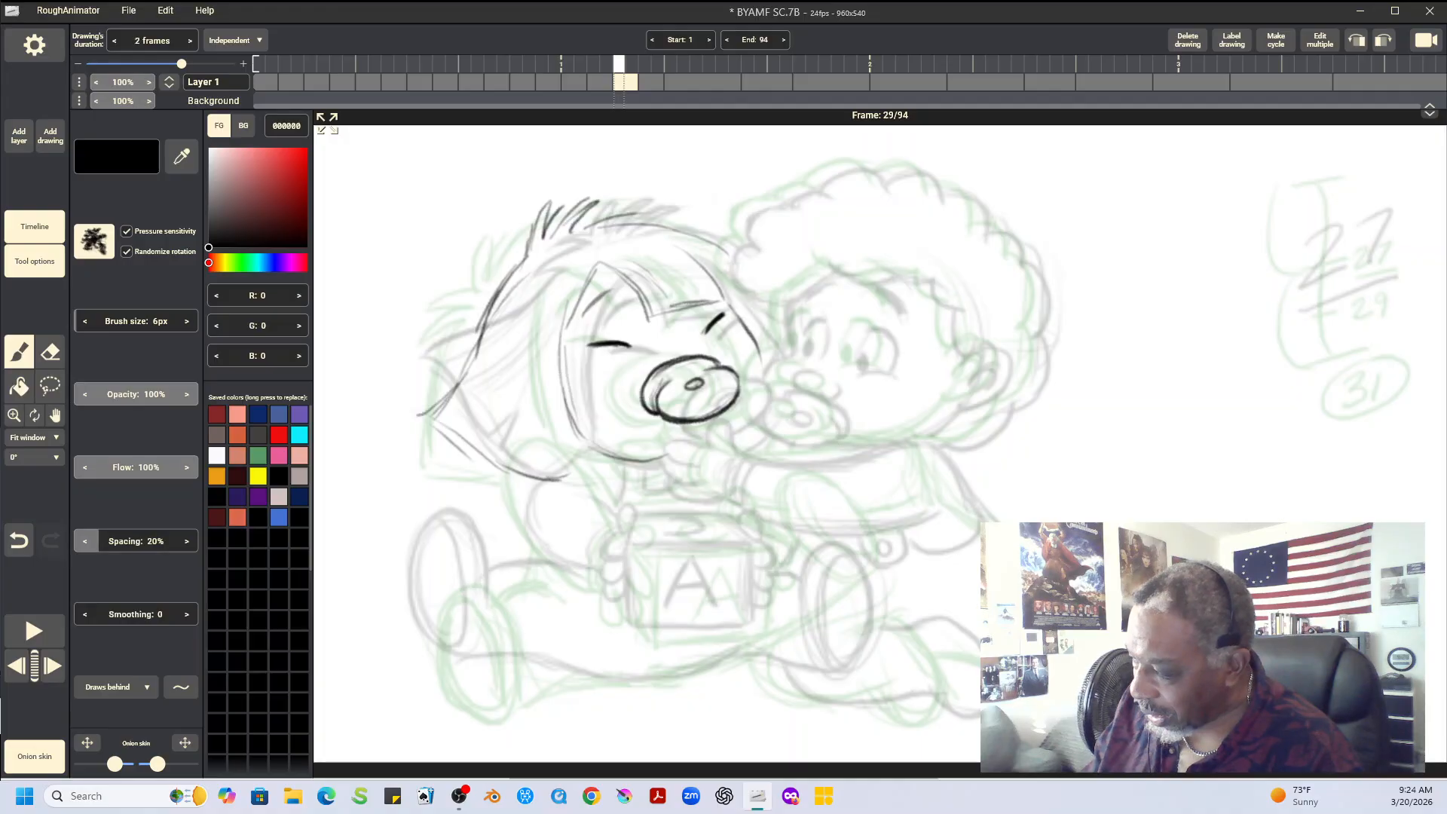
{"action": "key", "text": "Left"}
{"action": "key", "text": "Right"}
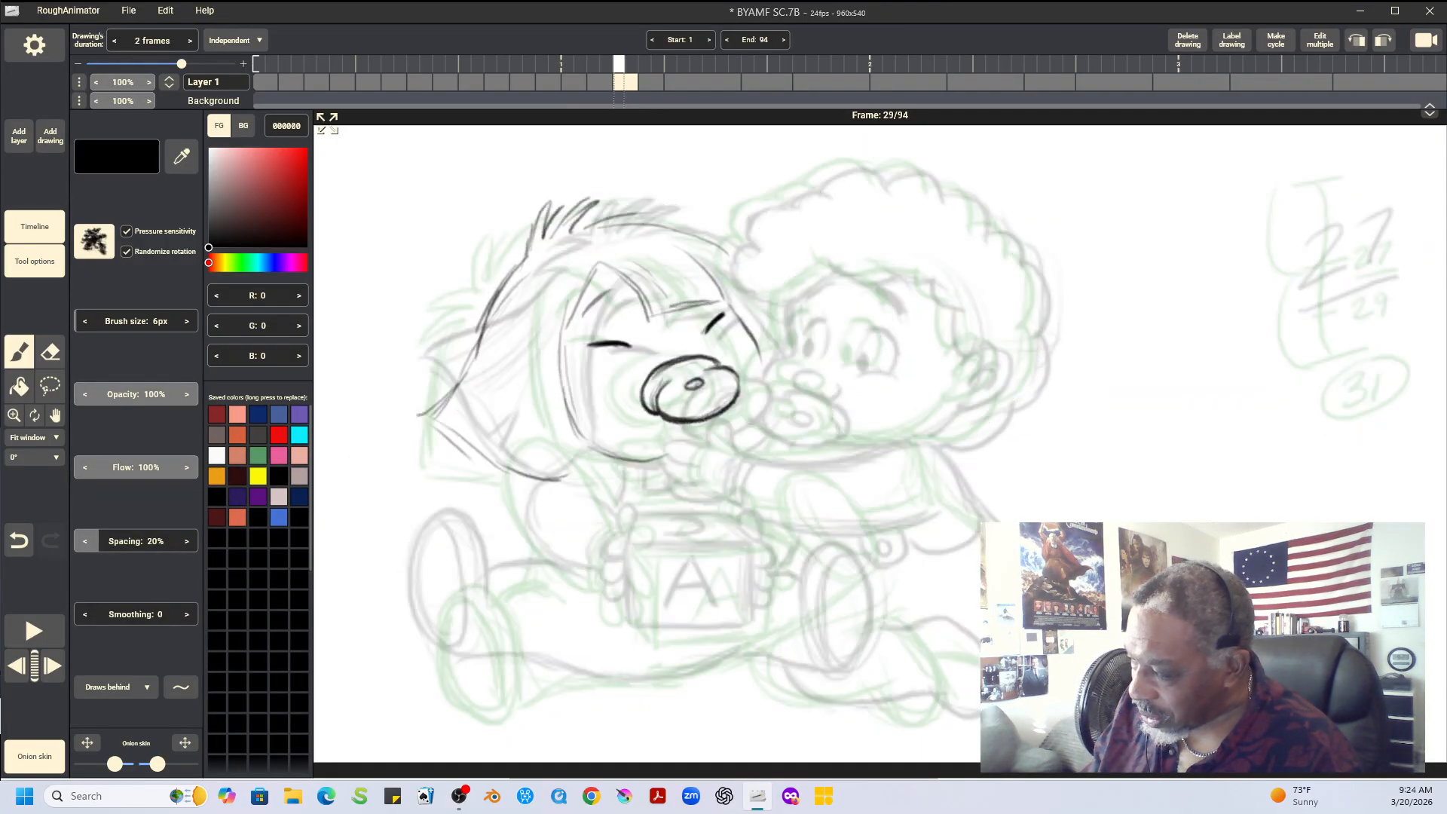
{"action": "key", "text": "Right"}
{"action": "key", "text": "Left"}
{"action": "key", "text": "Left"}
{"action": "key", "text": "Right"}
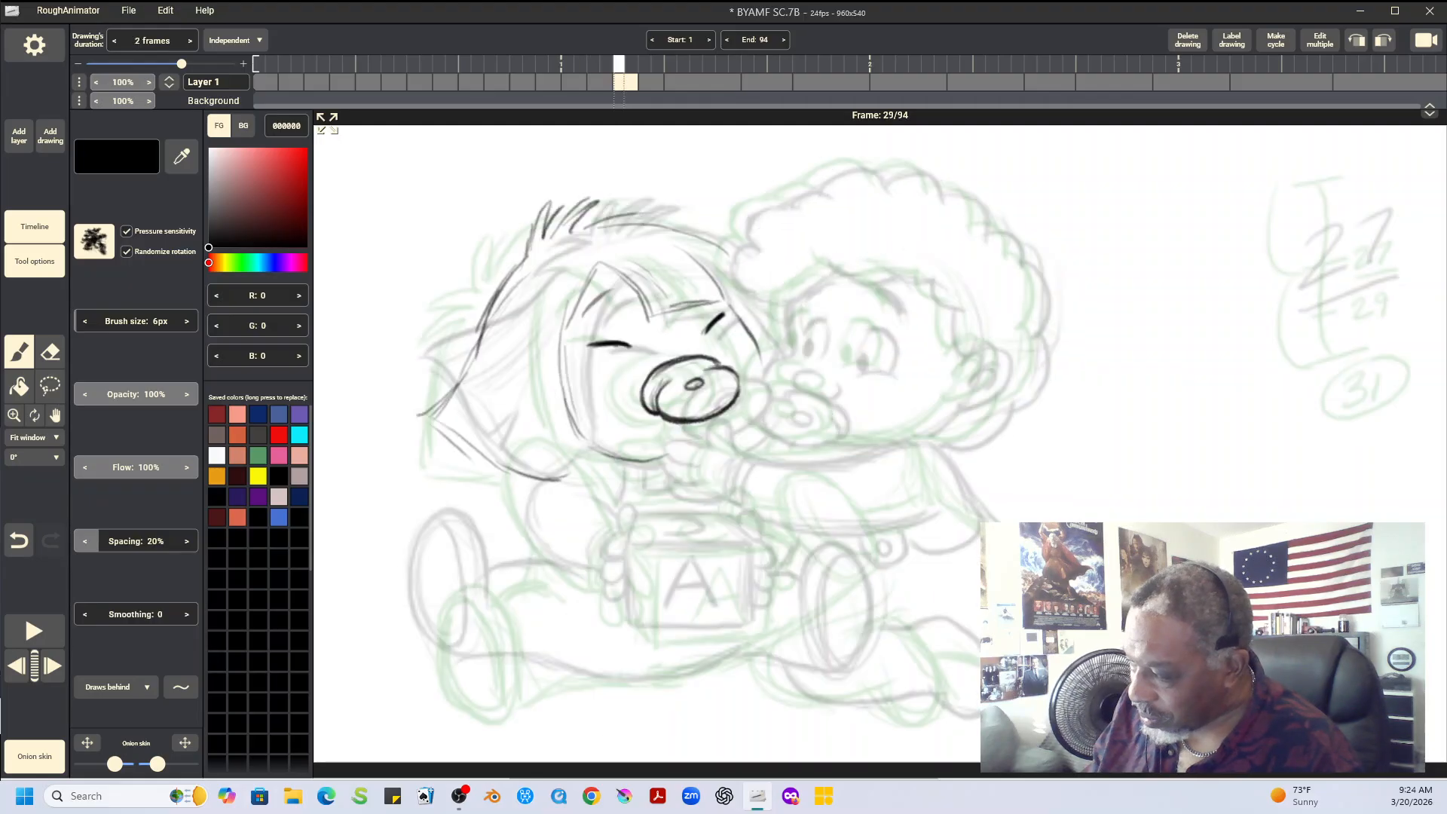
{"action": "key", "text": "Right"}
{"action": "key", "text": "Left"}
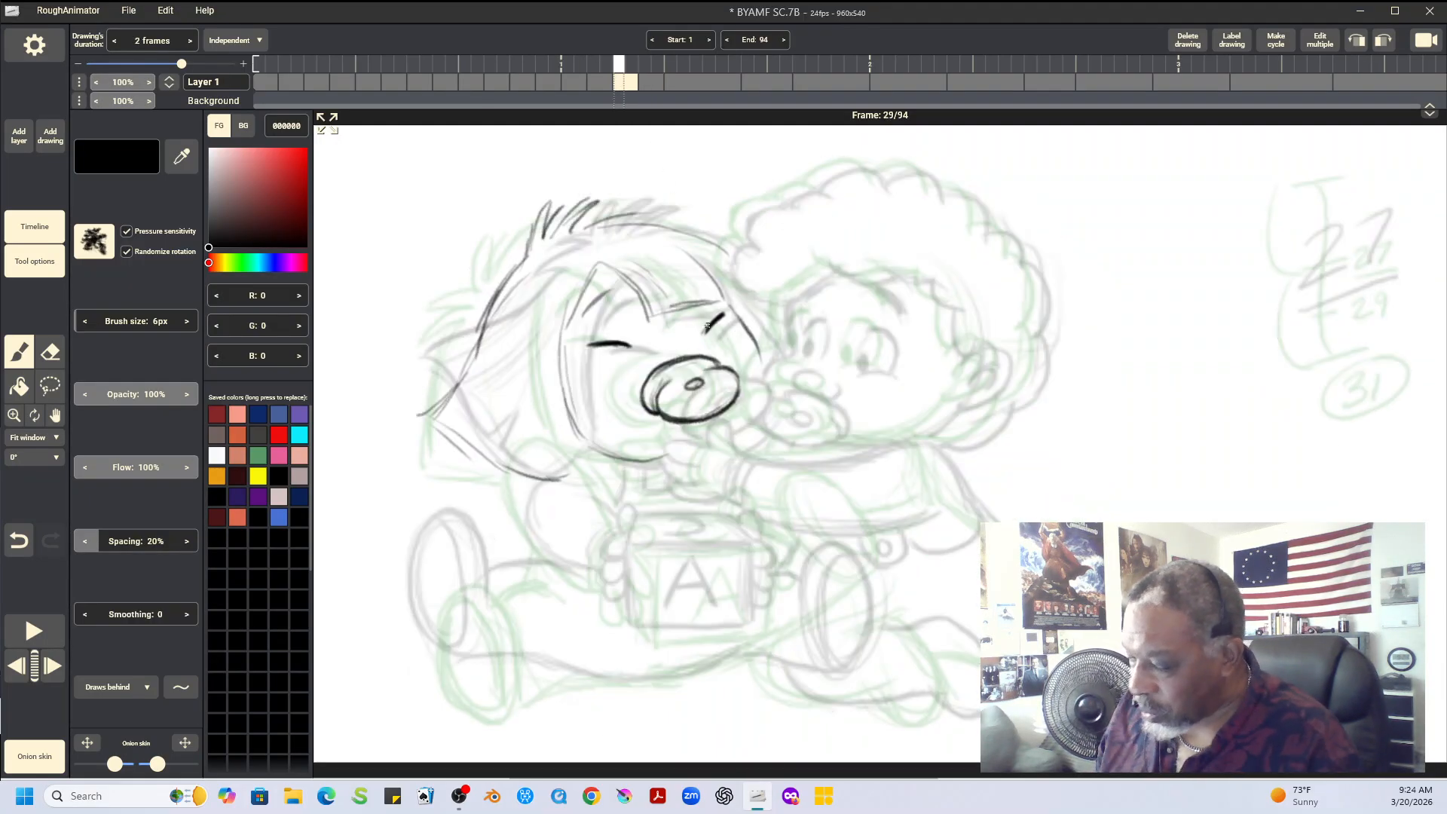
Firm up the straight-haired baby's face side line and swinging side hair on frame 29, adding the notched lower hair edge
{"action": "mouse_move", "coordinate": [585, 289]}
{"action": "left_mouse_down"}
{"action": "mouse_move", "coordinate": [566, 350]}
{"action": "mouse_move", "coordinate": [571, 407]}
{"action": "left_mouse_up"}
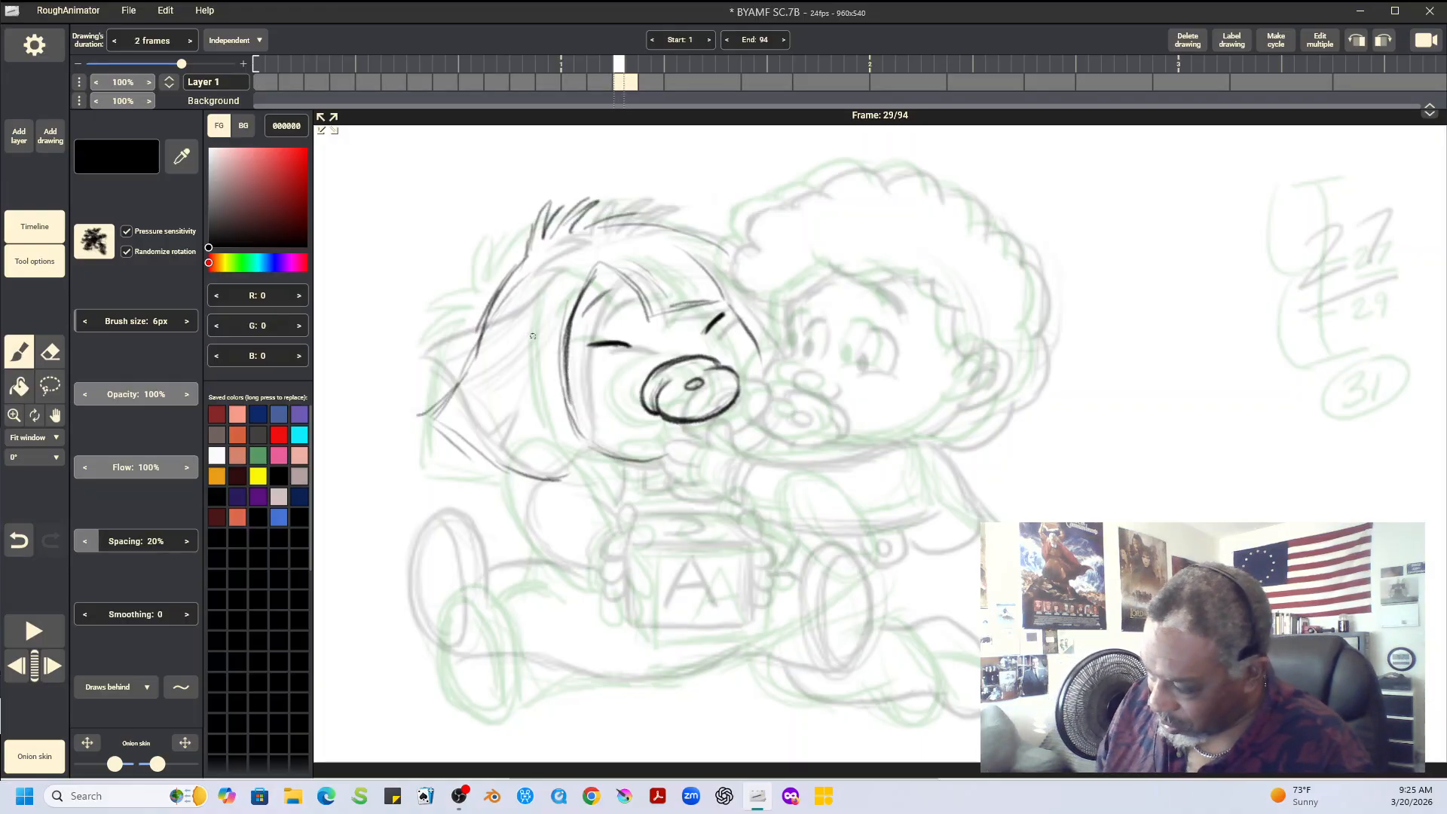
{"action": "mouse_move", "coordinate": [507, 273]}
{"action": "left_mouse_down"}
{"action": "mouse_move", "coordinate": [452, 391]}
{"action": "mouse_move", "coordinate": [421, 415]}
{"action": "mouse_move", "coordinate": [491, 461]}
{"action": "mouse_move", "coordinate": [569, 479]}
{"action": "left_mouse_up"}
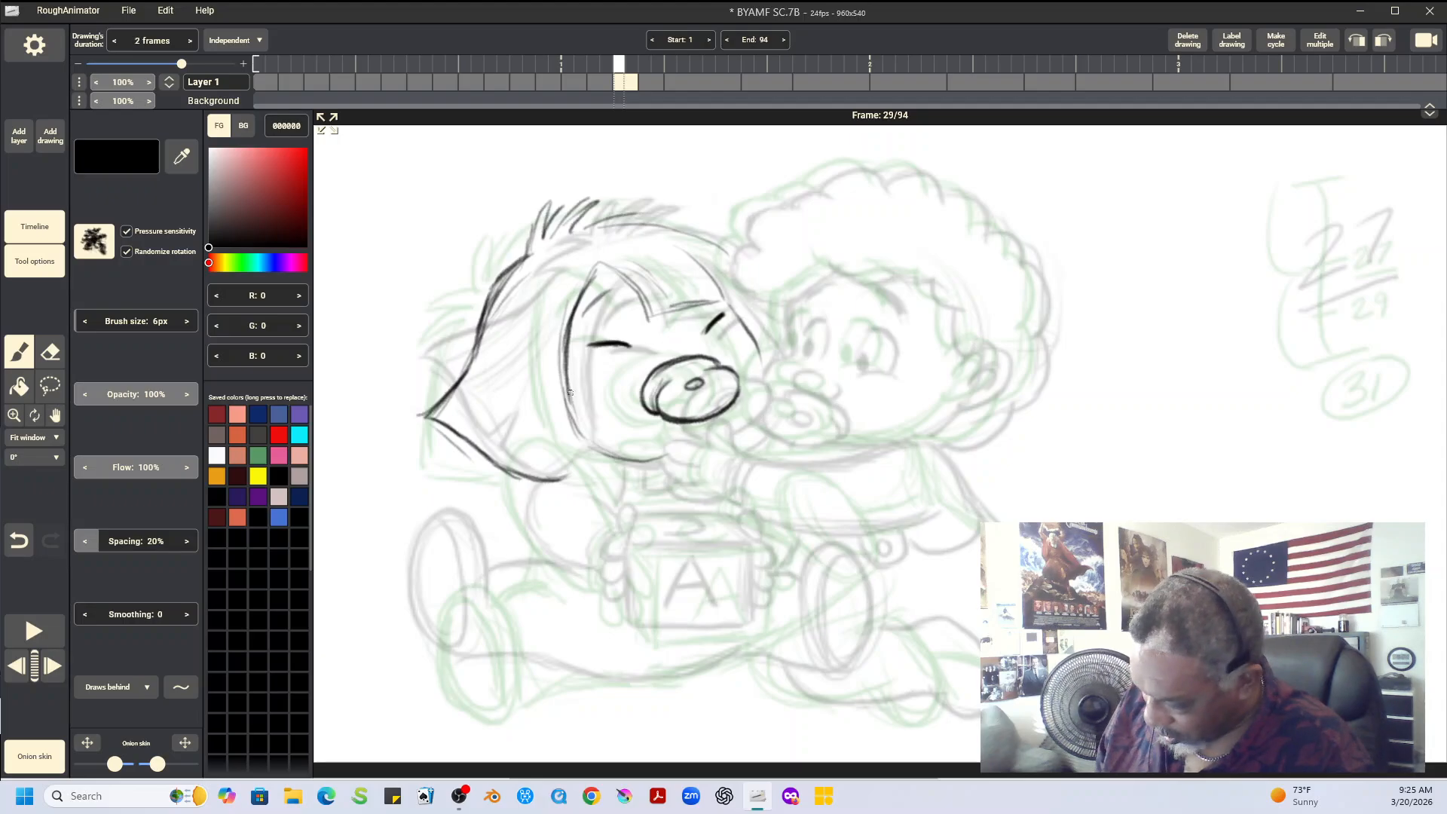
{"action": "left_click_drag", "start_coordinate": [569, 392], "coordinate": [594, 451]}
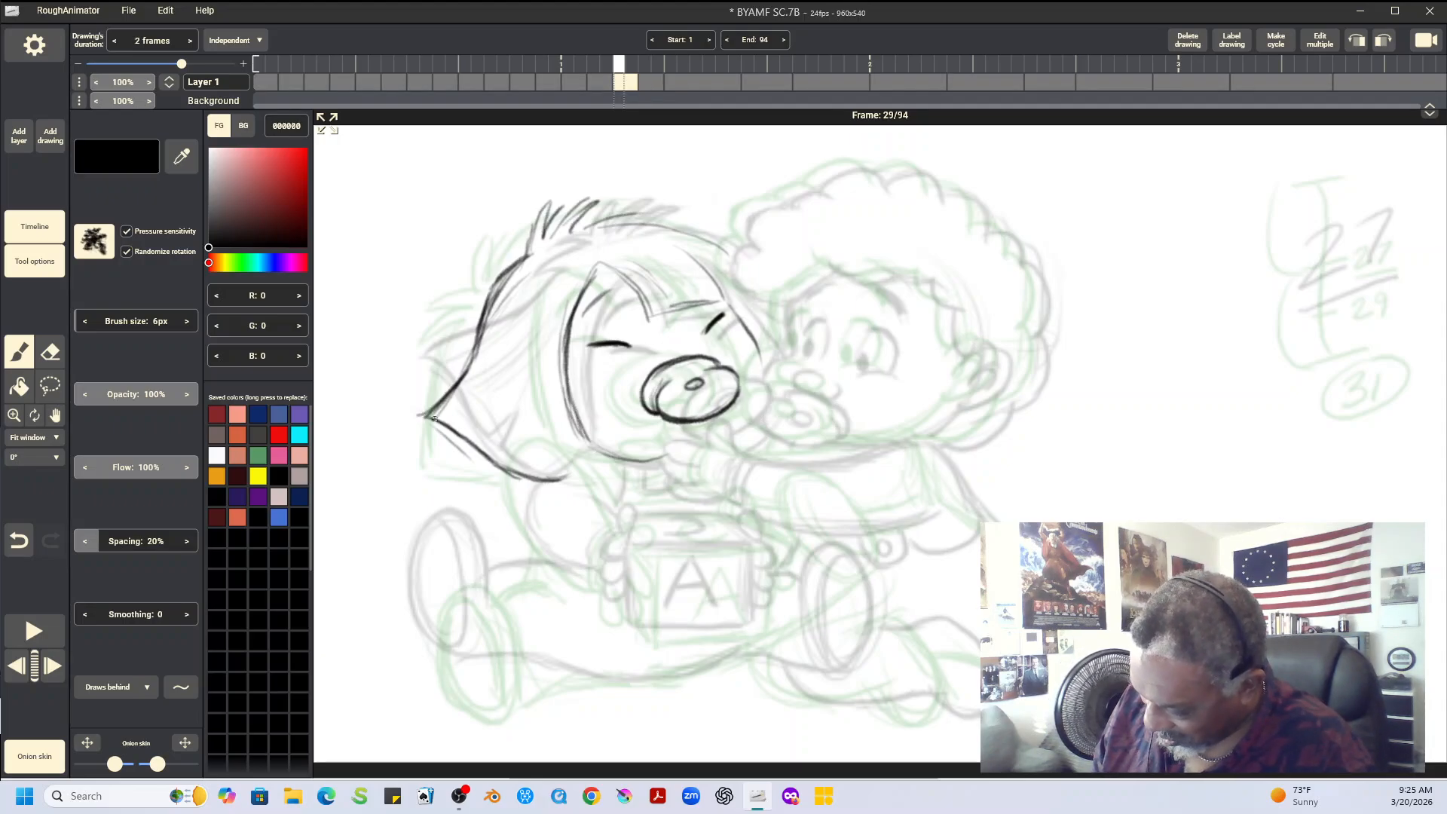
{"action": "mouse_move", "coordinate": [434, 419]}
{"action": "left_mouse_down"}
{"action": "mouse_move", "coordinate": [539, 477]}
{"action": "mouse_move", "coordinate": [520, 434]}
{"action": "mouse_move", "coordinate": [510, 468]}
{"action": "mouse_move", "coordinate": [561, 478]}
{"action": "mouse_move", "coordinate": [599, 458]}
{"action": "mouse_move", "coordinate": [588, 426]}
{"action": "mouse_move", "coordinate": [613, 448]}
{"action": "left_mouse_up"}
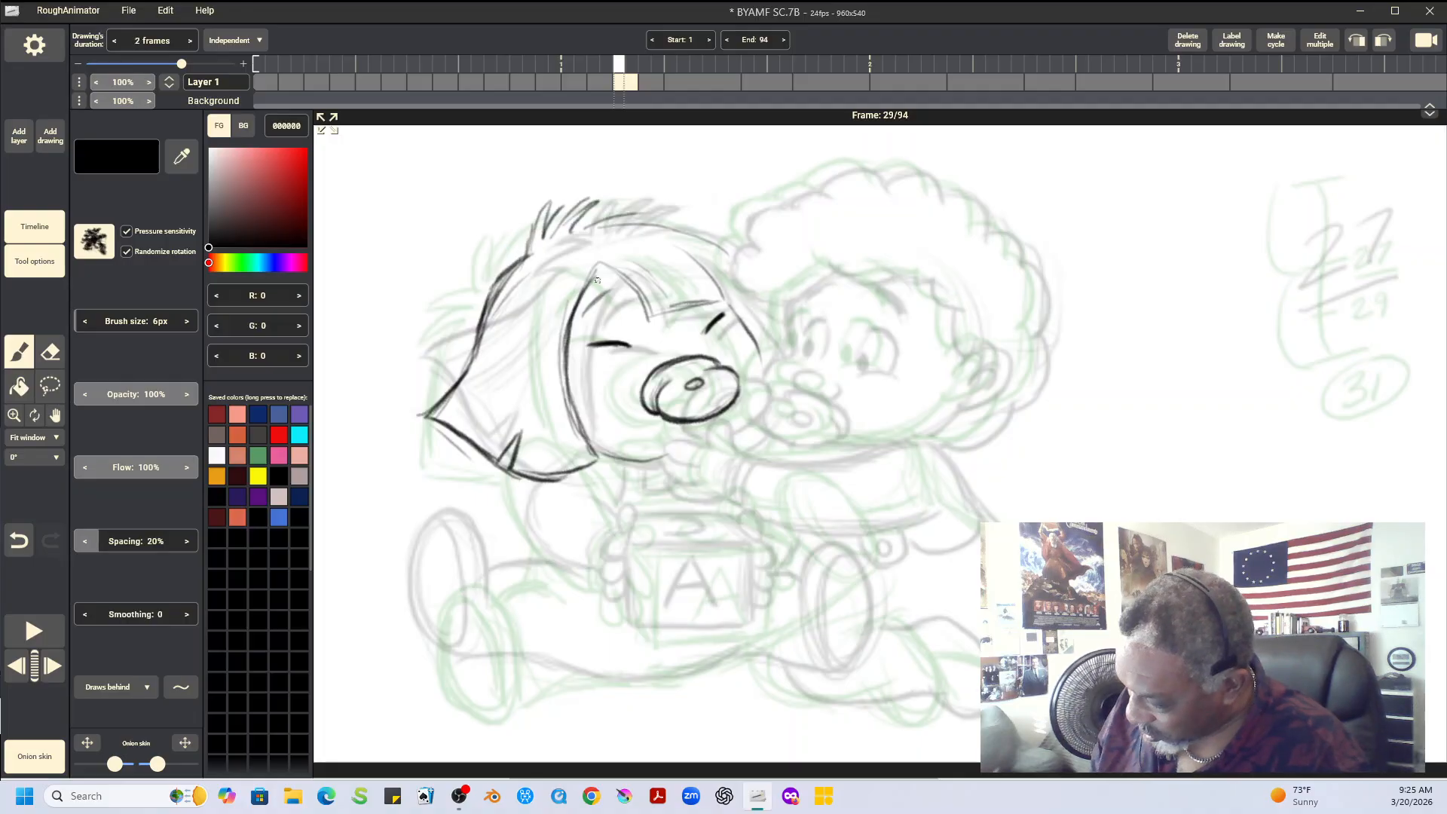
Darken the straight-haired baby's bangs, hair top with tufts, chin and cheek contour on frame 29
{"action": "mouse_move", "coordinate": [607, 264]}
{"action": "left_mouse_down"}
{"action": "mouse_move", "coordinate": [574, 305]}
{"action": "mouse_move", "coordinate": [641, 295]}
{"action": "mouse_move", "coordinate": [653, 316]}
{"action": "mouse_move", "coordinate": [719, 300]}
{"action": "left_mouse_up"}
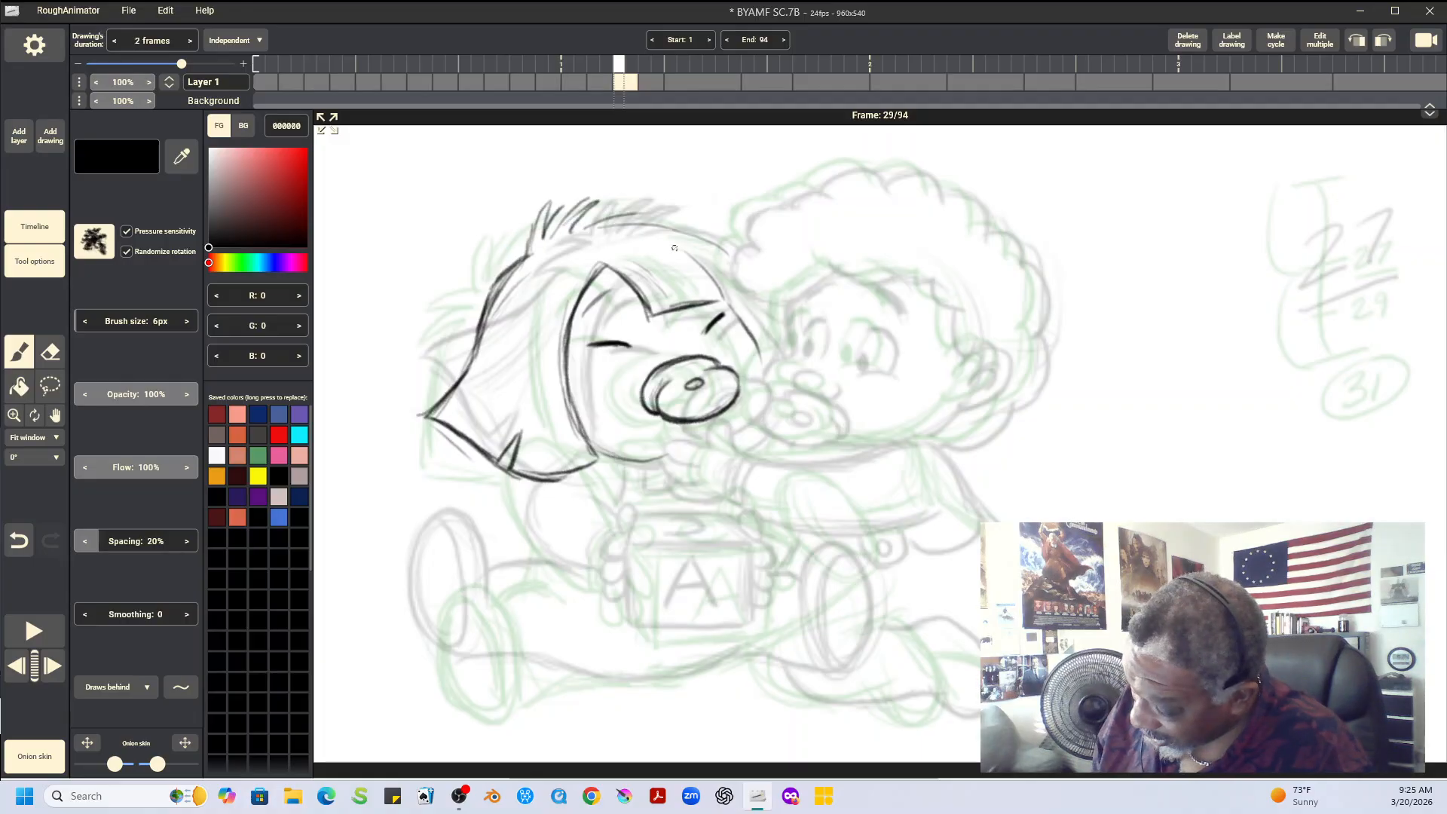
{"action": "left_click_drag", "start_coordinate": [686, 255], "coordinate": [718, 295]}
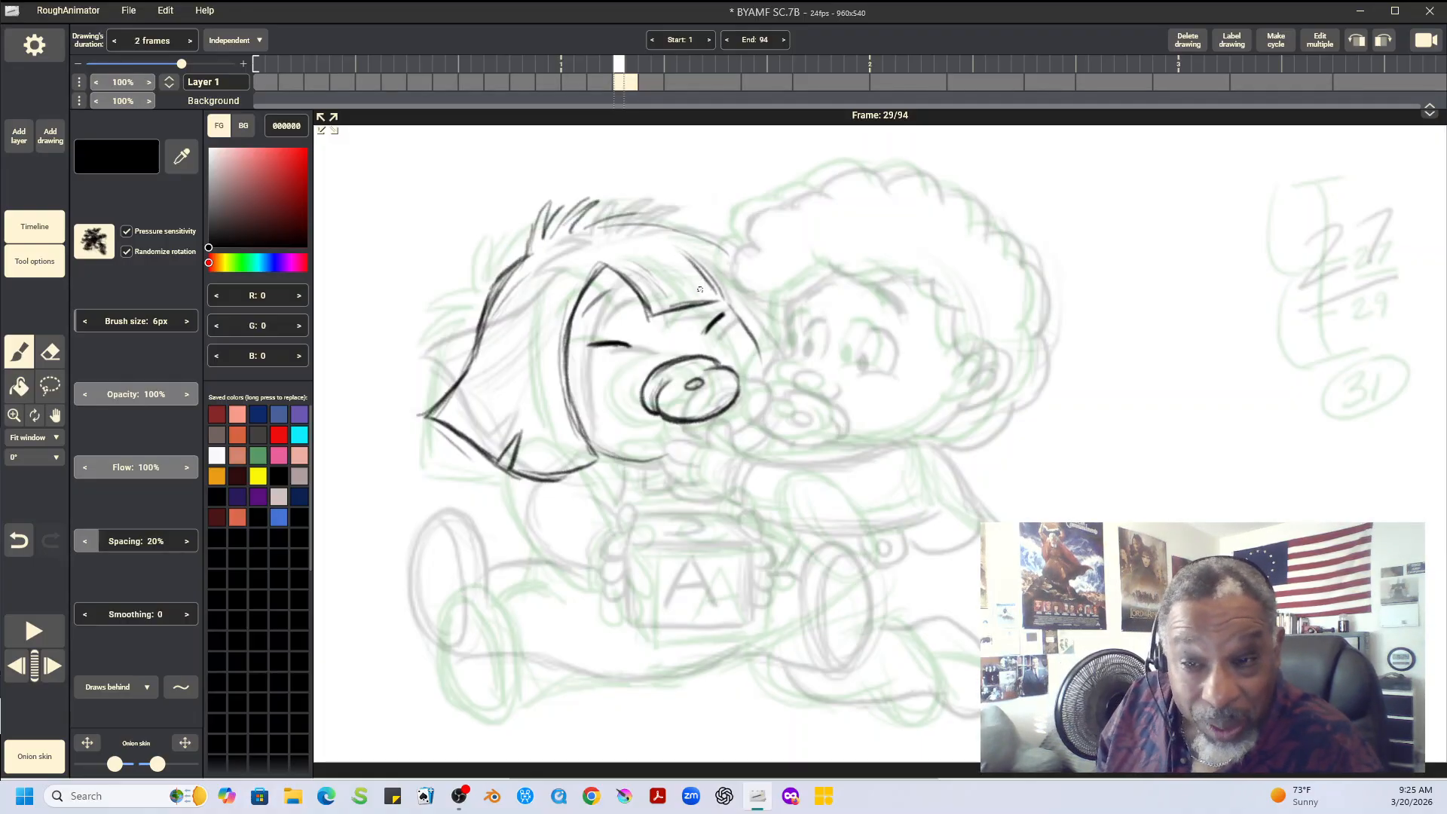
{"action": "mouse_move", "coordinate": [676, 251]}
{"action": "left_mouse_down"}
{"action": "mouse_move", "coordinate": [711, 287]}
{"action": "mouse_move", "coordinate": [699, 270]}
{"action": "mouse_move", "coordinate": [730, 281]}
{"action": "mouse_move", "coordinate": [686, 255]}
{"action": "mouse_move", "coordinate": [763, 351]}
{"action": "left_mouse_up"}
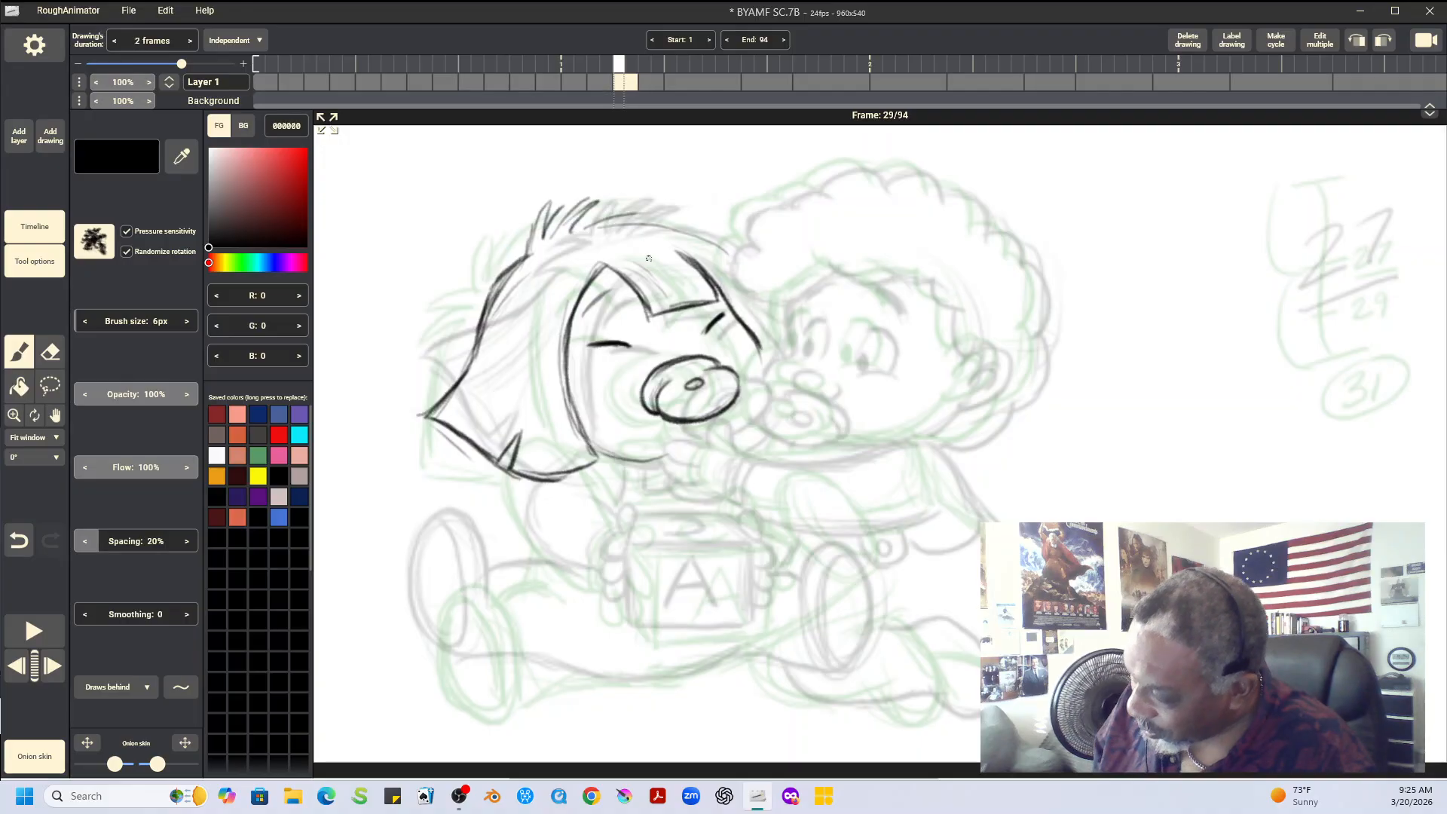
{"action": "mouse_move", "coordinate": [528, 252]}
{"action": "left_mouse_down"}
{"action": "mouse_move", "coordinate": [552, 205]}
{"action": "mouse_move", "coordinate": [546, 235]}
{"action": "mouse_move", "coordinate": [576, 202]}
{"action": "mouse_move", "coordinate": [557, 230]}
{"action": "mouse_move", "coordinate": [599, 201]}
{"action": "mouse_move", "coordinate": [576, 230]}
{"action": "mouse_move", "coordinate": [657, 211]}
{"action": "mouse_move", "coordinate": [724, 245]}
{"action": "mouse_move", "coordinate": [705, 238]}
{"action": "mouse_move", "coordinate": [731, 257]}
{"action": "left_mouse_up"}
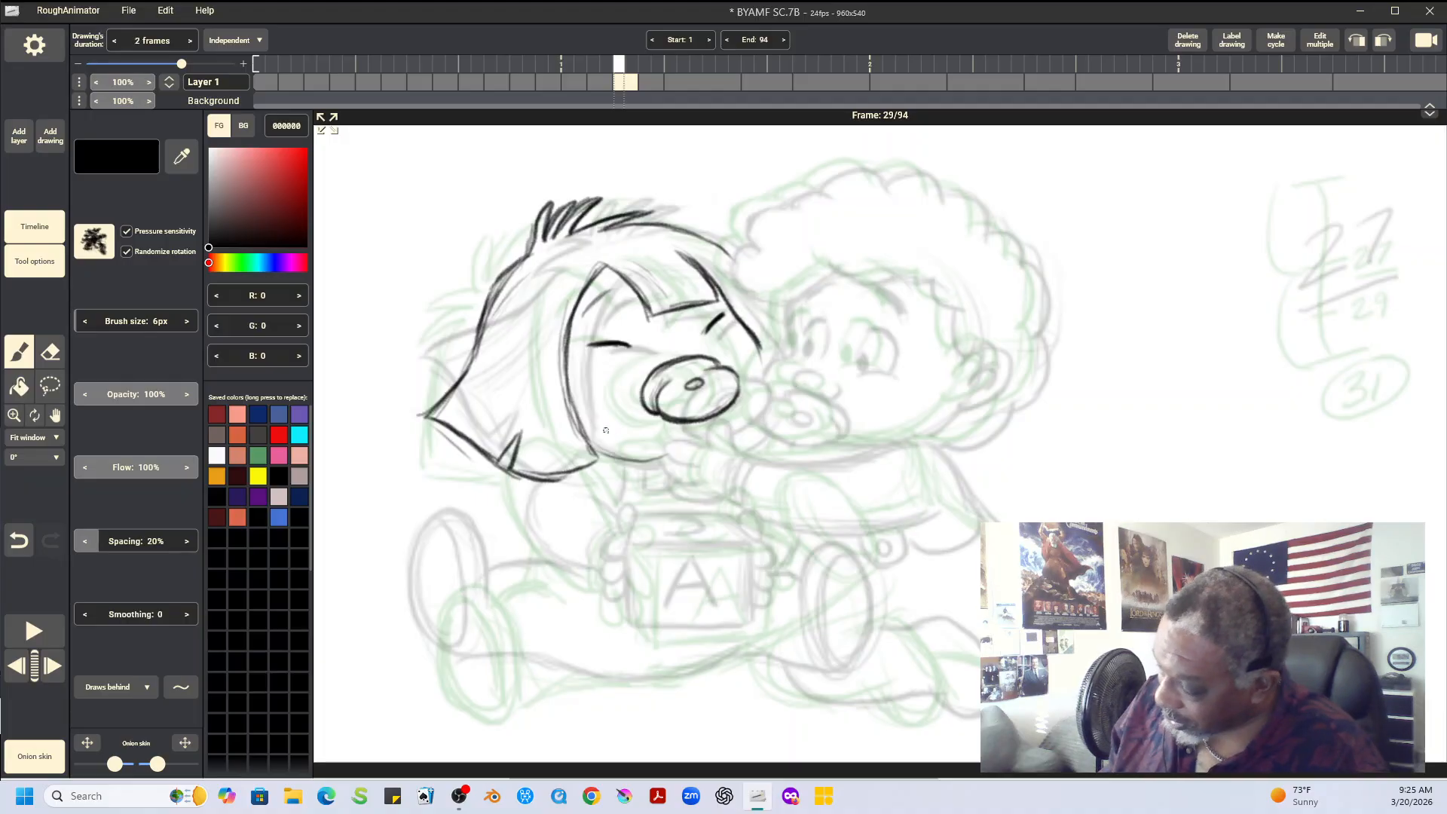
{"action": "left_click_drag", "start_coordinate": [600, 452], "coordinate": [674, 456]}
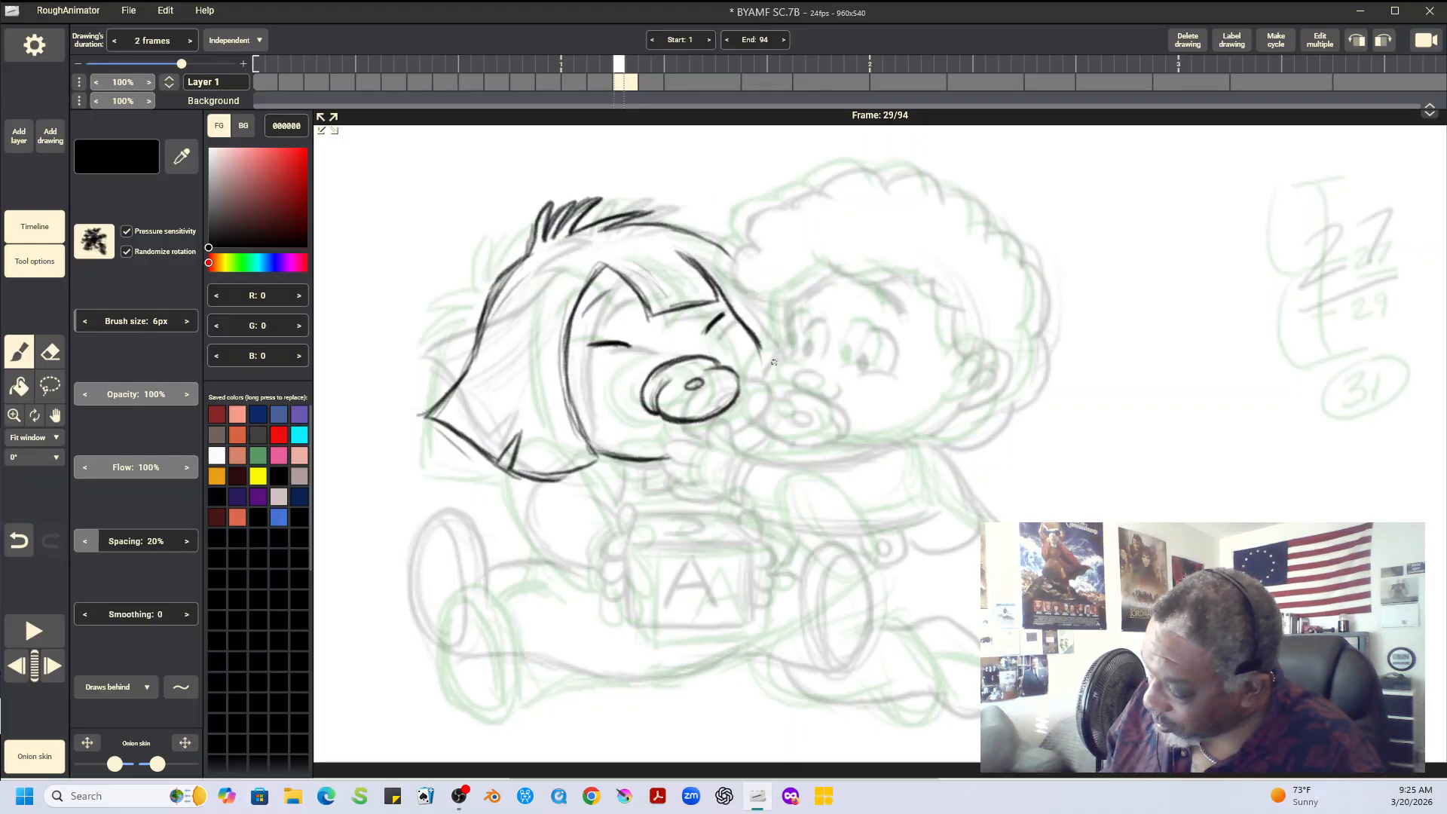
{"action": "left_click_drag", "start_coordinate": [751, 332], "coordinate": [763, 364]}
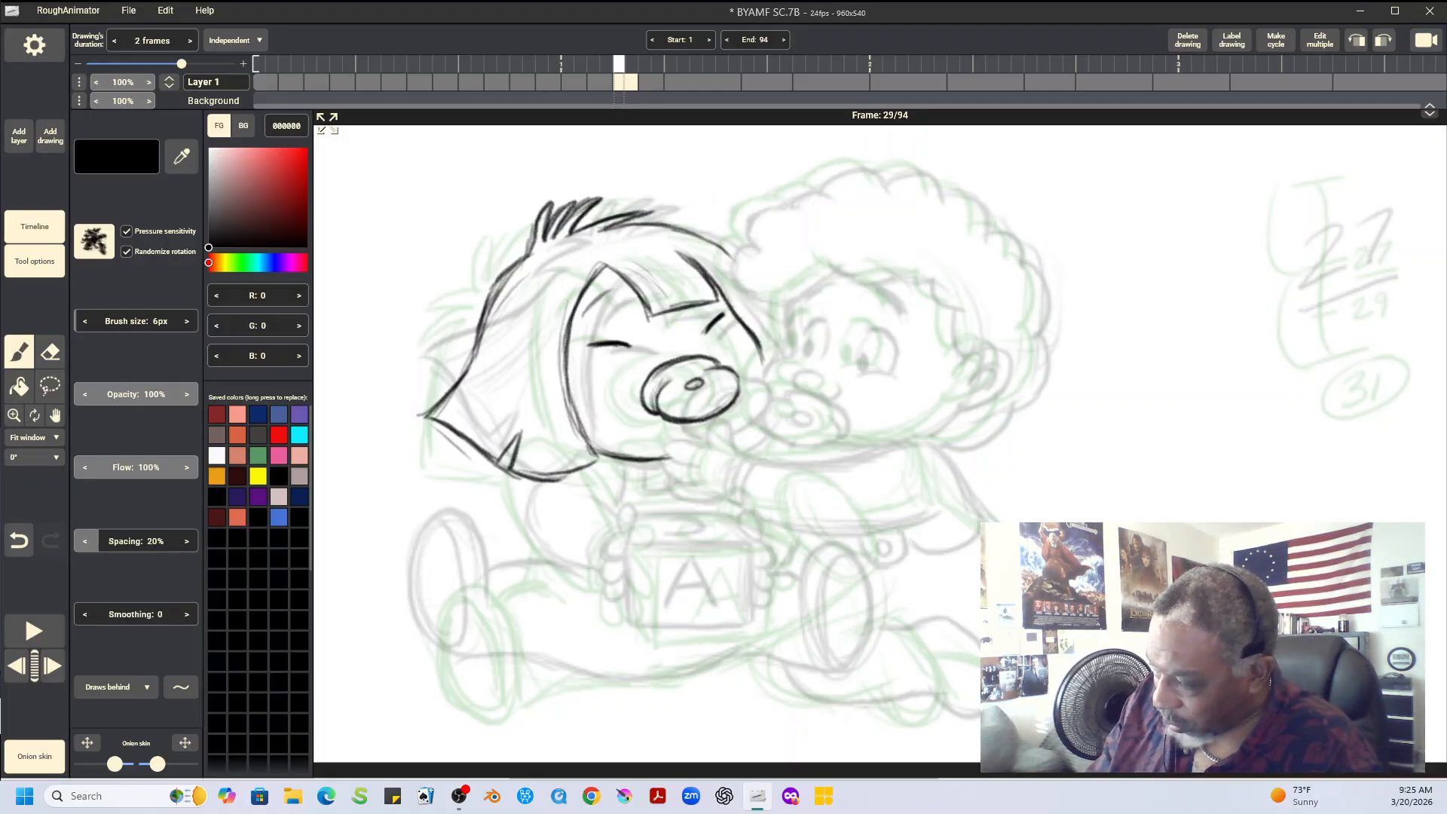
Flip through the drawings around frame 29 to examine the finished head's spacing and the toy block's position
{"action": "key", "text": "Left"}
{"action": "key", "text": "Right"}
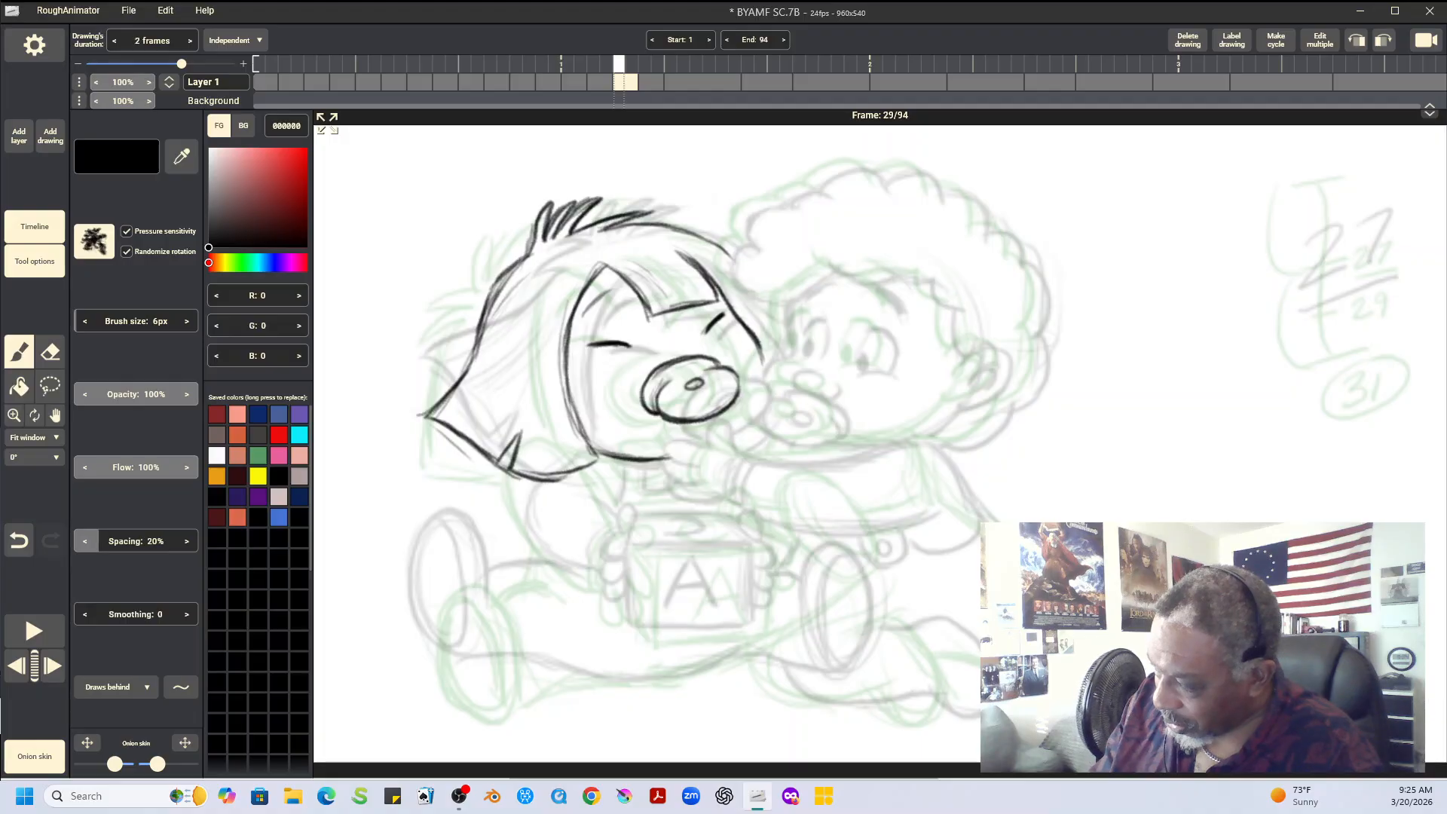
{"action": "key", "text": "Right"}
{"action": "key", "text": "Left"}
{"action": "key", "text": "Left"}
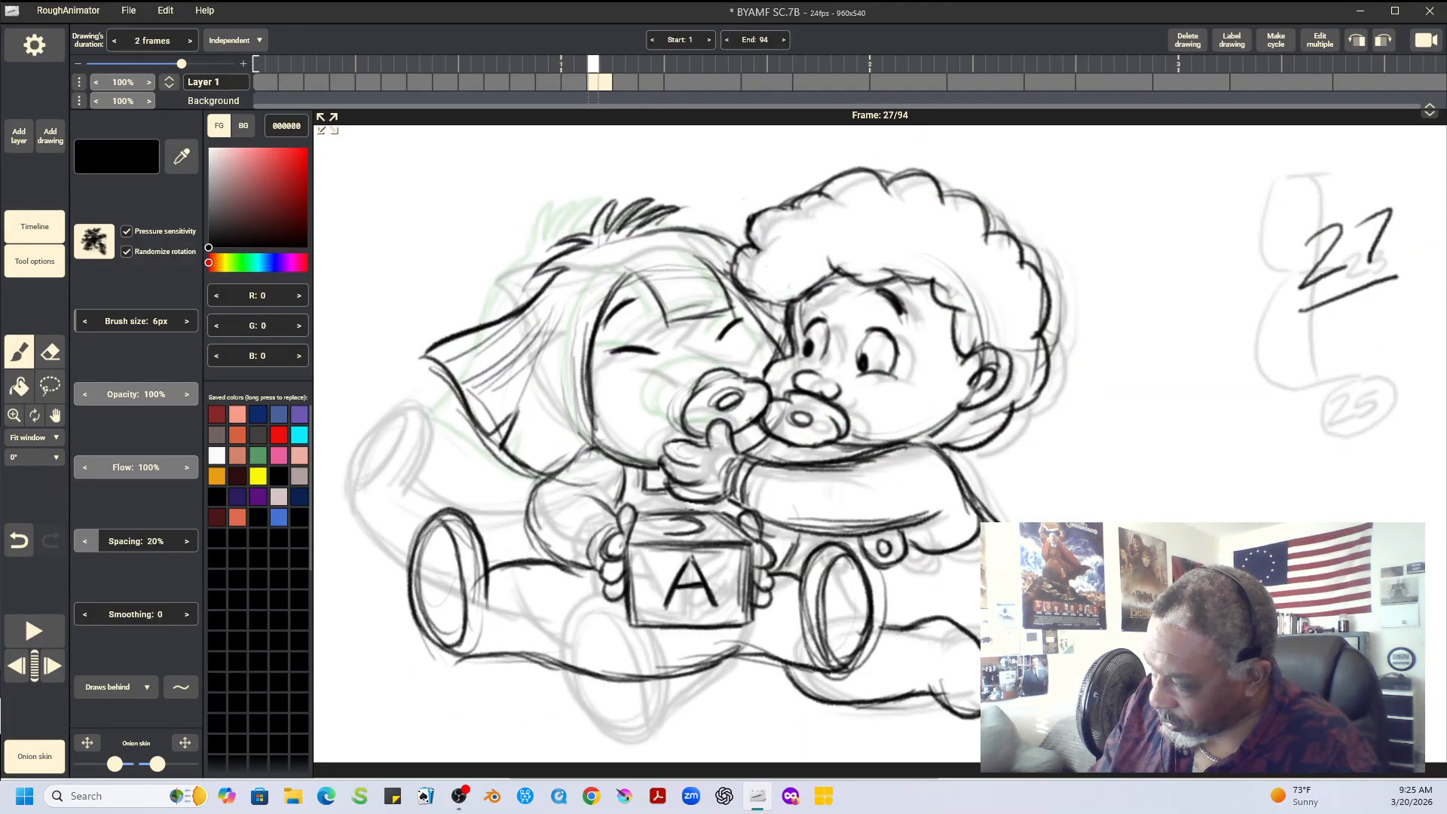
{"action": "key", "text": "Right"}
{"action": "key", "text": "Right"}
{"action": "key", "text": "Left"}
{"action": "key", "text": "Left"}
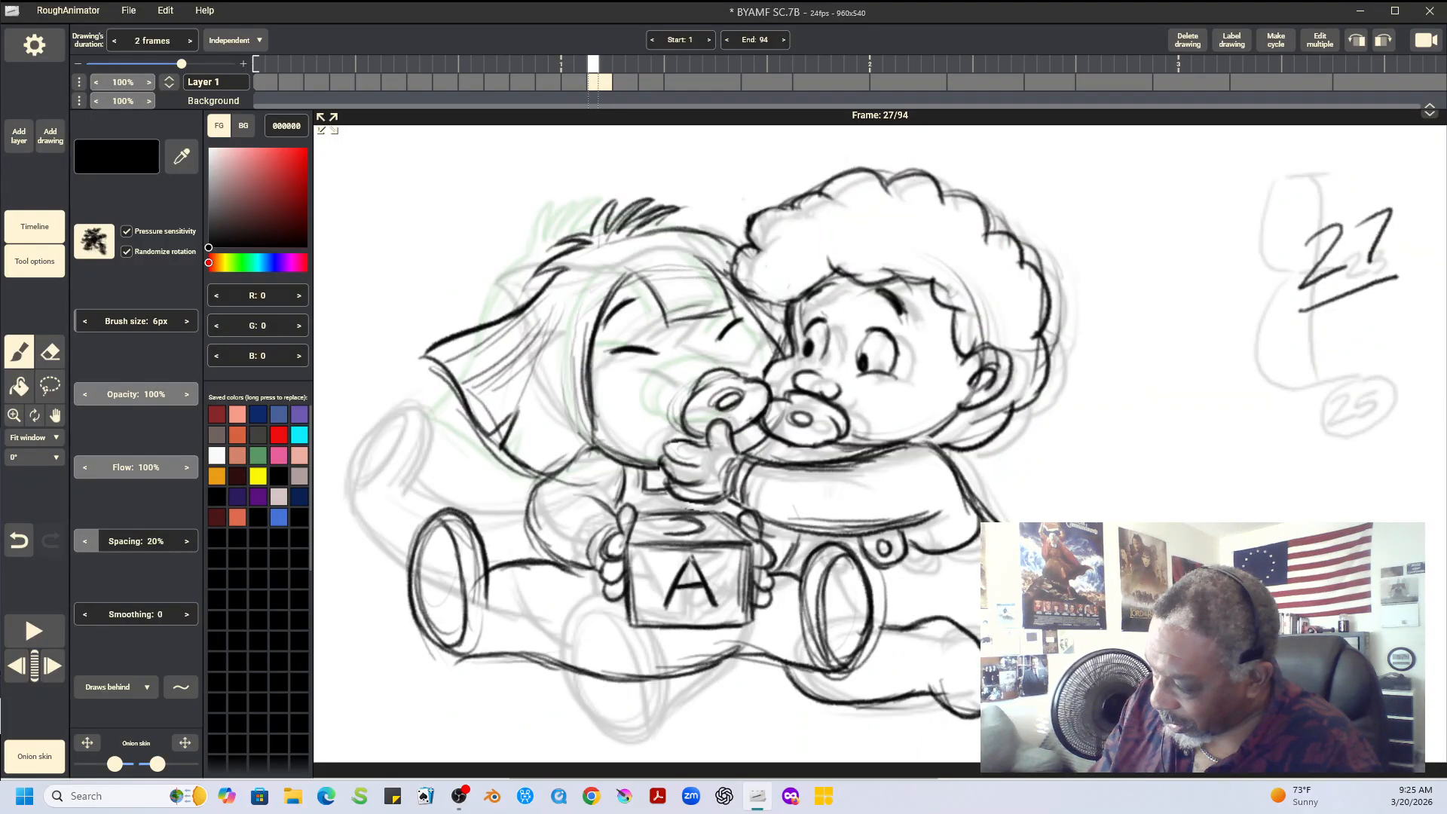
{"action": "key", "text": "Right"}
{"action": "key", "text": "Right"}
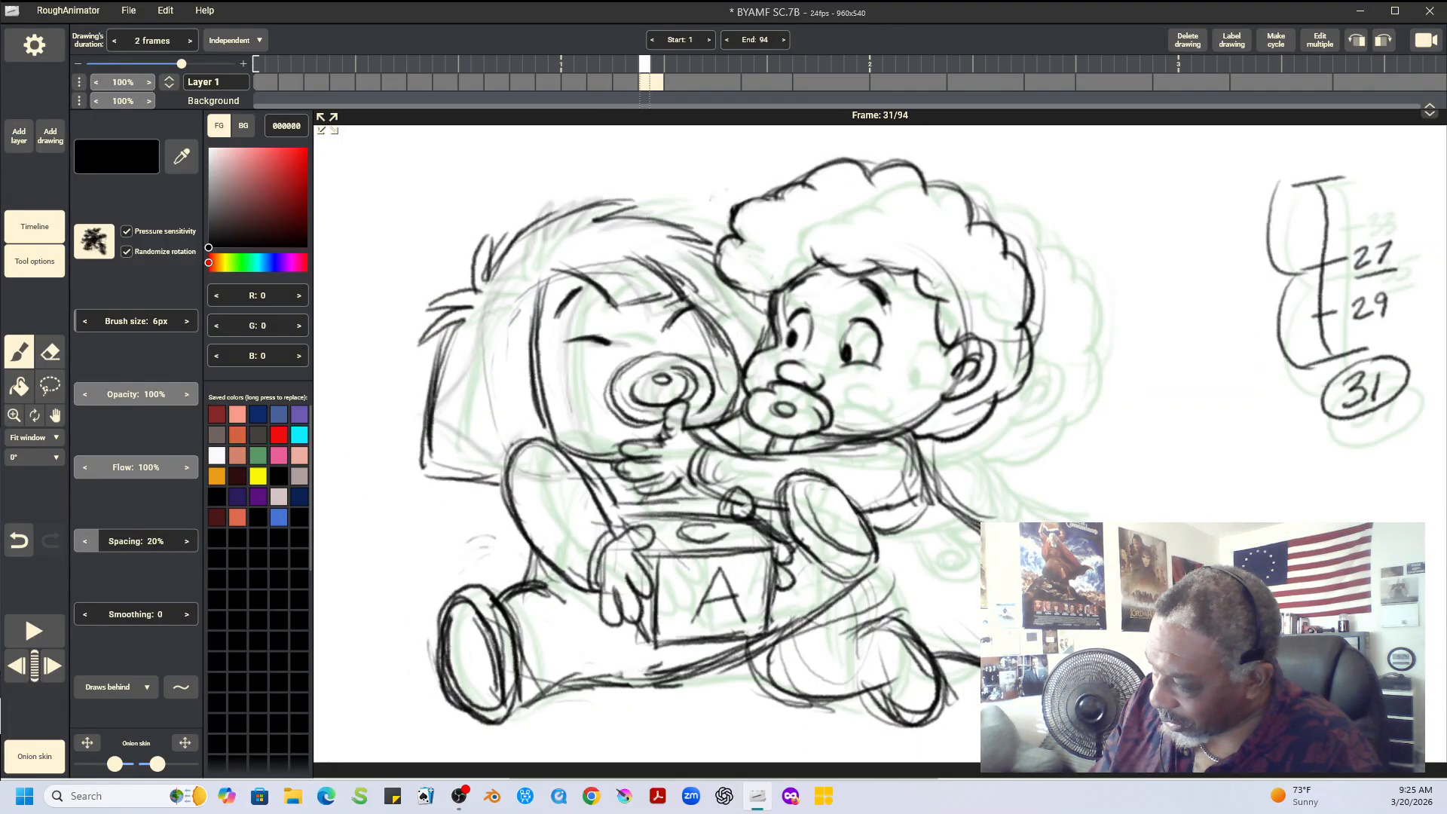
{"action": "key", "text": "Right"}
{"action": "key", "text": "Left"}
{"action": "key", "text": "Left"}
{"action": "key", "text": "Left"}
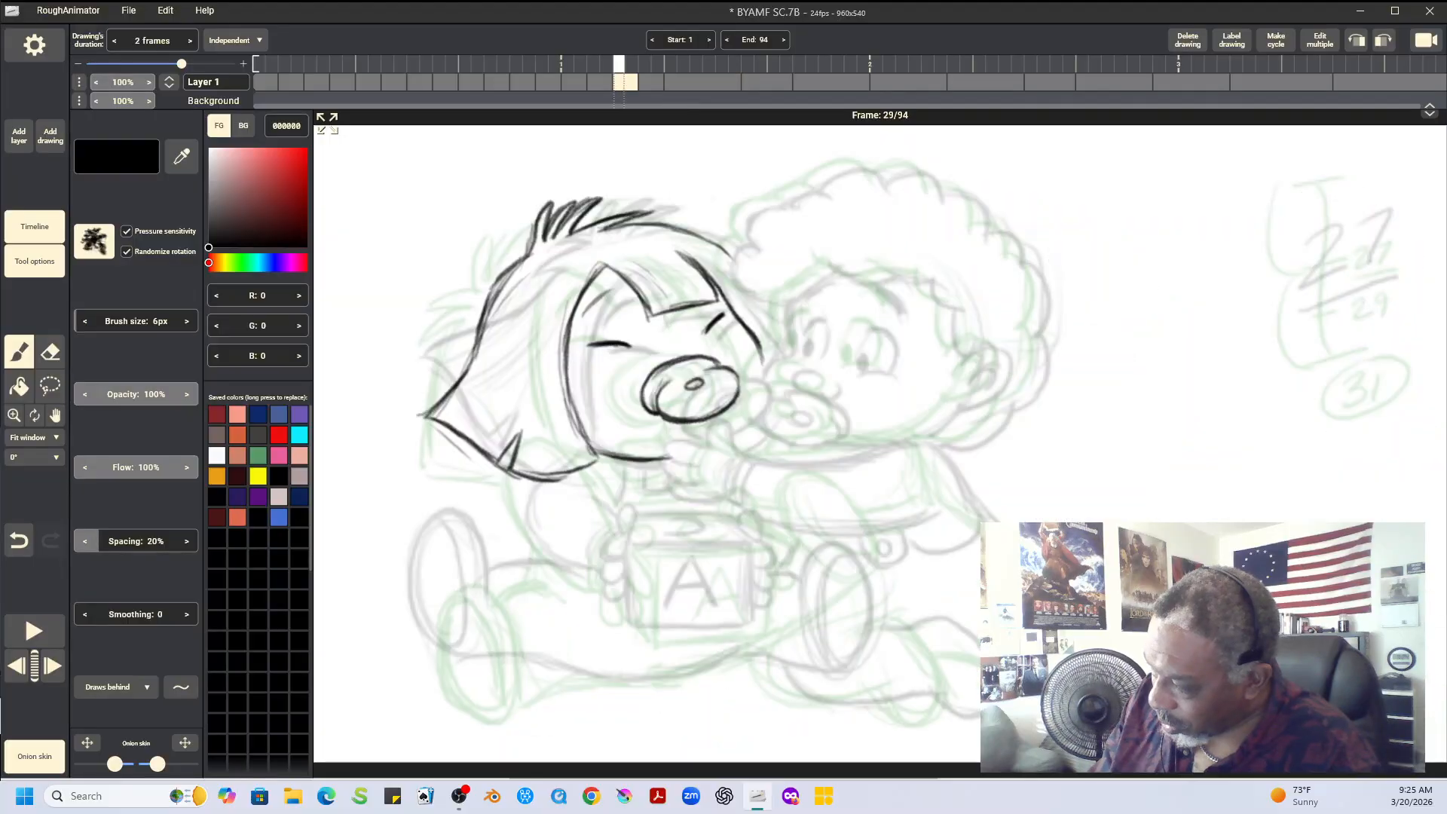
{"action": "key", "text": "Right"}
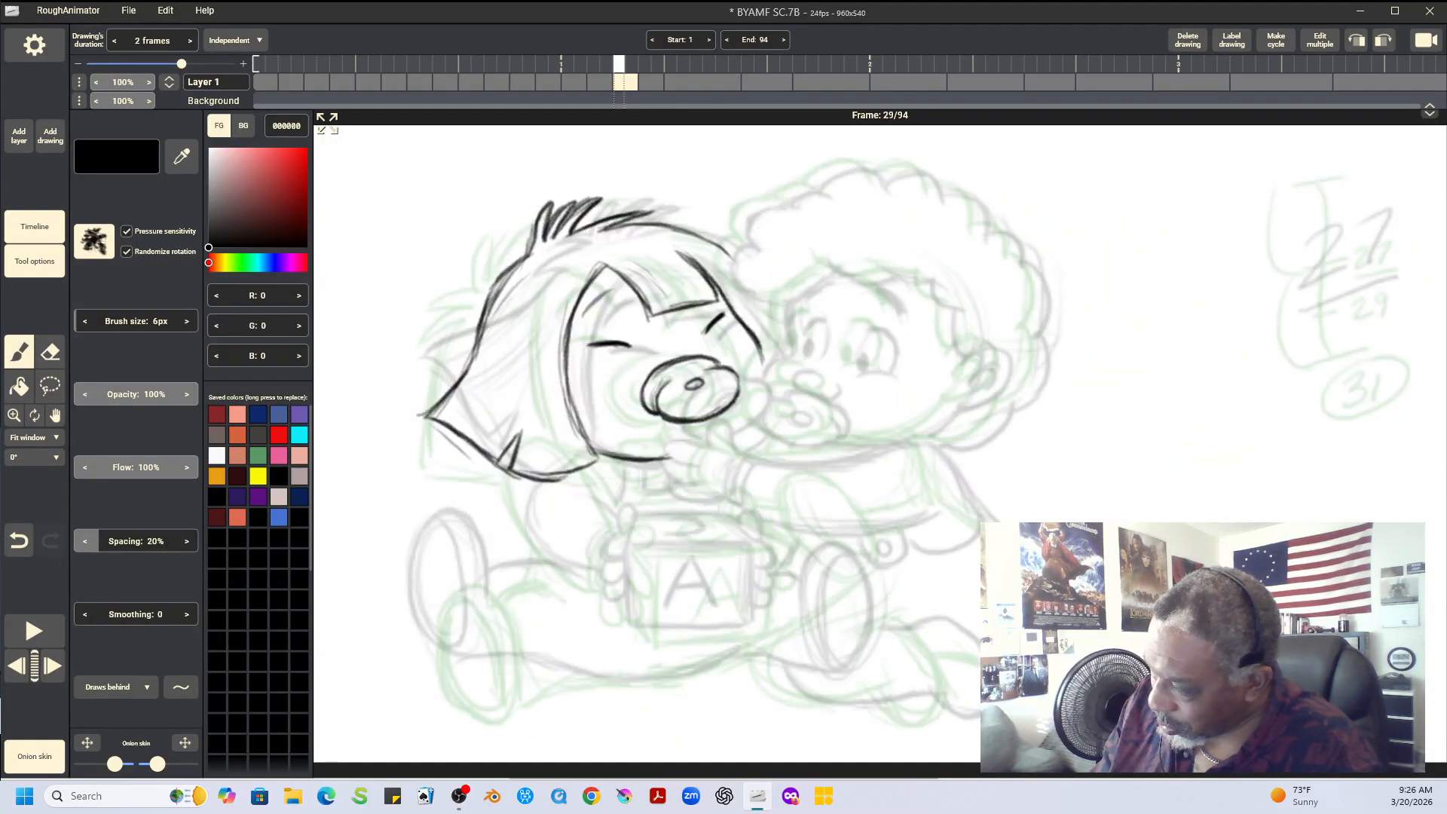
{"action": "key", "text": "Right"}
{"action": "key", "text": "Left"}
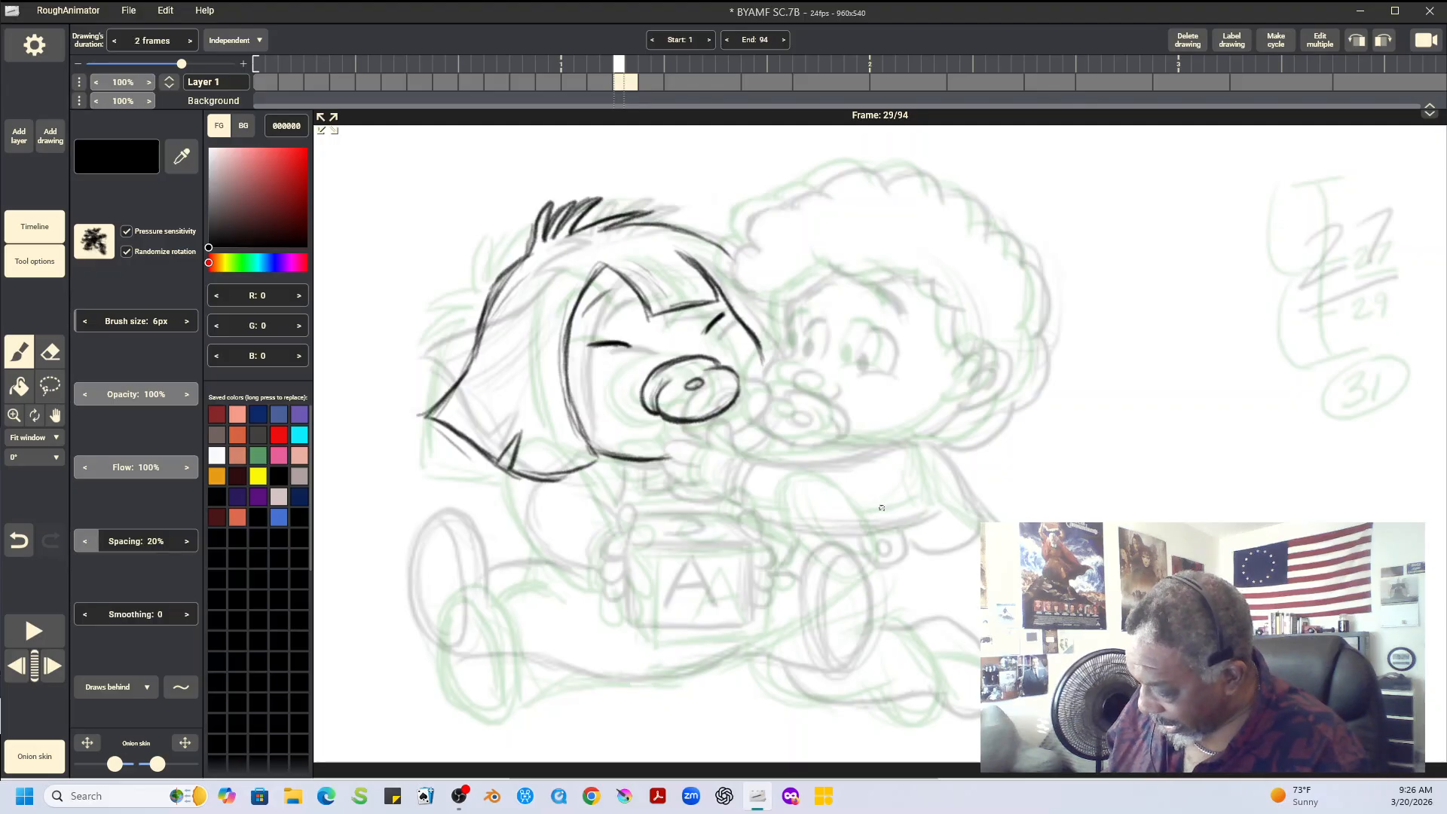
{"action": "key", "text": "Left"}
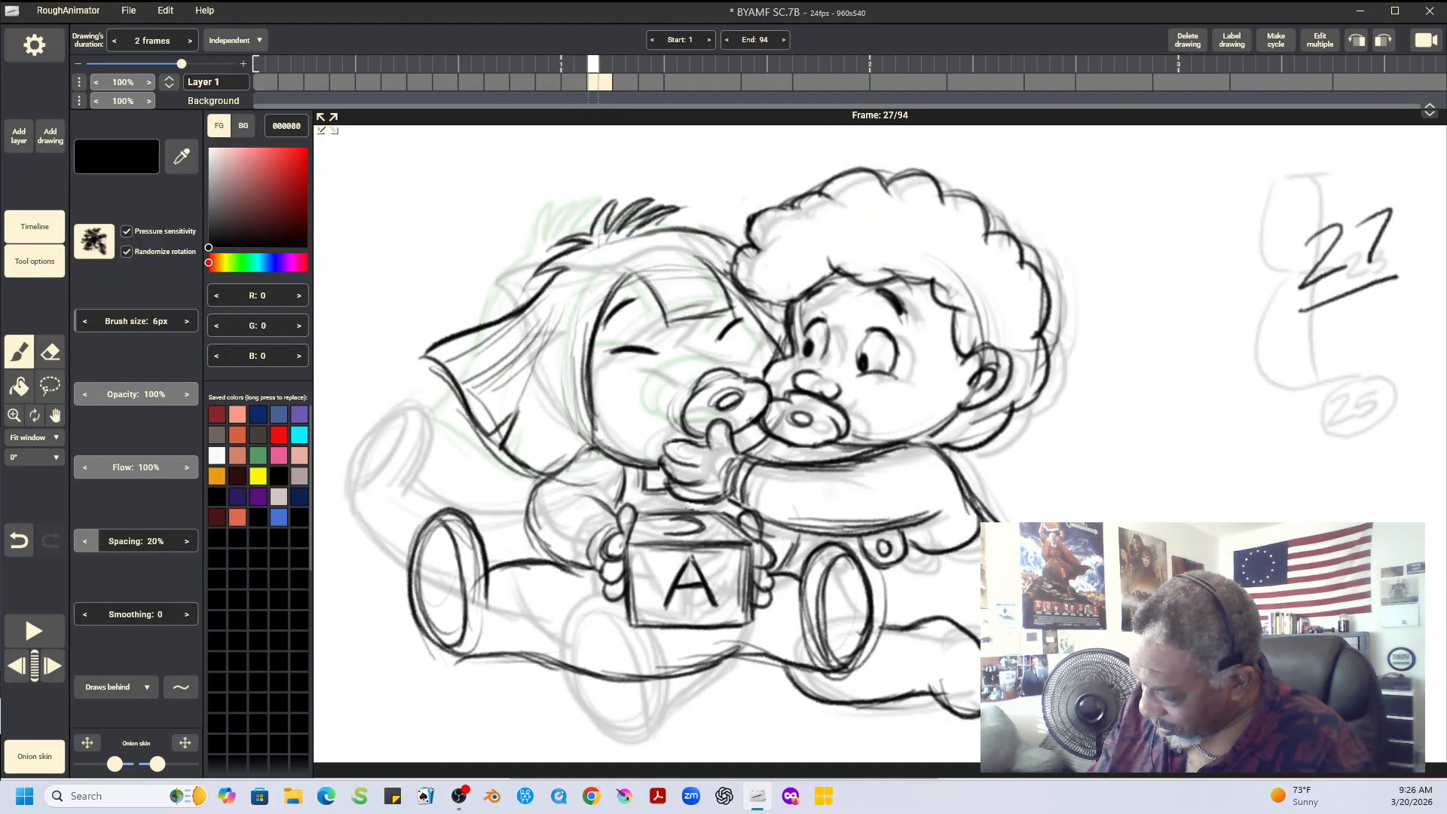
{"action": "key", "text": "Right"}
{"action": "key", "text": "Right"}
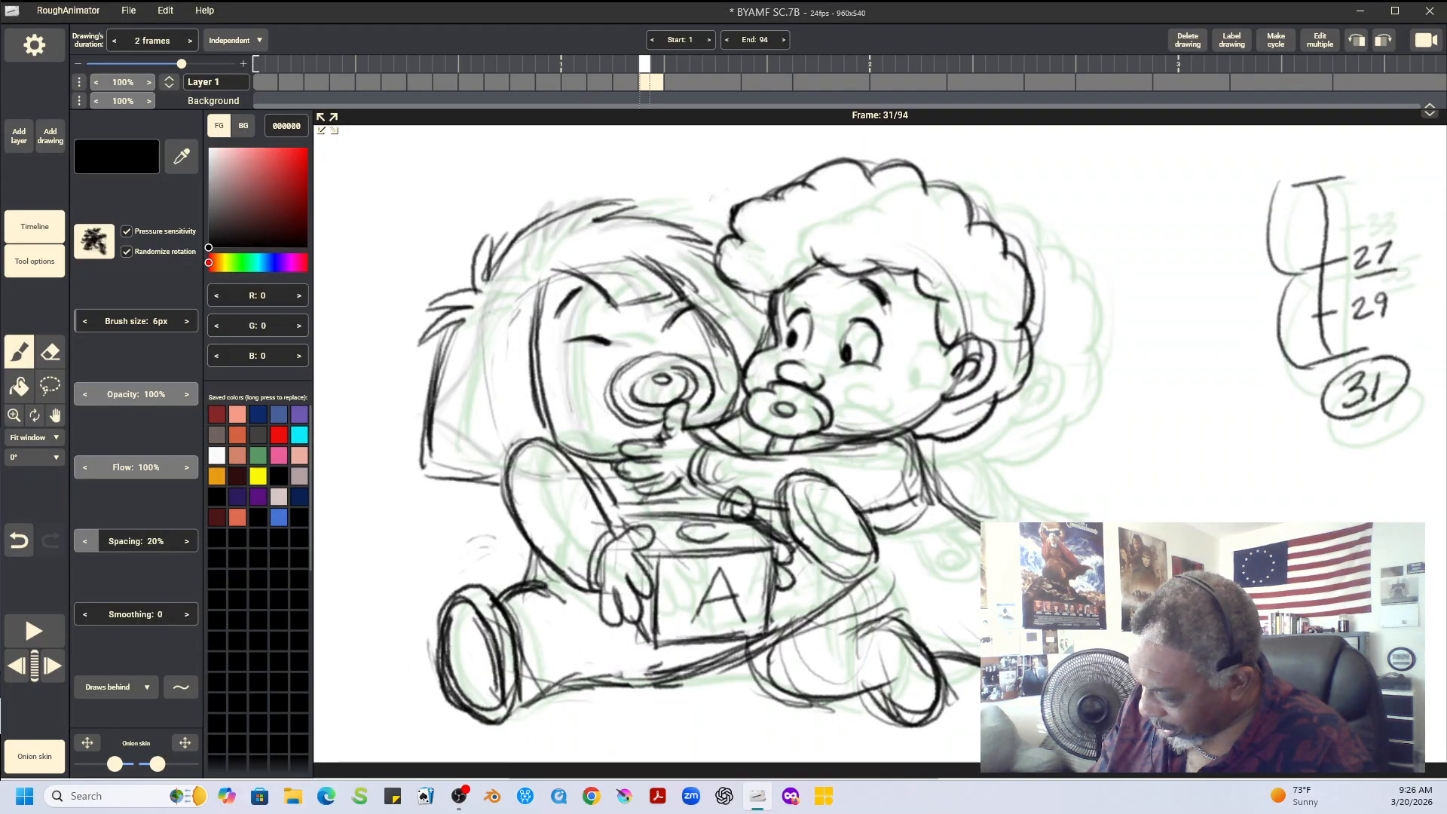
{"action": "key", "text": "Left"}
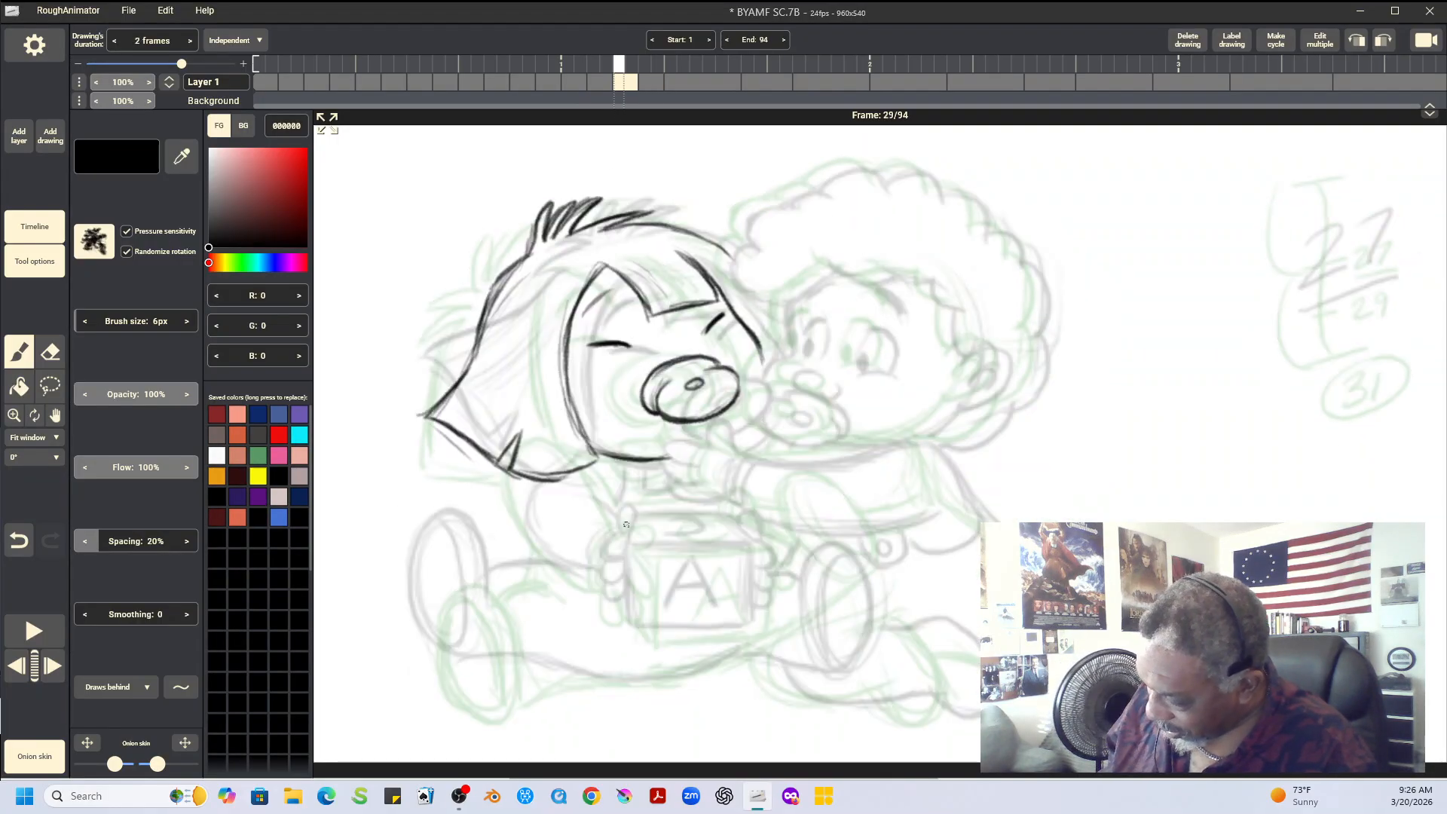
Draw the toy block's front face and narrow side face on frame 29, between its positions in the neighbouring drawings
{"action": "mouse_move", "coordinate": [627, 523]}
{"action": "left_mouse_down"}
{"action": "mouse_move", "coordinate": [649, 550]}
{"action": "mouse_move", "coordinate": [756, 549]}
{"action": "left_mouse_up"}
{"action": "left_click_drag", "start_coordinate": [653, 551], "coordinate": [643, 622]}
{"action": "mouse_move", "coordinate": [625, 582]}
{"action": "left_mouse_down"}
{"action": "mouse_move", "coordinate": [657, 633]}
{"action": "mouse_move", "coordinate": [709, 628]}
{"action": "left_mouse_up"}
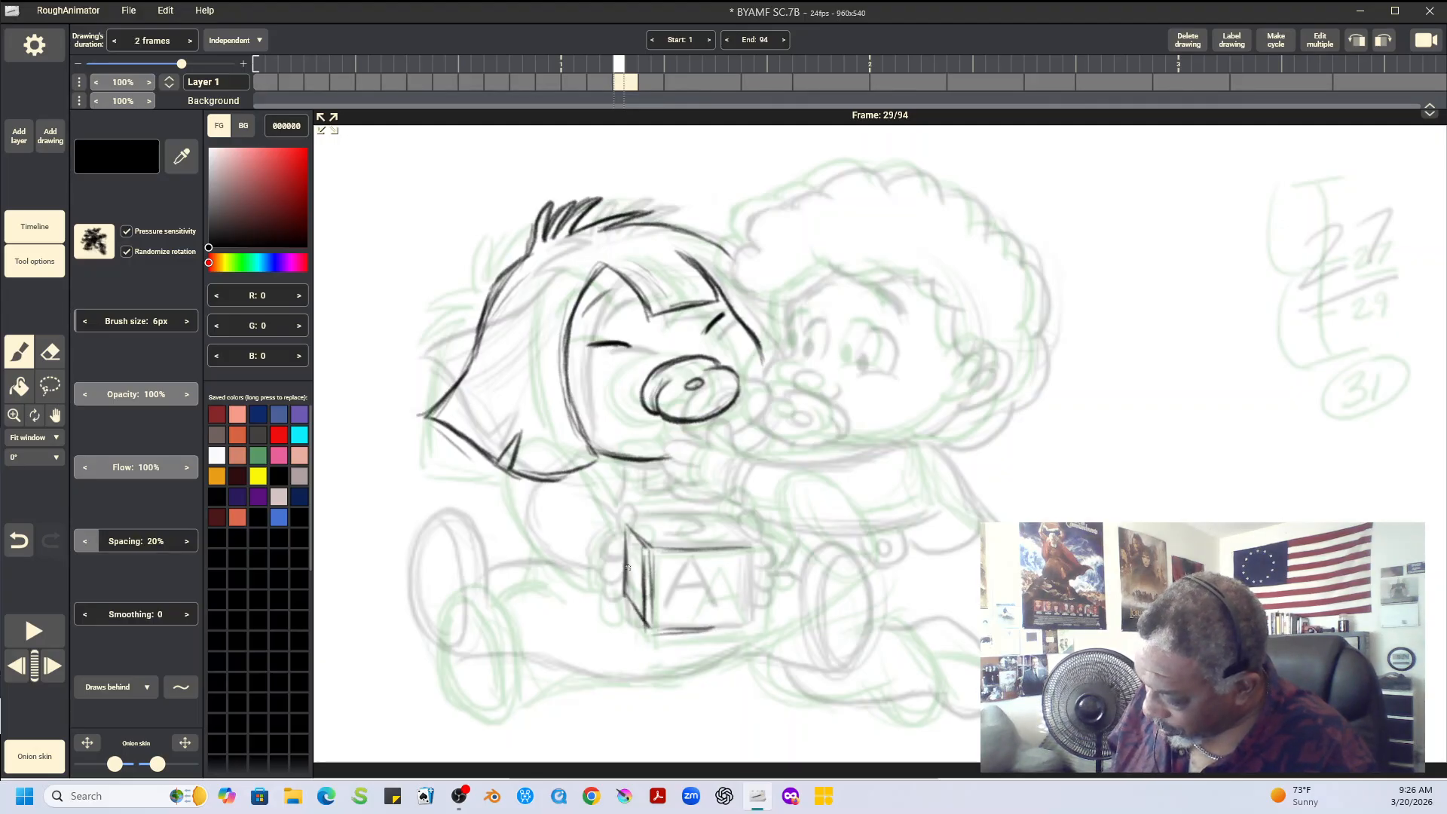
{"action": "left_click_drag", "start_coordinate": [625, 584], "coordinate": [656, 629]}
{"action": "mouse_move", "coordinate": [756, 546]}
{"action": "left_mouse_down"}
{"action": "mouse_move", "coordinate": [758, 587]}
{"action": "mouse_move", "coordinate": [763, 545]}
{"action": "mouse_move", "coordinate": [753, 626]}
{"action": "left_mouse_up"}
Complete the block's top face and add the letter A on the front and the curved mark on top
{"action": "mouse_move", "coordinate": [626, 520]}
{"action": "left_mouse_down"}
{"action": "mouse_move", "coordinate": [754, 527]}
{"action": "mouse_move", "coordinate": [756, 548]}
{"action": "mouse_move", "coordinate": [684, 606]}
{"action": "mouse_move", "coordinate": [708, 565]}
{"action": "mouse_move", "coordinate": [680, 616]}
{"action": "left_mouse_up"}
{"action": "left_click_drag", "start_coordinate": [705, 567], "coordinate": [683, 615]}
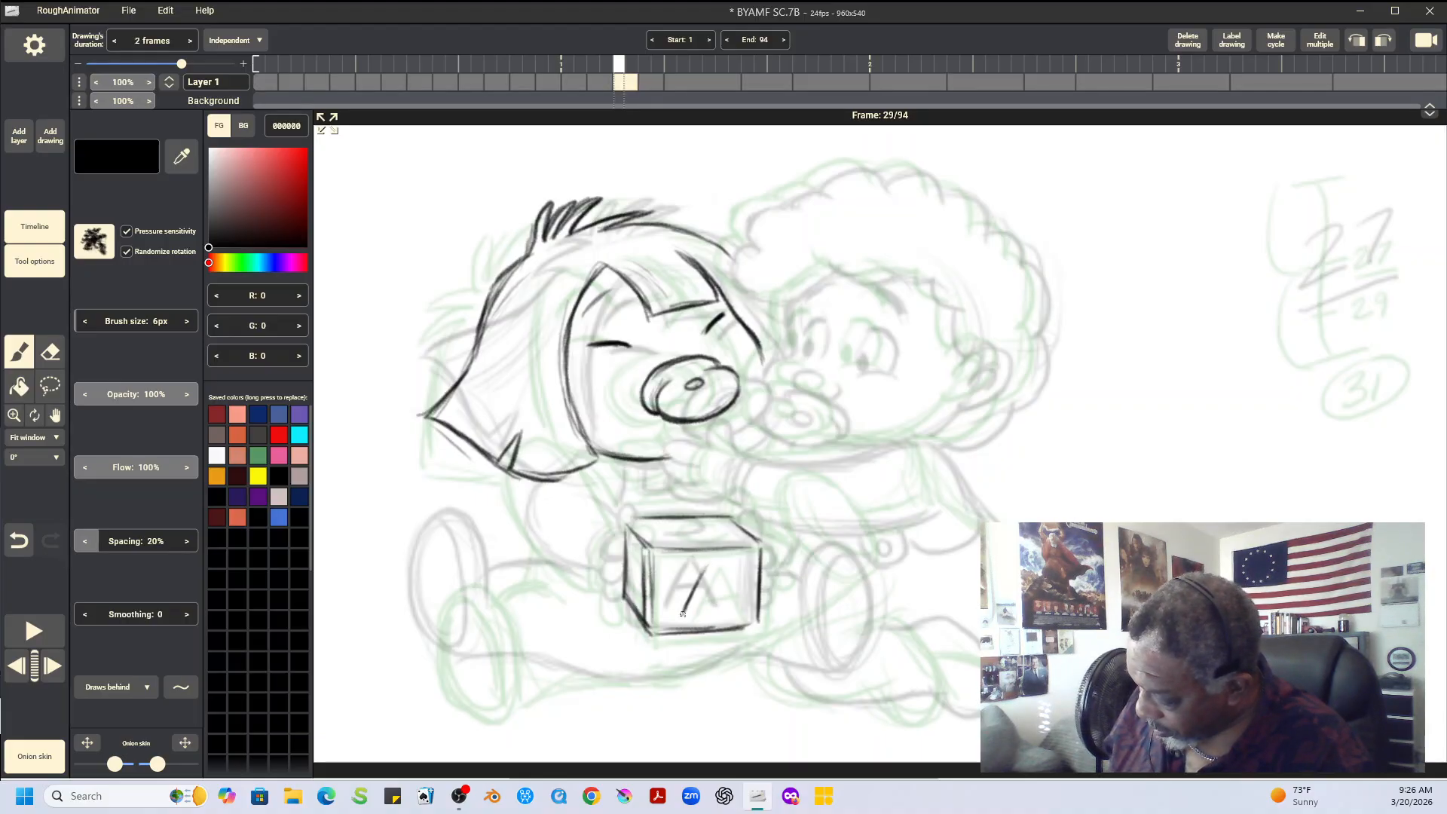
{"action": "mouse_move", "coordinate": [706, 564]}
{"action": "left_mouse_down"}
{"action": "mouse_move", "coordinate": [734, 617]}
{"action": "mouse_move", "coordinate": [720, 585]}
{"action": "mouse_move", "coordinate": [688, 593]}
{"action": "left_mouse_up"}
{"action": "mouse_move", "coordinate": [679, 530]}
{"action": "left_mouse_down"}
{"action": "mouse_move", "coordinate": [705, 535]}
{"action": "mouse_move", "coordinate": [698, 519]}
{"action": "mouse_move", "coordinate": [710, 537]}
{"action": "mouse_move", "coordinate": [700, 513]}
{"action": "left_mouse_up"}
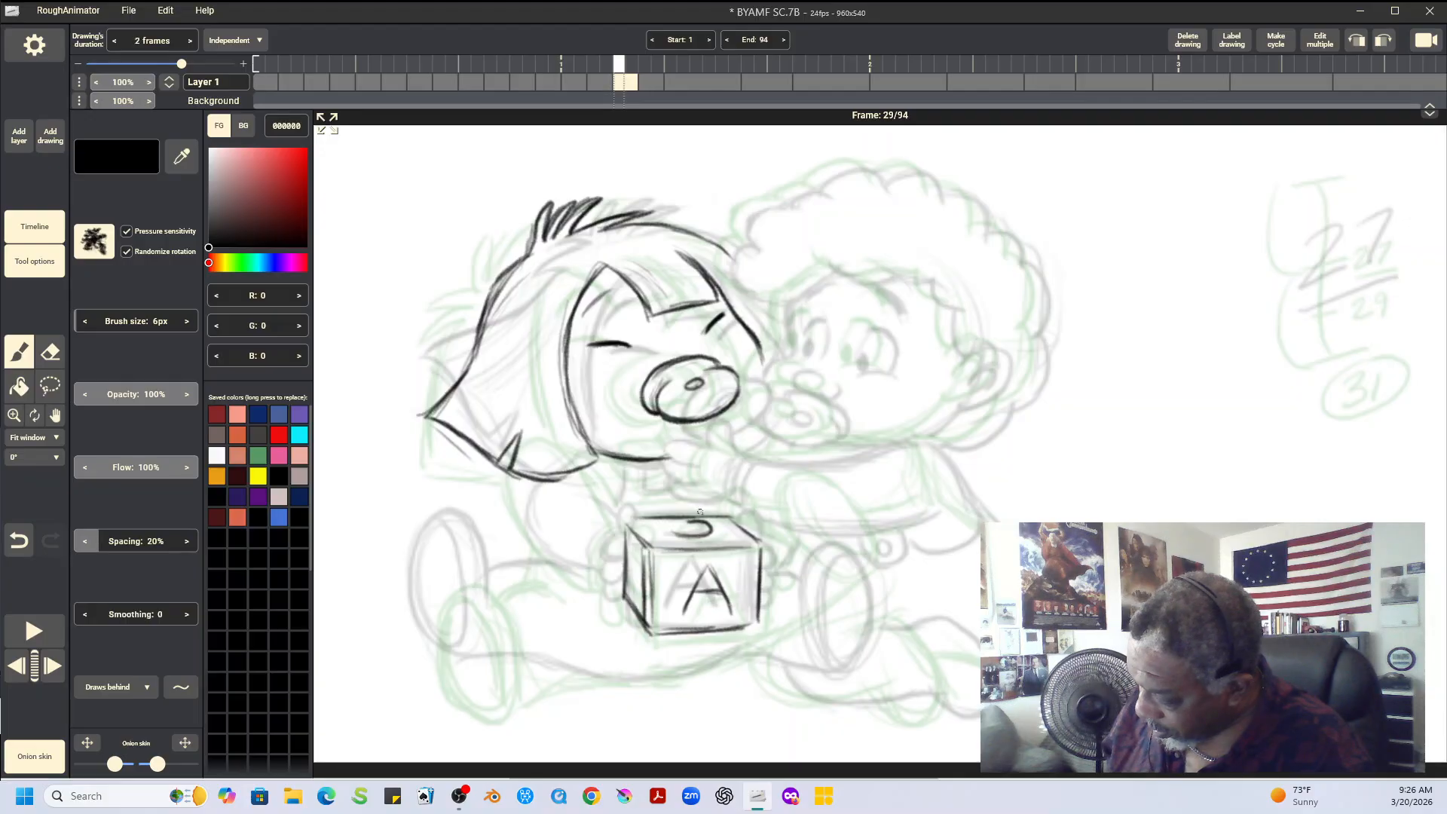
Flip between frames 27, 29 and 31 to check the toy block's placement
{"action": "key", "text": "Left"}
{"action": "key", "text": "Left"}
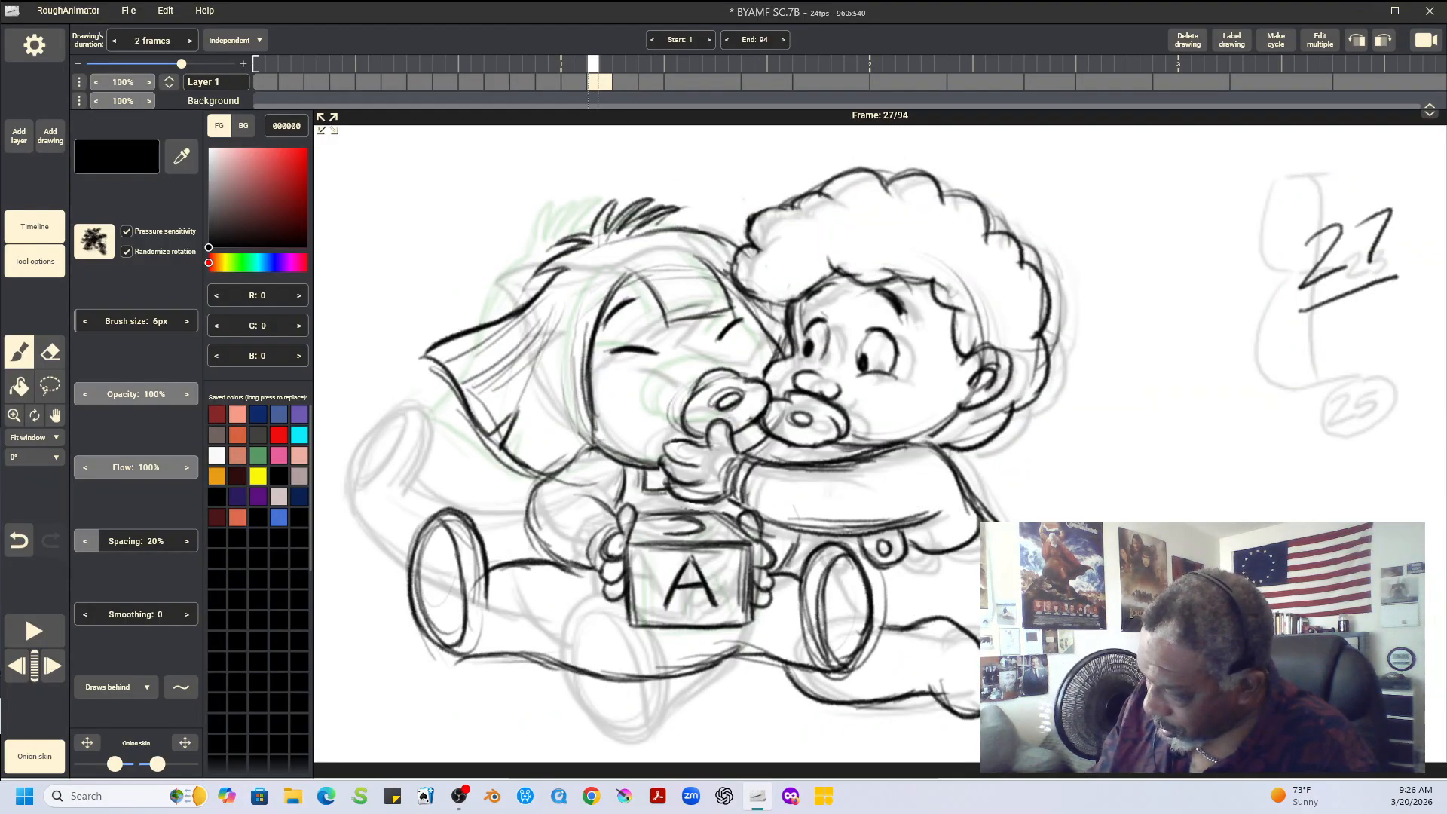
{"action": "key", "text": "Right"}
{"action": "key", "text": "Right"}
{"action": "key", "text": "Right"}
{"action": "key", "text": "Right"}
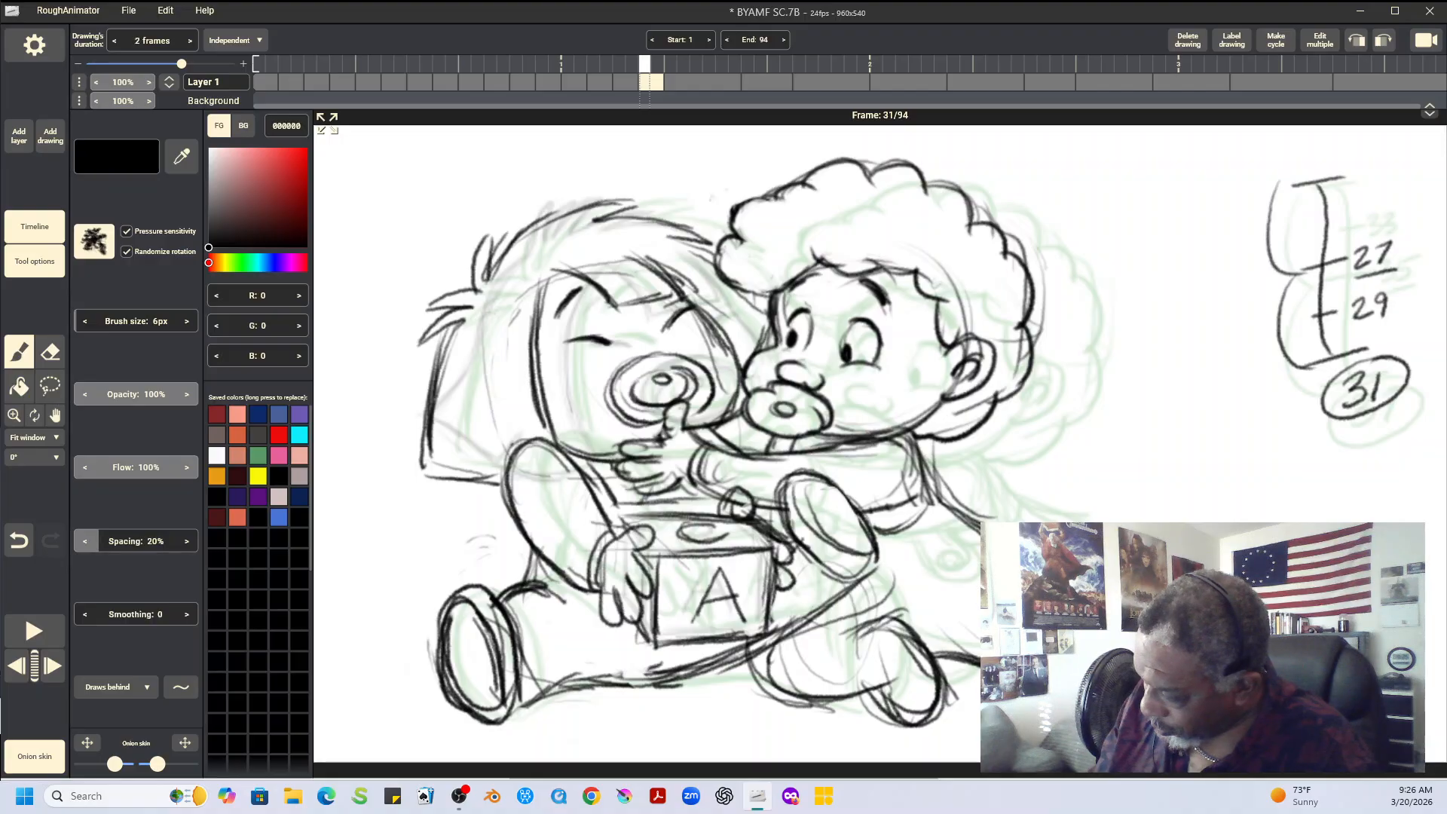
{"action": "key", "text": "Left"}
{"action": "key", "text": "Left"}
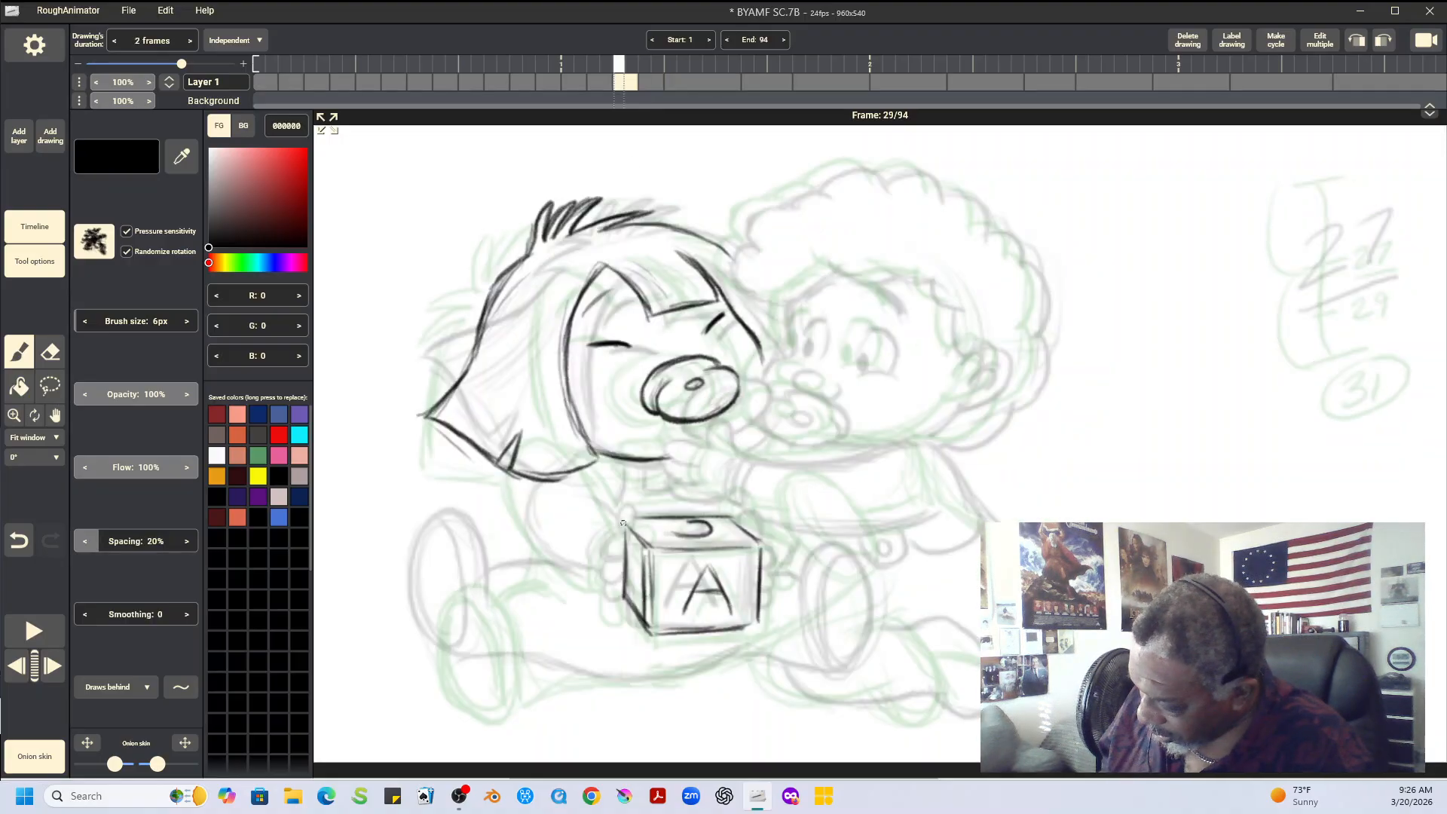
Darken the block's side face, top edges and bottom edge on frame 29
{"action": "mouse_move", "coordinate": [624, 523]}
{"action": "left_mouse_down"}
{"action": "mouse_move", "coordinate": [648, 547]}
{"action": "mouse_move", "coordinate": [648, 626]}
{"action": "left_mouse_up"}
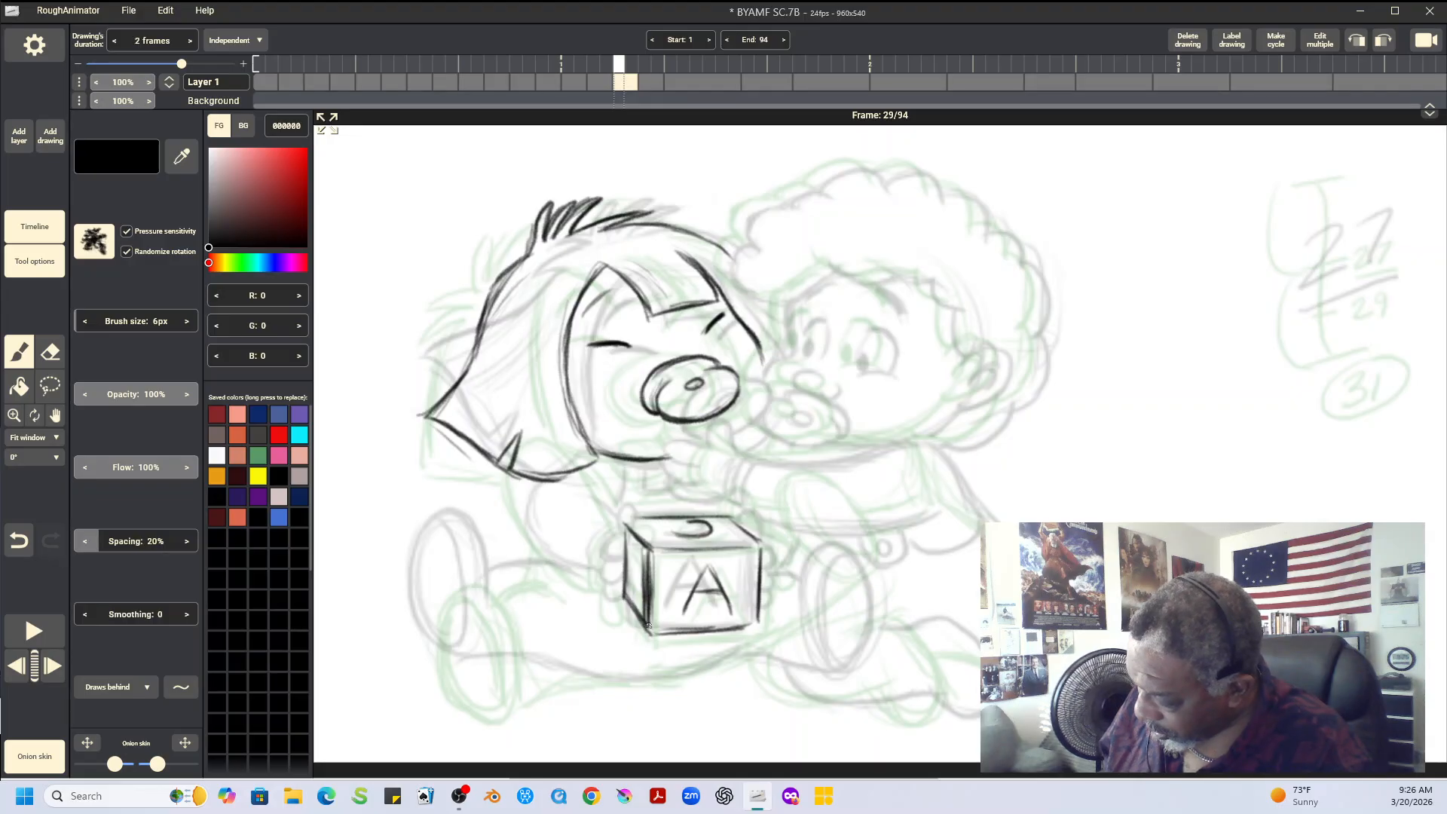
{"action": "mouse_move", "coordinate": [647, 548]}
{"action": "left_mouse_down"}
{"action": "mouse_move", "coordinate": [756, 546]}
{"action": "mouse_move", "coordinate": [729, 513]}
{"action": "mouse_move", "coordinate": [760, 551]}
{"action": "mouse_move", "coordinate": [725, 518]}
{"action": "left_mouse_up"}
{"action": "left_click_drag", "start_coordinate": [648, 633], "coordinate": [743, 634]}
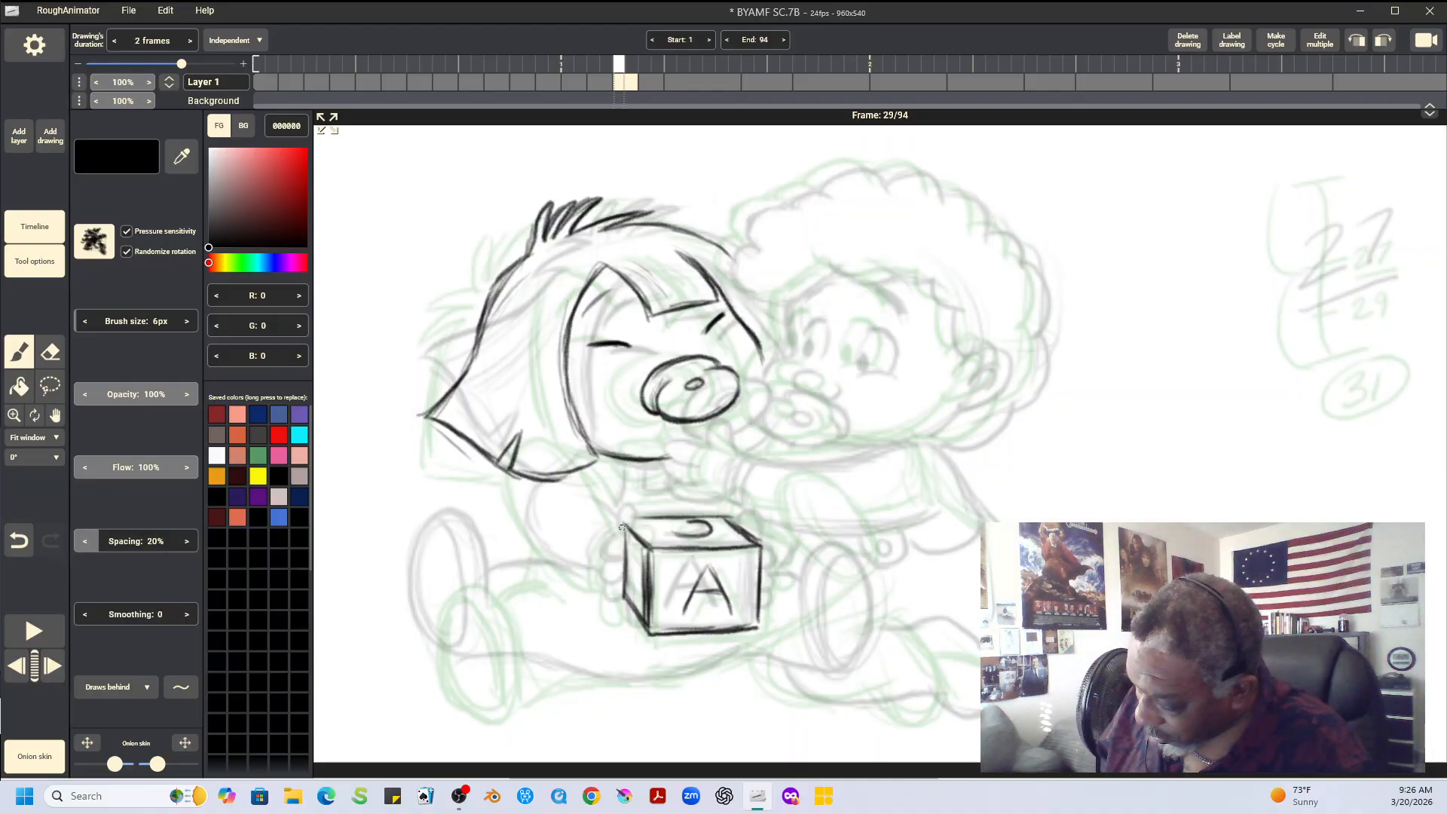
Draw the straight-haired baby's hand gripping the block's narrow side, with thumb, curled fingers and back of the hand
{"action": "mouse_move", "coordinate": [622, 527]}
{"action": "left_mouse_down"}
{"action": "mouse_move", "coordinate": [645, 520]}
{"action": "mouse_move", "coordinate": [619, 595]}
{"action": "mouse_move", "coordinate": [629, 616]}
{"action": "left_mouse_up"}
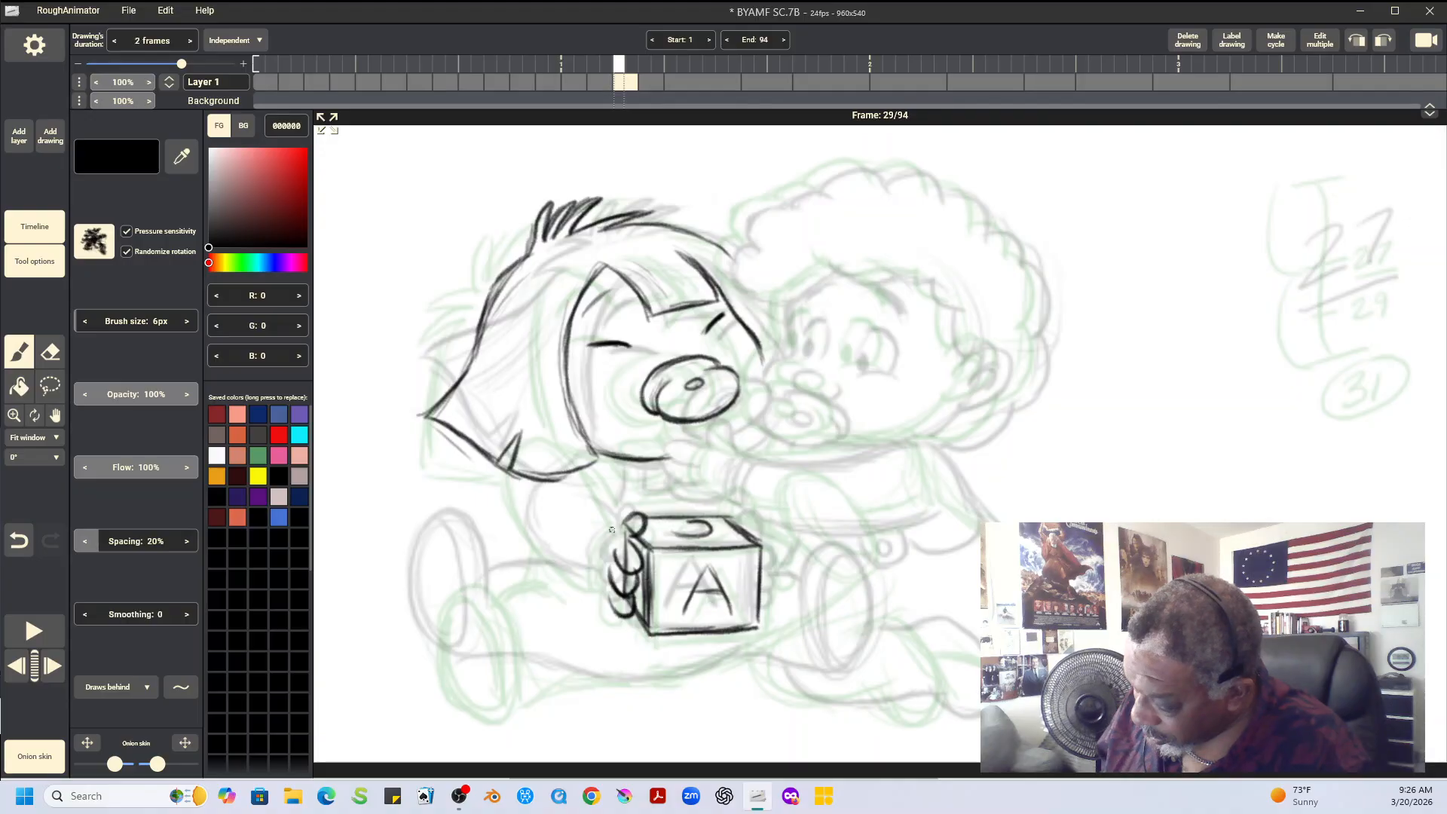
{"action": "mouse_move", "coordinate": [611, 530]}
{"action": "left_mouse_down"}
{"action": "mouse_move", "coordinate": [596, 564]}
{"action": "mouse_move", "coordinate": [606, 587]}
{"action": "left_mouse_up"}
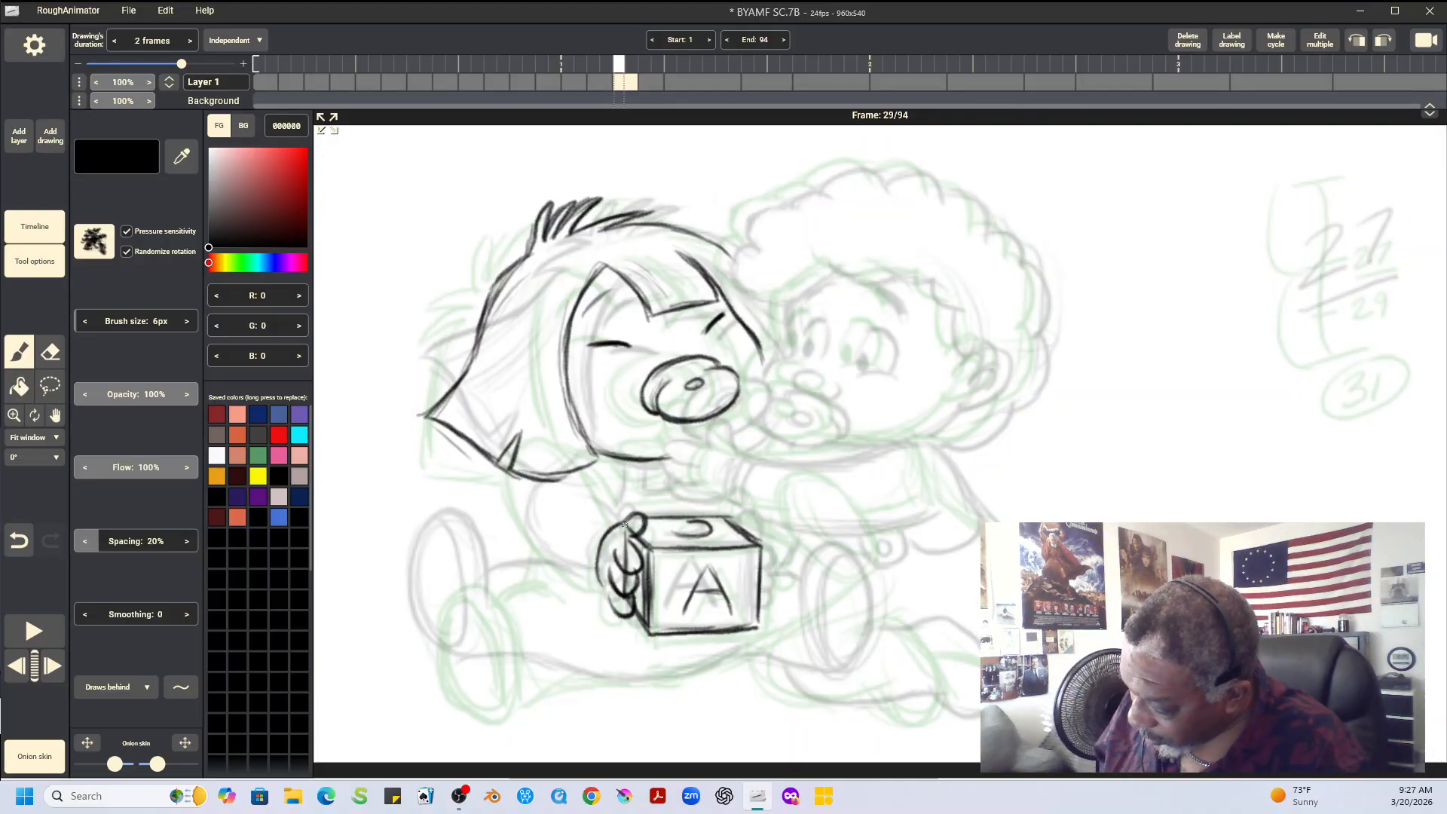
{"action": "left_click_drag", "start_coordinate": [624, 525], "coordinate": [610, 605]}
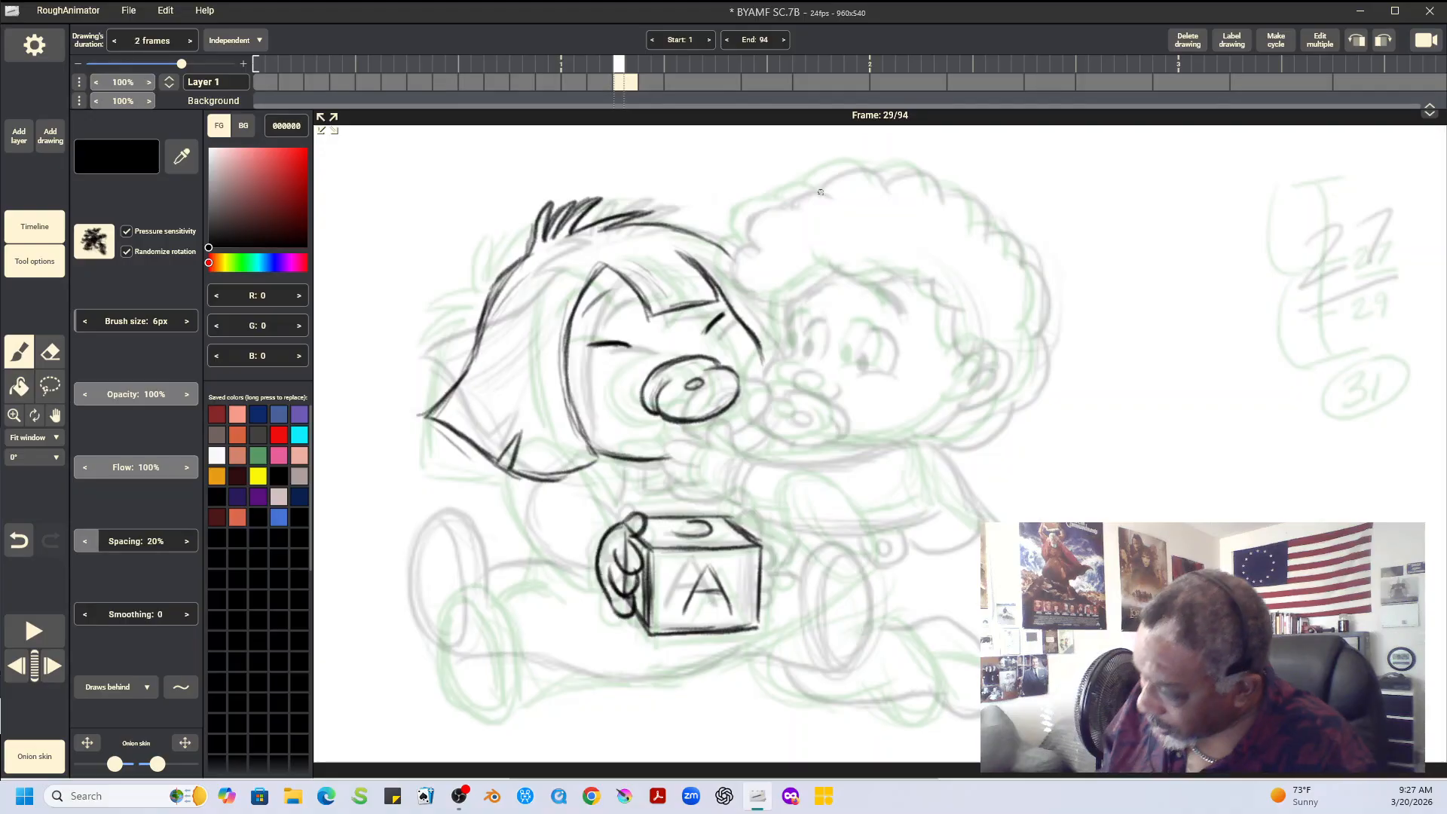
Flip repeatedly between frames 27, 29 and 31 to examine the spacing of the block and the gripping hand
{"action": "key", "text": "Left"}
{"action": "key", "text": "Left"}
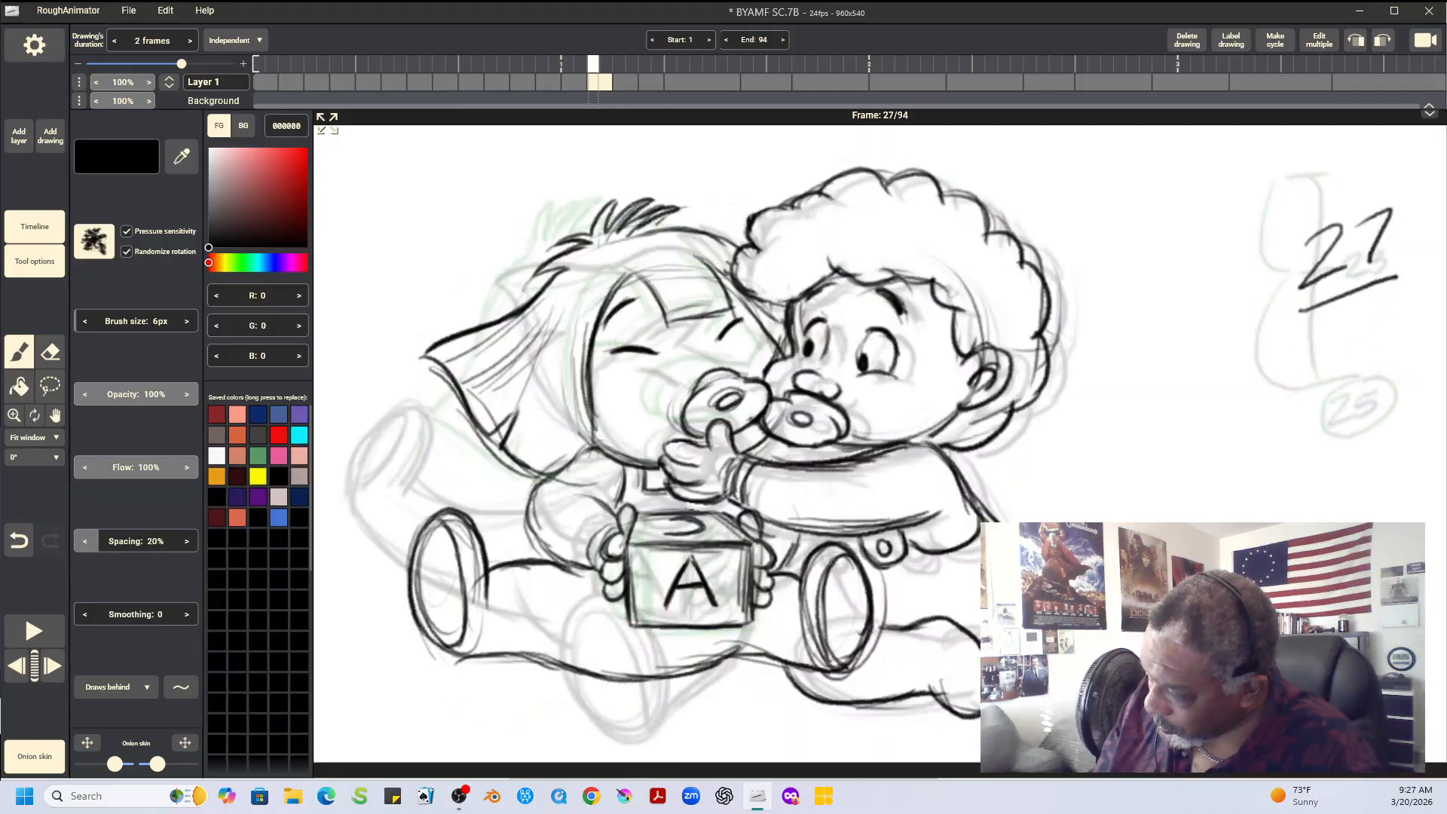
{"action": "key", "text": "Right"}
{"action": "key", "text": "Right"}
{"action": "key", "text": "Right"}
{"action": "key", "text": "Right"}
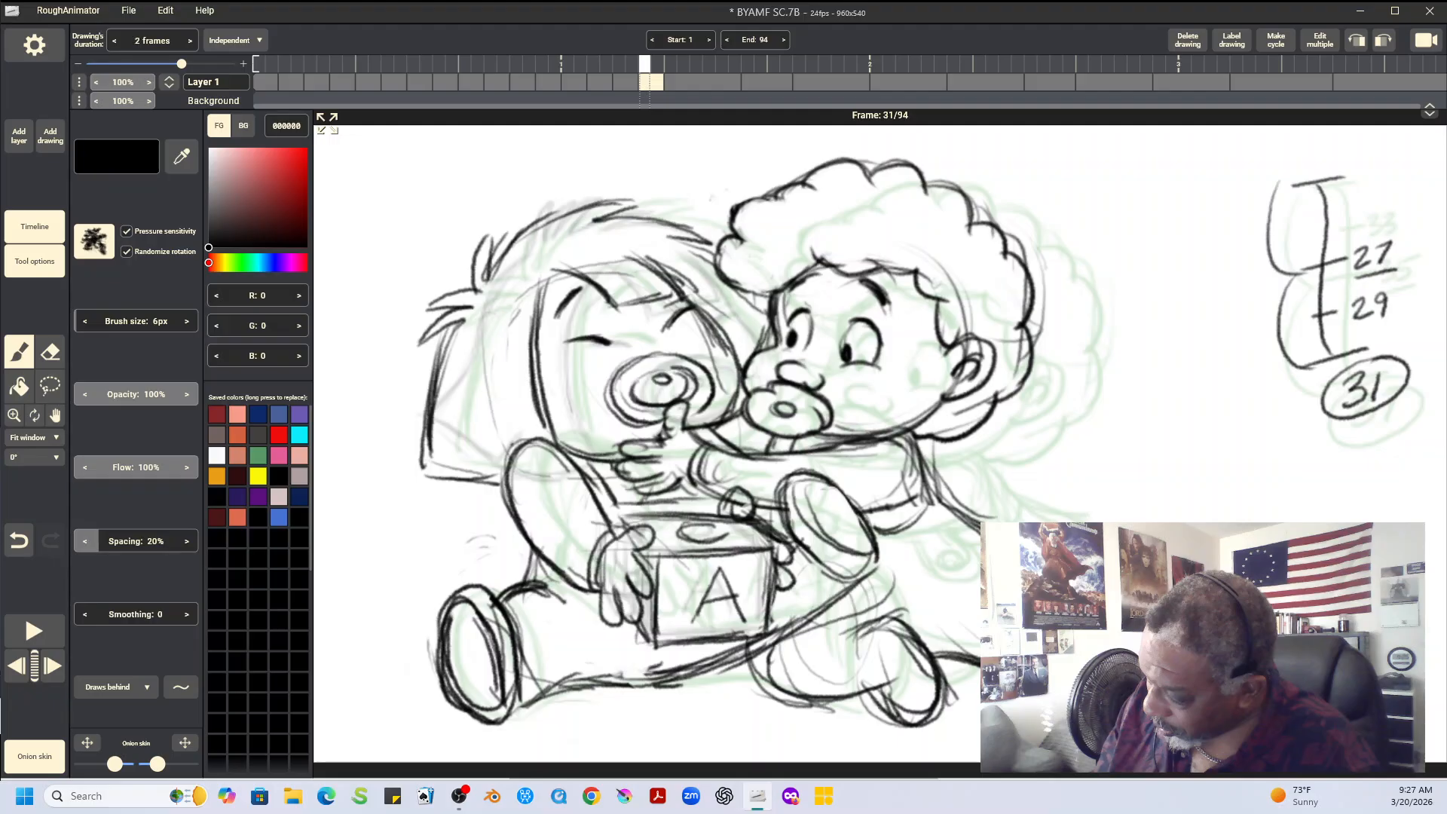
{"action": "key", "text": "Left"}
{"action": "key", "text": "Left"}
{"action": "key", "text": "Right"}
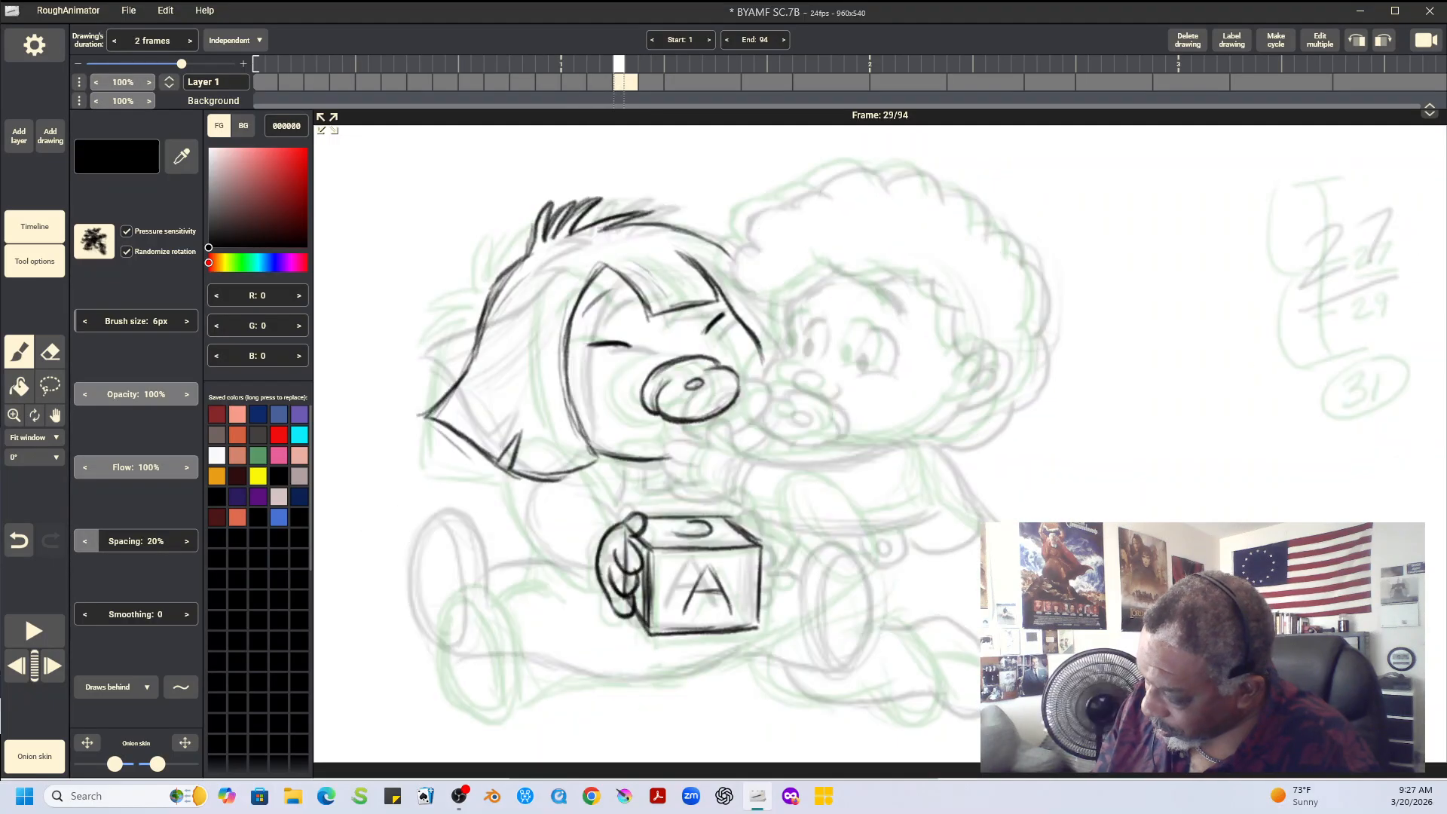
{"action": "key", "text": "Right"}
{"action": "key", "text": "Left"}
{"action": "key", "text": "Left"}
{"action": "key", "text": "Right"}
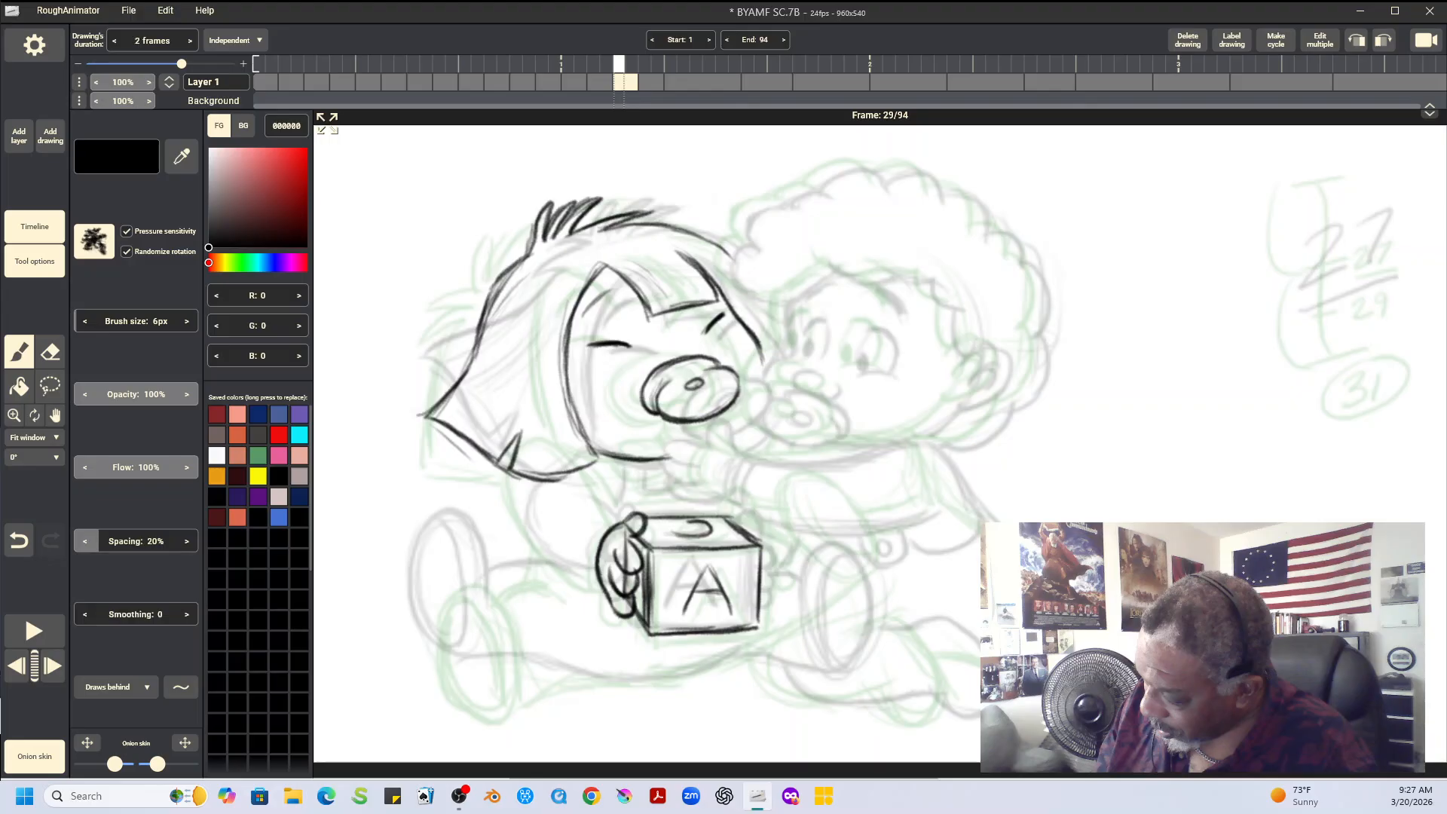
{"action": "key", "text": "Left"}
{"action": "key", "text": "Left"}
{"action": "key", "text": "Right"}
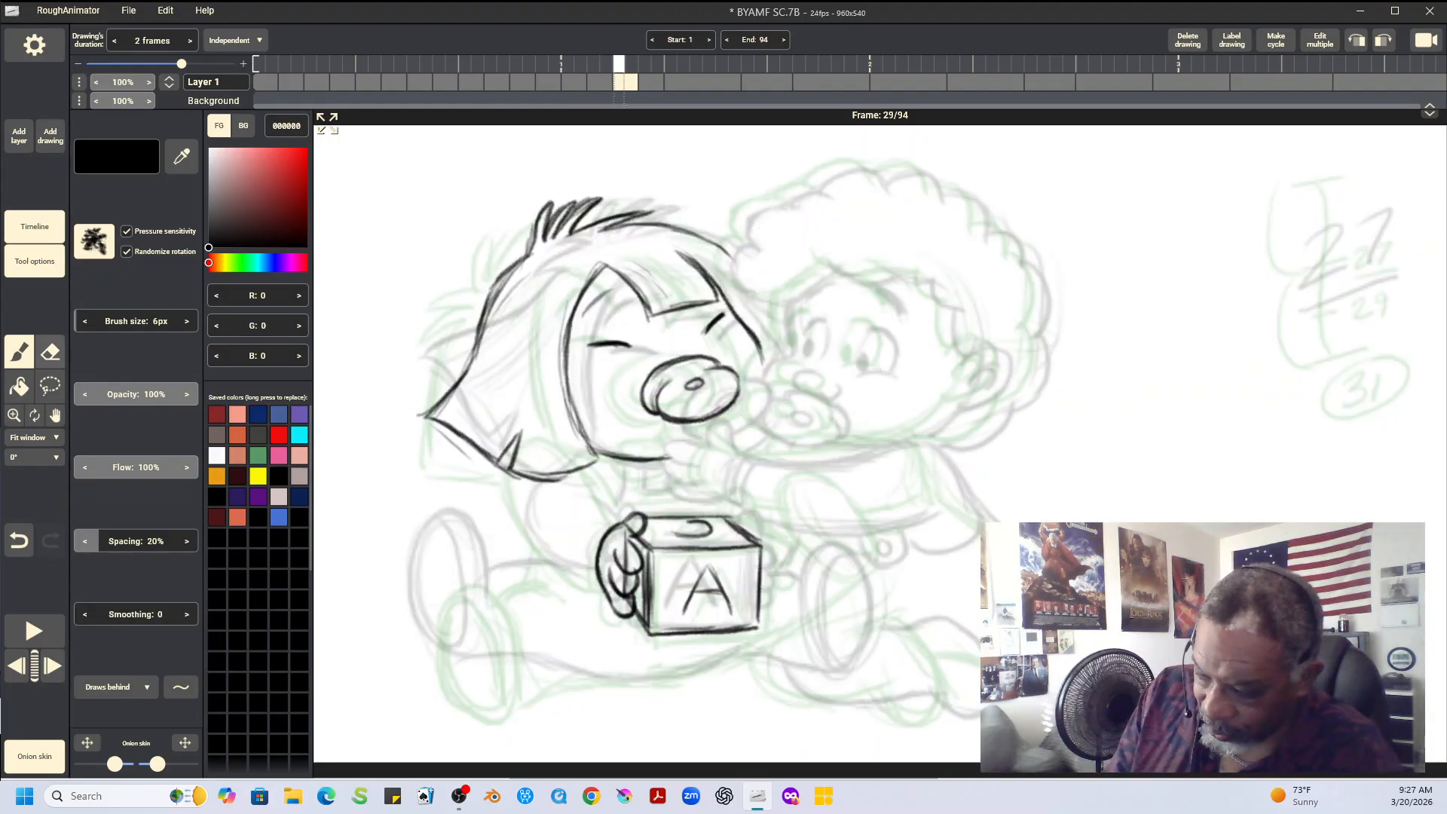
Erase the block edge and rough lines inside the gripping hand, redraw its fingers, clean the thumb and compare with the neighbouring drawings
{"action": "key", "text": "e"}
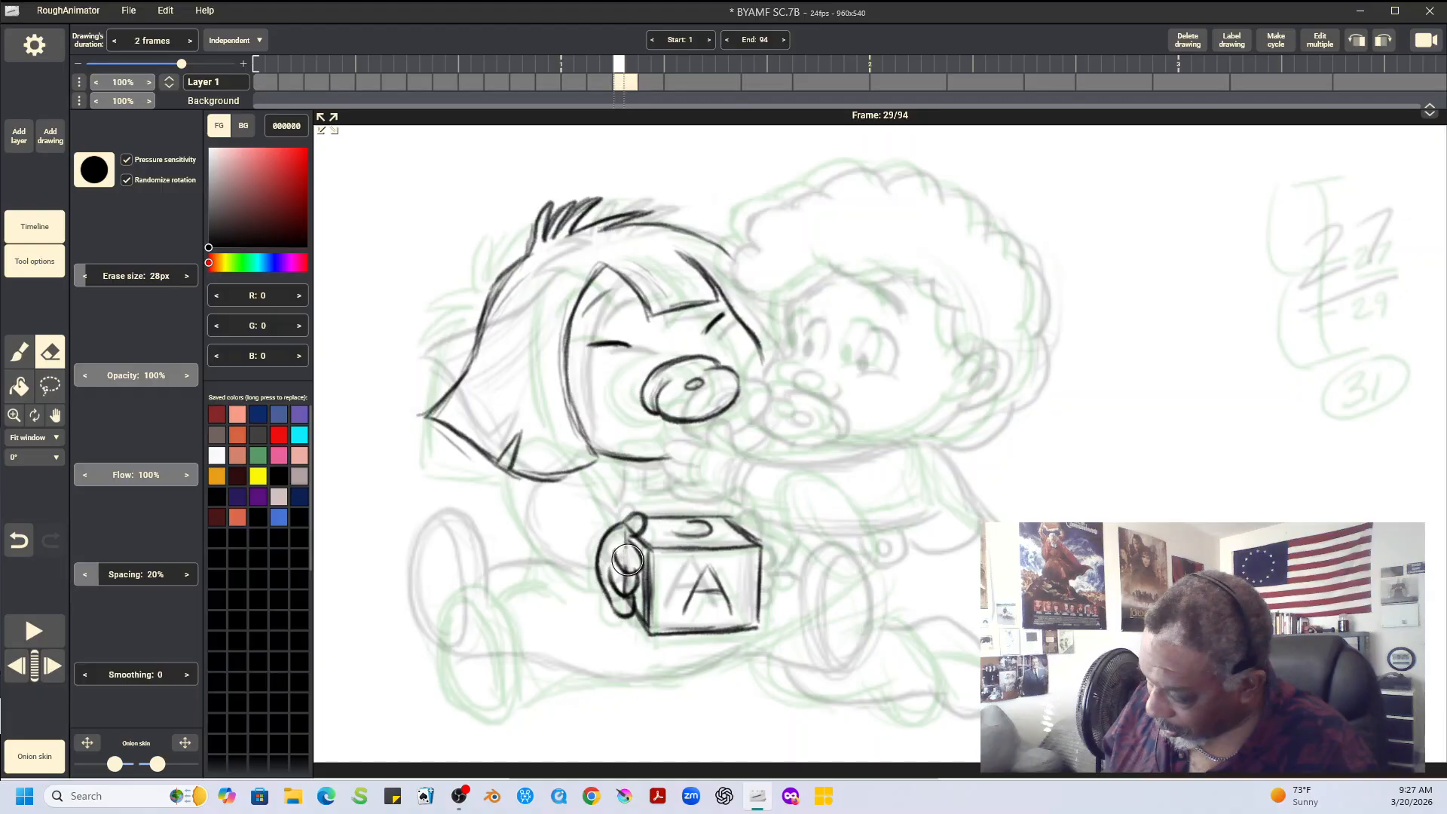
{"action": "left_click_drag", "start_coordinate": [624, 550], "coordinate": [624, 595]}
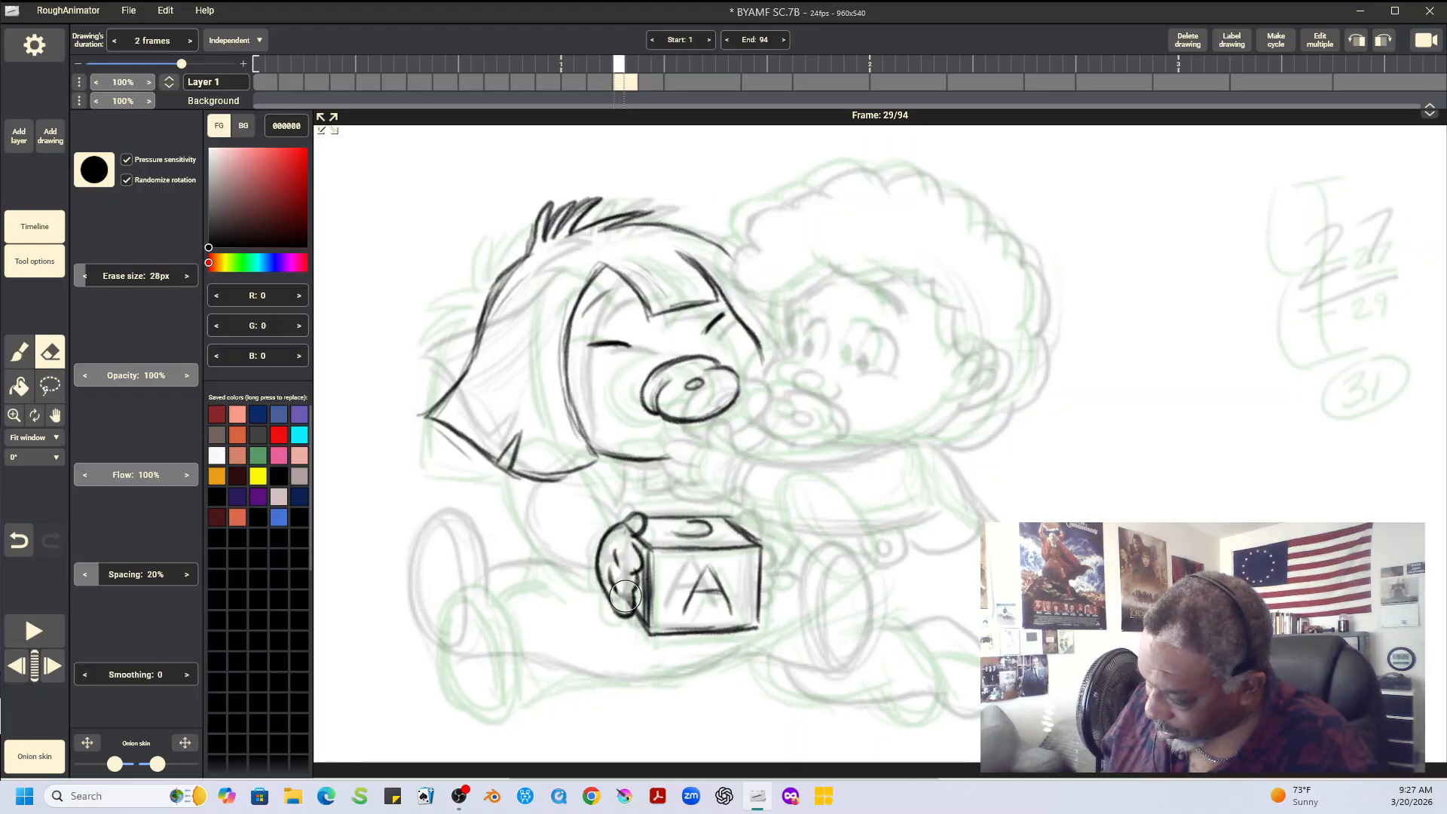
{"action": "left_click", "coordinate": [20, 352]}
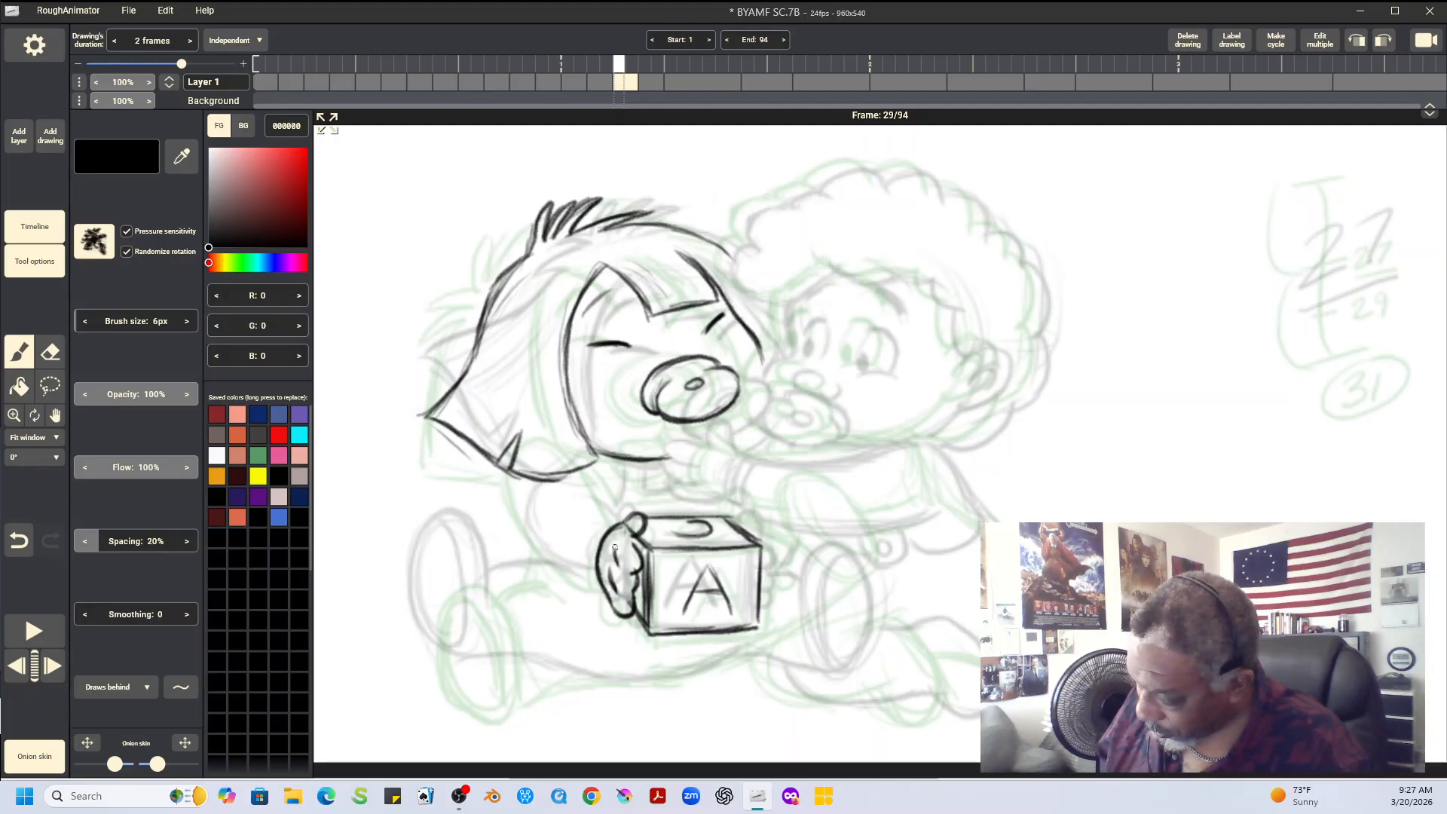
{"action": "mouse_move", "coordinate": [615, 553]}
{"action": "left_mouse_down"}
{"action": "mouse_move", "coordinate": [638, 575]}
{"action": "mouse_move", "coordinate": [639, 553]}
{"action": "mouse_move", "coordinate": [637, 596]}
{"action": "left_mouse_up"}
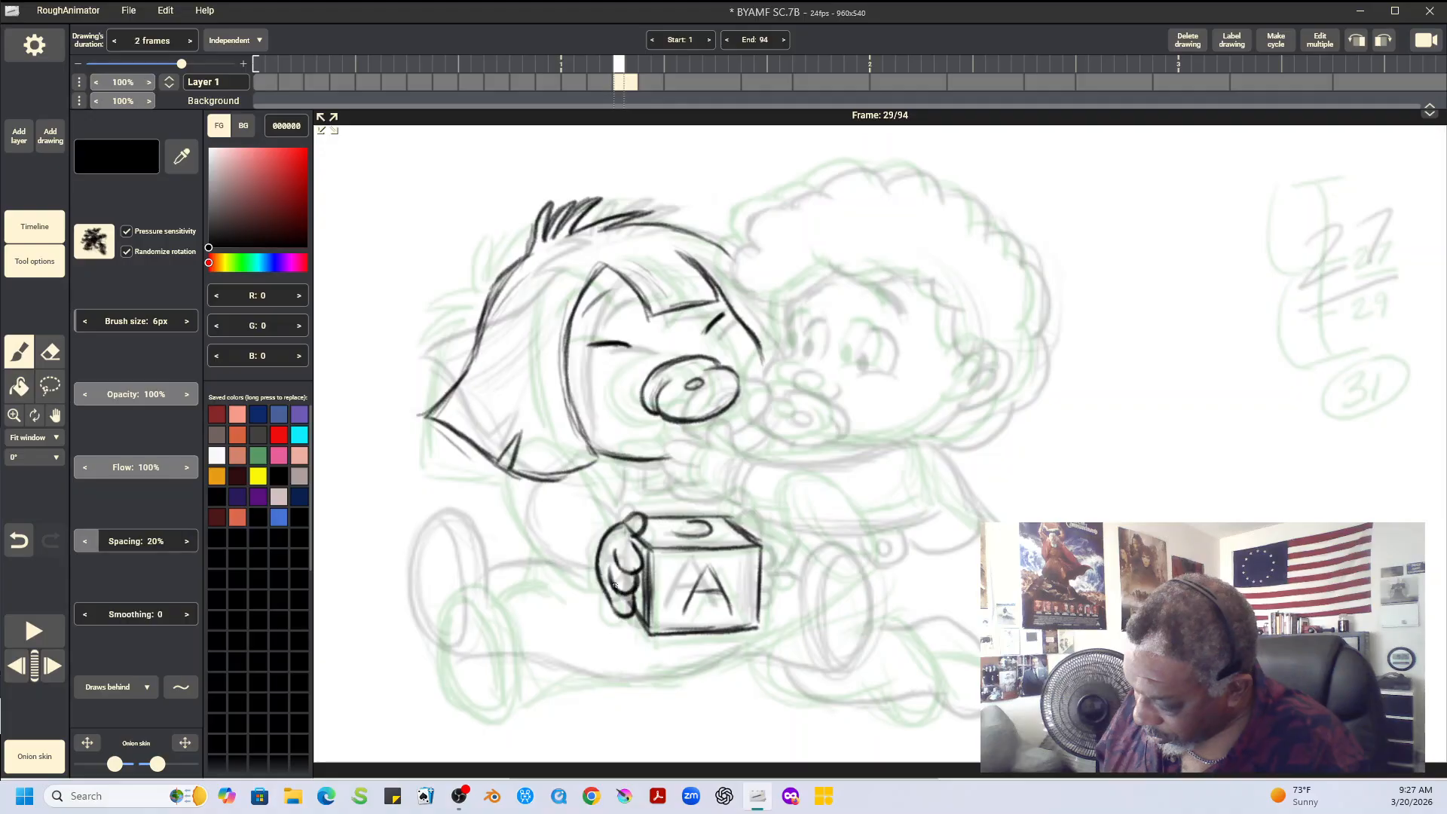
{"action": "key", "text": "e"}
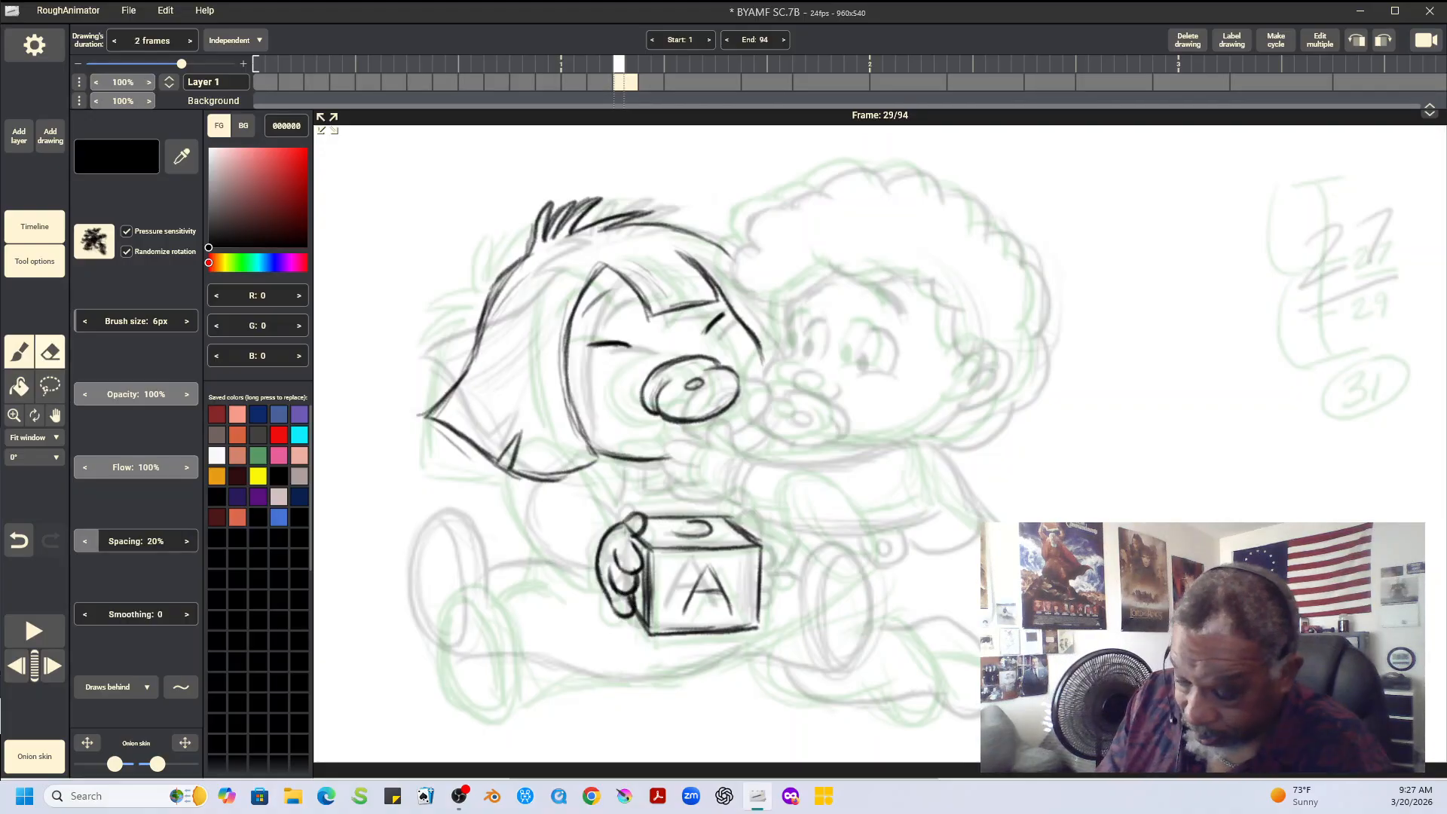
{"action": "left_click_drag", "start_coordinate": [633, 523], "coordinate": [627, 531]}
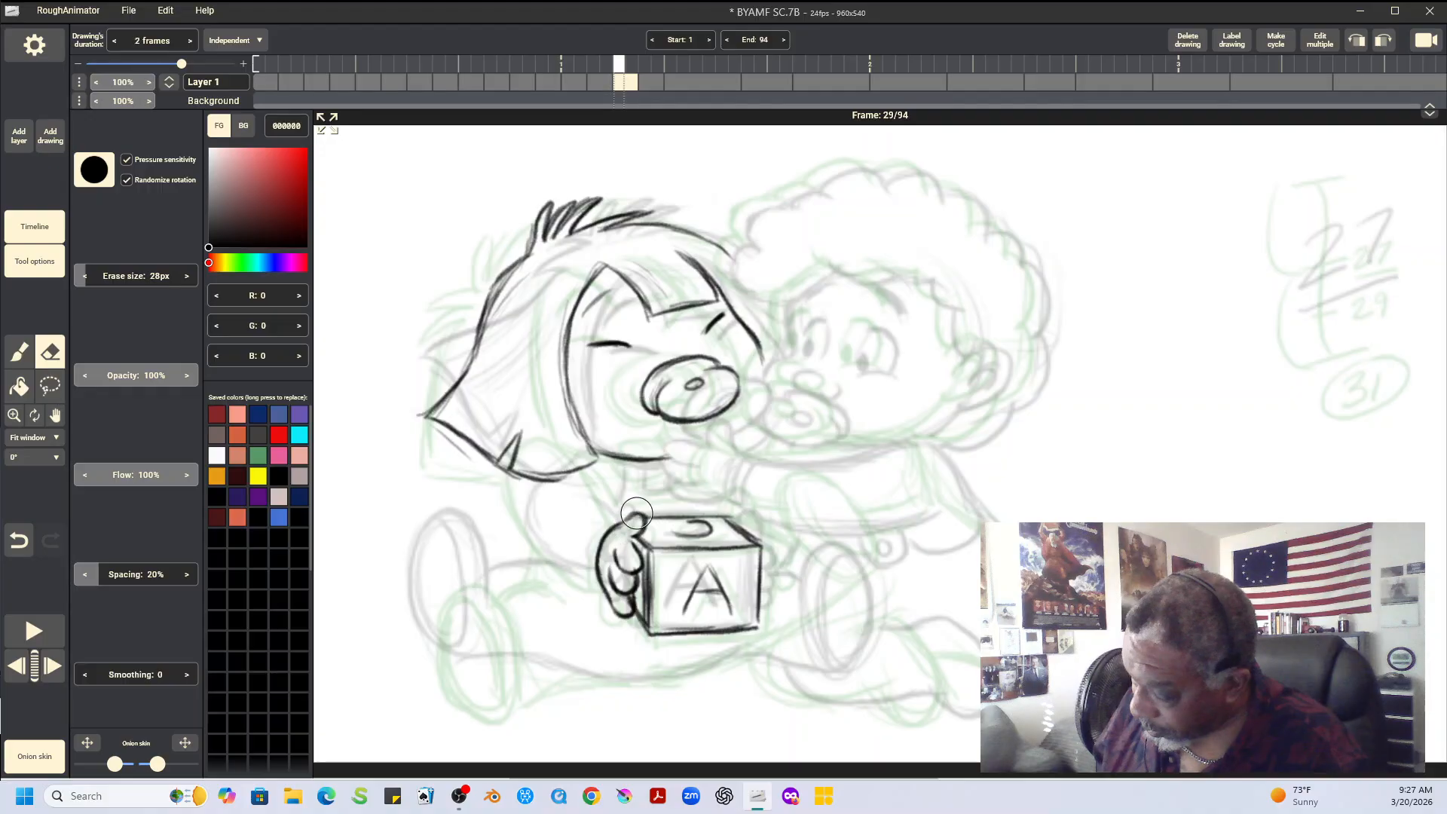
{"action": "key", "text": "Left"}
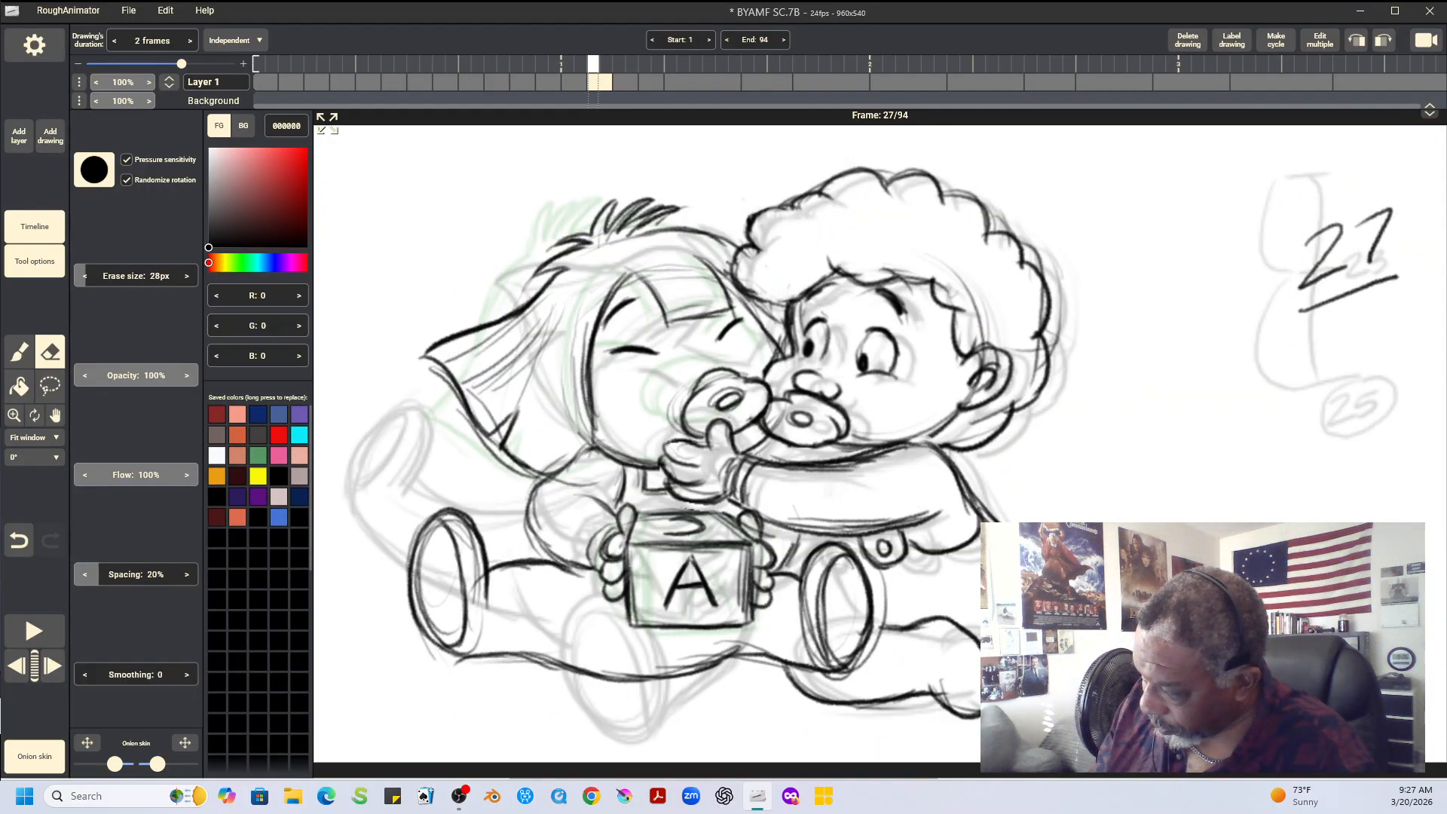
{"action": "key", "text": "Right"}
{"action": "key", "text": "Right"}
{"action": "key", "text": "Left"}
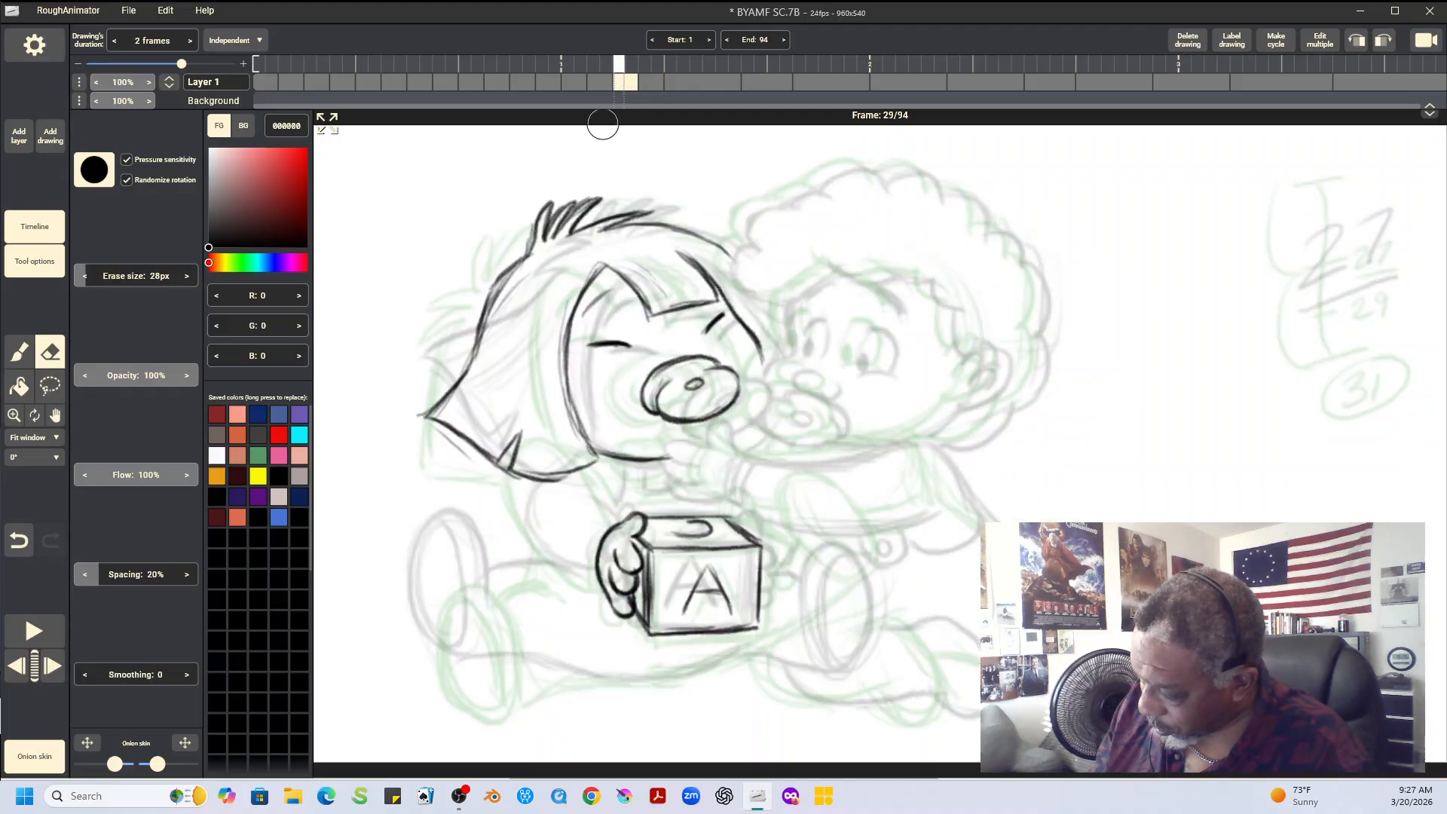
Rough in the straight-haired baby's arm from the shoulder to the gripping hand on frame 29, checking it against the neighbouring drawings
{"action": "key", "text": "b"}
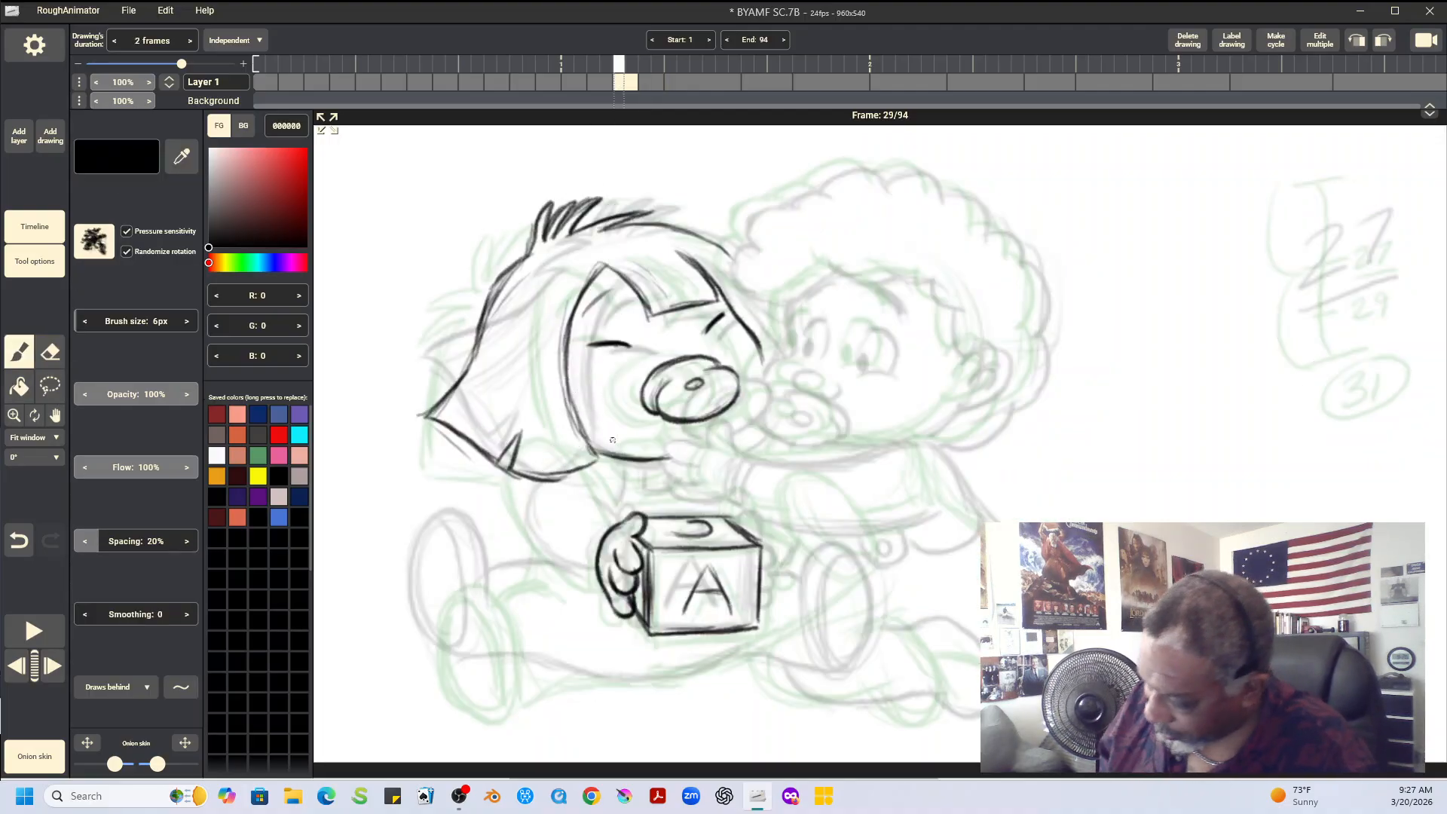
{"action": "mouse_move", "coordinate": [540, 467]}
{"action": "left_mouse_down"}
{"action": "mouse_move", "coordinate": [568, 445]}
{"action": "mouse_move", "coordinate": [596, 458]}
{"action": "mouse_move", "coordinate": [621, 521]}
{"action": "mouse_move", "coordinate": [524, 527]}
{"action": "mouse_move", "coordinate": [582, 575]}
{"action": "mouse_move", "coordinate": [605, 574]}
{"action": "left_mouse_up"}
{"action": "key", "text": "Left"}
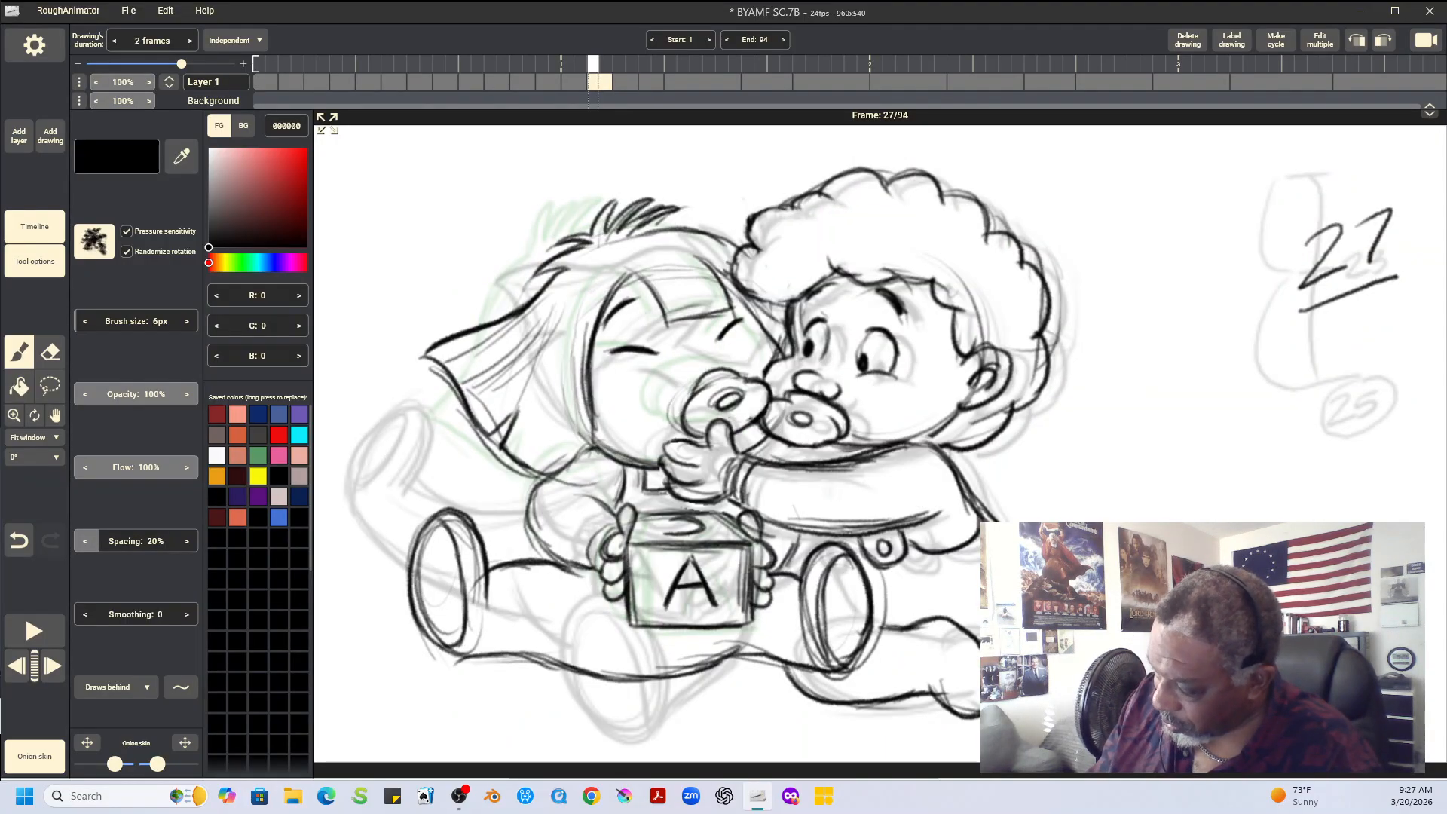
{"action": "key", "text": "Right"}
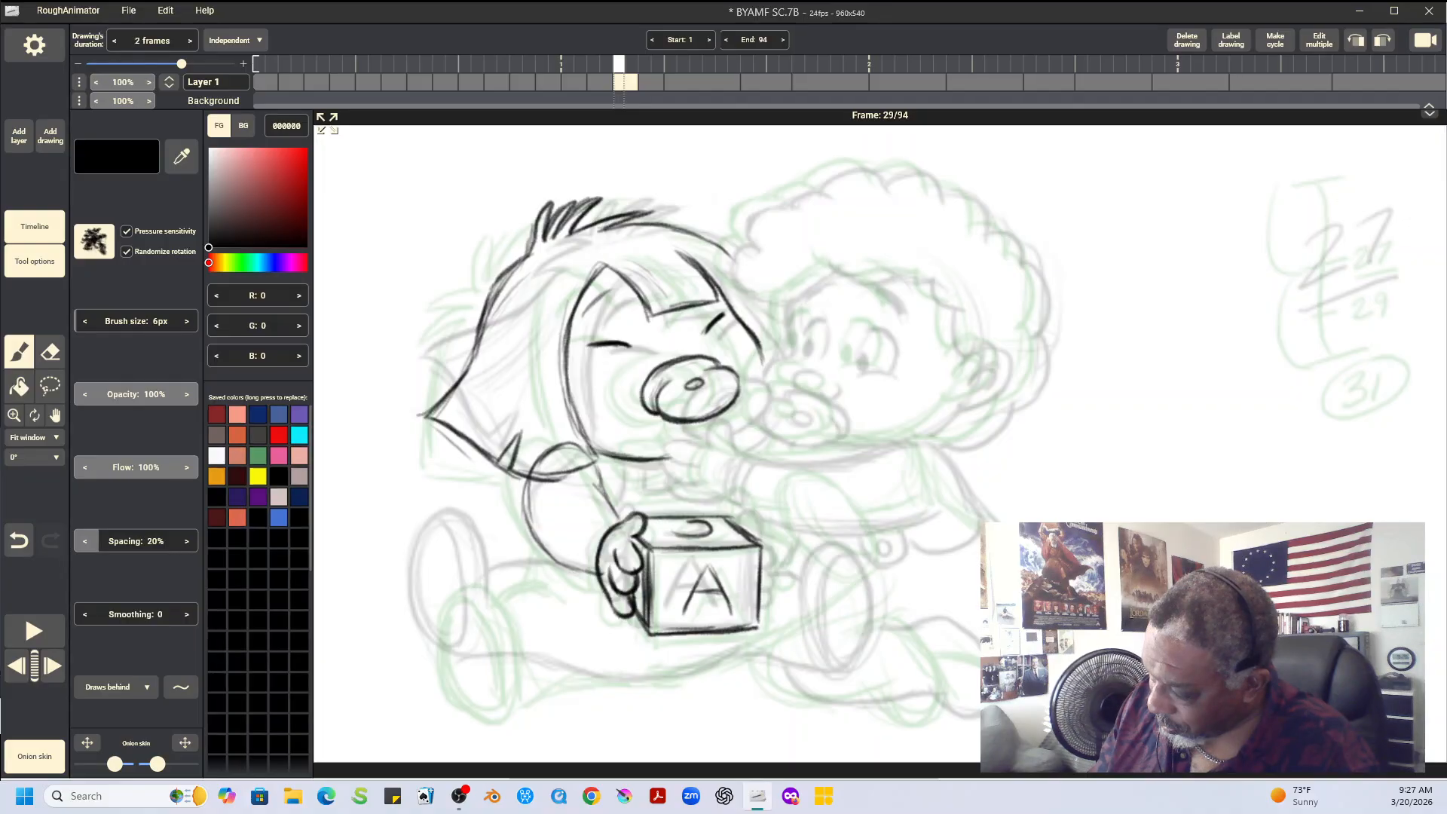
{"action": "key", "text": "Right"}
{"action": "key", "text": "Left"}
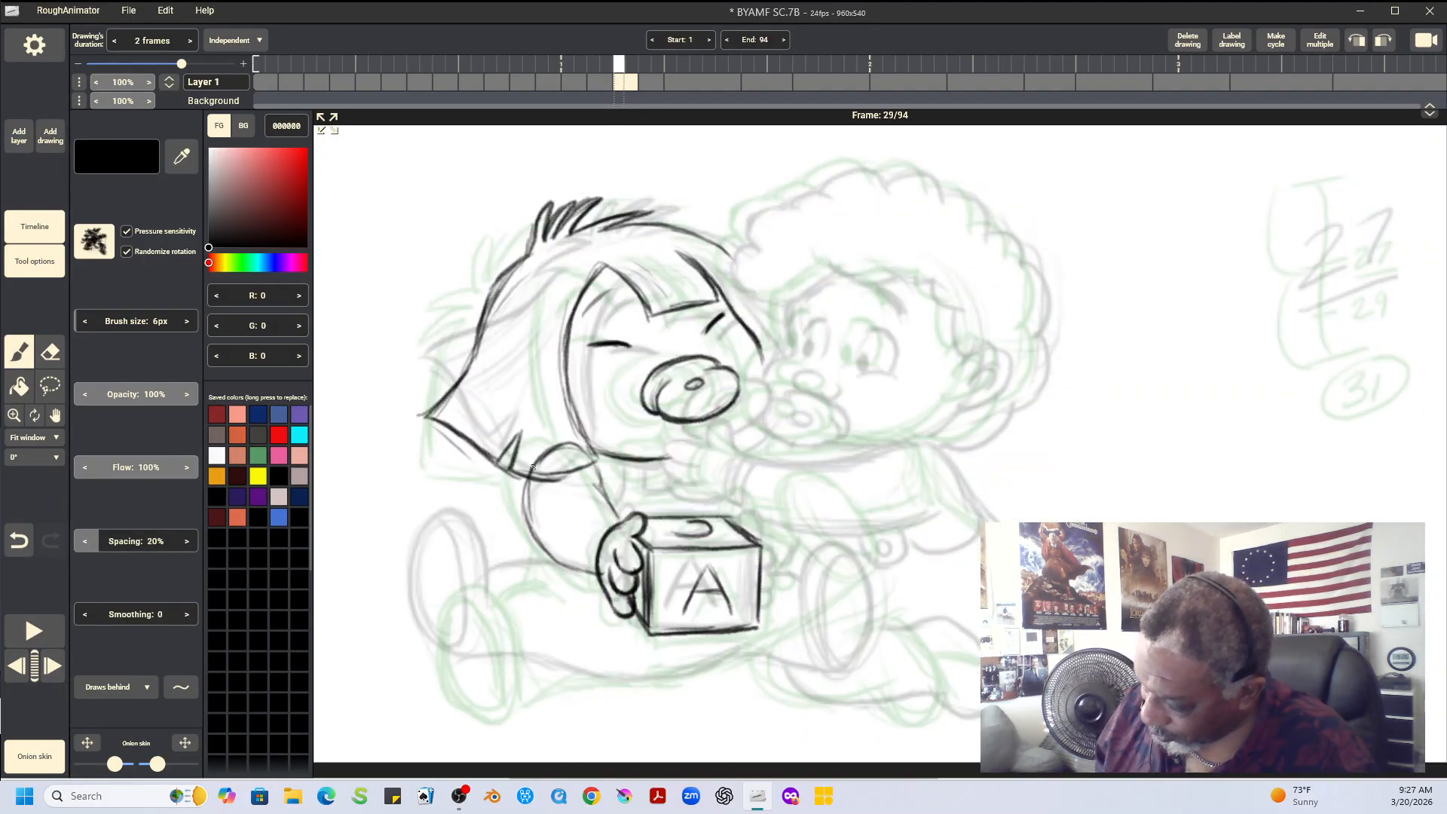
Darken the arm's upper and lower contours and erase the hair edge that crosses the shoulder
{"action": "mouse_move", "coordinate": [533, 467]}
{"action": "left_mouse_down"}
{"action": "mouse_move", "coordinate": [571, 444]}
{"action": "mouse_move", "coordinate": [620, 525]}
{"action": "left_mouse_up"}
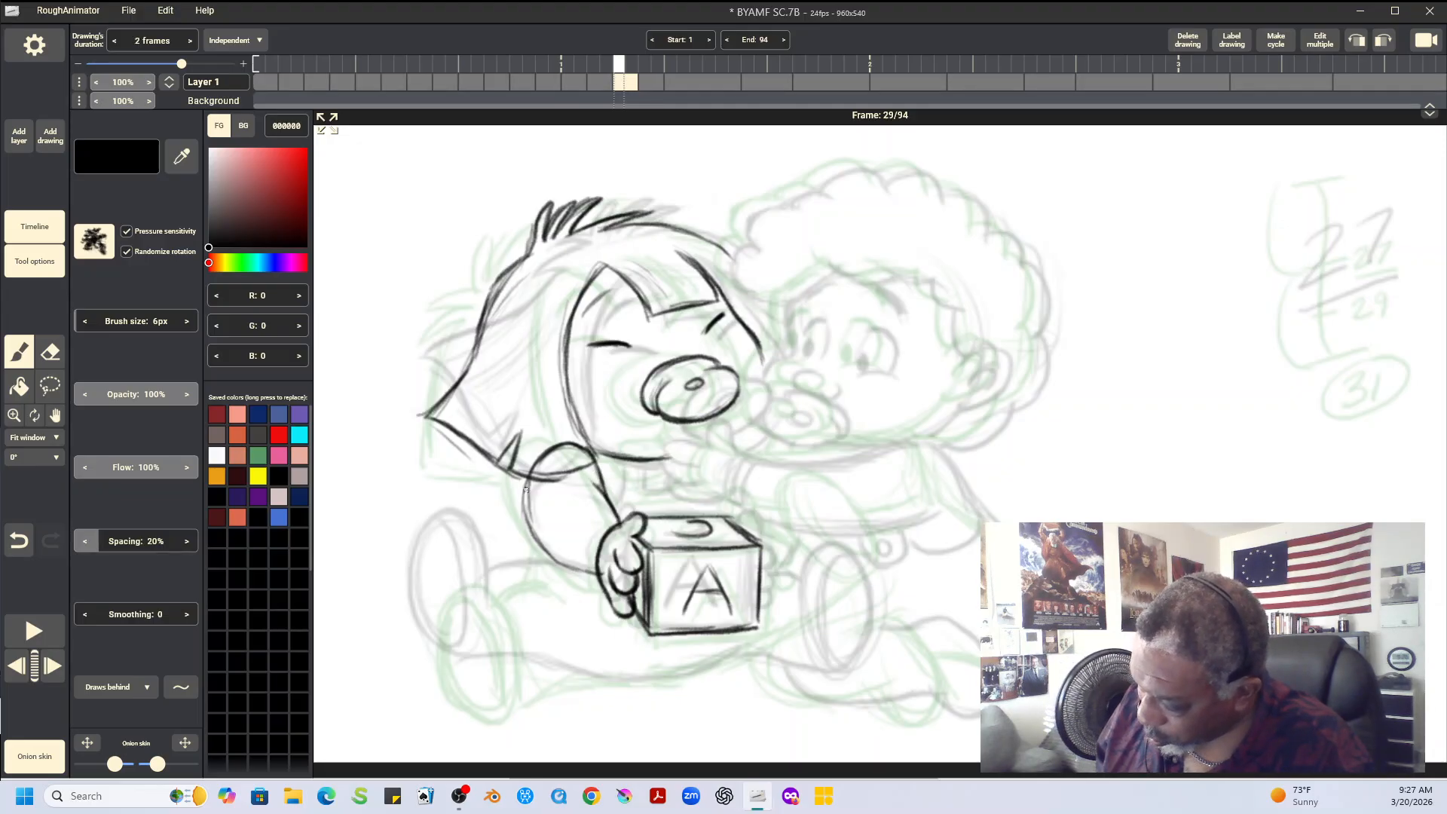
{"action": "mouse_move", "coordinate": [525, 490]}
{"action": "left_mouse_down"}
{"action": "mouse_move", "coordinate": [536, 457]}
{"action": "mouse_move", "coordinate": [526, 515]}
{"action": "mouse_move", "coordinate": [550, 559]}
{"action": "mouse_move", "coordinate": [603, 570]}
{"action": "left_mouse_up"}
{"action": "left_click", "coordinate": [49, 352]}
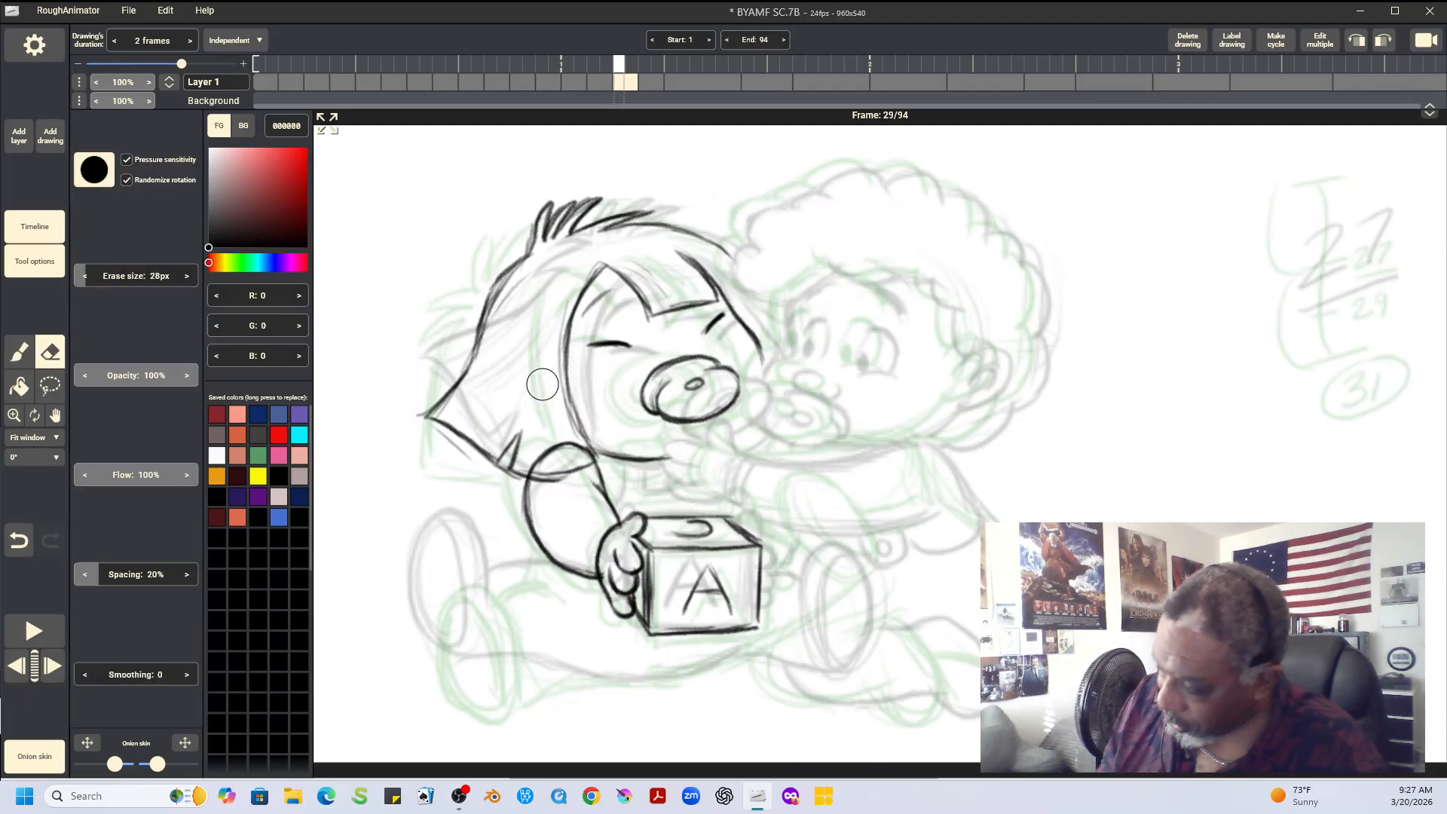
{"action": "mouse_move", "coordinate": [559, 469]}
{"action": "left_mouse_down"}
{"action": "mouse_move", "coordinate": [550, 489]}
{"action": "mouse_move", "coordinate": [539, 481]}
{"action": "mouse_move", "coordinate": [572, 477]}
{"action": "left_mouse_up"}
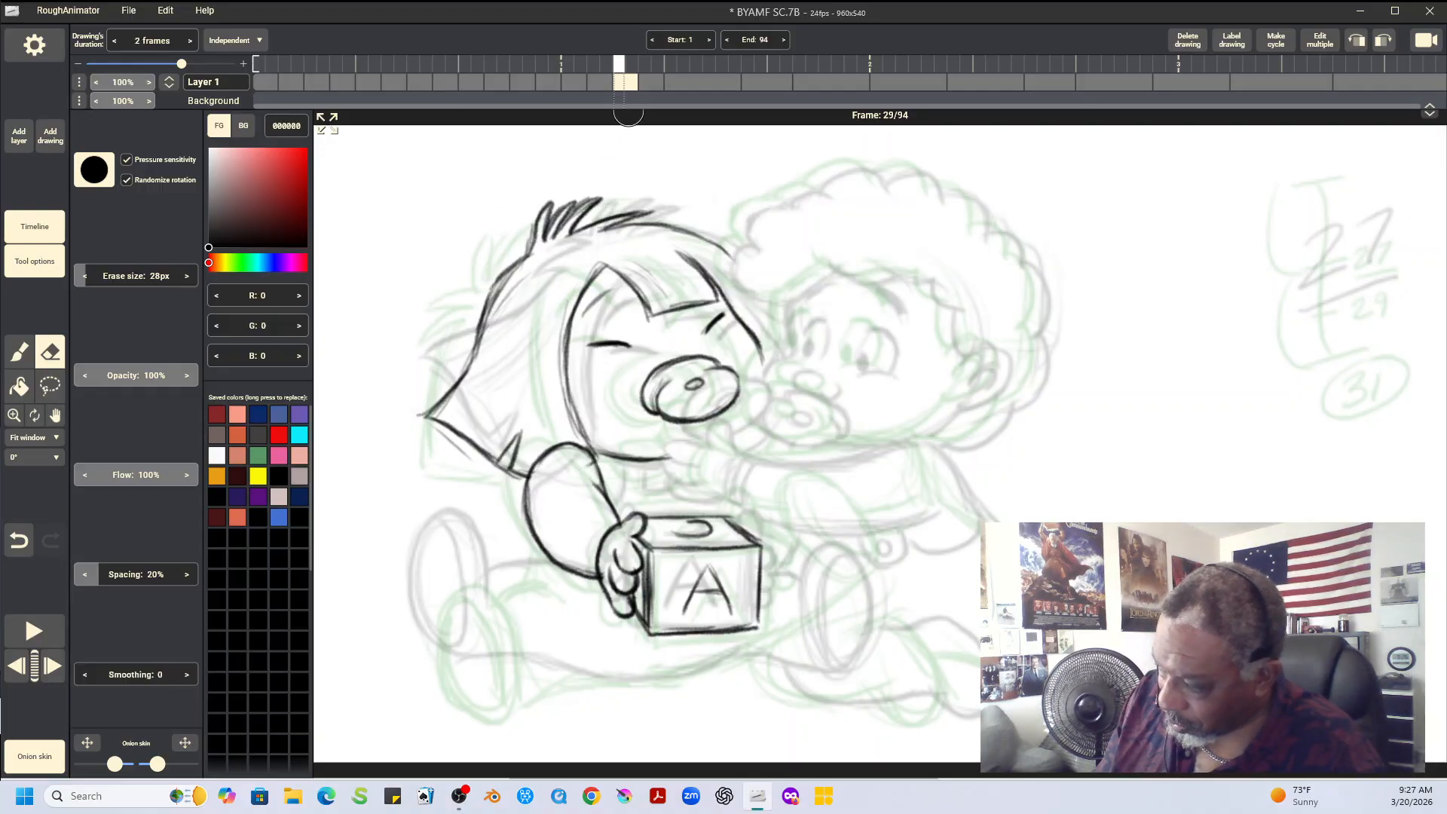
Draw the upper and lower contours of the straight-haired baby's outstretched leg on frame 29
{"action": "key", "text": "b"}
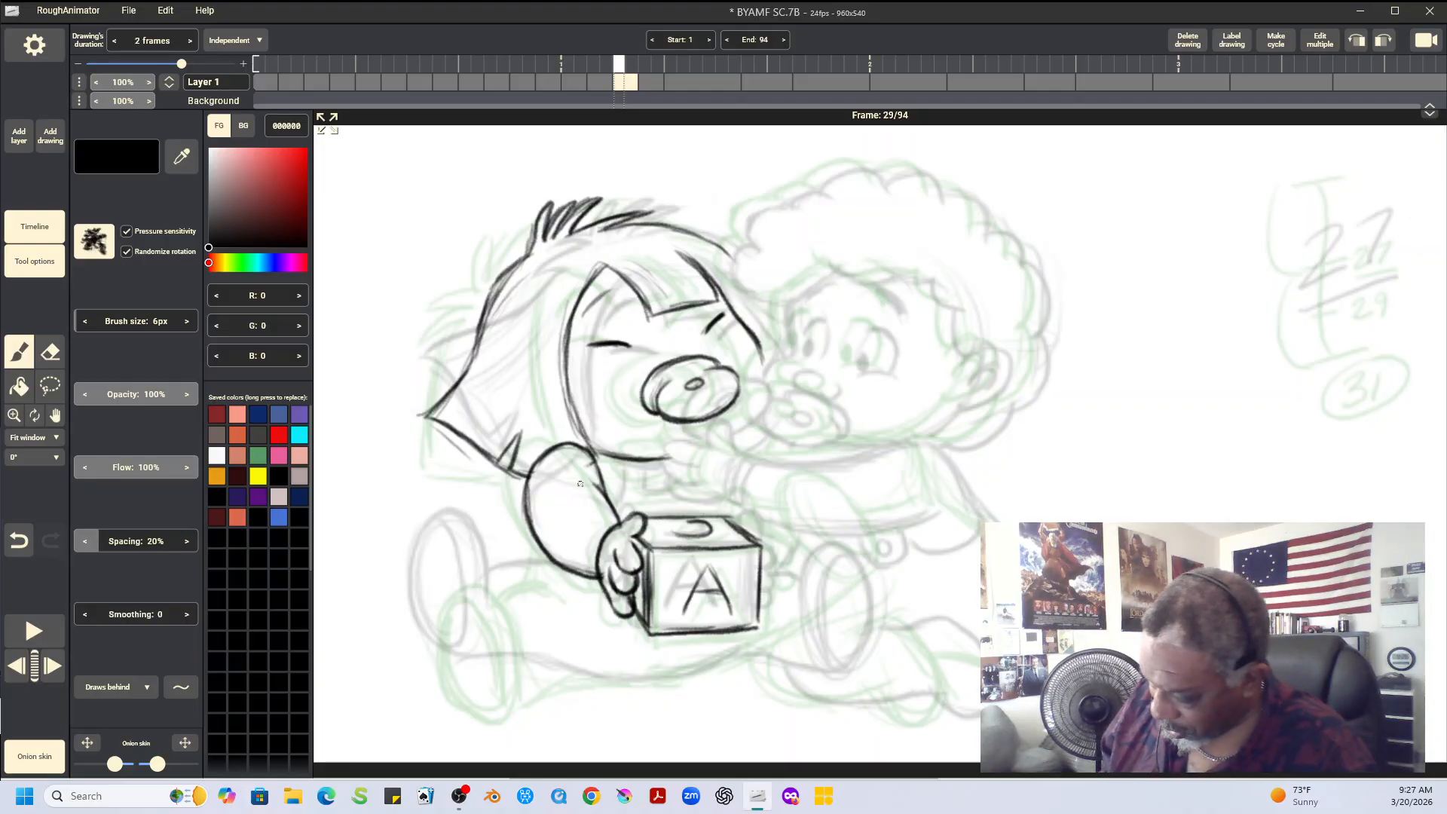
{"action": "mouse_move", "coordinate": [494, 596]}
{"action": "left_mouse_down"}
{"action": "mouse_move", "coordinate": [541, 570]}
{"action": "mouse_move", "coordinate": [522, 572]}
{"action": "mouse_move", "coordinate": [564, 581]}
{"action": "mouse_move", "coordinate": [517, 574]}
{"action": "mouse_move", "coordinate": [484, 597]}
{"action": "mouse_move", "coordinate": [558, 571]}
{"action": "left_mouse_up"}
{"action": "left_click_drag", "start_coordinate": [521, 680], "coordinate": [692, 670]}
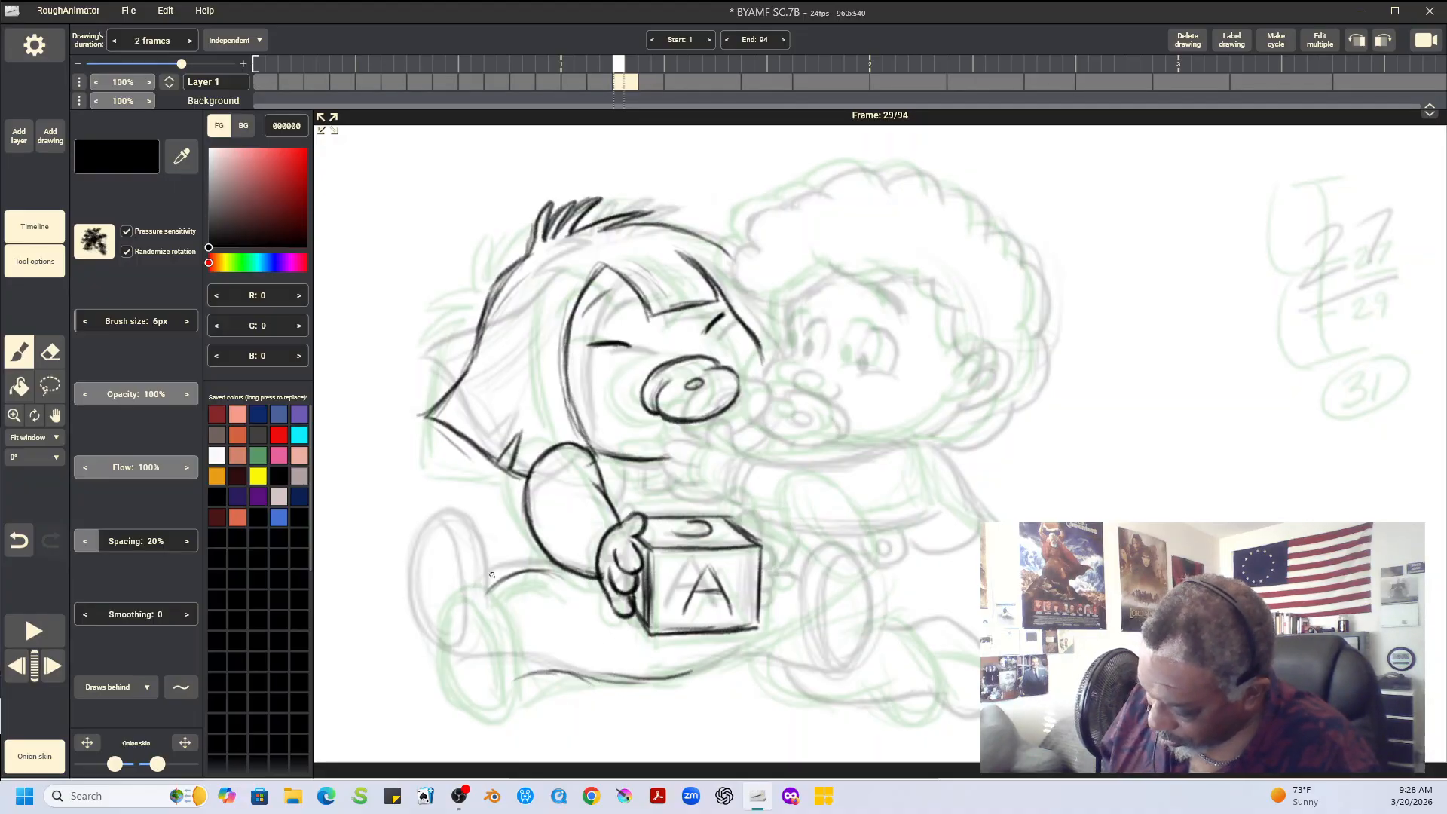
Copy the straight-haired baby's near foot from the frame 27 drawing and paste it into frame 29
{"action": "key", "text": "Left"}
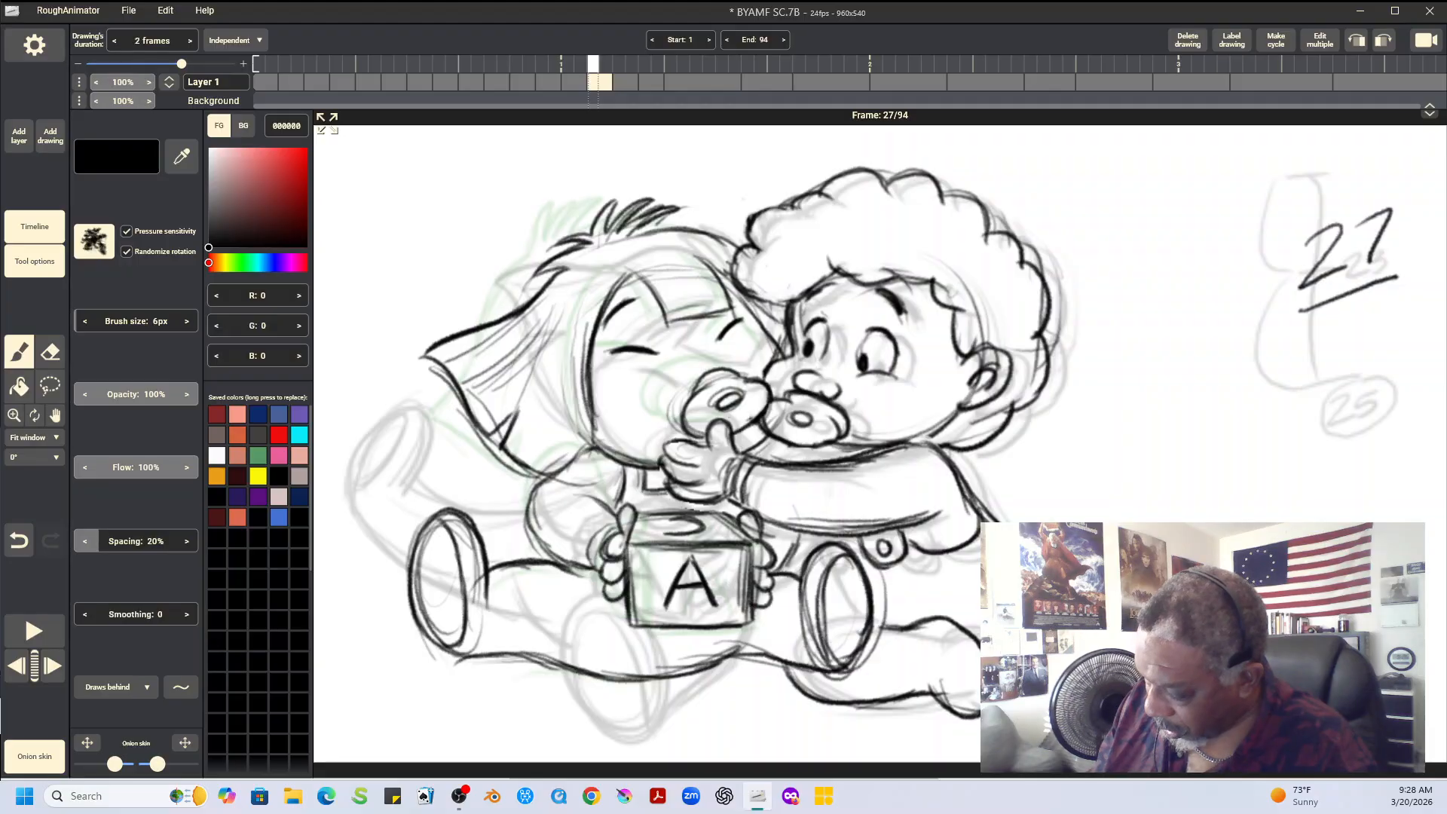
{"action": "left_click", "coordinate": [50, 386]}
{"action": "mouse_move", "coordinate": [409, 509]}
{"action": "left_mouse_down"}
{"action": "mouse_move", "coordinate": [393, 631]}
{"action": "mouse_move", "coordinate": [493, 603]}
{"action": "mouse_move", "coordinate": [482, 507]}
{"action": "mouse_move", "coordinate": [411, 498]}
{"action": "left_mouse_up"}
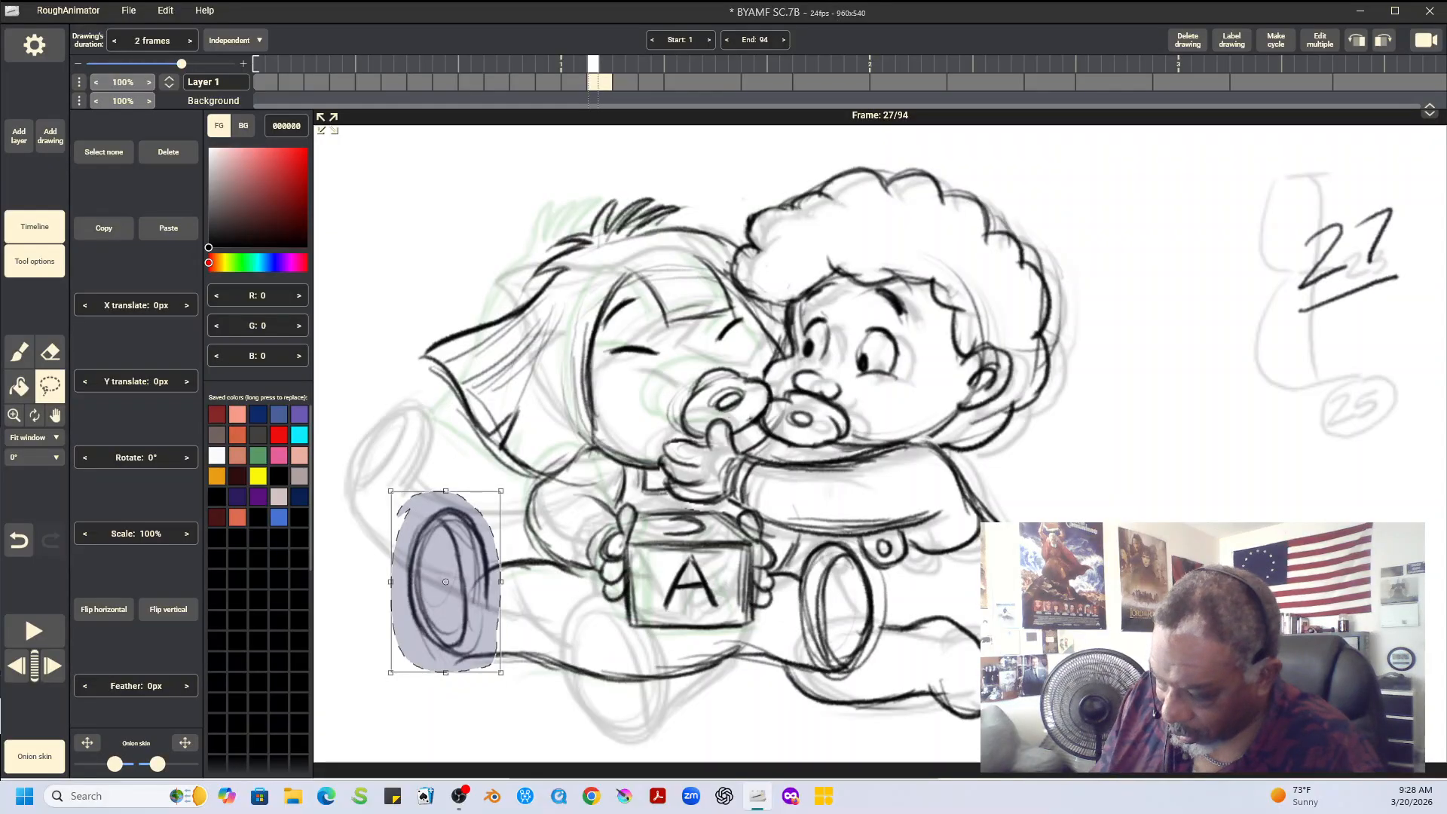
{"action": "left_click", "coordinate": [104, 228]}
{"action": "key", "text": "Right"}
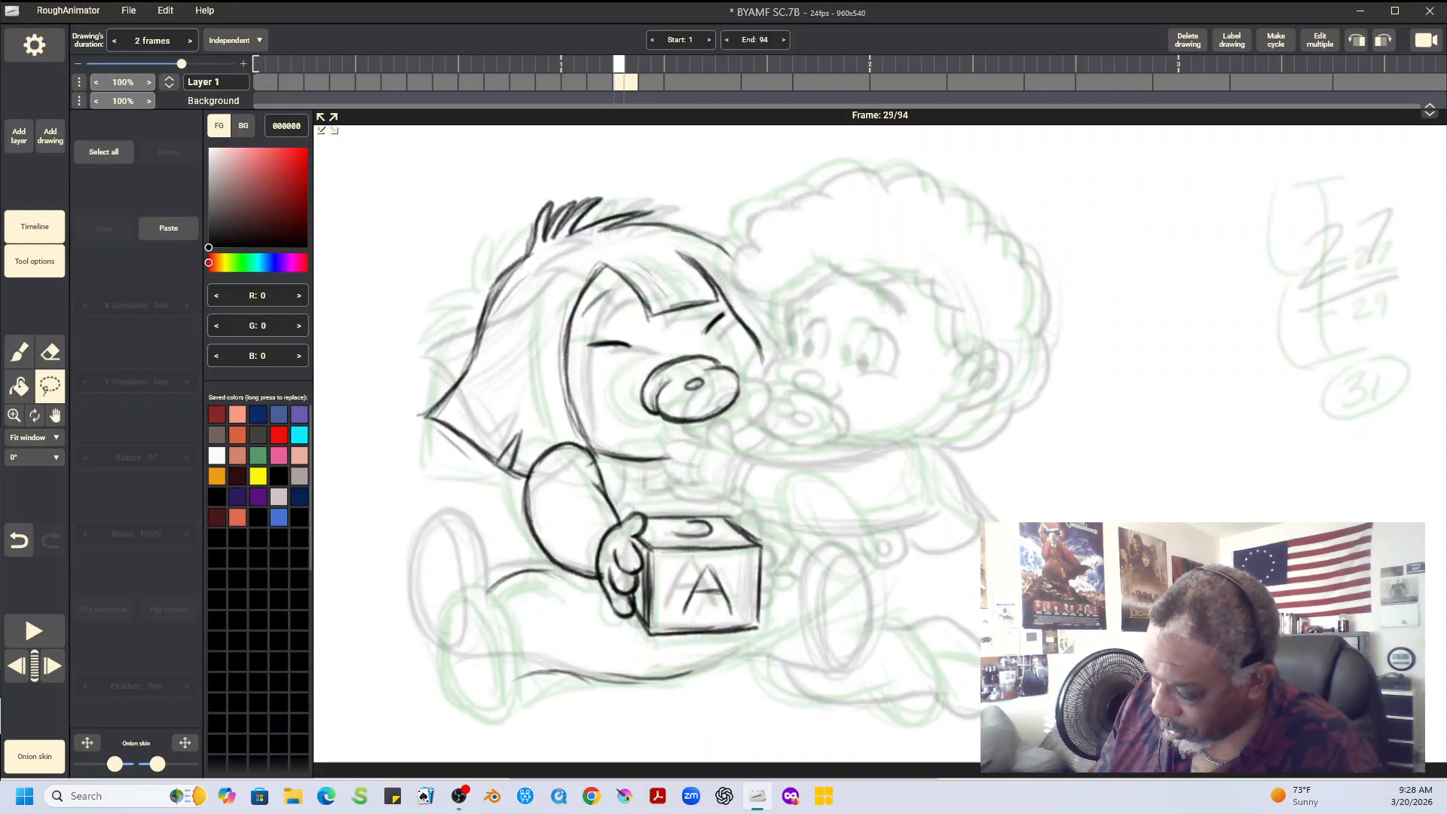
{"action": "left_click", "coordinate": [169, 228]}
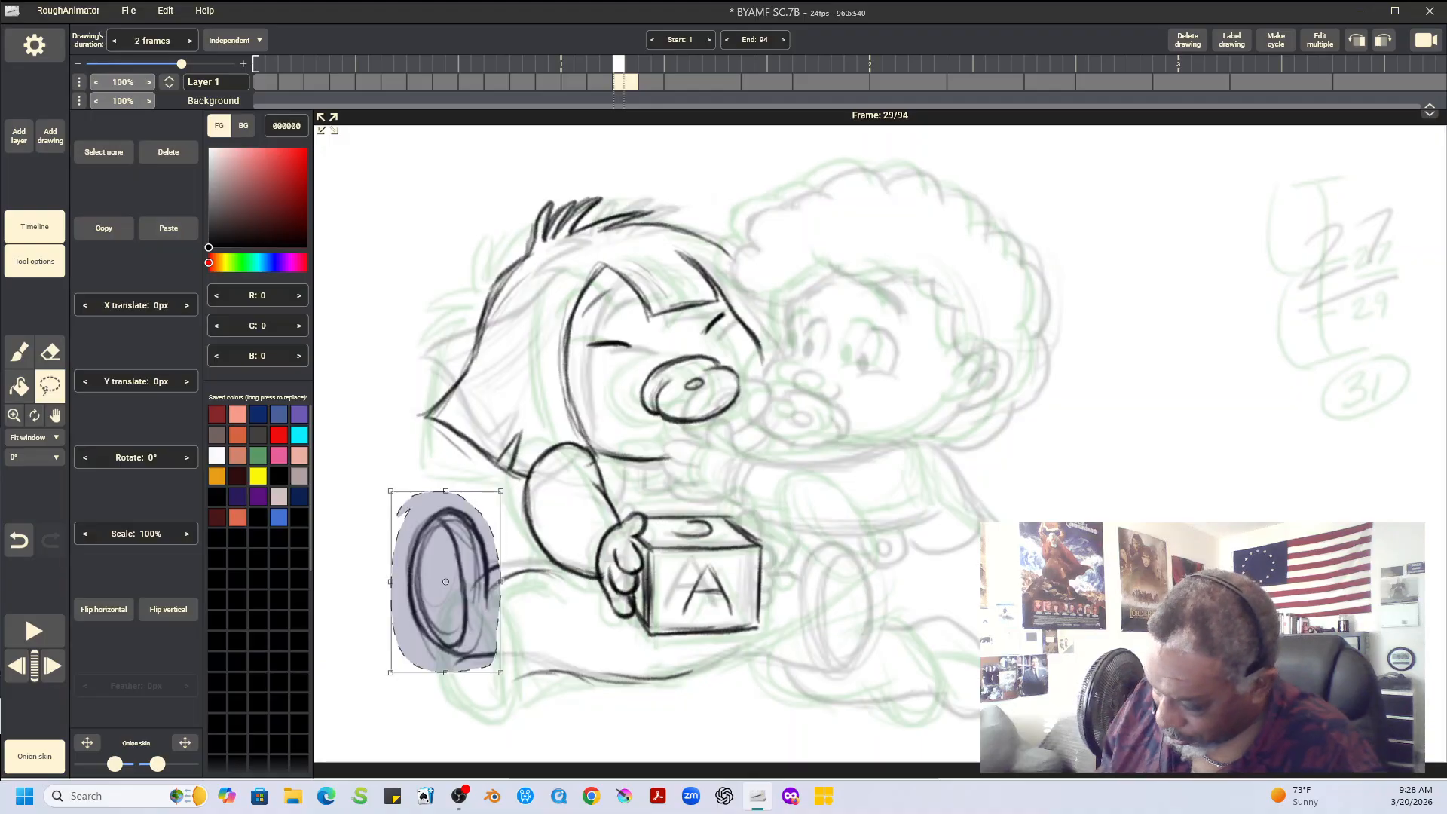
Move the pasted foot down to the end of the outstretched leg and rotate it about -18°
{"action": "left_click_drag", "start_coordinate": [446, 582], "coordinate": [459, 627]}
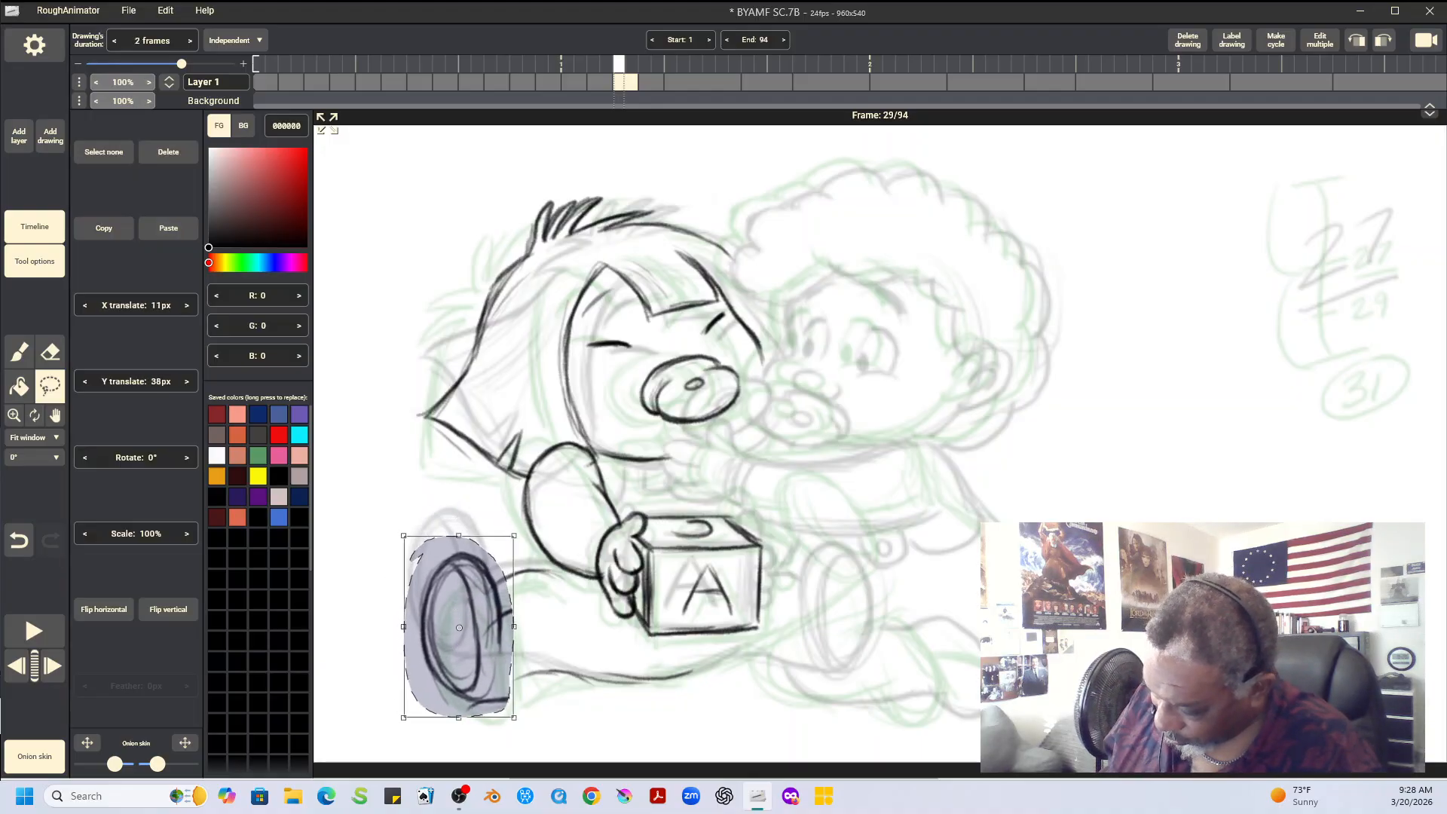
{"action": "left_click_drag", "start_coordinate": [543, 724], "coordinate": [568, 693]}
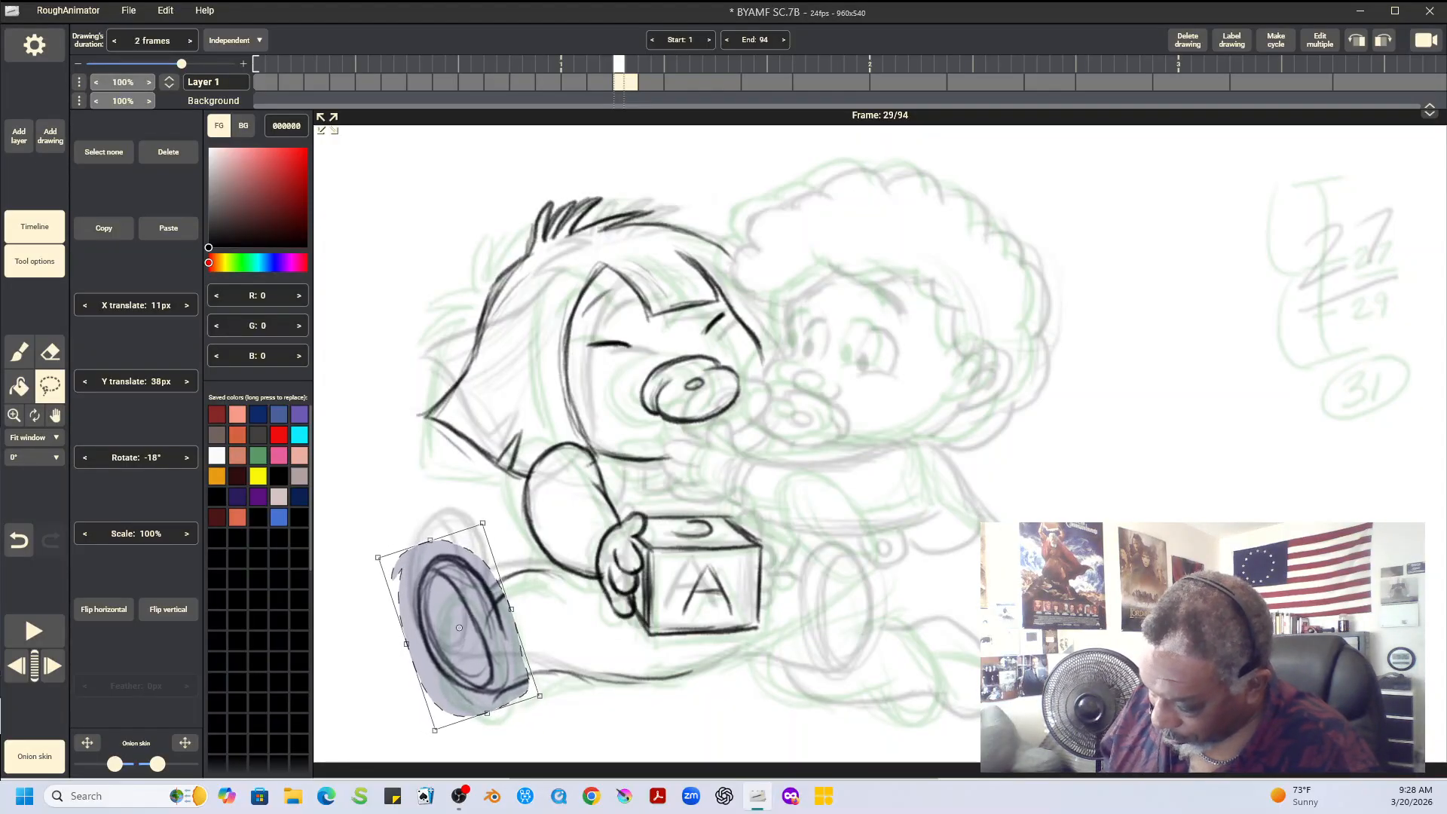
{"action": "left_click_drag", "start_coordinate": [459, 627], "coordinate": [448, 619]}
{"action": "key", "text": "Return"}
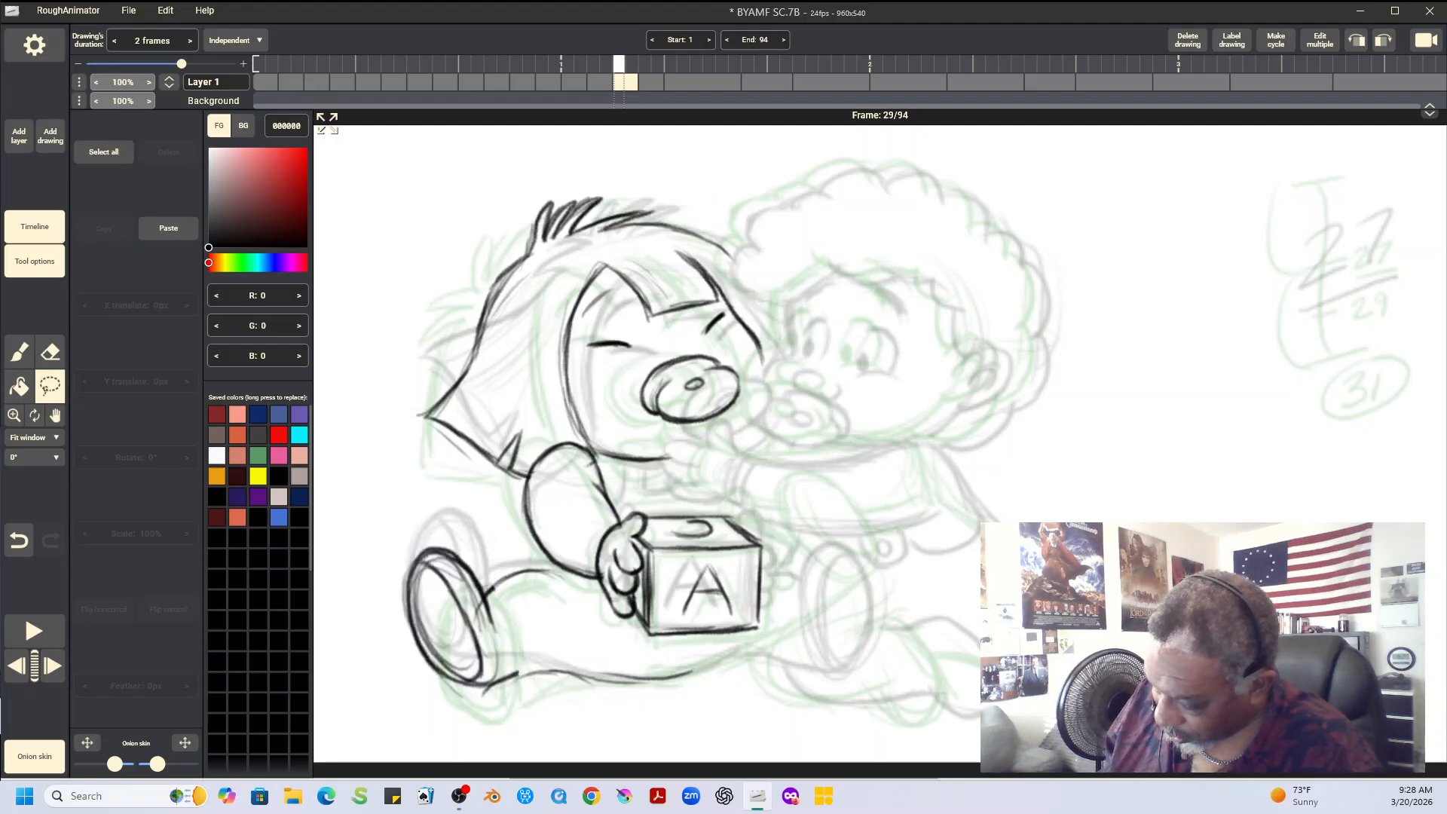
Compare the placed foot with the neighbouring drawings and extend the leg's upper and lower contours to join it
{"action": "key", "text": "Left"}
{"action": "key", "text": "Left"}
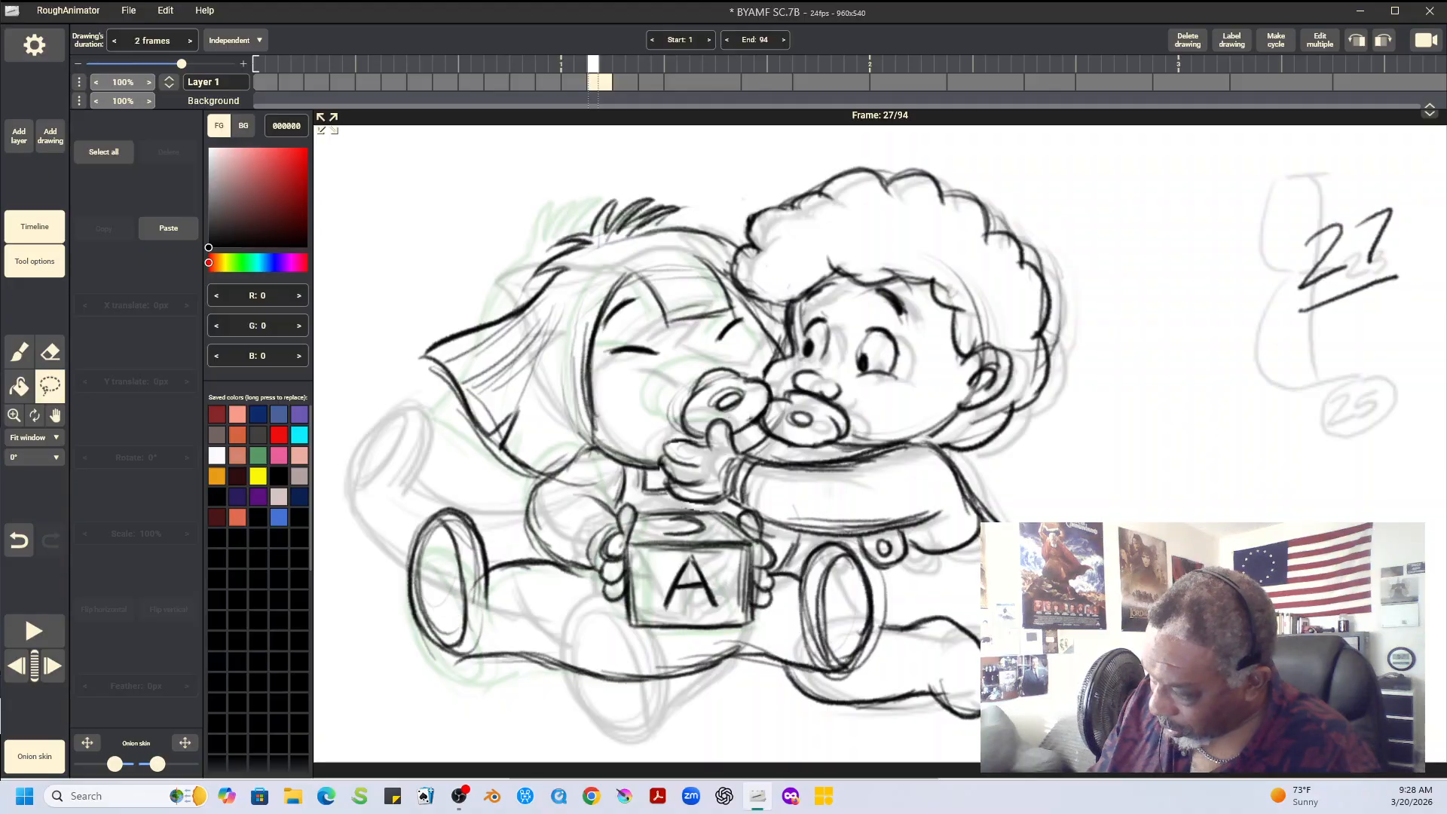
{"action": "key", "text": "Right"}
{"action": "key", "text": "Right"}
{"action": "key", "text": "Right"}
{"action": "key", "text": "Right"}
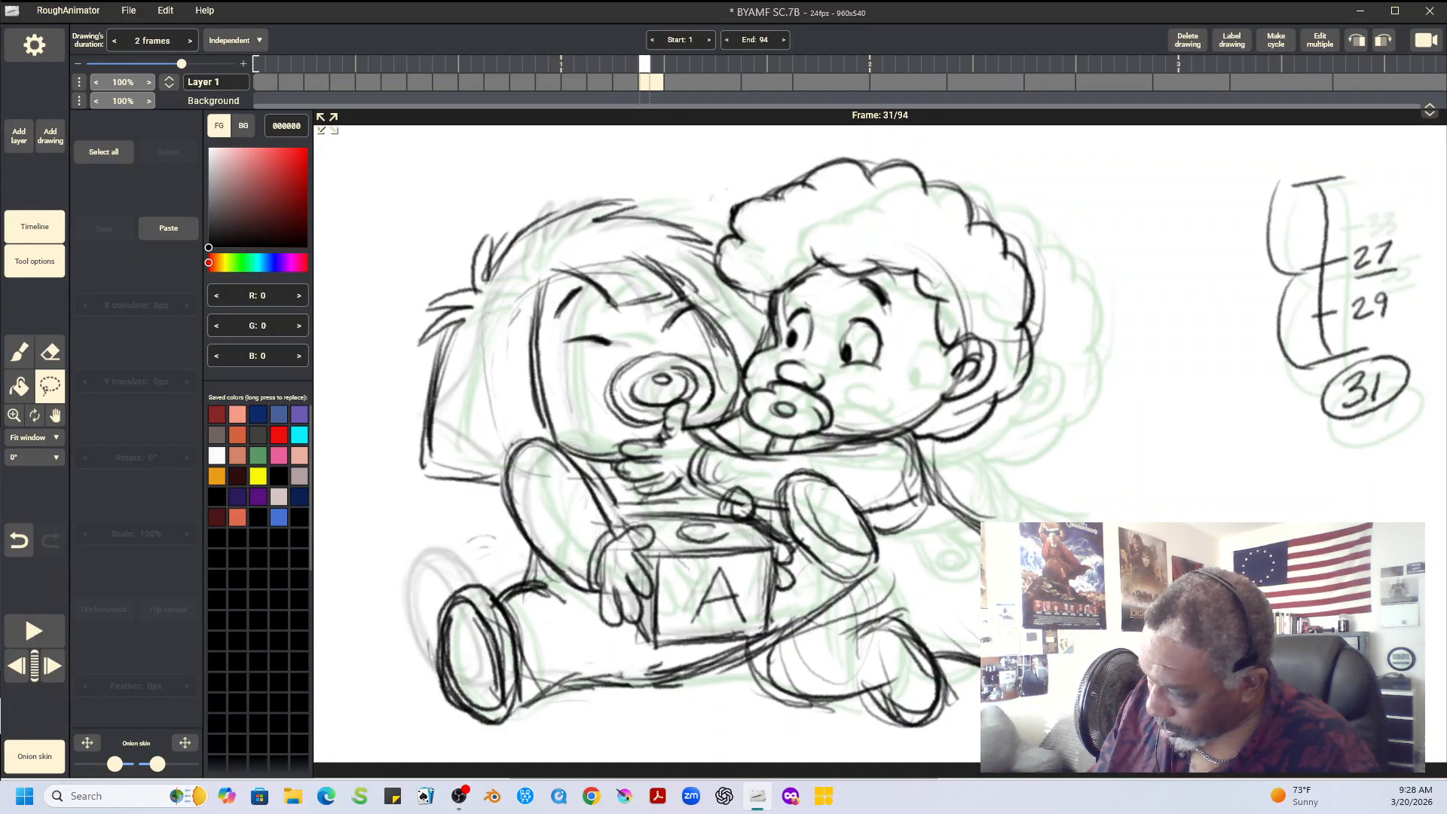
{"action": "key", "text": "Left"}
{"action": "key", "text": "Left"}
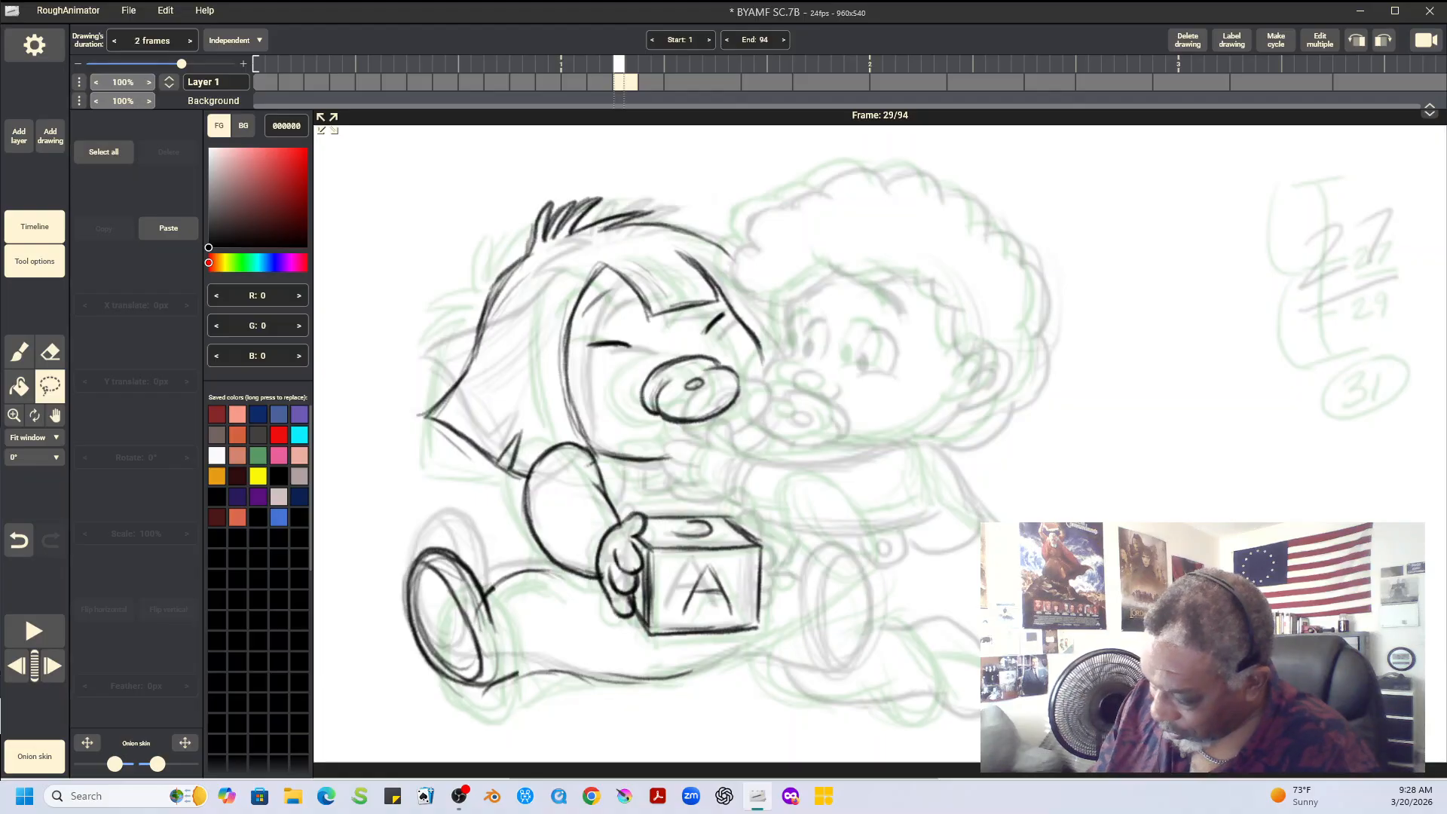
{"action": "key", "text": "b"}
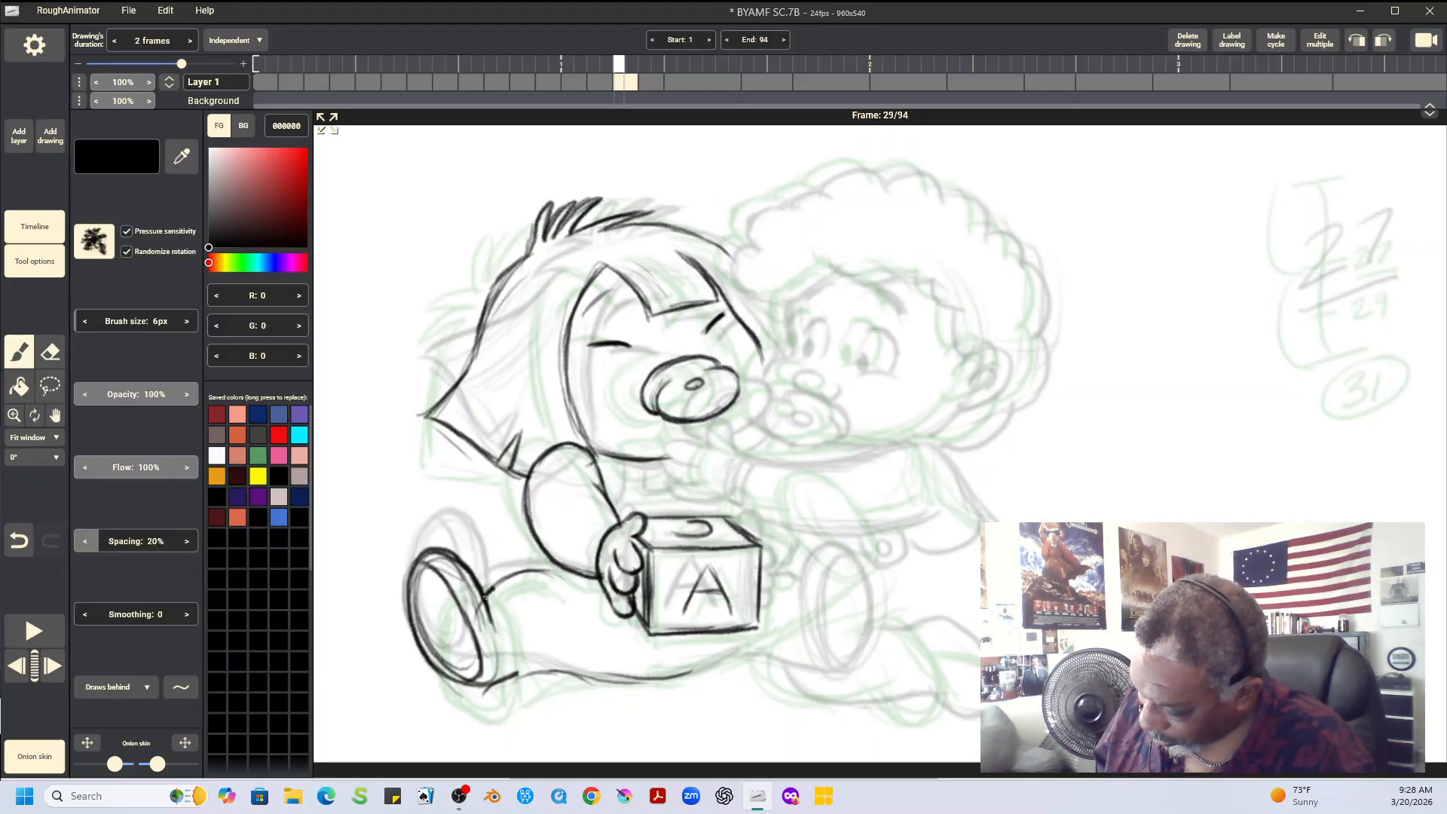
{"action": "mouse_move", "coordinate": [485, 598]}
{"action": "left_mouse_down"}
{"action": "mouse_move", "coordinate": [558, 574]}
{"action": "mouse_move", "coordinate": [543, 572]}
{"action": "left_mouse_up"}
{"action": "left_click_drag", "start_coordinate": [480, 687], "coordinate": [676, 671]}
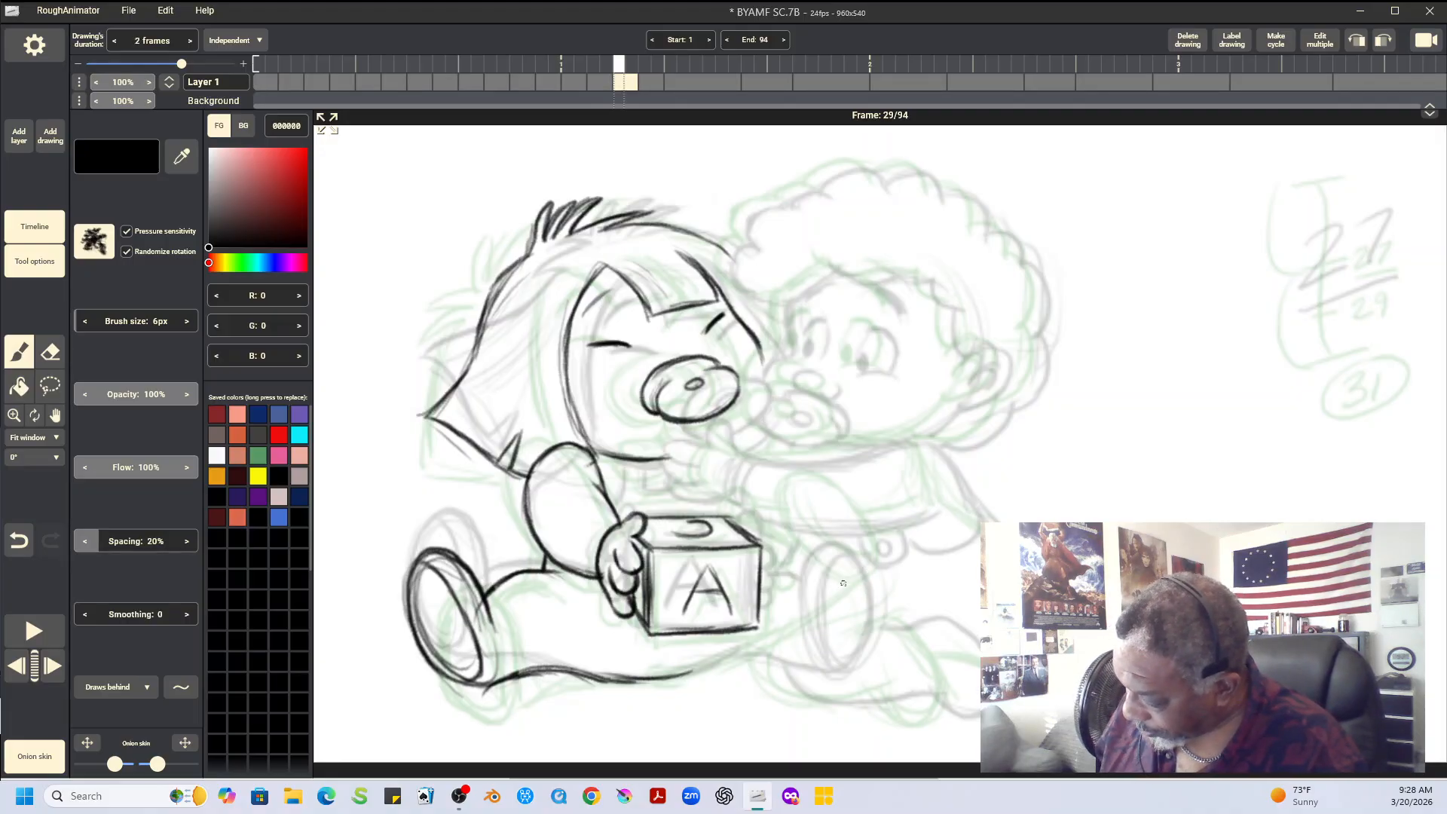
Copy the straight-haired baby's other foot, beside the block, from frame 27 and paste it into frame 29
{"action": "key", "text": "Left"}
{"action": "key", "text": "Left"}
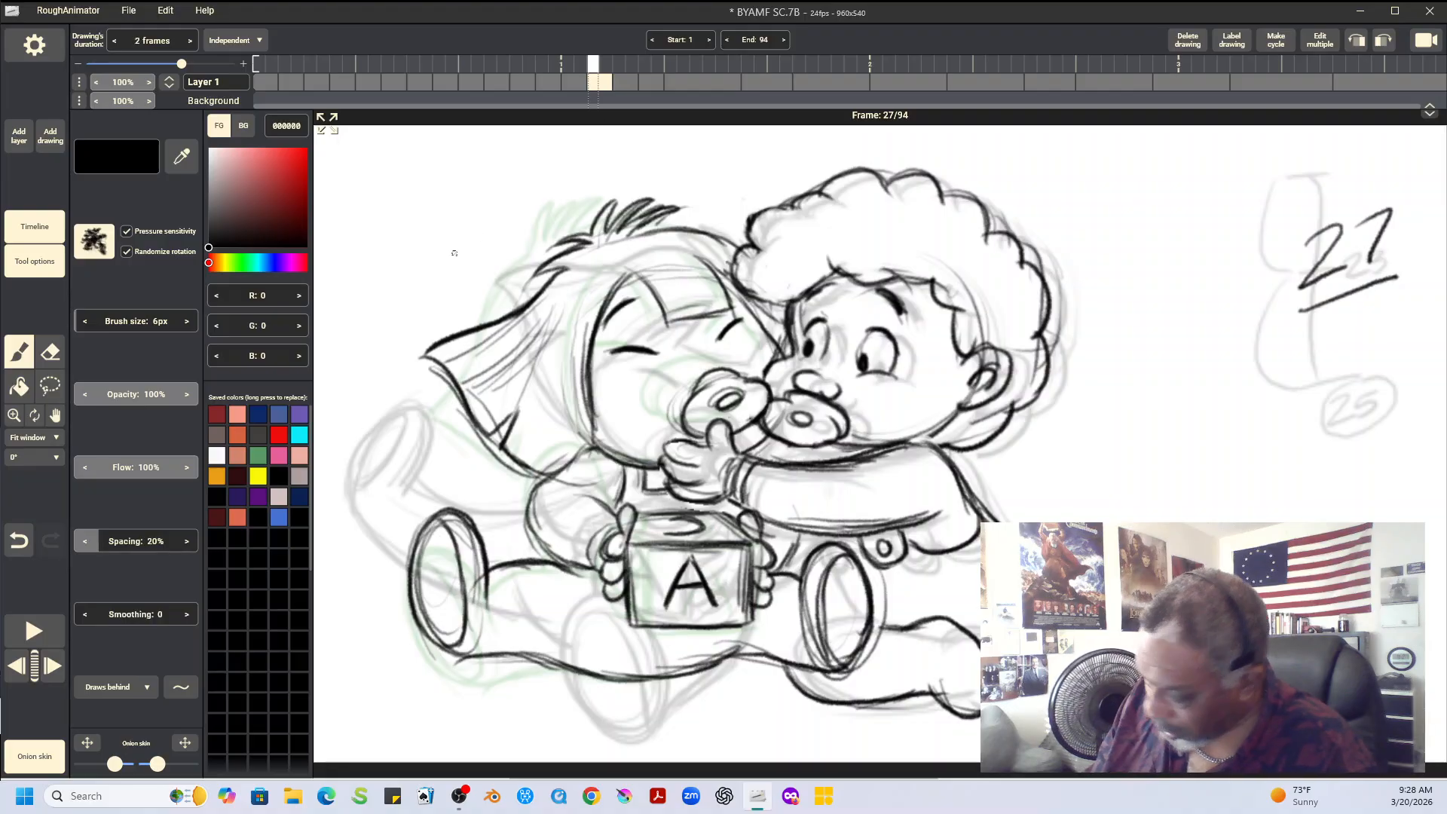
{"action": "key", "text": "l"}
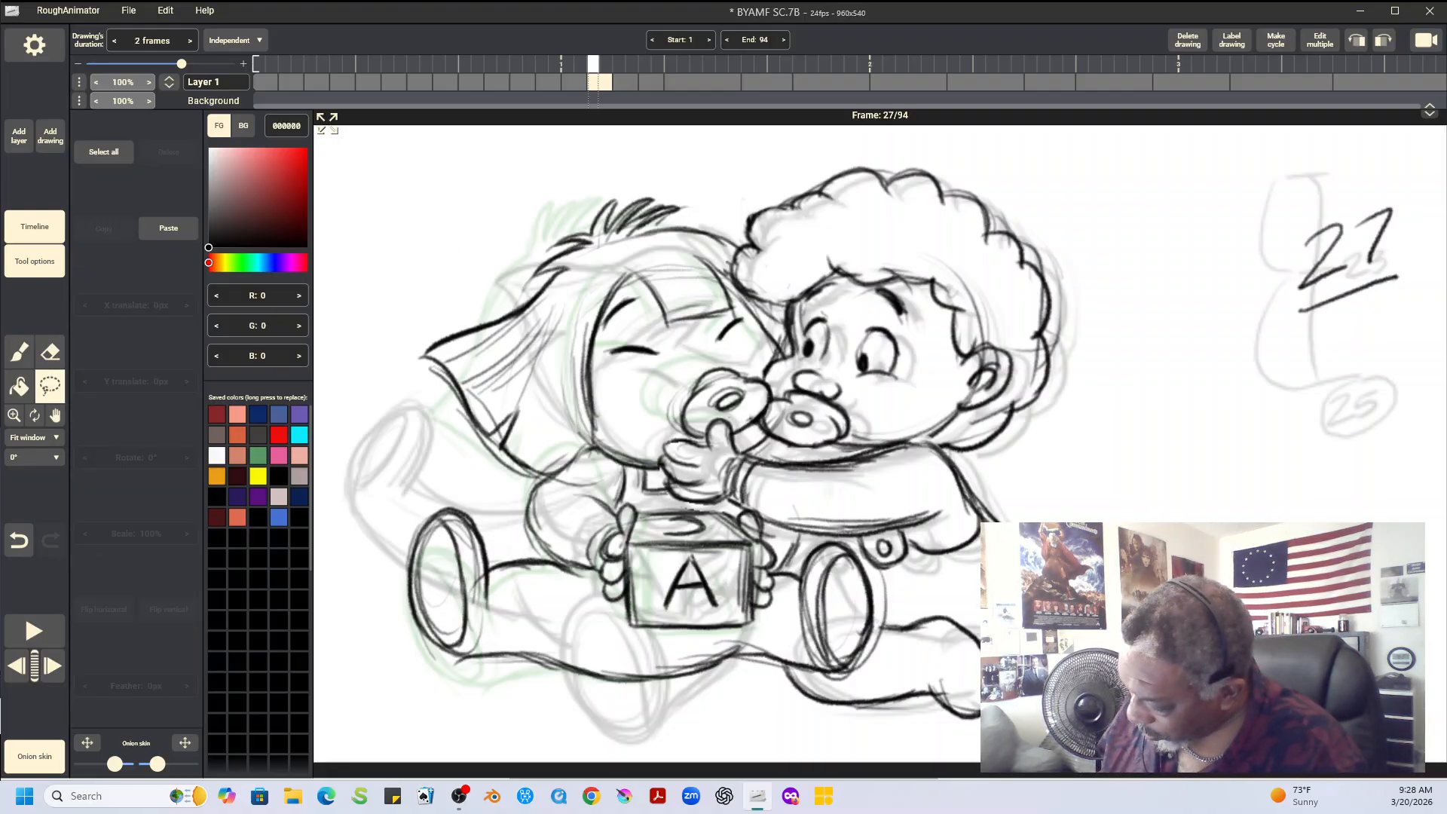
{"action": "mouse_move", "coordinate": [802, 557]}
{"action": "left_mouse_down"}
{"action": "mouse_move", "coordinate": [798, 646]}
{"action": "mouse_move", "coordinate": [818, 682]}
{"action": "mouse_move", "coordinate": [869, 567]}
{"action": "left_mouse_up"}
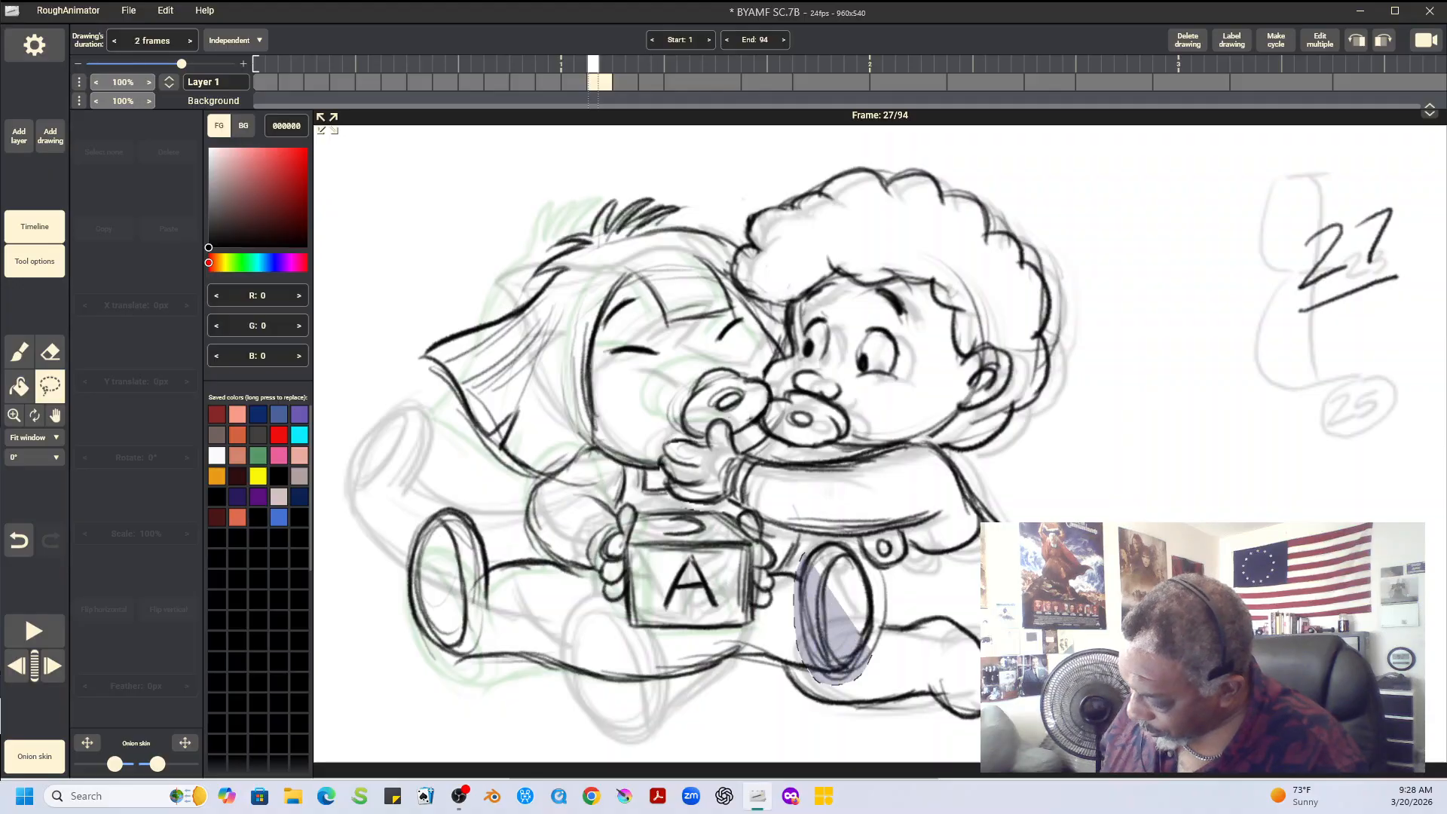
{"action": "mouse_move", "coordinate": [869, 654]}
{"action": "left_mouse_down"}
{"action": "mouse_move", "coordinate": [863, 573]}
{"action": "mouse_move", "coordinate": [823, 546]}
{"action": "mouse_move", "coordinate": [804, 555]}
{"action": "left_mouse_up"}
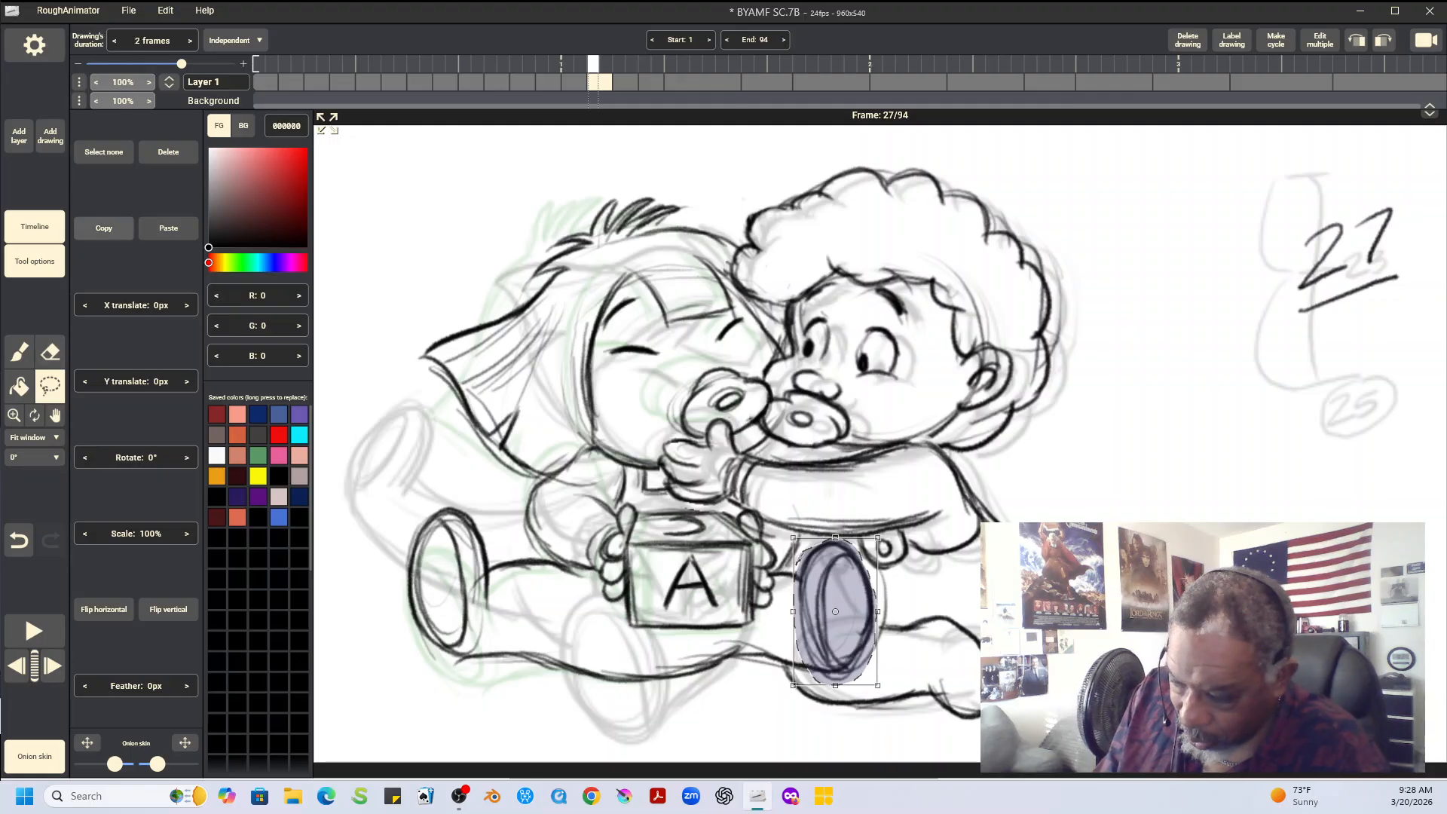
{"action": "key", "text": "Left"}
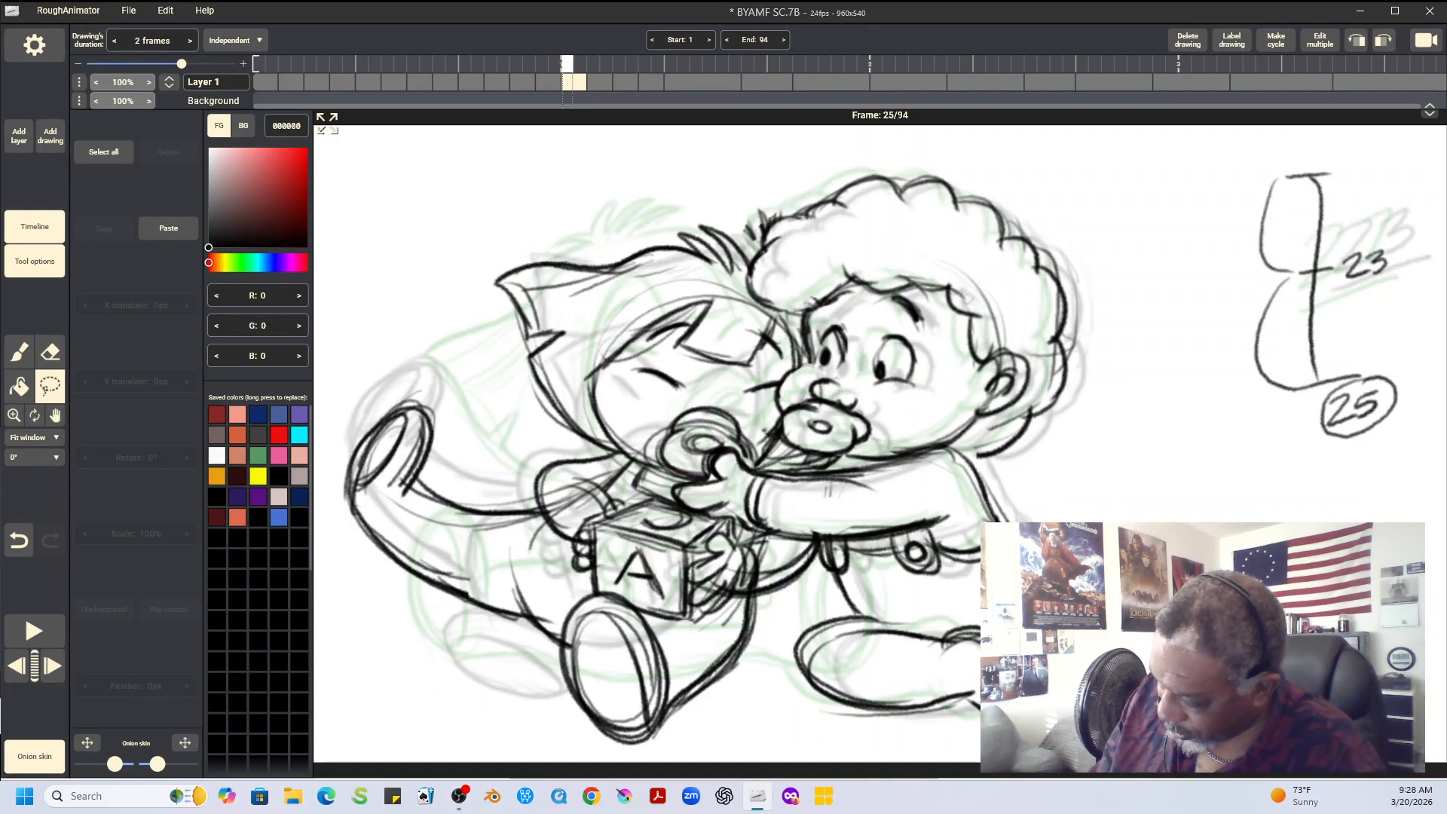
{"action": "key", "text": "Right"}
{"action": "key", "text": "Right"}
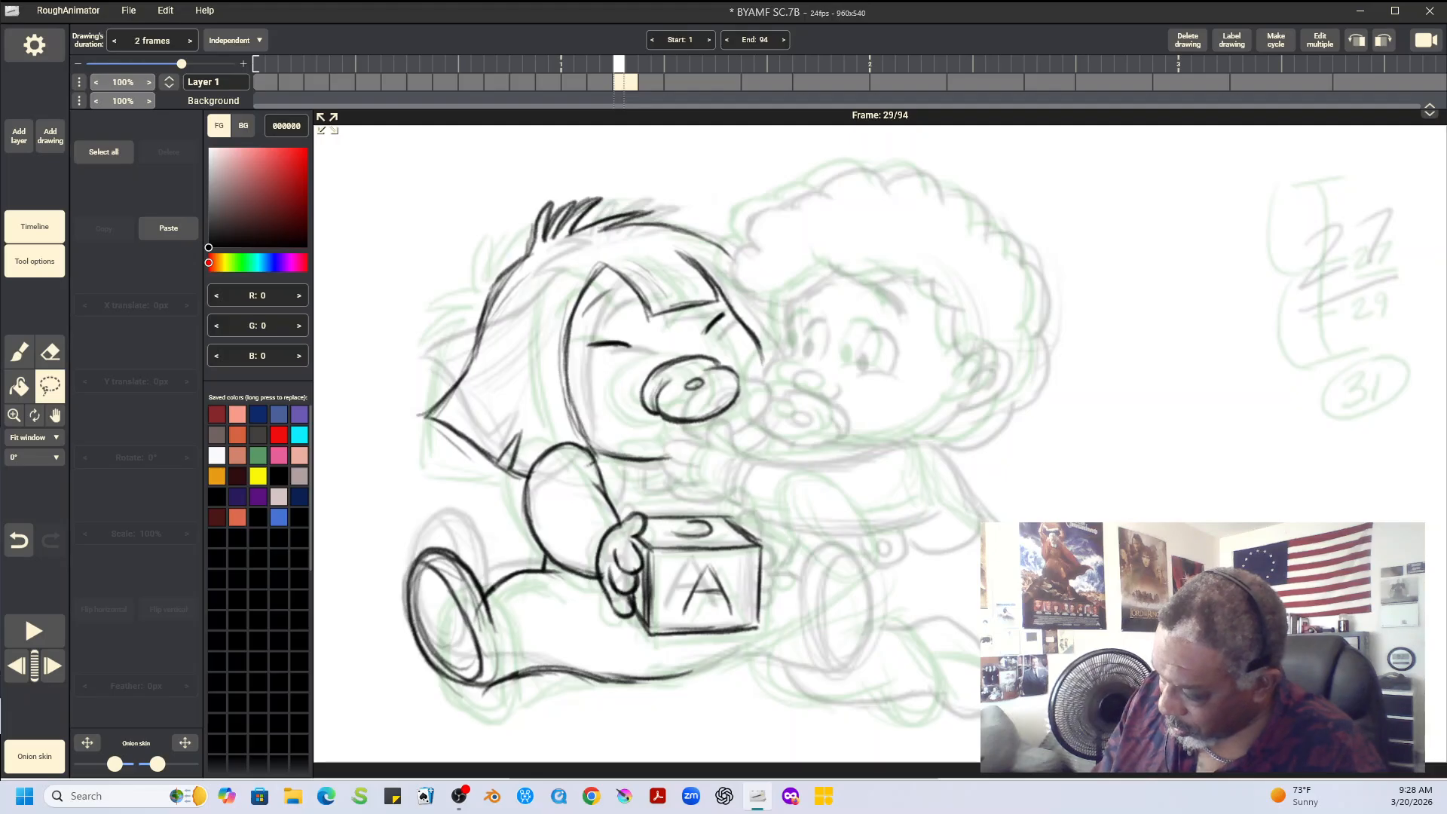
{"action": "left_click", "coordinate": [169, 227]}
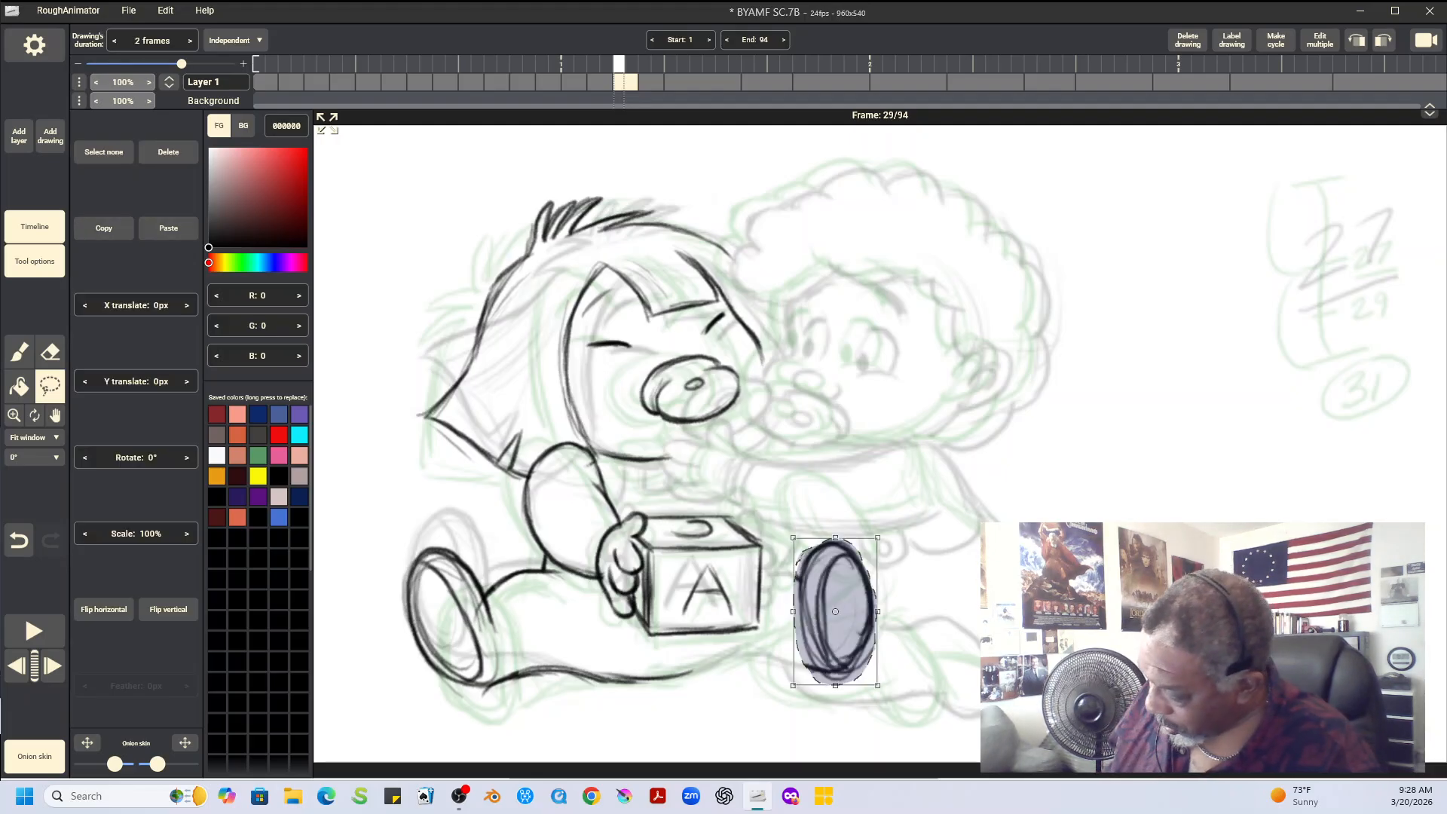
Raise the second foot, tilt it slightly counterclockwise and check its placement against the neighbouring drawings
{"action": "left_click_drag", "start_coordinate": [836, 612], "coordinate": [830, 569]}
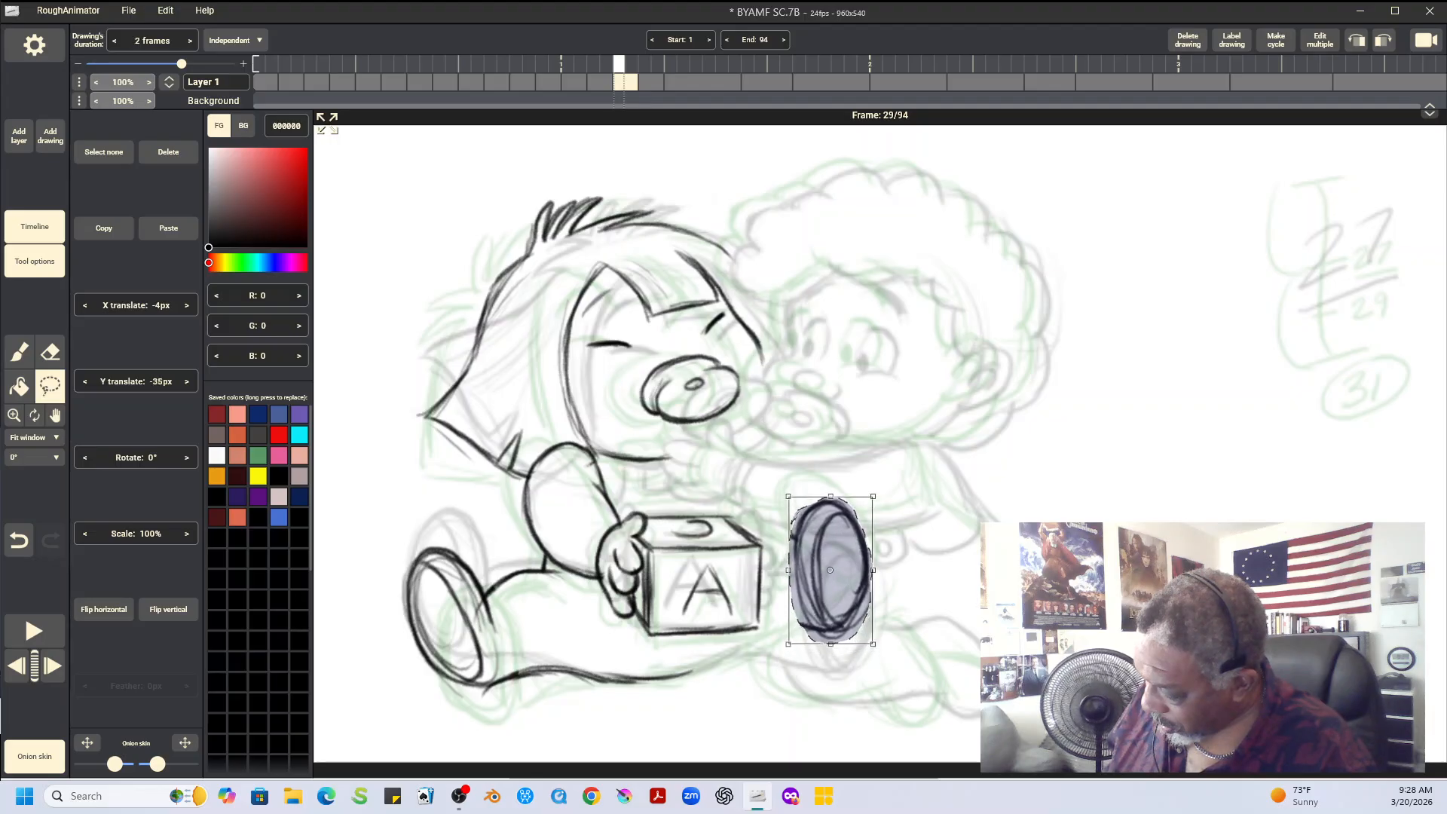
{"action": "left_click_drag", "start_coordinate": [883, 486], "coordinate": [868, 478]}
{"action": "left_click_drag", "start_coordinate": [830, 570], "coordinate": [835, 566]}
{"action": "key", "text": "ctrl+d"}
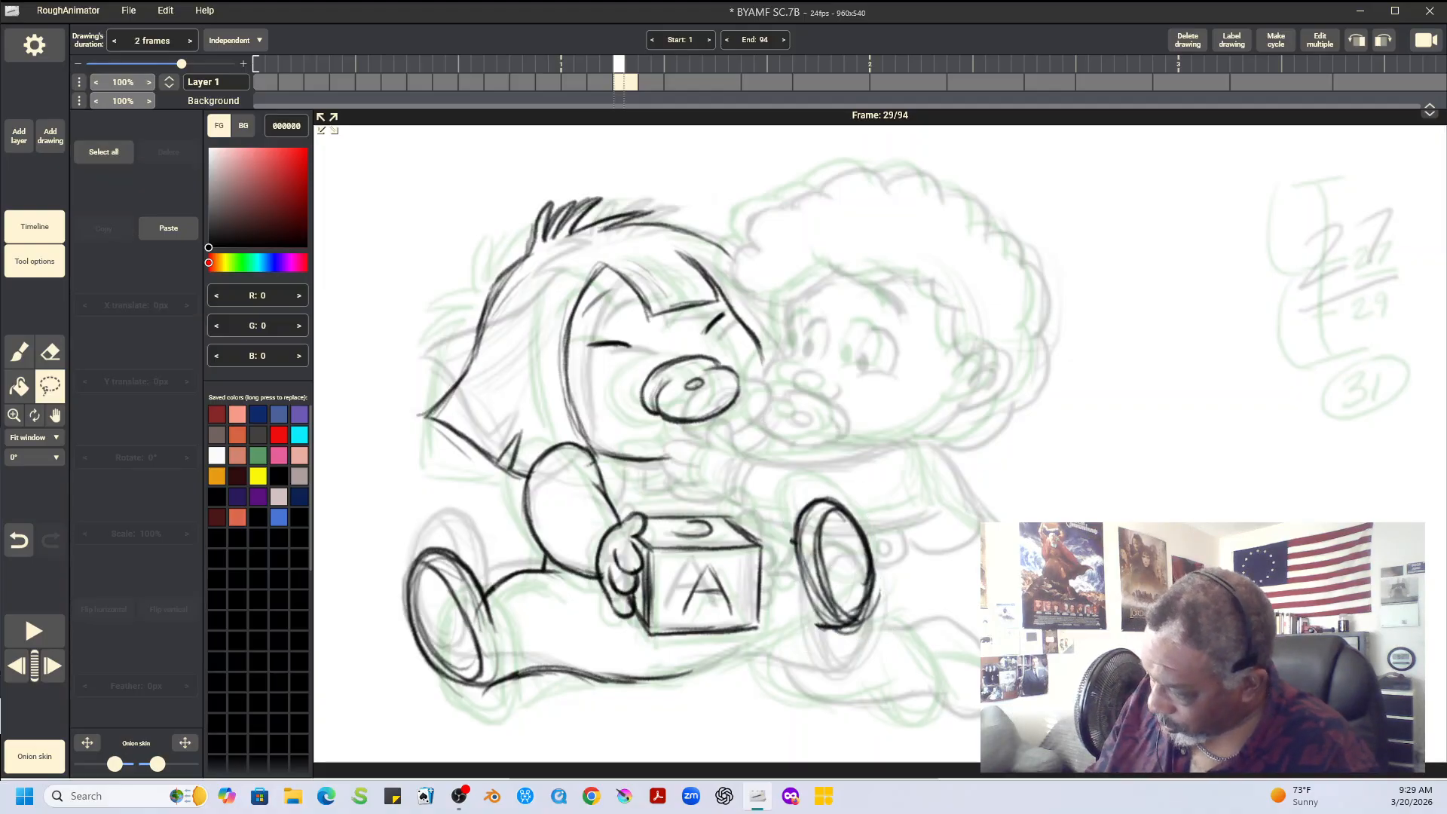
{"action": "key", "text": "Left"}
{"action": "key", "text": "Right"}
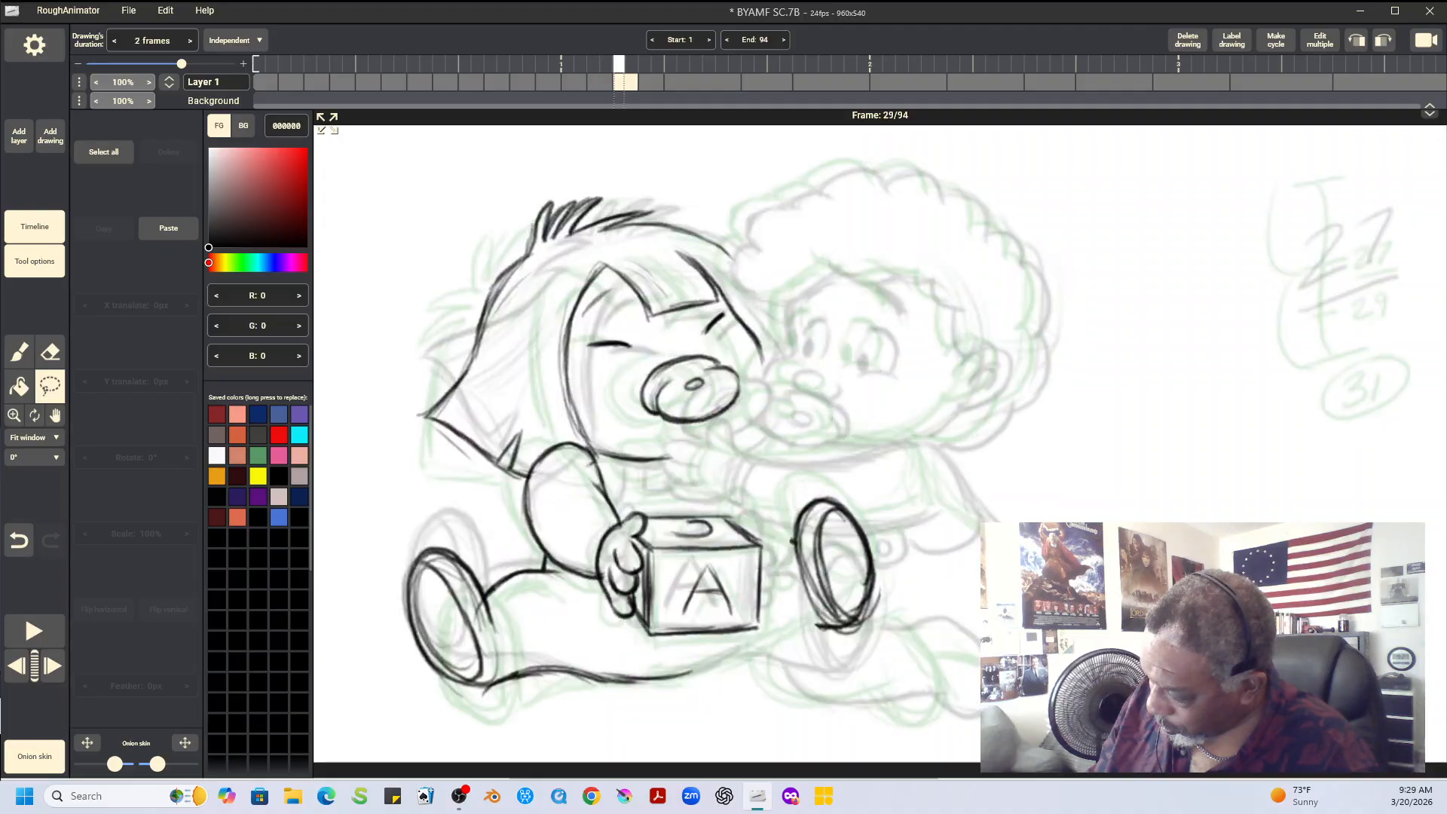
{"action": "key", "text": "Right"}
{"action": "key", "text": "Left"}
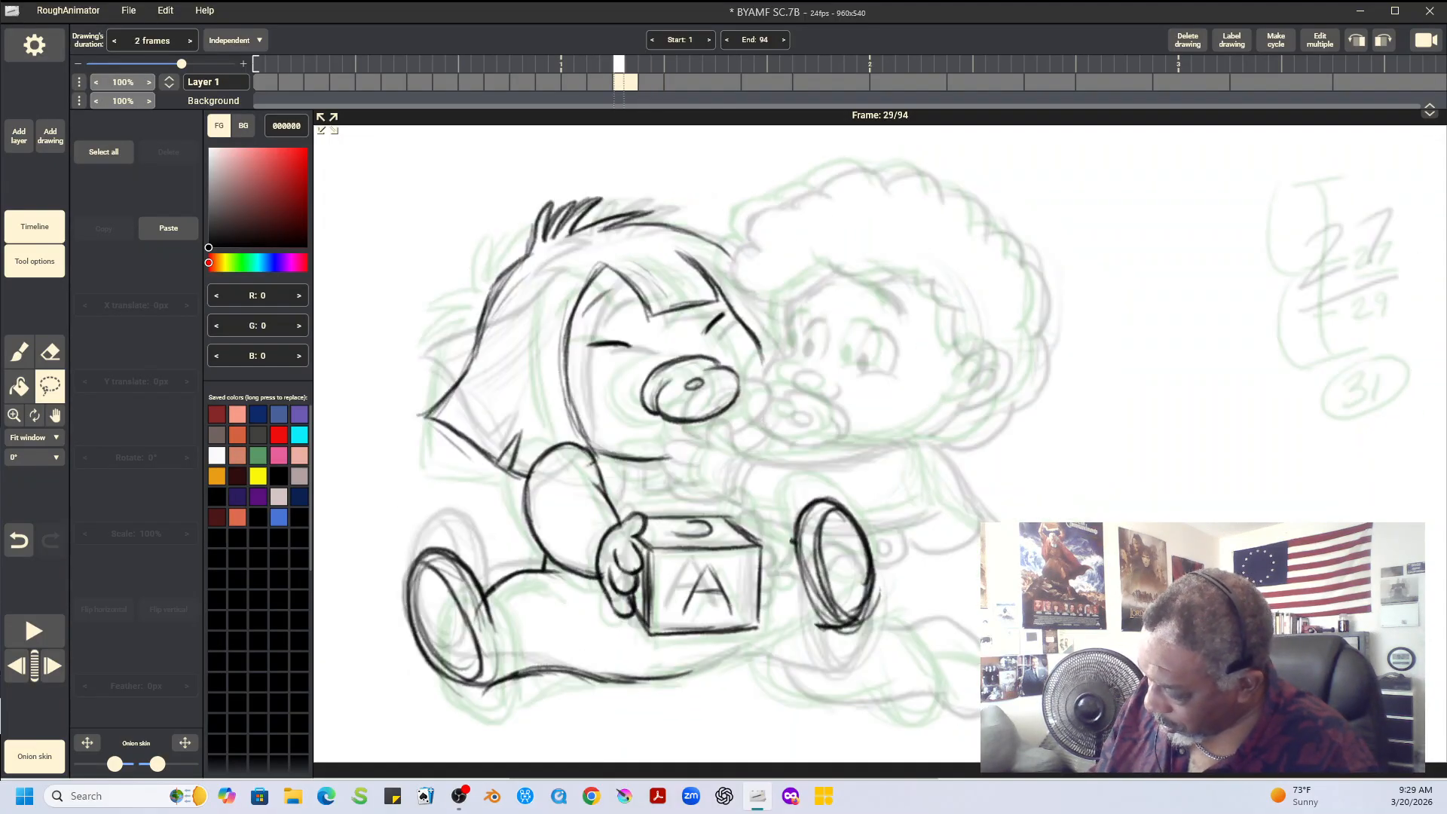
Draw the second hand's thumb over the block's far top edge on frame 29, using the neighbouring drawings as reference
{"action": "key", "text": "b"}
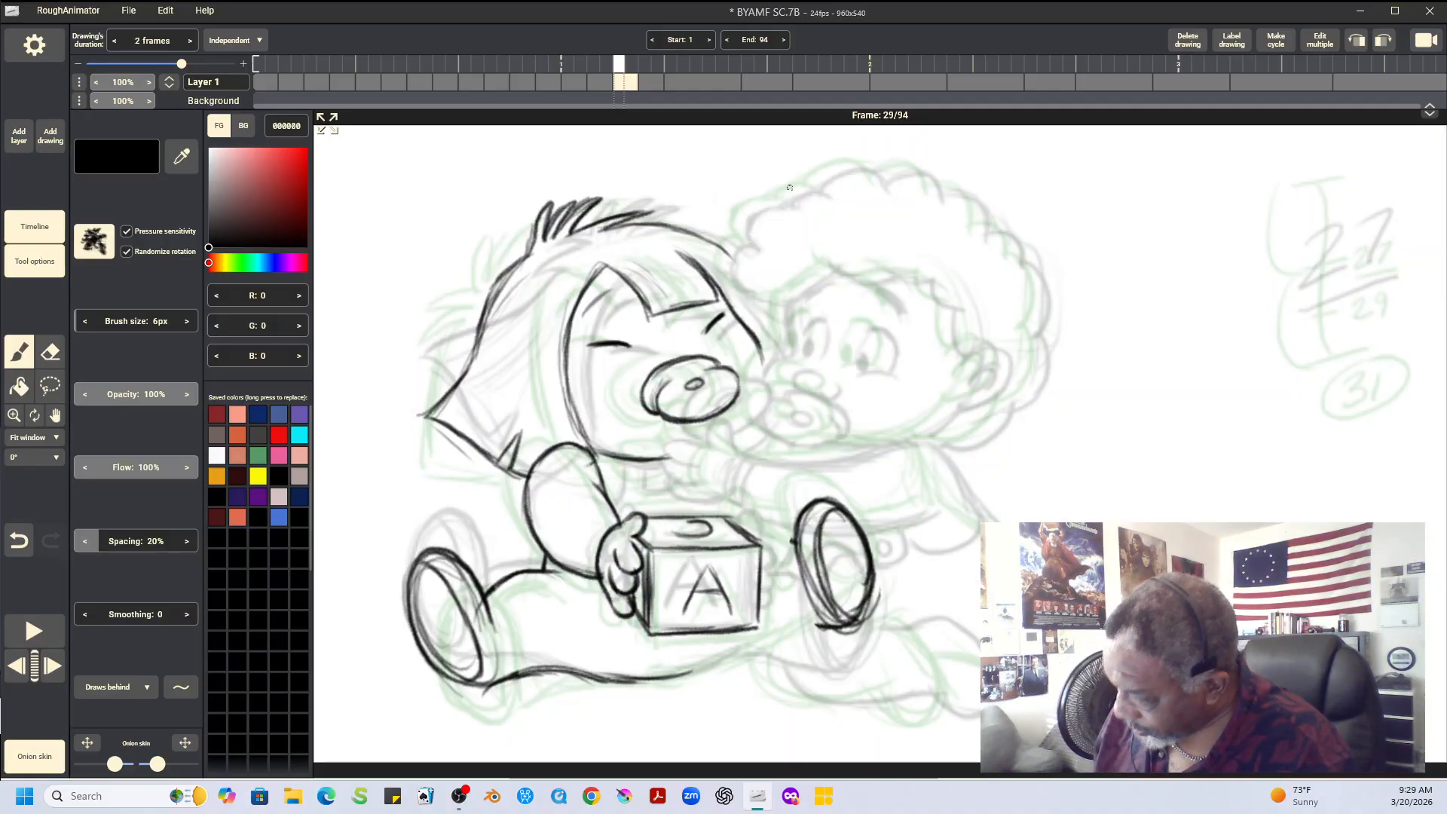
{"action": "key", "text": "Left"}
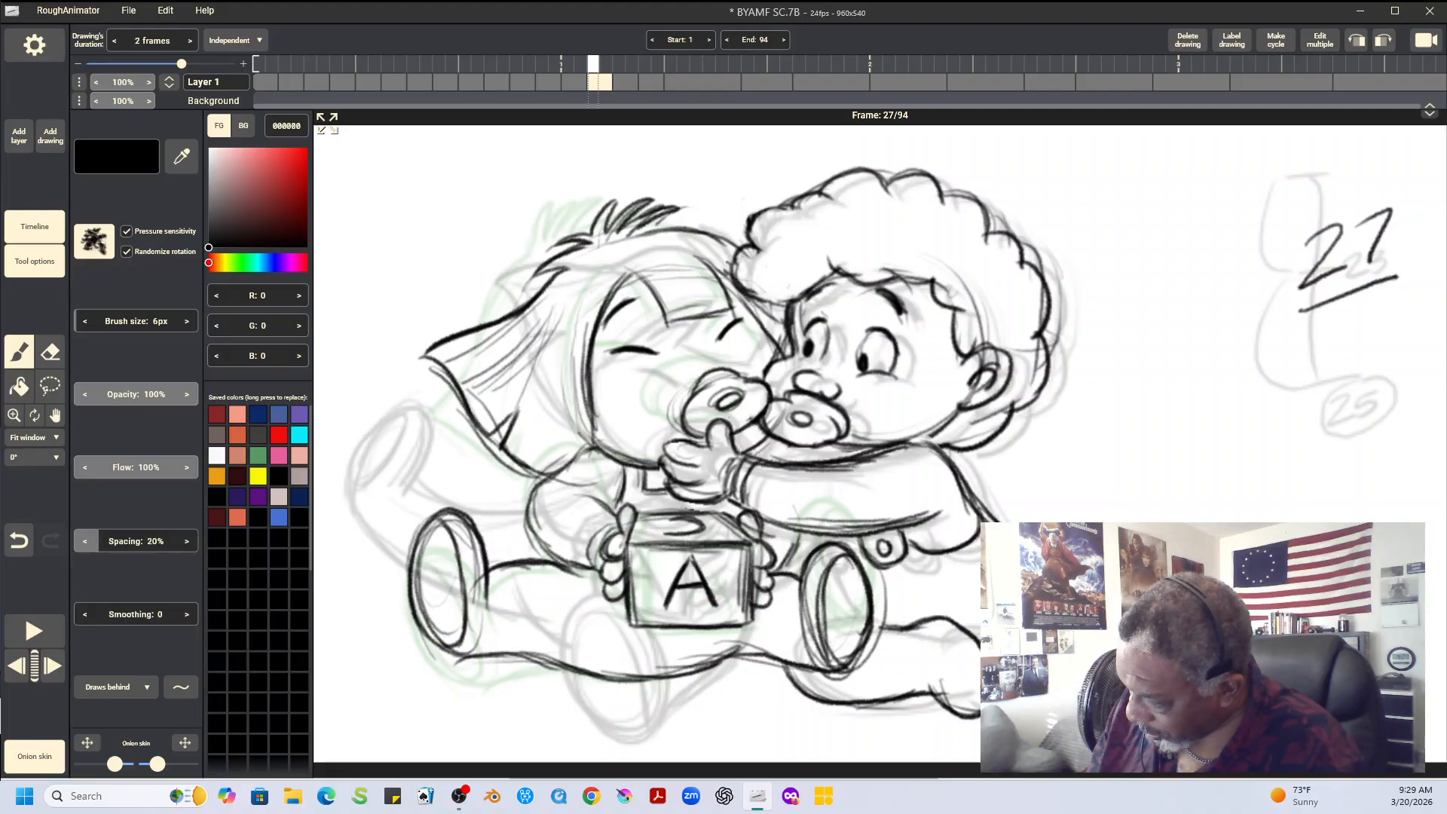
{"action": "key", "text": "Right"}
{"action": "key", "text": "Right"}
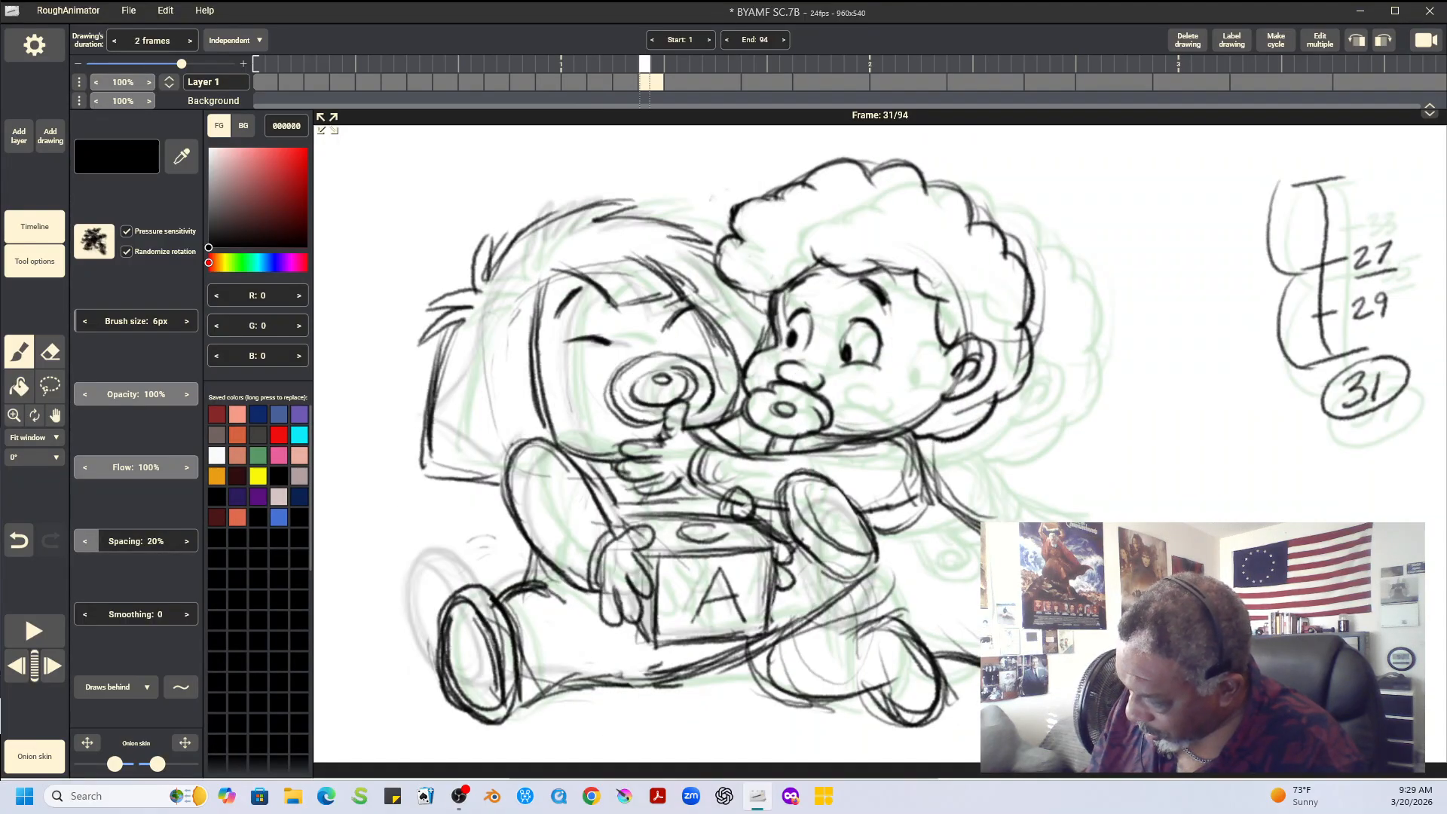
{"action": "key", "text": "Left"}
{"action": "mouse_move", "coordinate": [728, 504]}
{"action": "left_mouse_down"}
{"action": "mouse_move", "coordinate": [752, 506]}
{"action": "mouse_move", "coordinate": [753, 527]}
{"action": "mouse_move", "coordinate": [738, 506]}
{"action": "mouse_move", "coordinate": [756, 532]}
{"action": "left_mouse_up"}
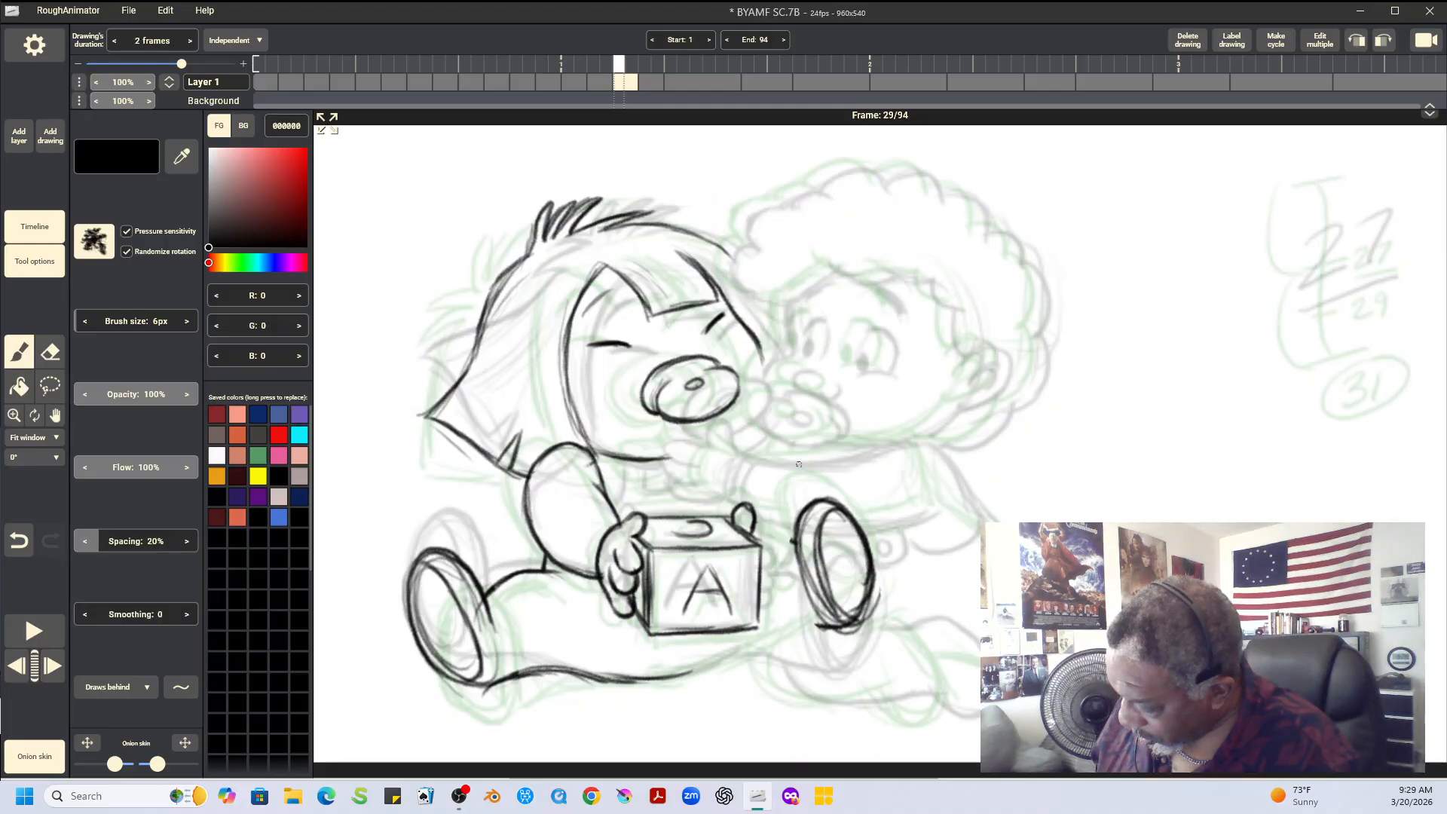
Compare the second hand across neighbouring drawings and draw its fingers gripping the block's far side on frame 29
{"action": "key", "text": "Left"}
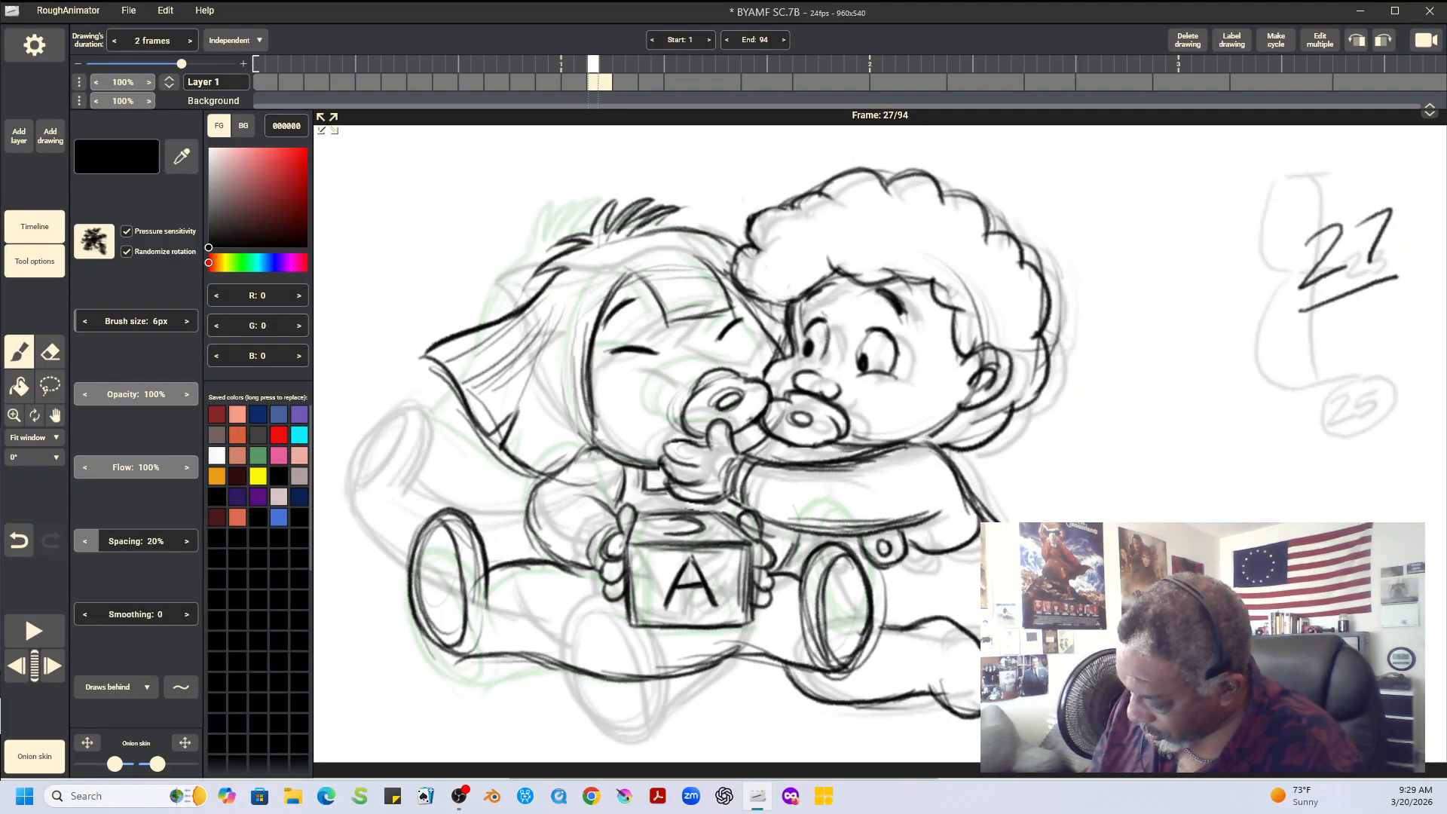
{"action": "key", "text": "Right"}
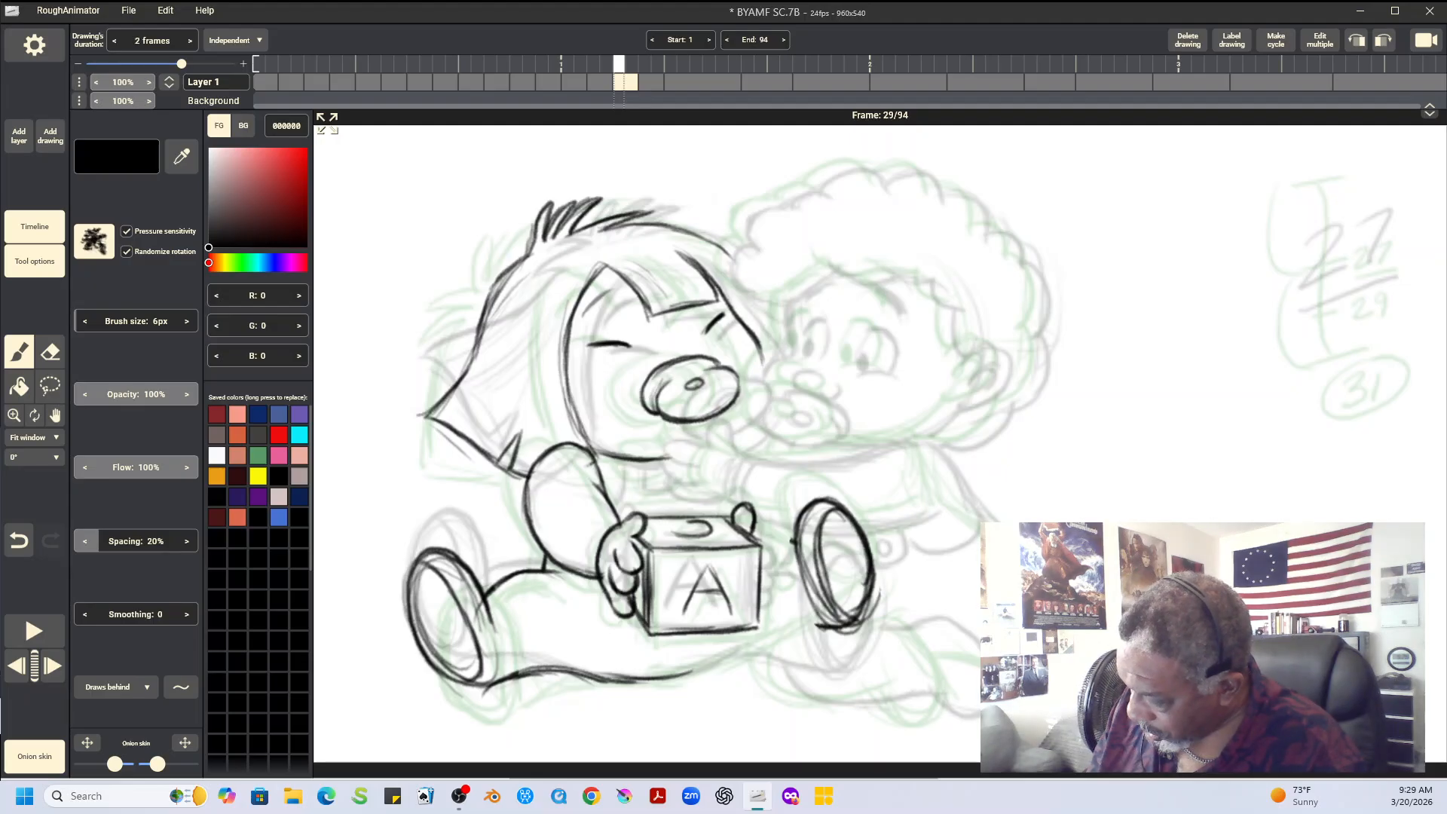
{"action": "key", "text": "Right"}
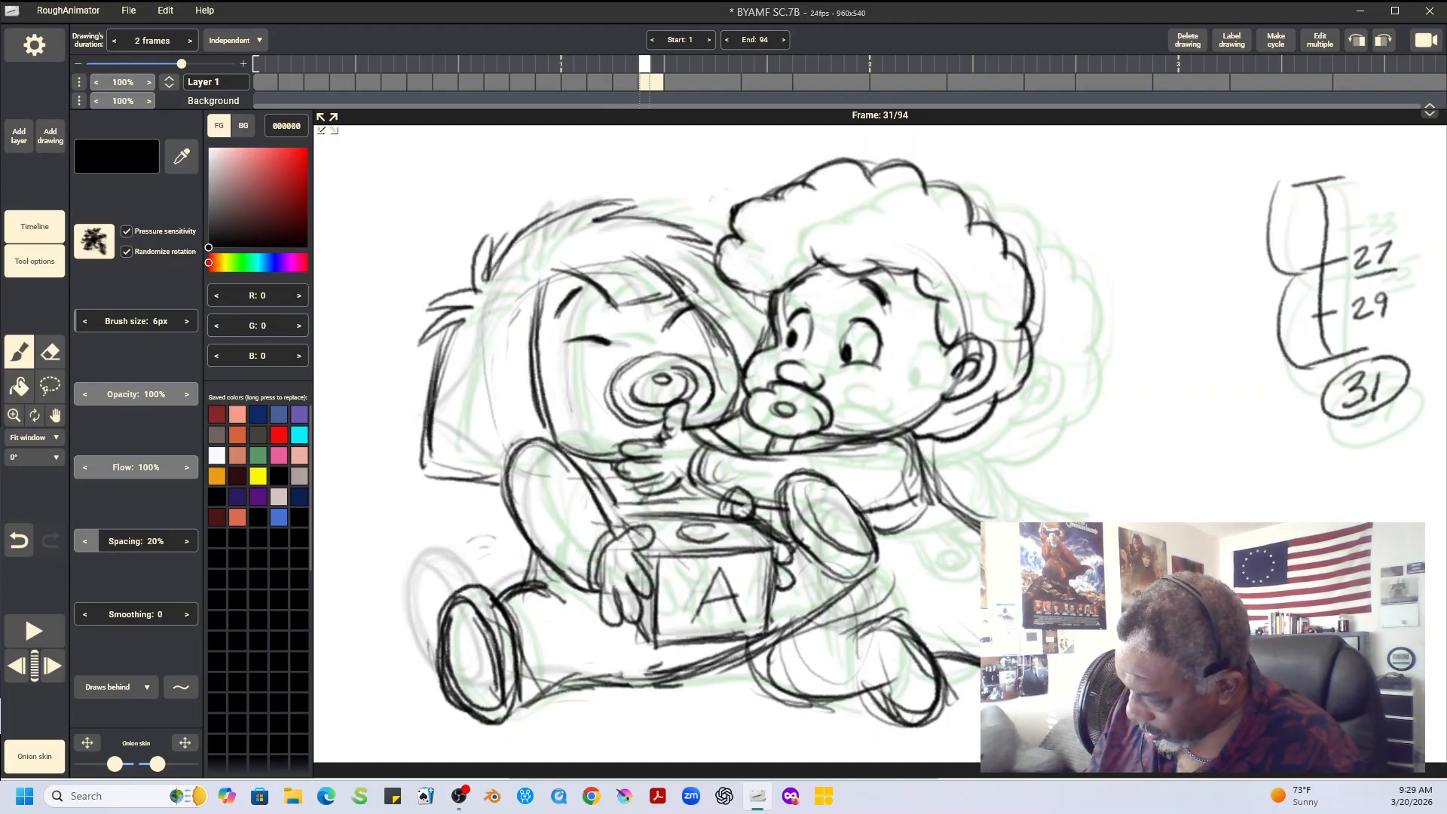
{"action": "key", "text": "Left"}
{"action": "mouse_move", "coordinate": [761, 550]}
{"action": "left_mouse_down"}
{"action": "mouse_move", "coordinate": [776, 586]}
{"action": "mouse_move", "coordinate": [755, 613]}
{"action": "left_mouse_up"}
Draw the second leg's upper and lower contours from the raised foot to the block and the first leg's underside
{"action": "key", "text": "Left"}
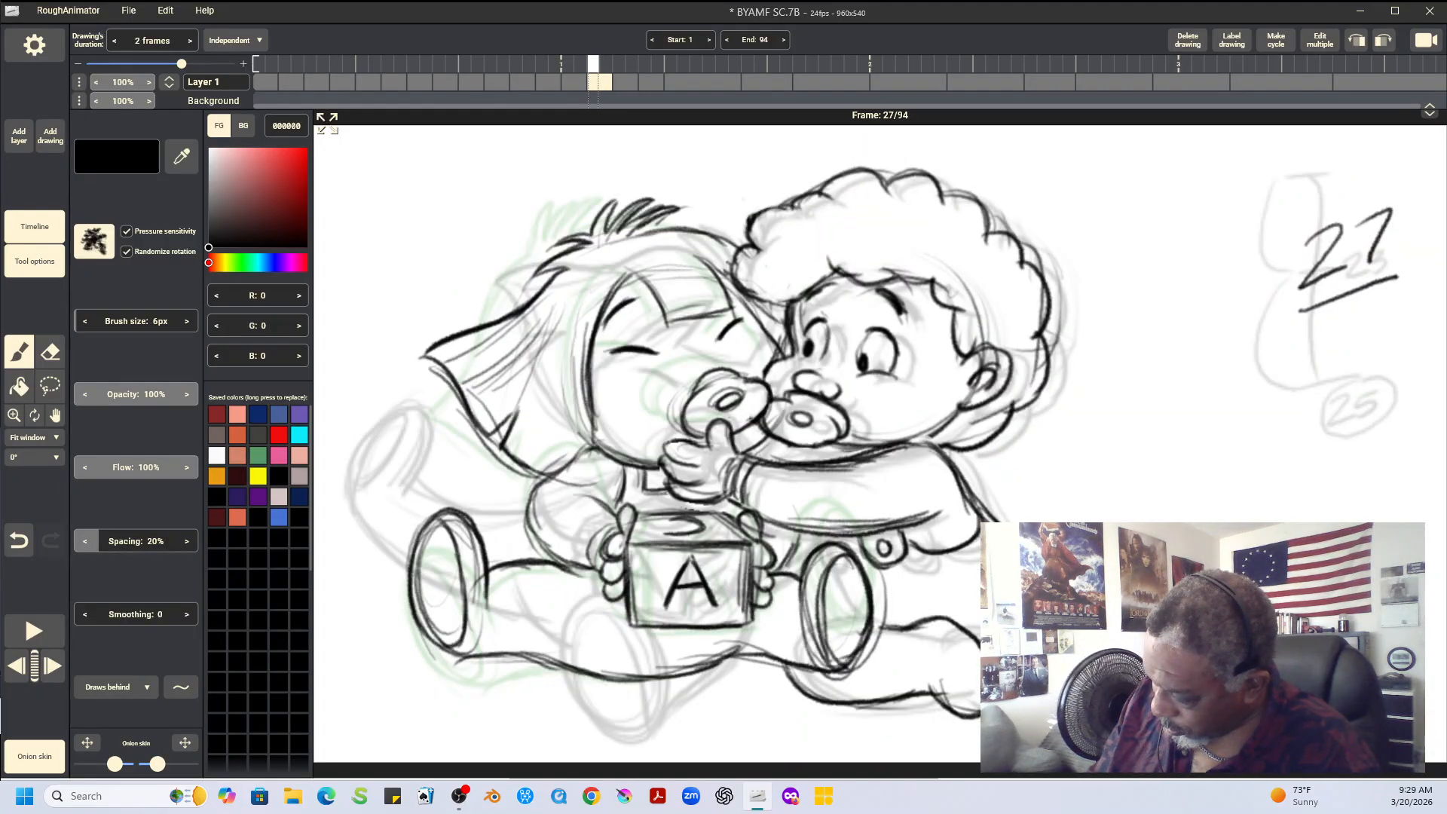
{"action": "key", "text": "Right"}
{"action": "key", "text": "Right"}
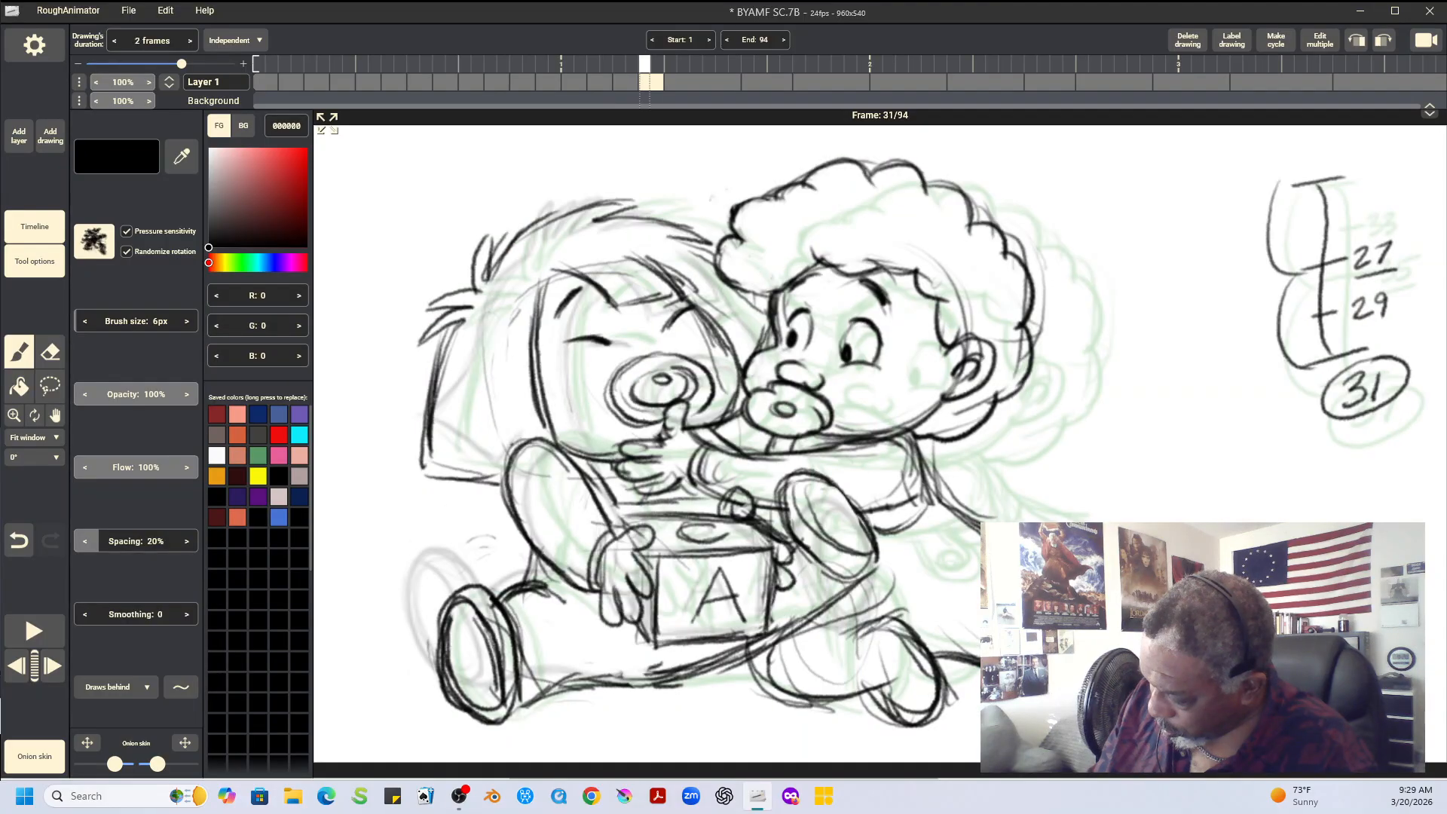
{"action": "key", "text": "Left"}
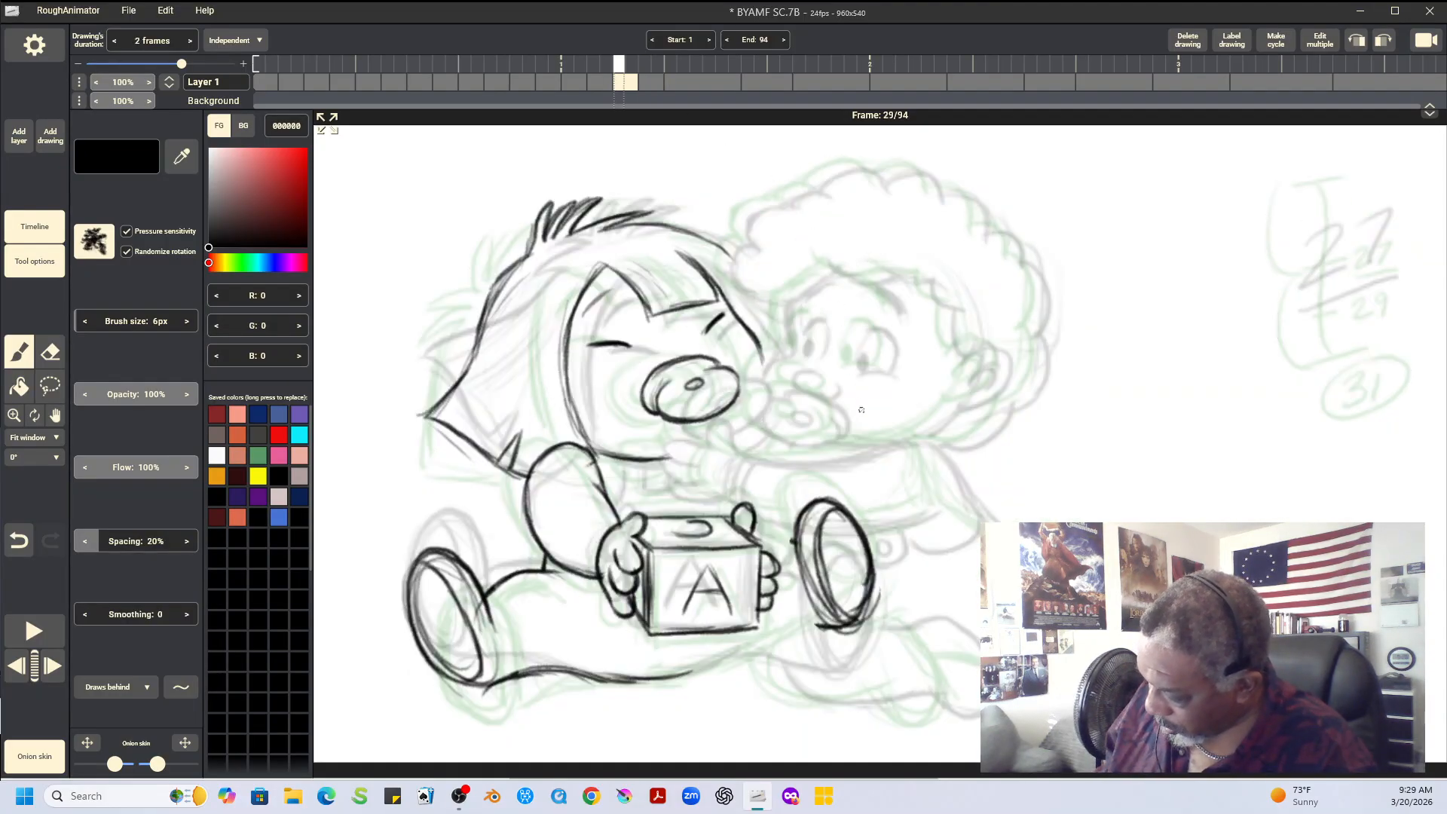
{"action": "left_click_drag", "start_coordinate": [794, 543], "coordinate": [767, 542]}
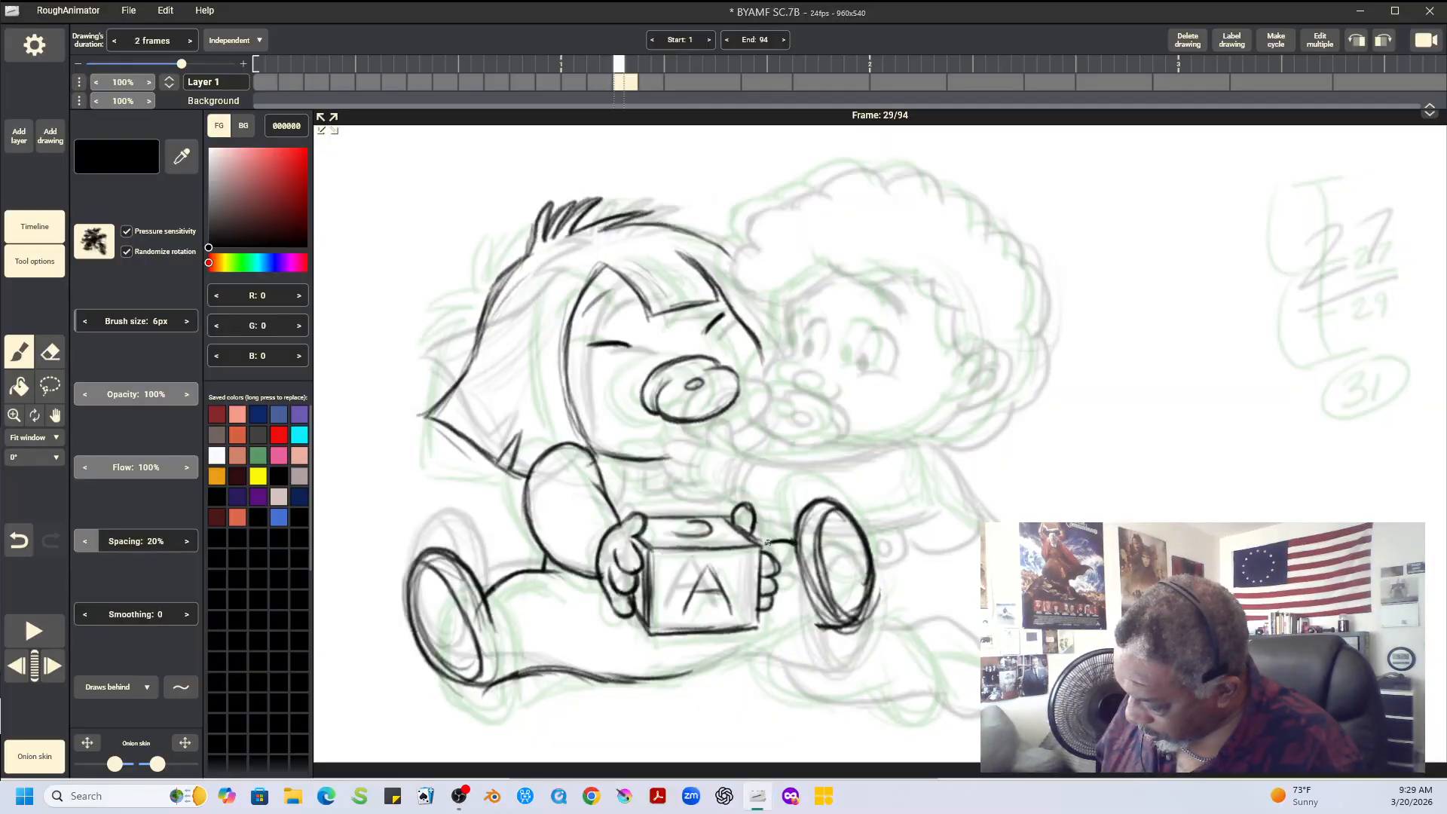
{"action": "mouse_move", "coordinate": [736, 657]}
{"action": "left_mouse_down"}
{"action": "mouse_move", "coordinate": [831, 625]}
{"action": "mouse_move", "coordinate": [685, 671]}
{"action": "mouse_move", "coordinate": [757, 642]}
{"action": "mouse_move", "coordinate": [695, 664]}
{"action": "left_mouse_up"}
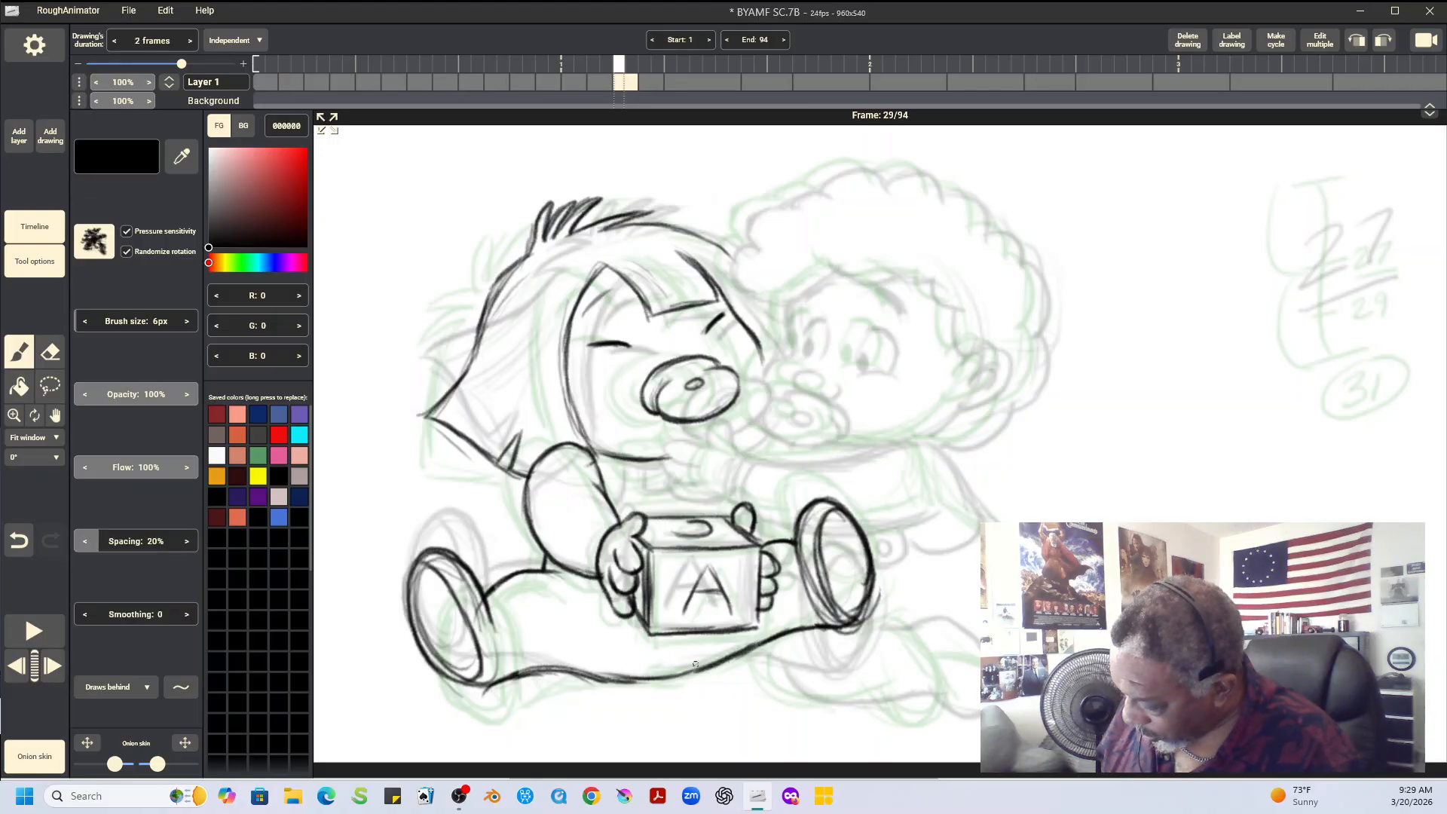
Draw the short neck and collar lines beneath the straight-haired baby's chin on frame 29, using the neighbouring drawings as reference
{"action": "key", "text": "Left"}
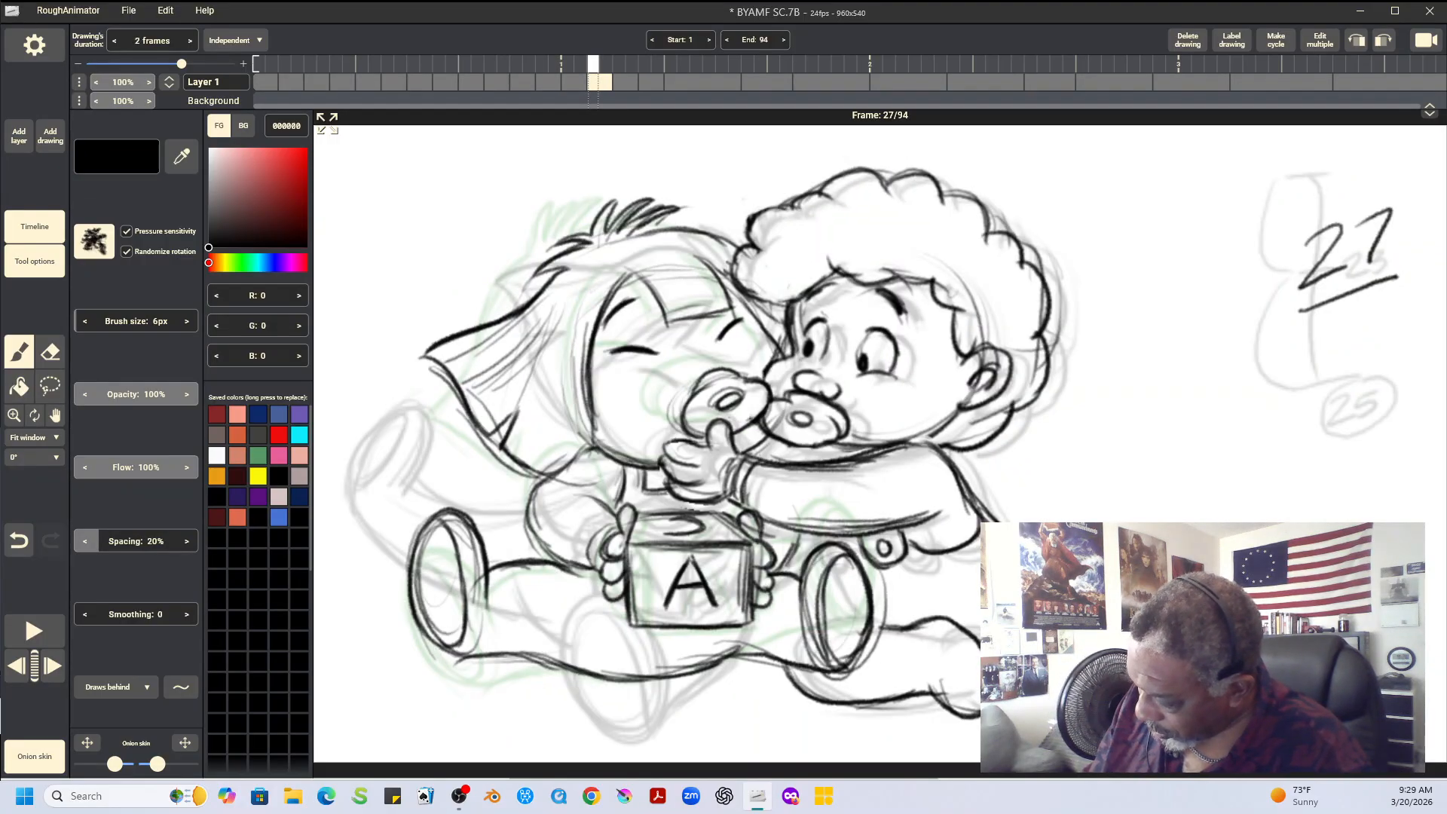
{"action": "key", "text": "Right"}
{"action": "key", "text": "Right"}
{"action": "key", "text": "Left"}
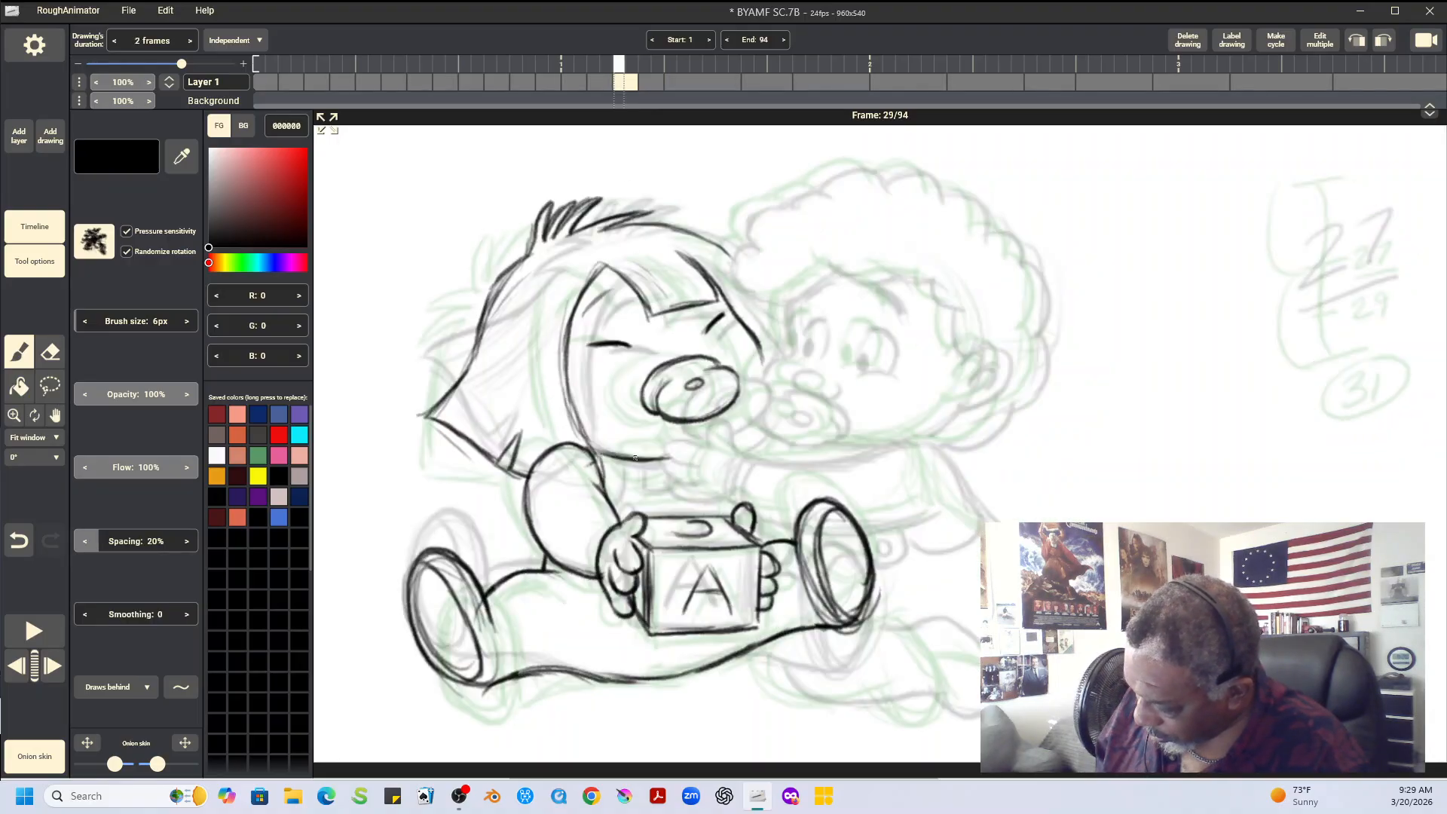
{"action": "mouse_move", "coordinate": [618, 459]}
{"action": "left_mouse_down"}
{"action": "mouse_move", "coordinate": [669, 524]}
{"action": "mouse_move", "coordinate": [638, 484]}
{"action": "mouse_move", "coordinate": [626, 490]}
{"action": "mouse_move", "coordinate": [687, 486]}
{"action": "left_mouse_up"}
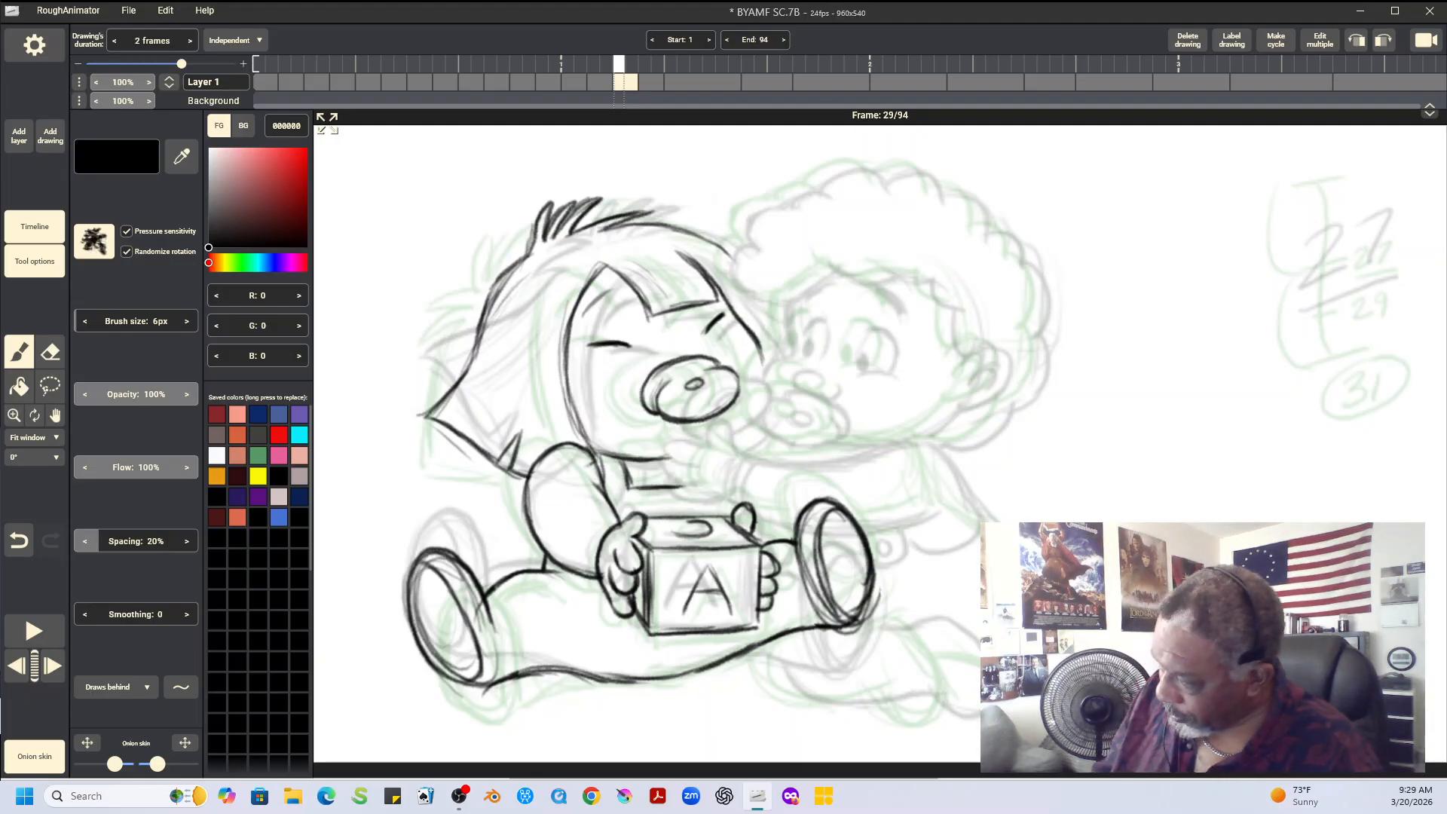
Play back the scene and compare the curly-haired baby's pose across the drawings at frames 27, 29 and 31
{"action": "key", "text": "space"}
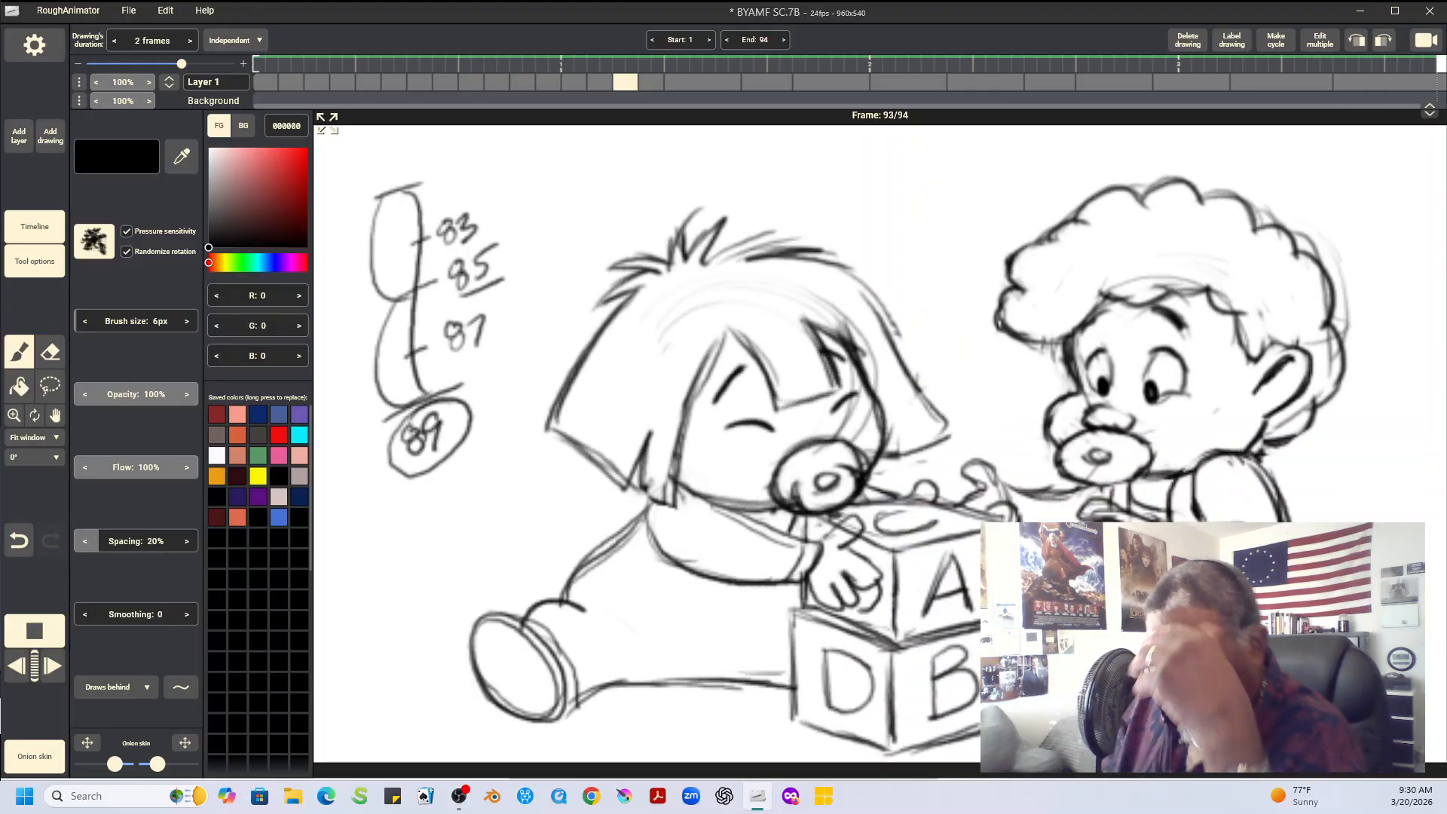
{"action": "key", "text": "space"}
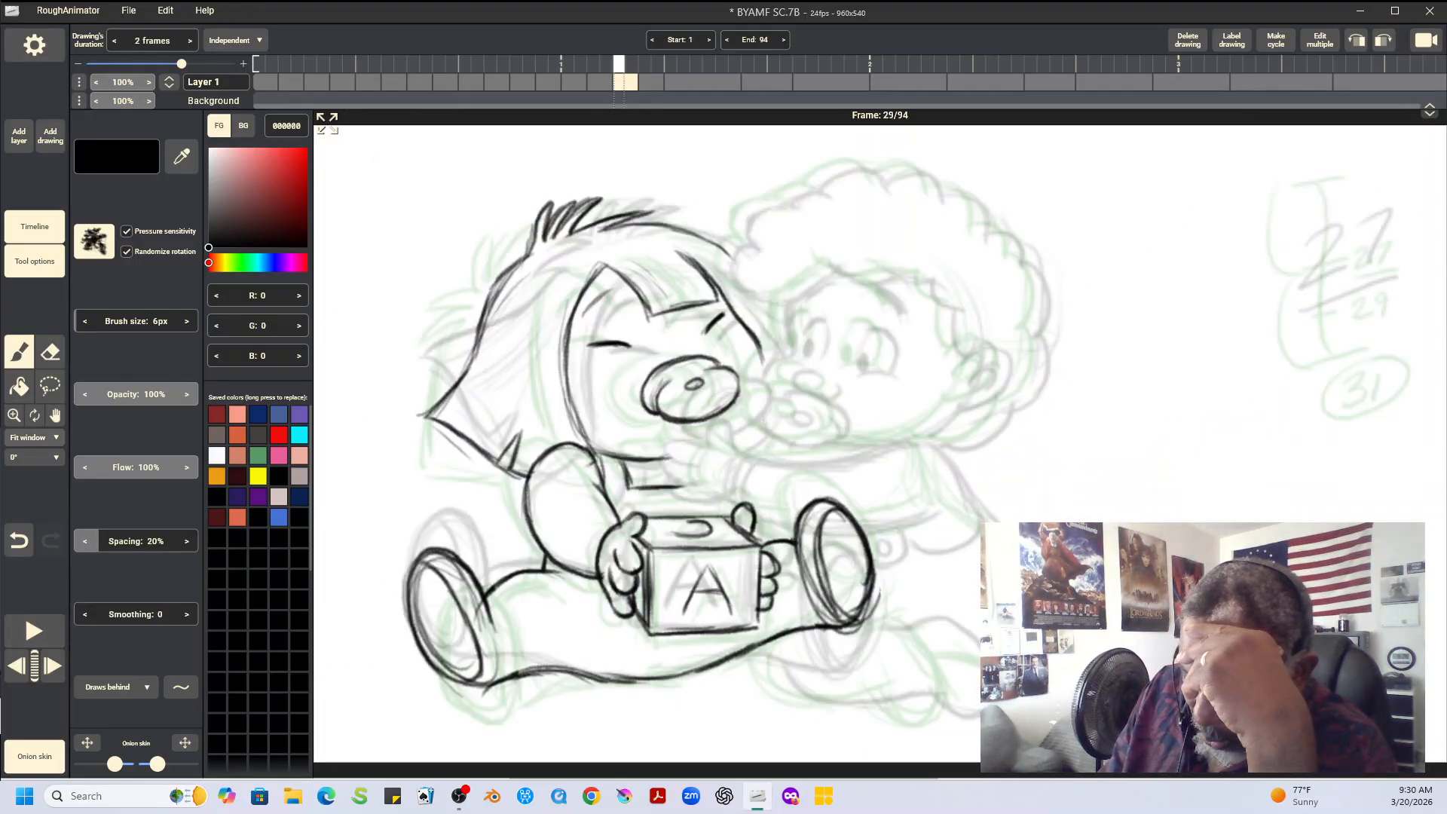
{"action": "left_click", "coordinate": [34, 437]}
{"action": "left_click", "coordinate": [22, 606]}
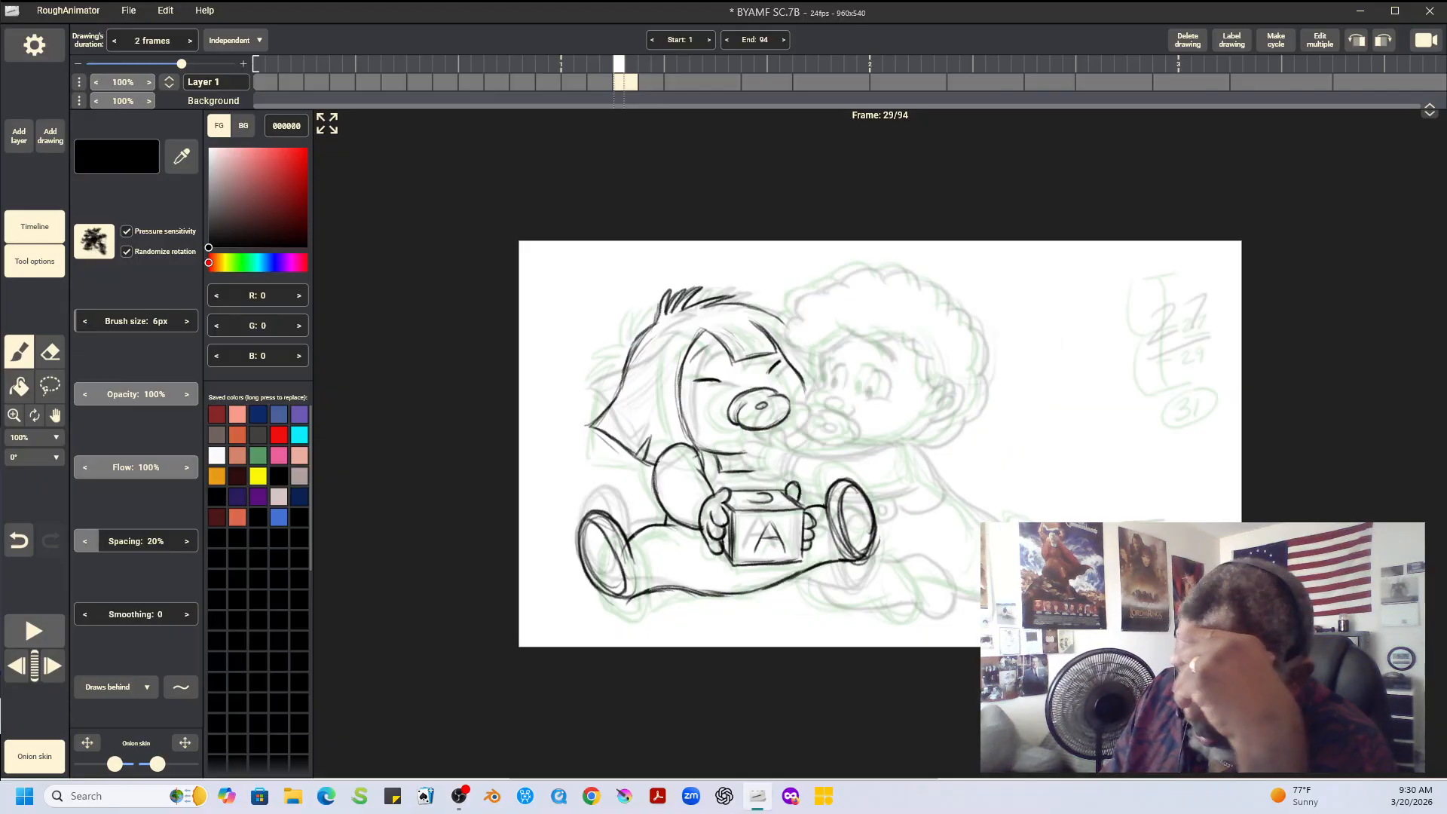
{"action": "left_click", "coordinate": [55, 416]}
{"action": "left_click_drag", "start_coordinate": [867, 445], "coordinate": [665, 320]}
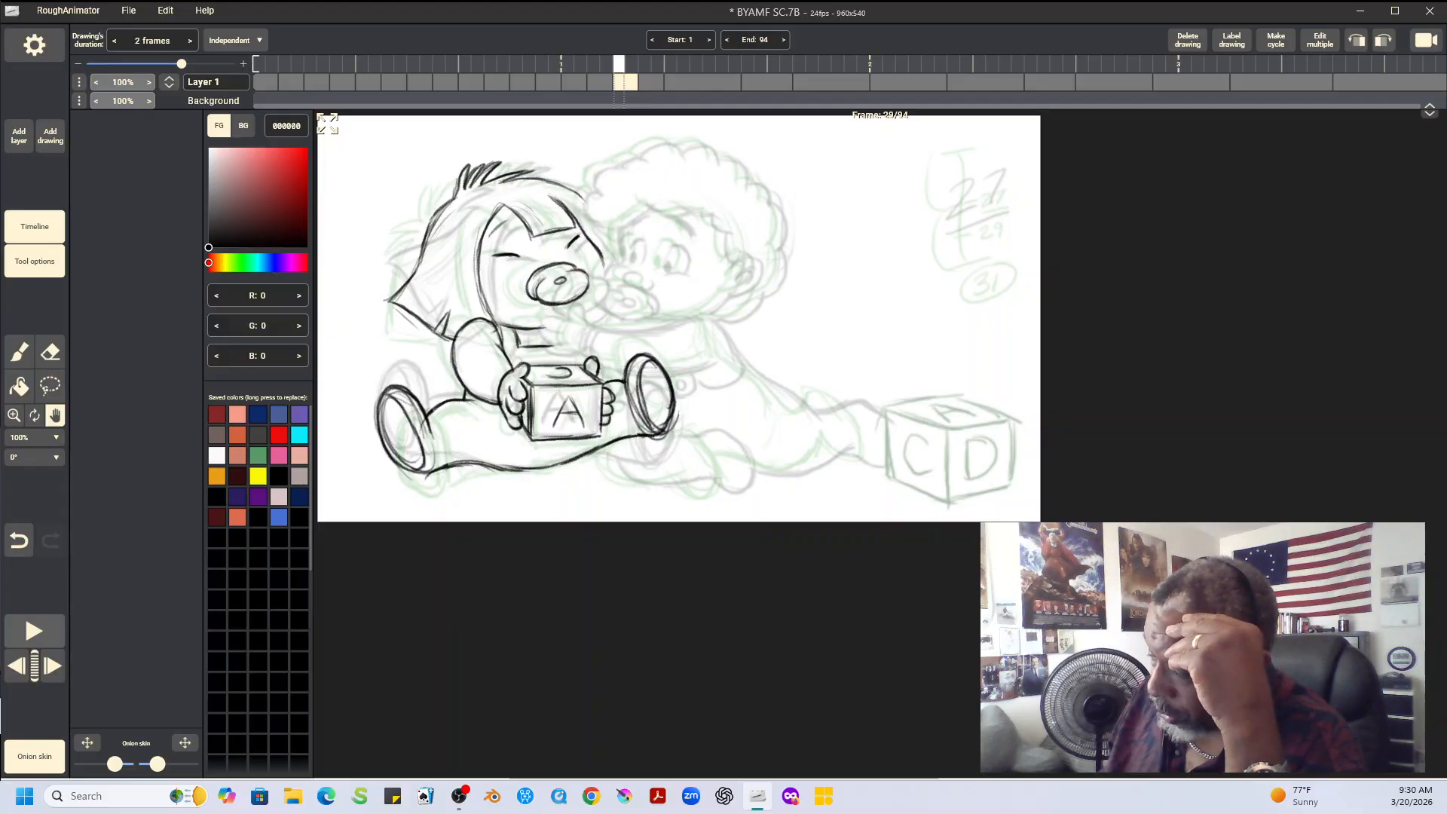
{"action": "key", "text": "Left"}
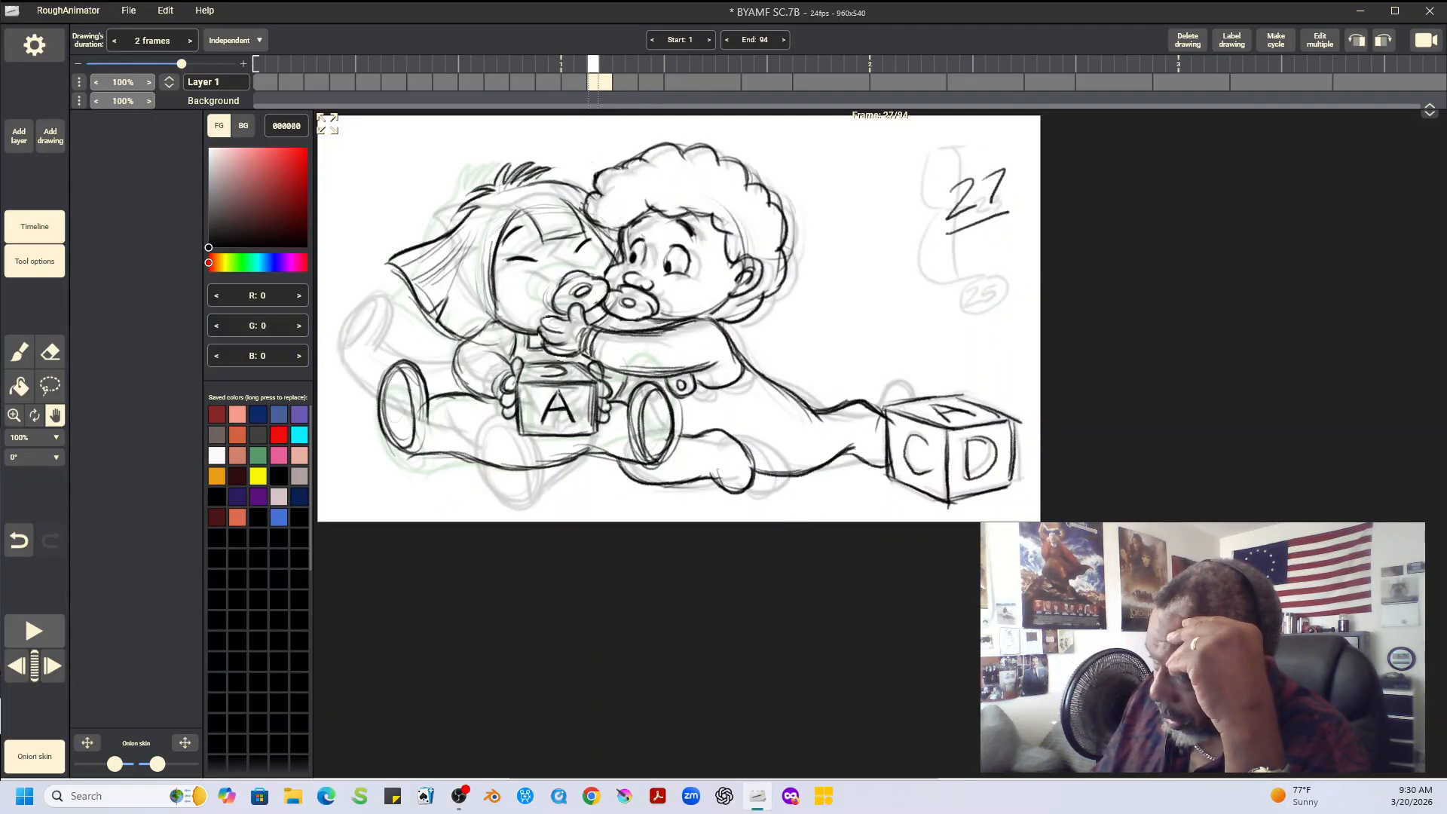
{"action": "key", "text": "Right"}
{"action": "key", "text": "Right"}
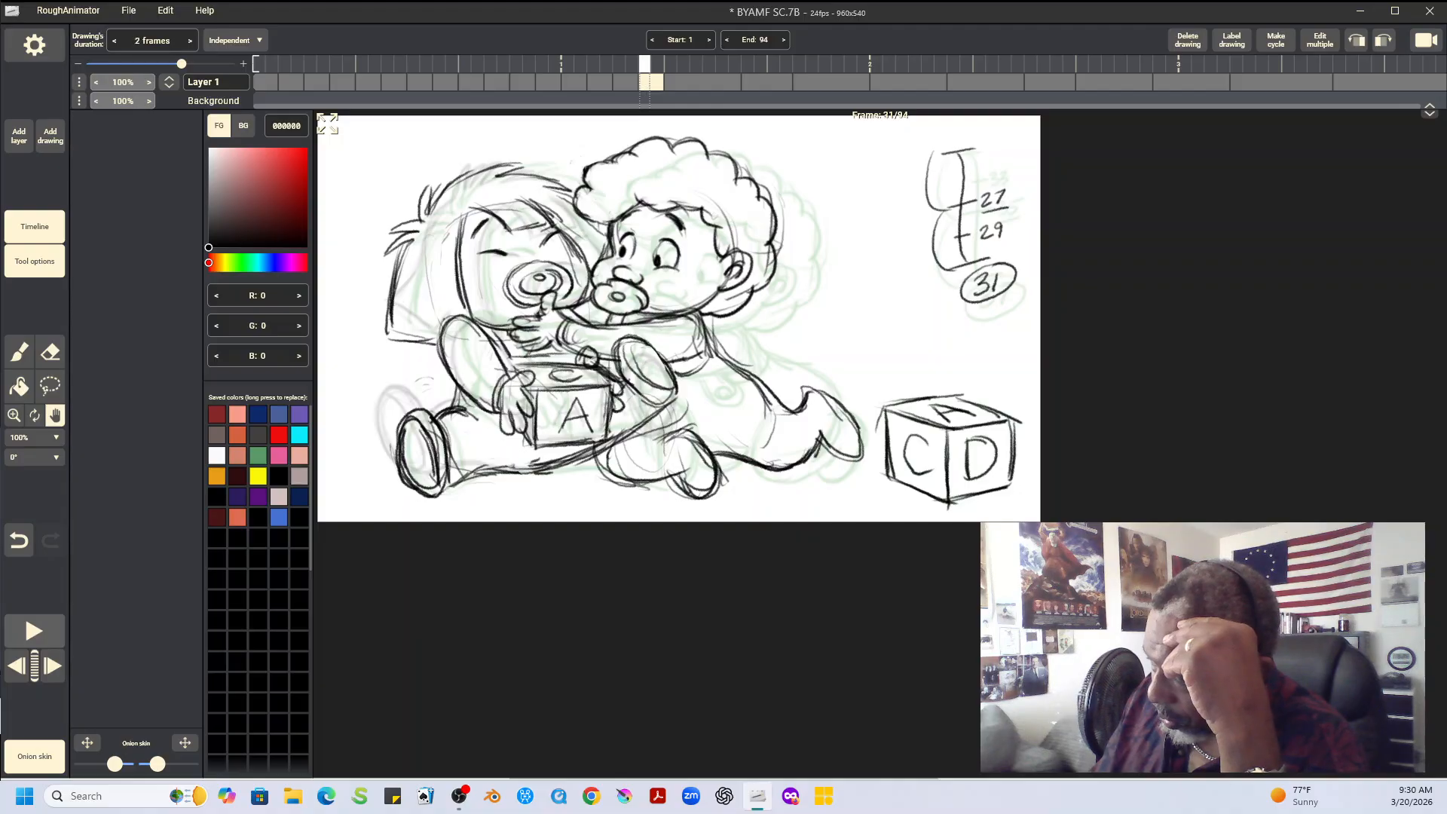
{"action": "key", "text": "Left"}
{"action": "key", "text": "Left"}
{"action": "key", "text": "Right"}
{"action": "key", "text": "Right"}
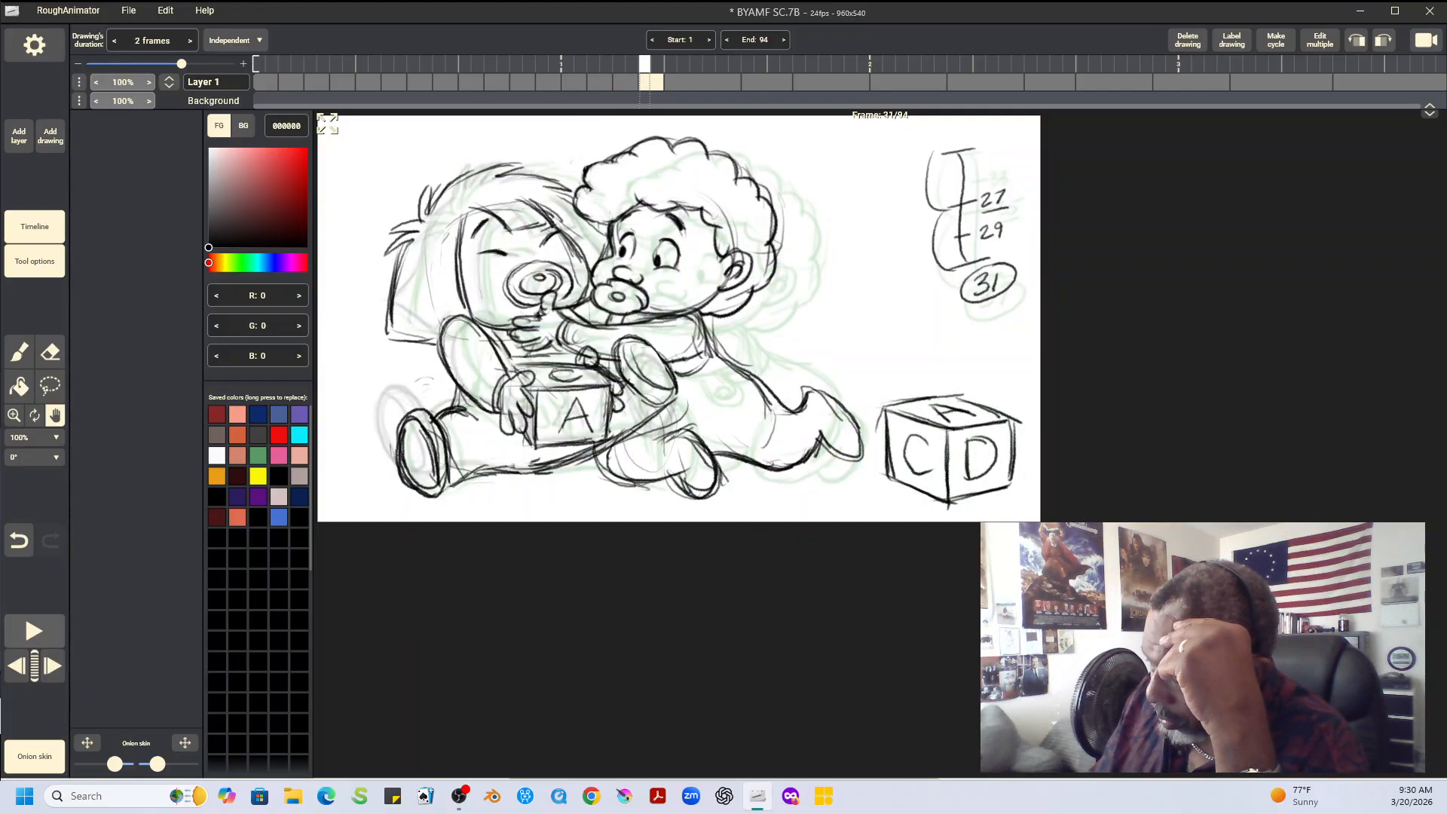
{"action": "key", "text": "Left"}
{"action": "key", "text": "Left"}
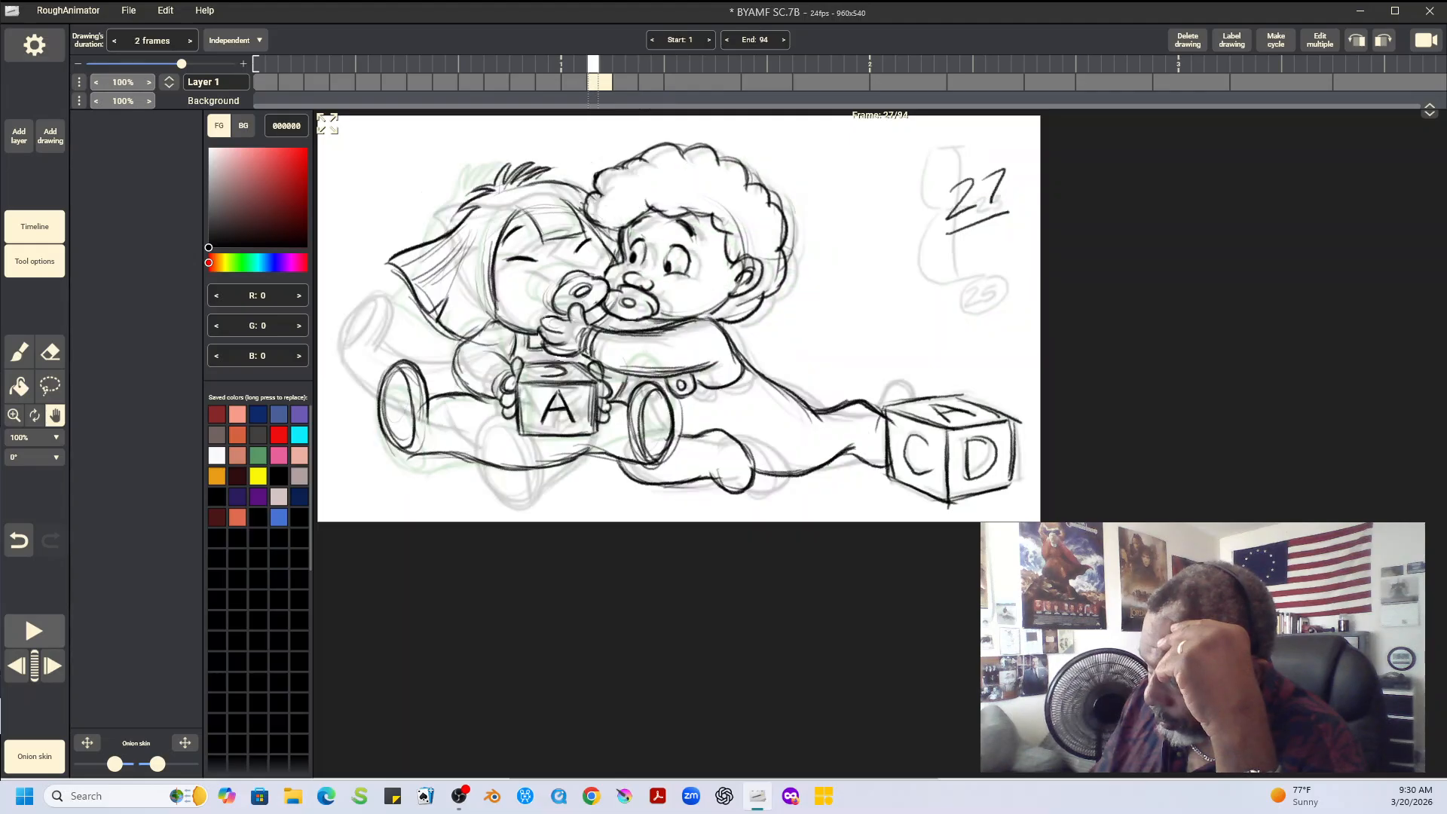
{"action": "key", "text": "Right"}
{"action": "key", "text": "Right"}
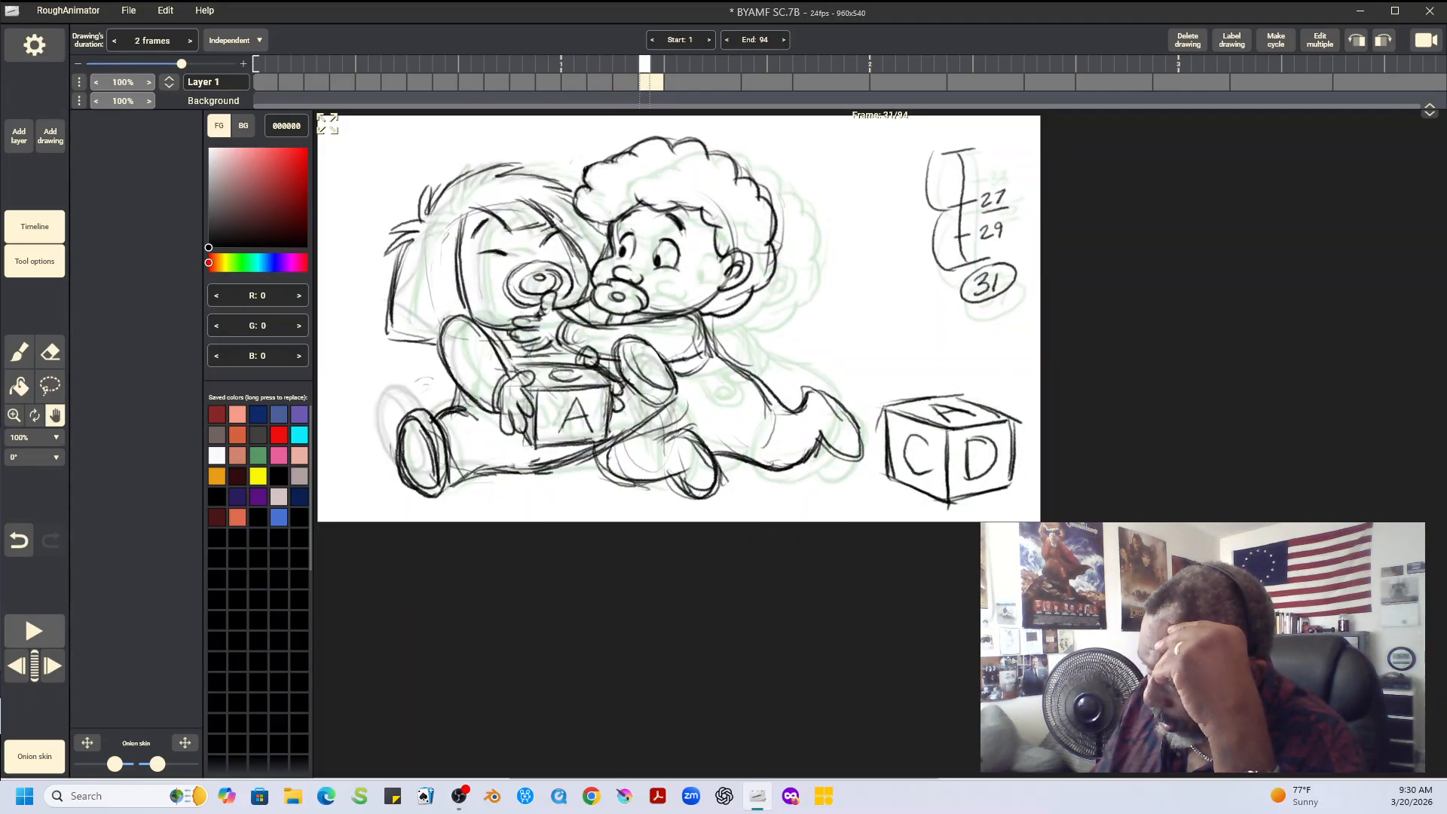
Copy the curly-haired baby's head from frame 31 into frame 29 and offset it 7 px in X and 5 px in Y
{"action": "key", "text": "l"}
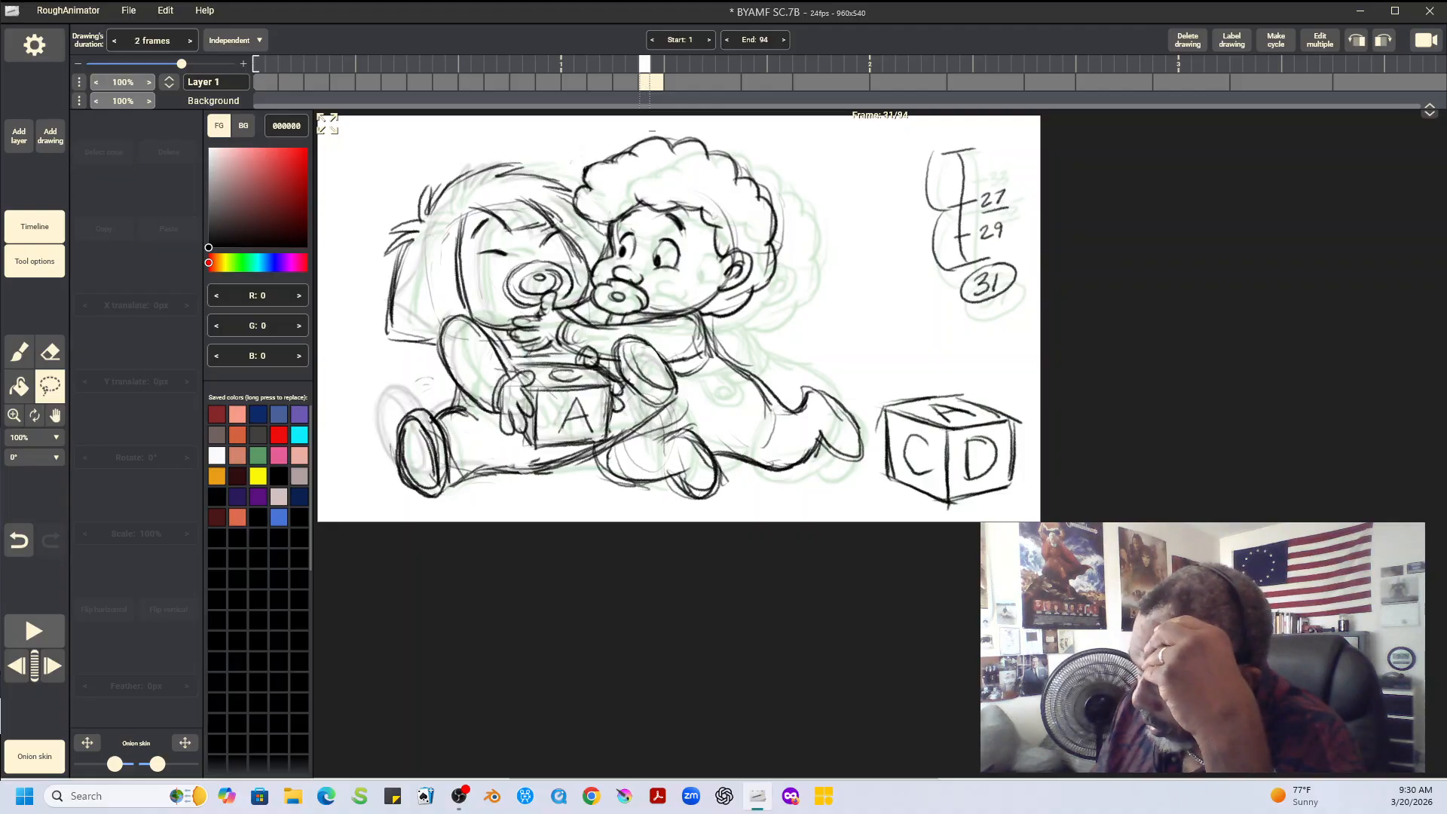
{"action": "mouse_move", "coordinate": [652, 131]}
{"action": "left_mouse_down"}
{"action": "mouse_move", "coordinate": [587, 149]}
{"action": "mouse_move", "coordinate": [574, 181]}
{"action": "mouse_move", "coordinate": [592, 222]}
{"action": "mouse_move", "coordinate": [587, 290]}
{"action": "mouse_move", "coordinate": [599, 313]}
{"action": "mouse_move", "coordinate": [709, 313]}
{"action": "mouse_move", "coordinate": [692, 310]}
{"action": "mouse_move", "coordinate": [769, 143]}
{"action": "mouse_move", "coordinate": [653, 133]}
{"action": "left_mouse_up"}
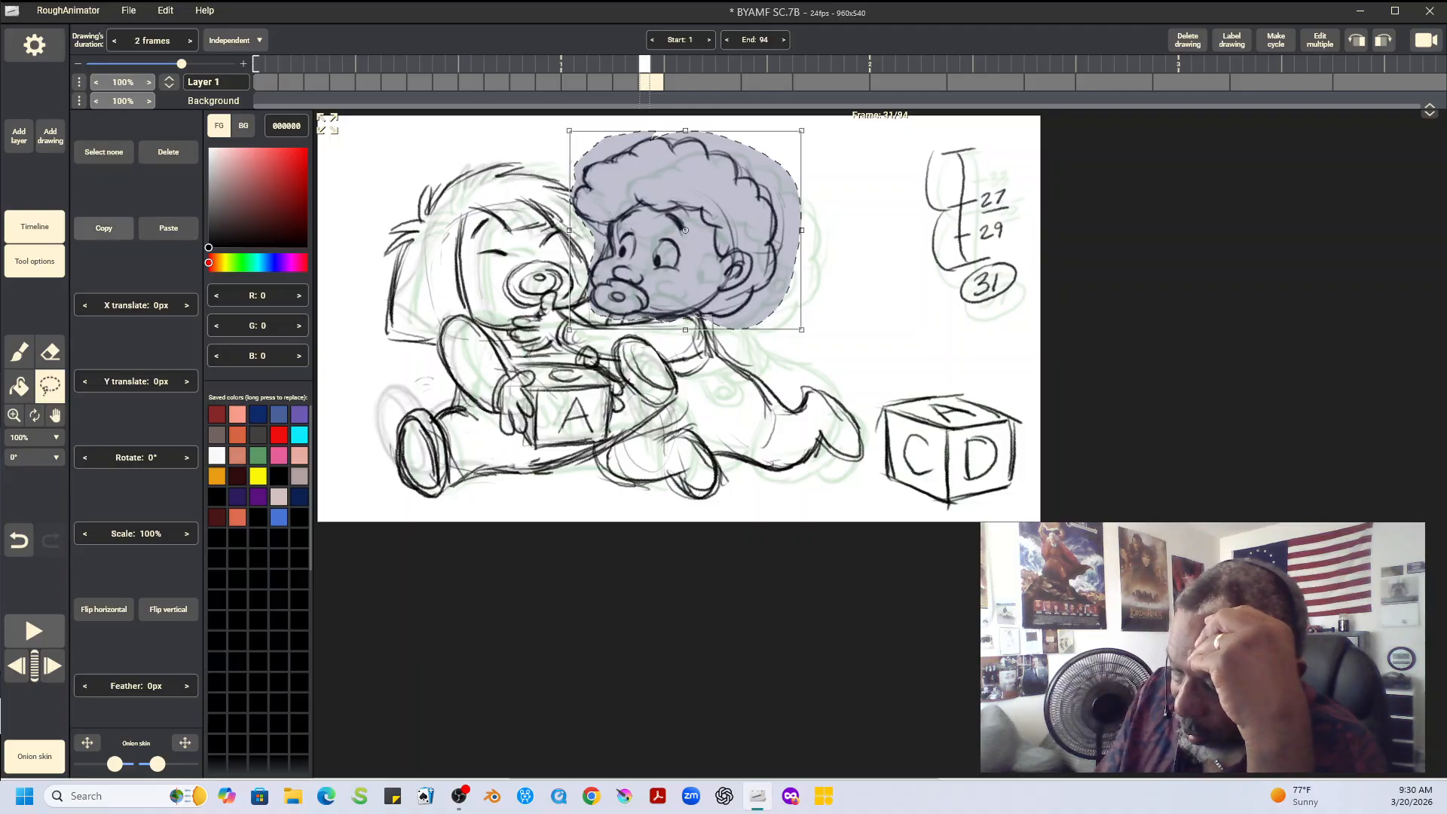
{"action": "left_click", "coordinate": [103, 228]}
{"action": "key", "text": "Left"}
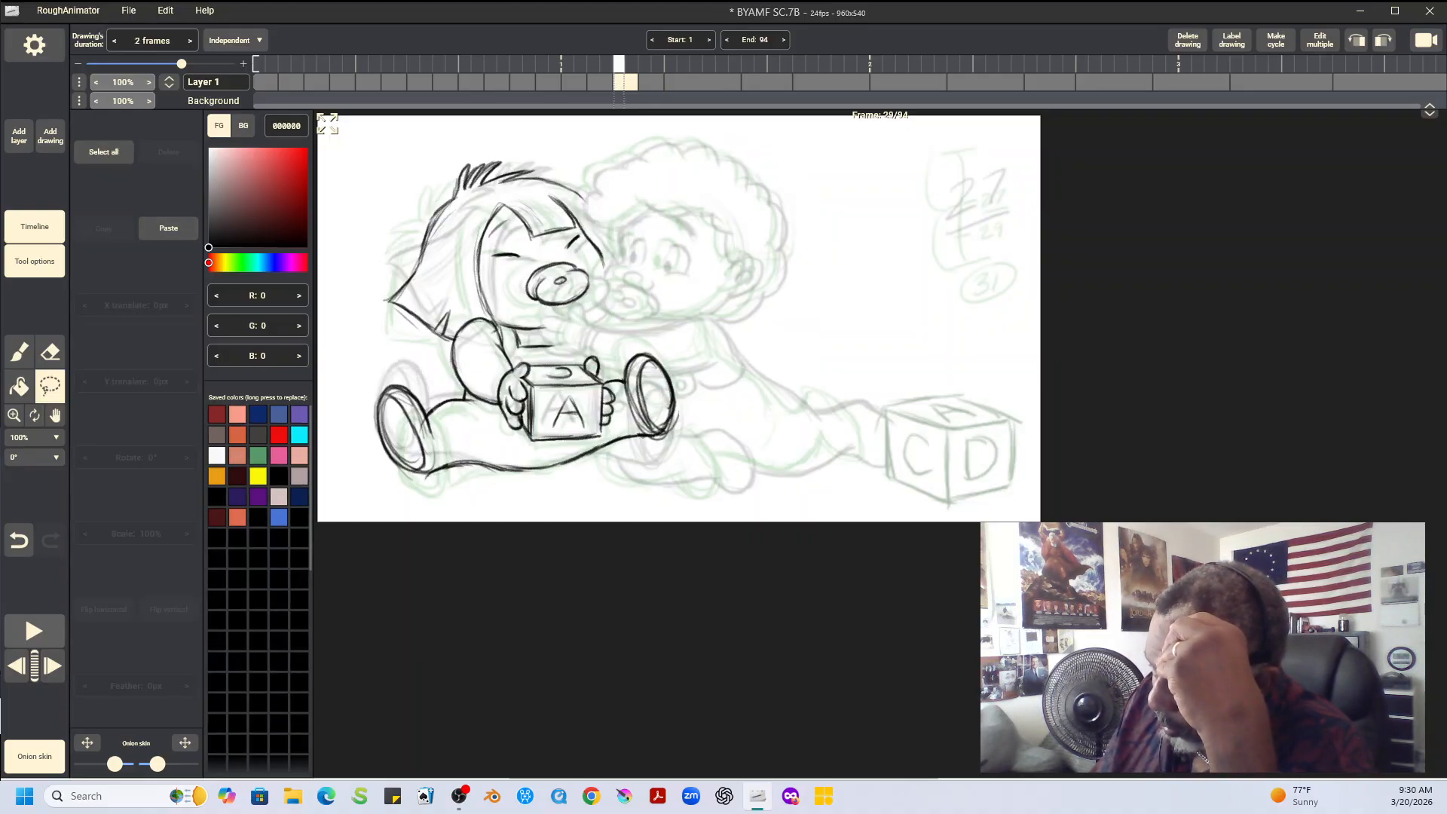
{"action": "left_click", "coordinate": [168, 228]}
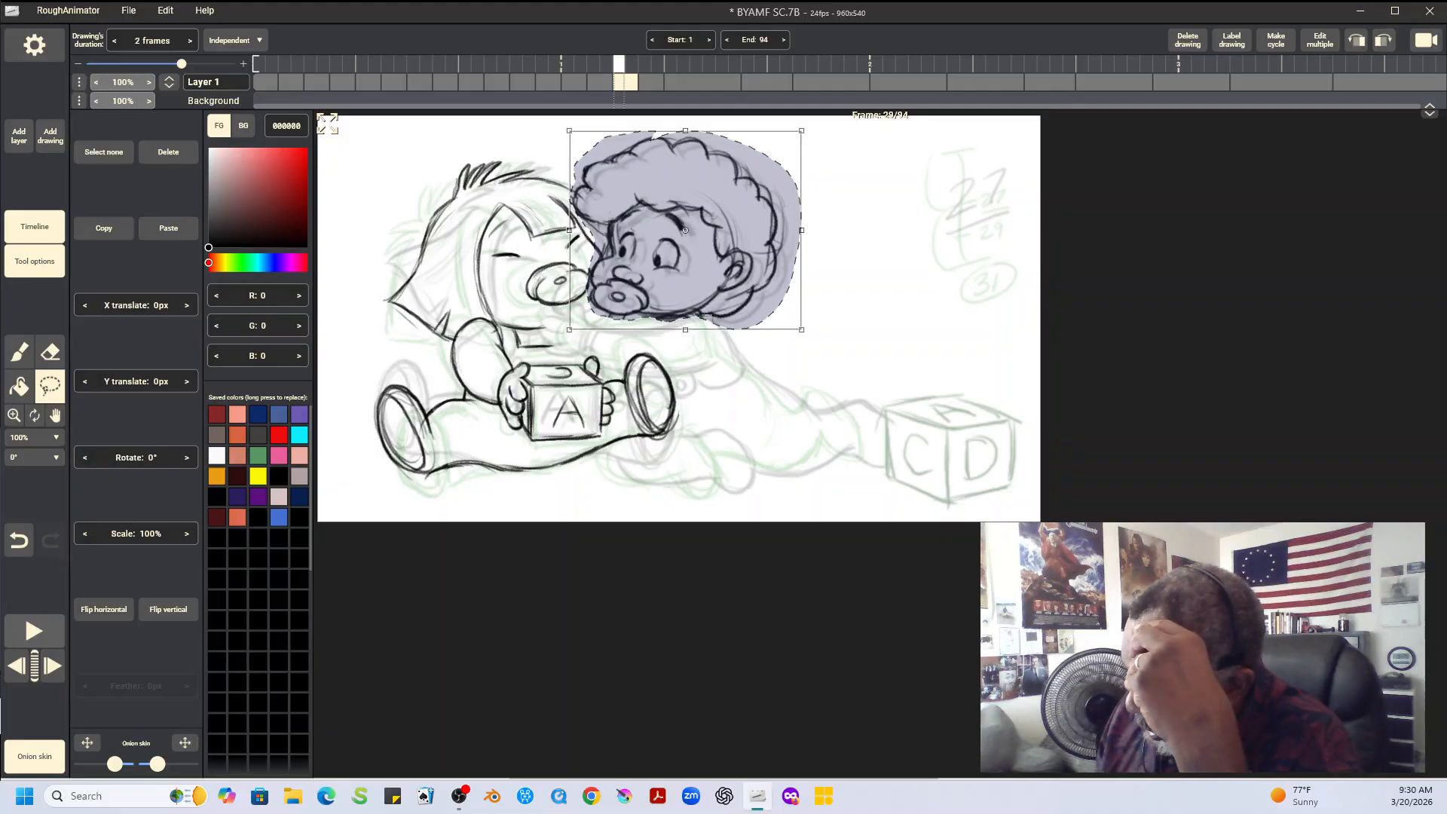
{"action": "left_click_drag", "start_coordinate": [678, 252], "coordinate": [683, 256]}
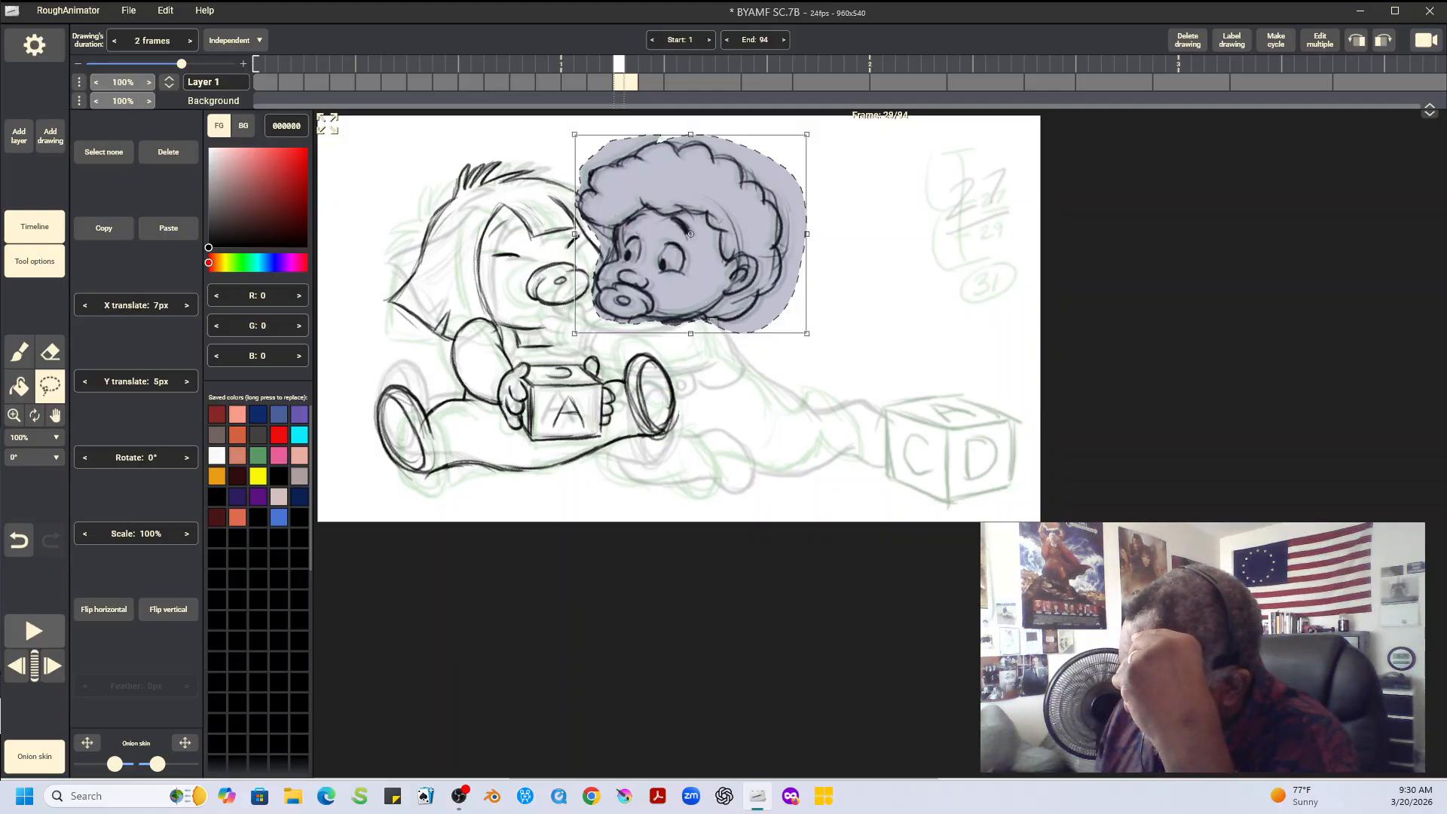
{"action": "key", "text": "ctrl+d"}
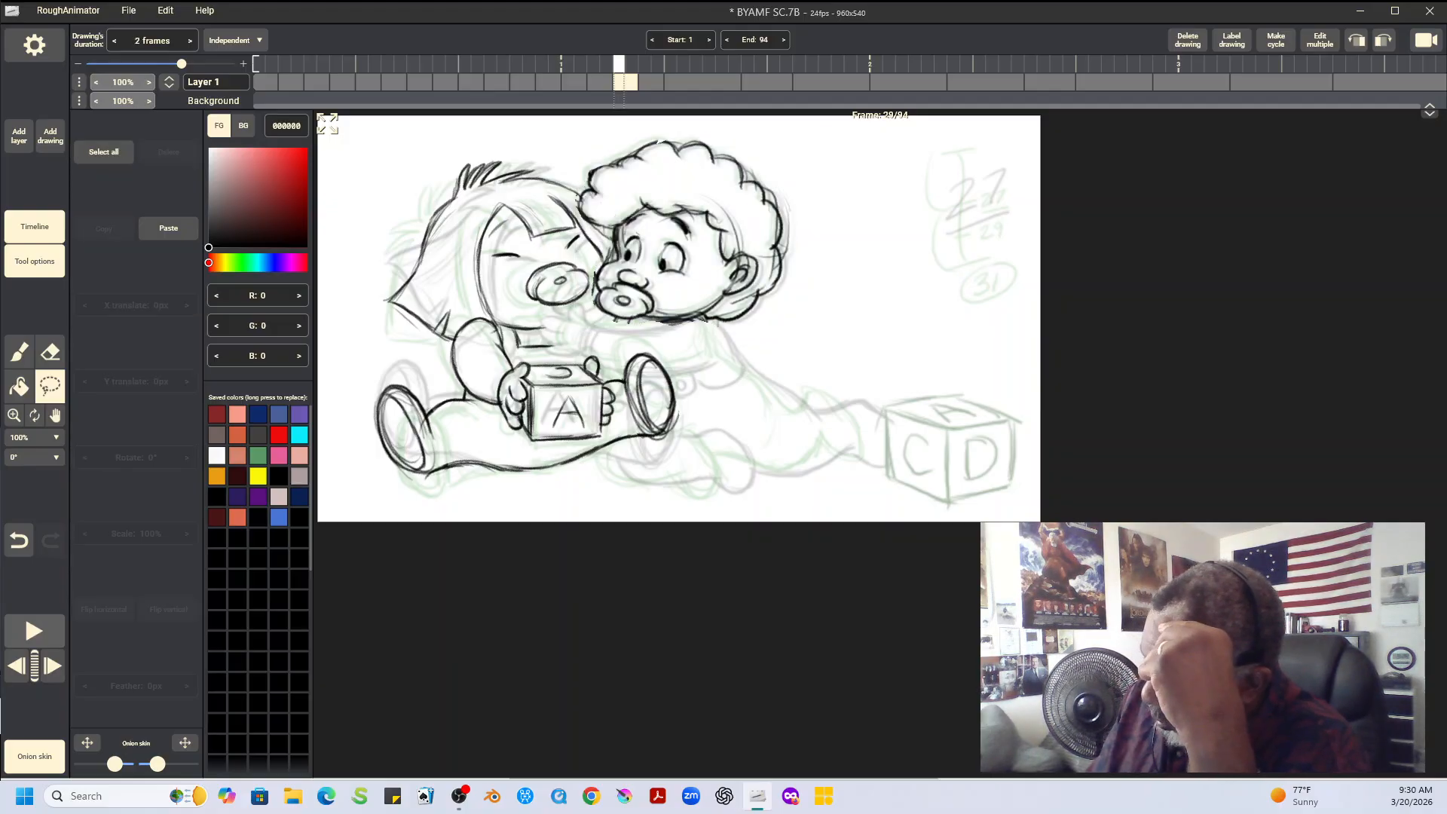
Check the pasted head against frames 27 and 31 and erase the stray neck lines beneath its chin
{"action": "key", "text": "Left"}
{"action": "key", "text": "Right"}
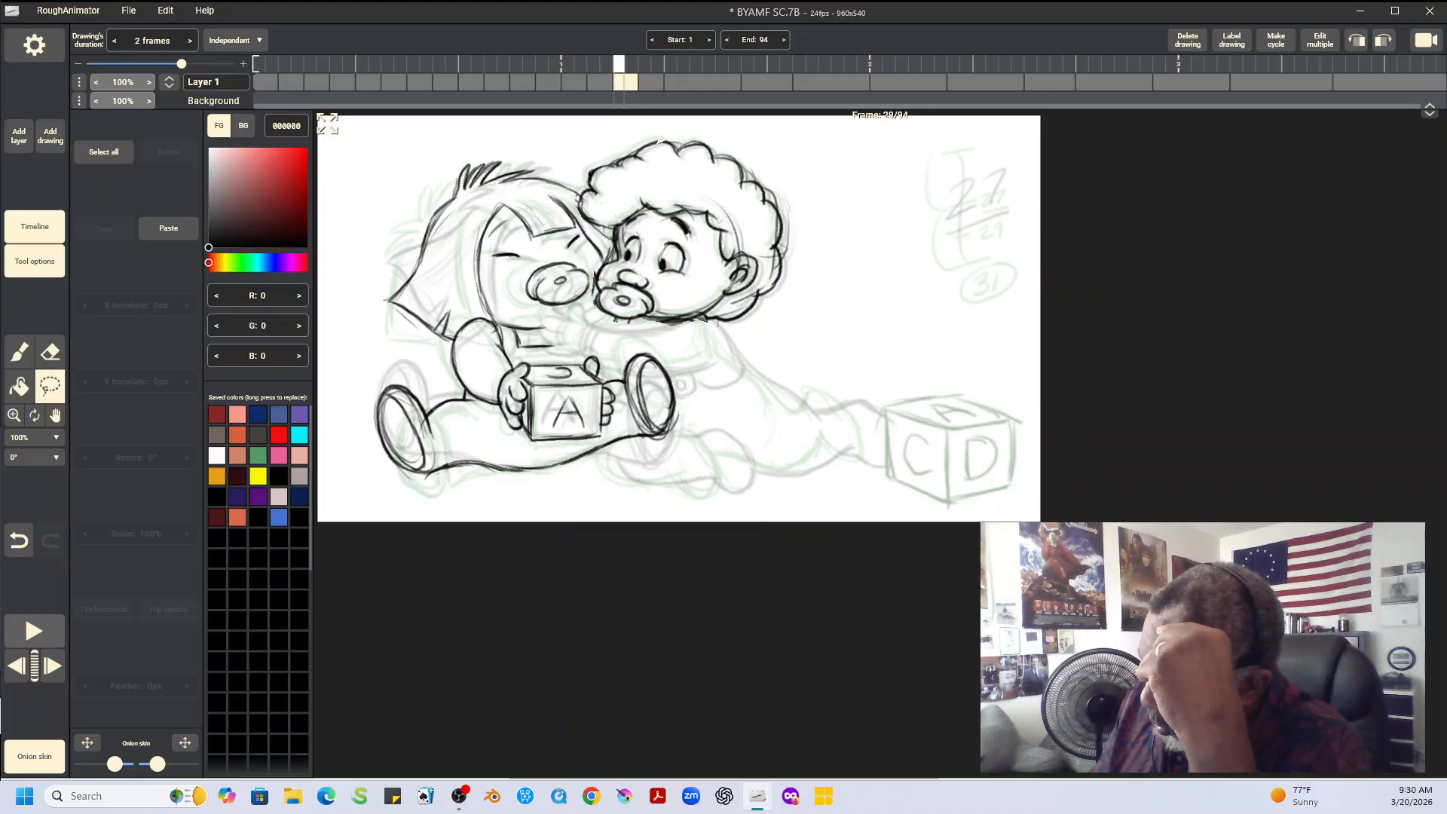
{"action": "key", "text": "Right"}
{"action": "key", "text": "Left"}
{"action": "key", "text": "Left"}
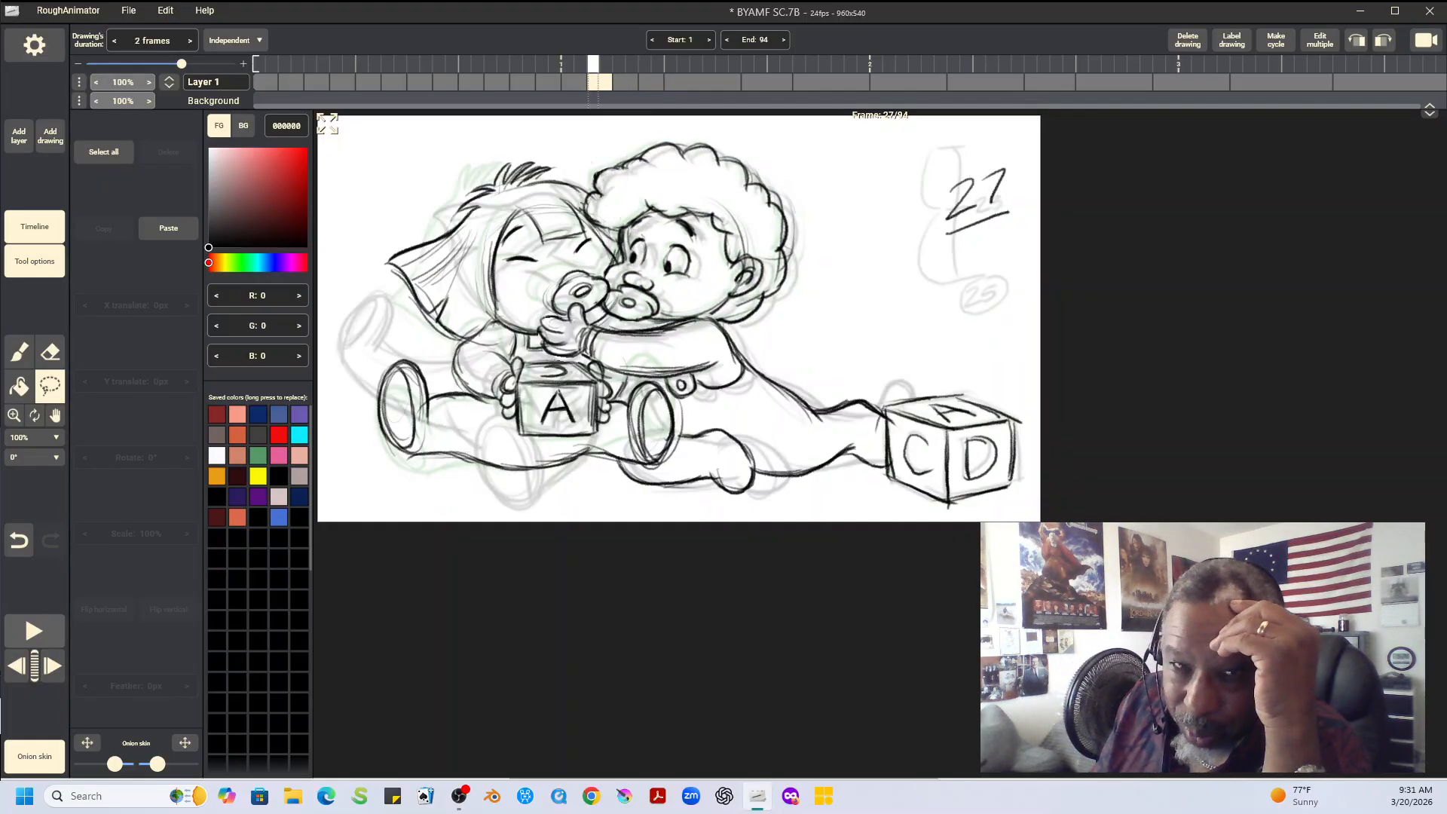
{"action": "key", "text": "Right"}
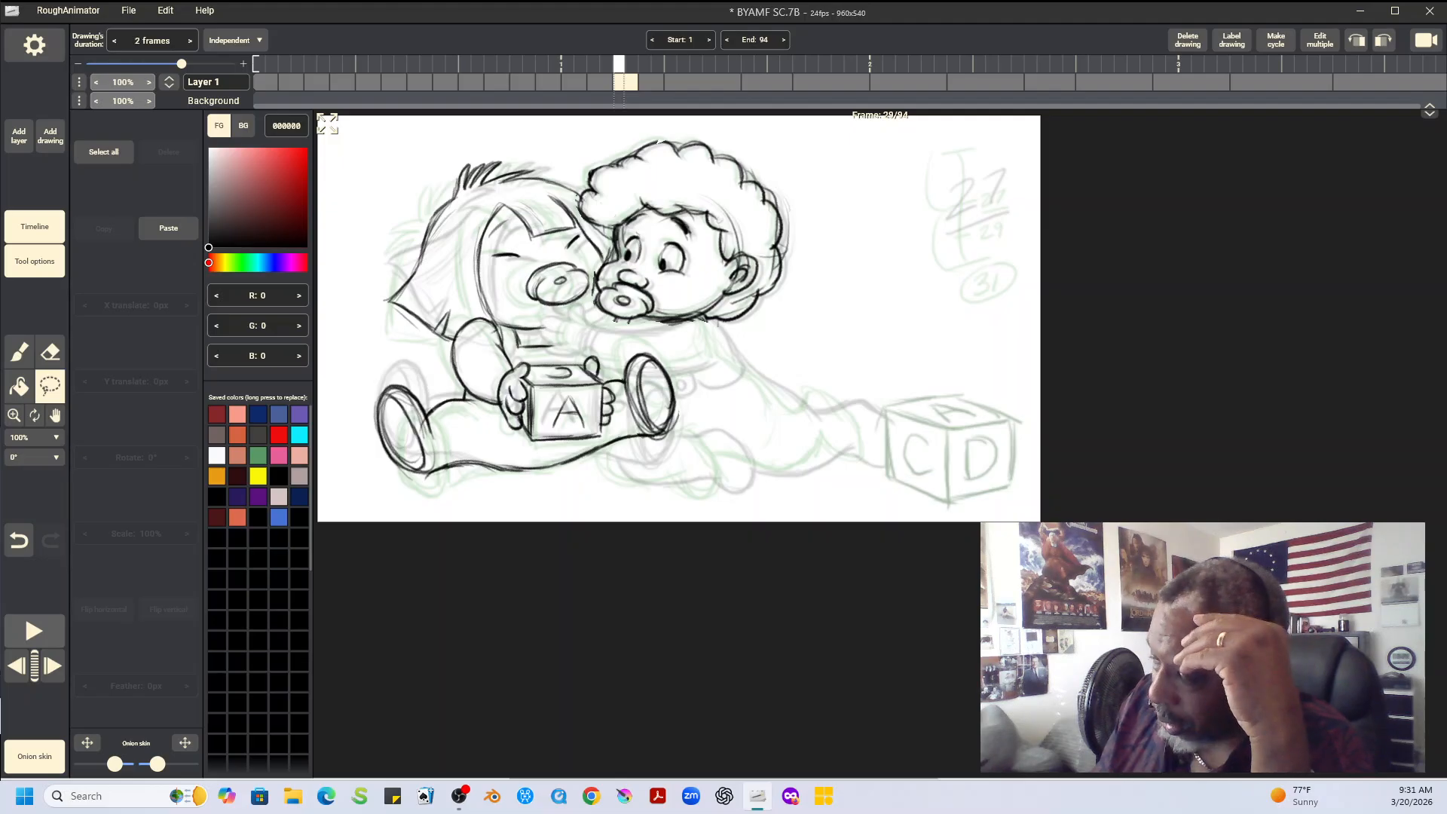
{"action": "key", "text": "Right"}
{"action": "key", "text": "Left"}
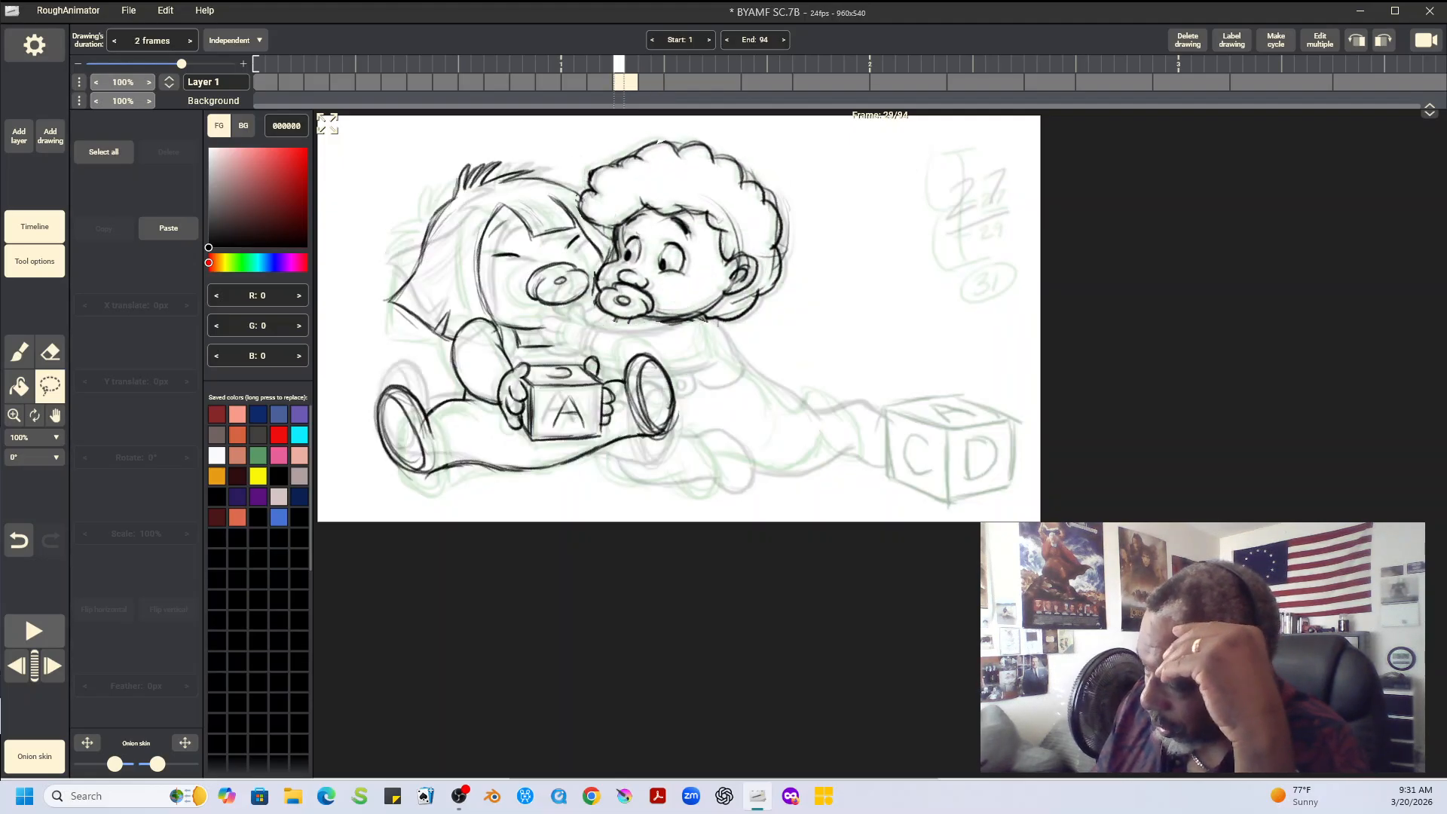
{"action": "key", "text": "e"}
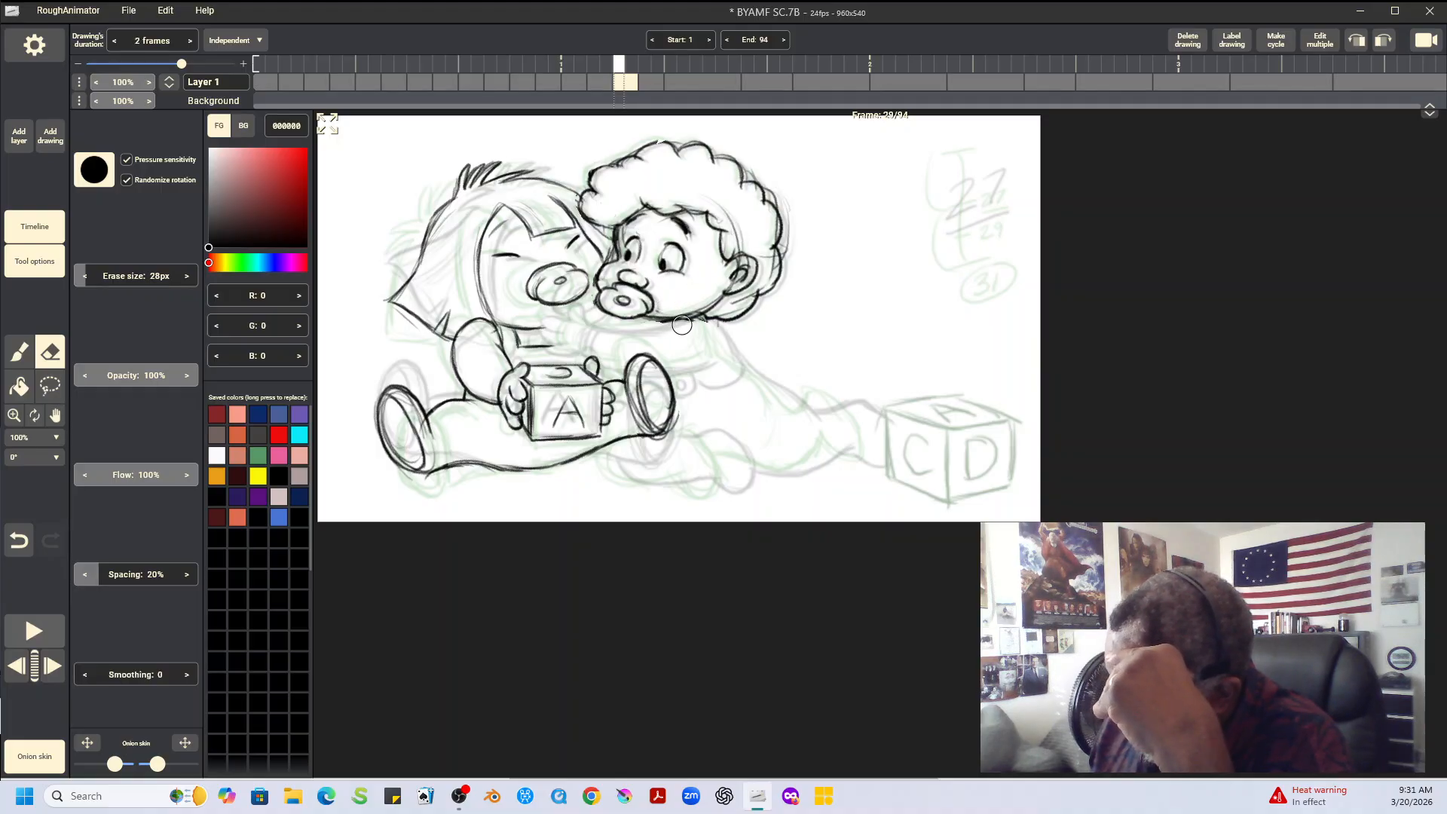
Compare the curly-haired baby's reaching hand across frames 27 to 31 and draw it below the other baby's pacifier on frame 29
{"action": "key", "text": "Left"}
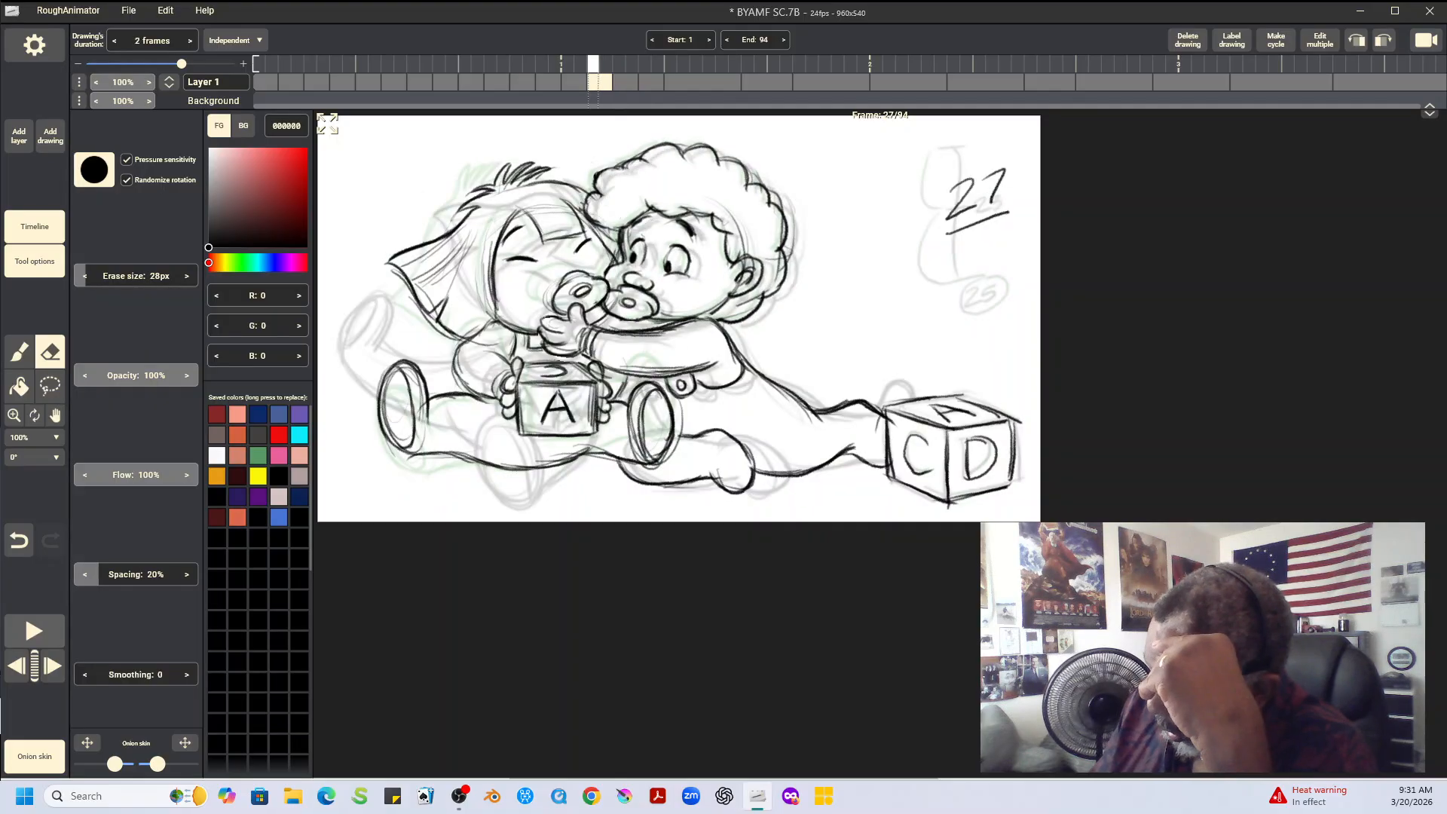
{"action": "key", "text": "Right"}
{"action": "key", "text": "Right"}
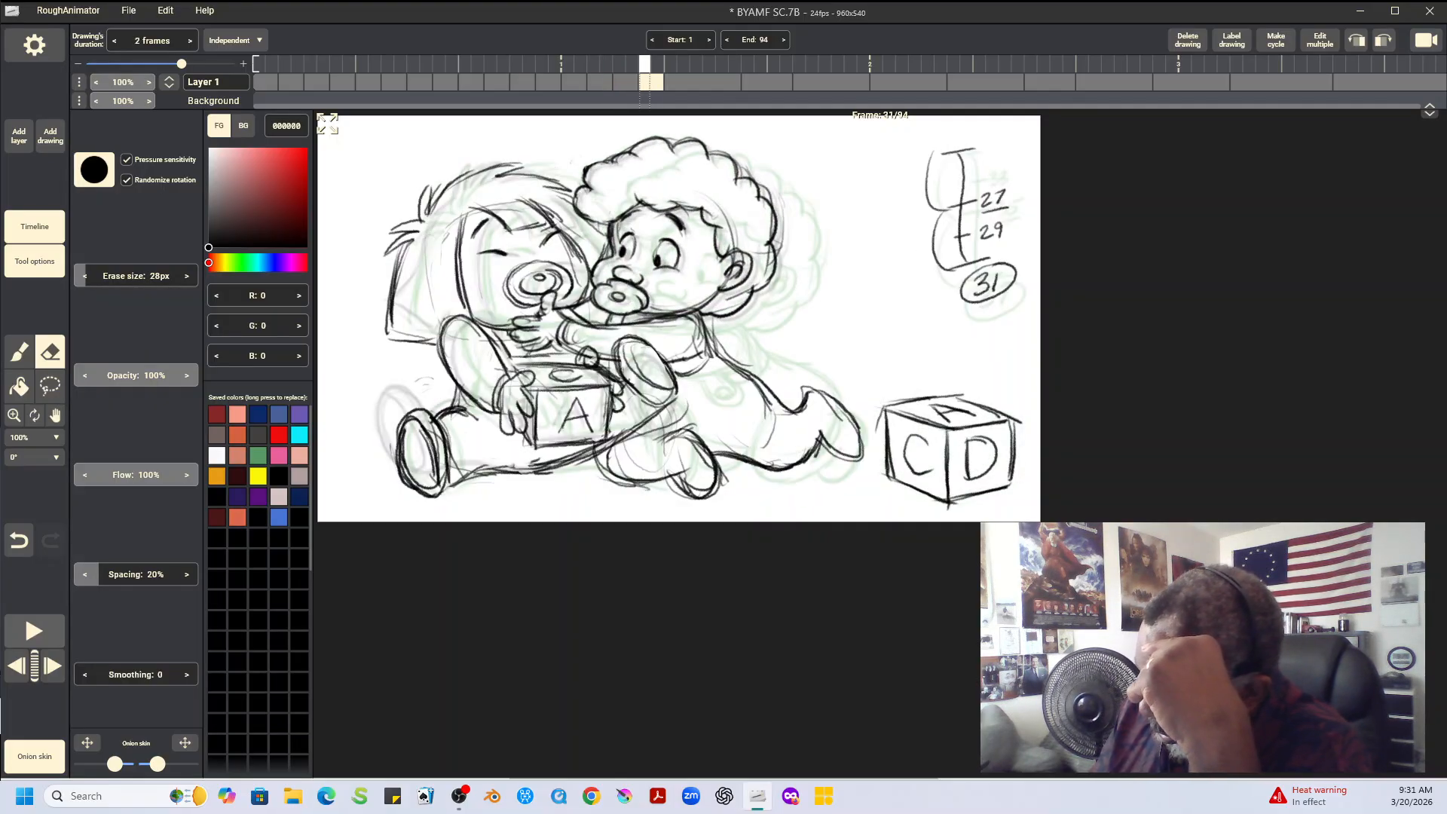
{"action": "key", "text": "Left"}
{"action": "key", "text": "Left"}
{"action": "key", "text": "Right"}
{"action": "key", "text": "Right"}
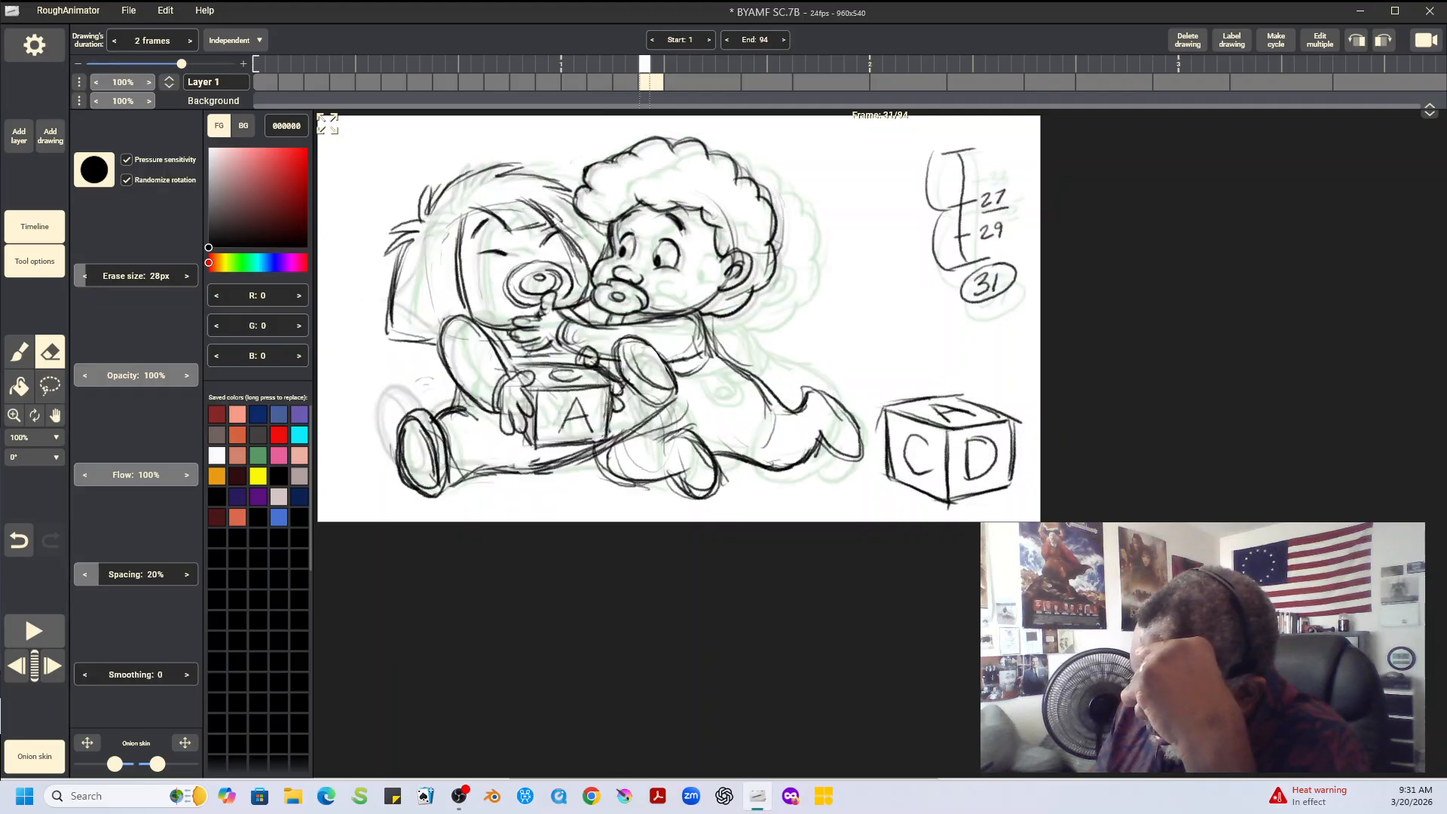
{"action": "key", "text": "Left"}
{"action": "key", "text": "Left"}
{"action": "key", "text": "Right"}
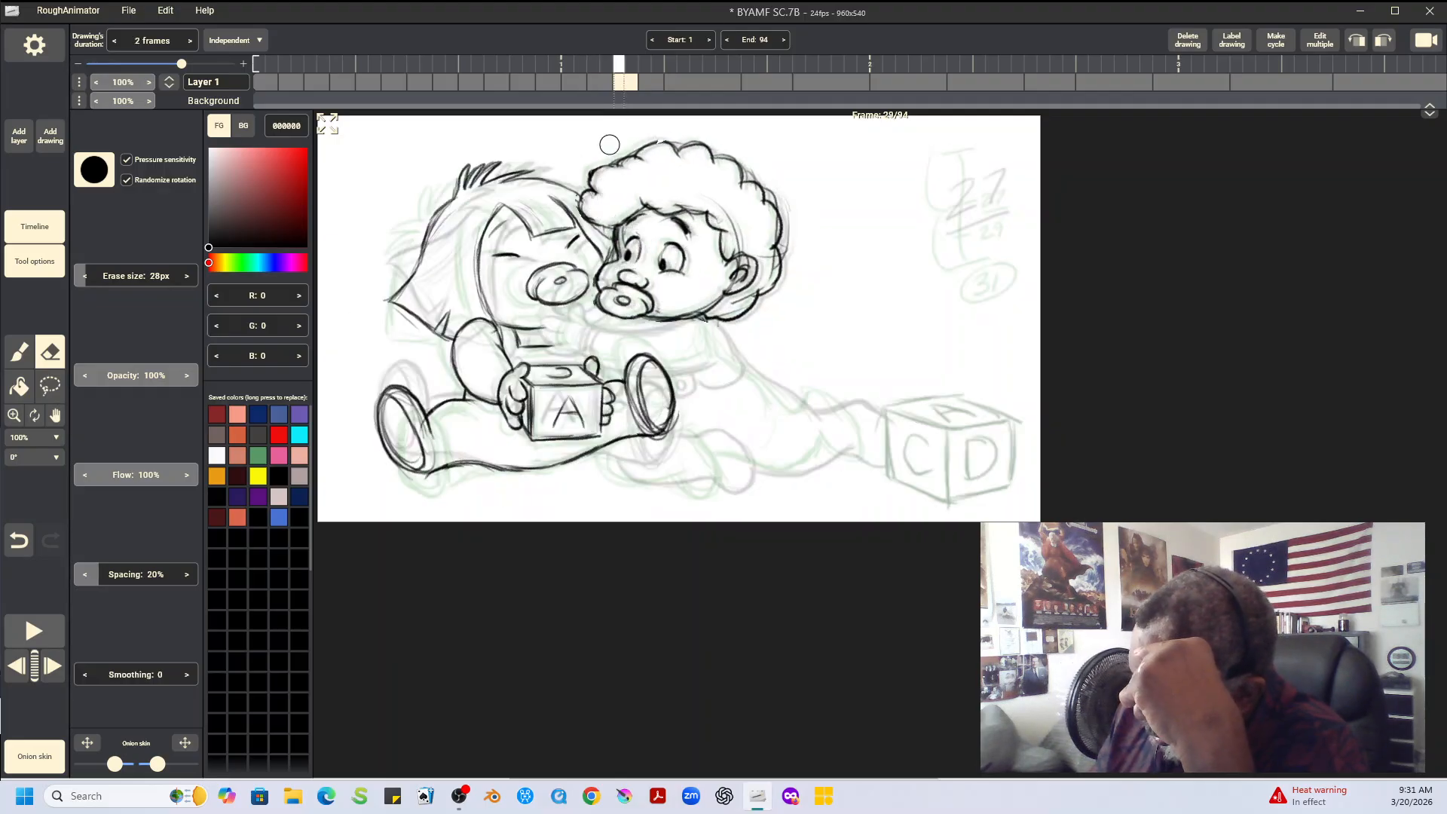
{"action": "key", "text": "b"}
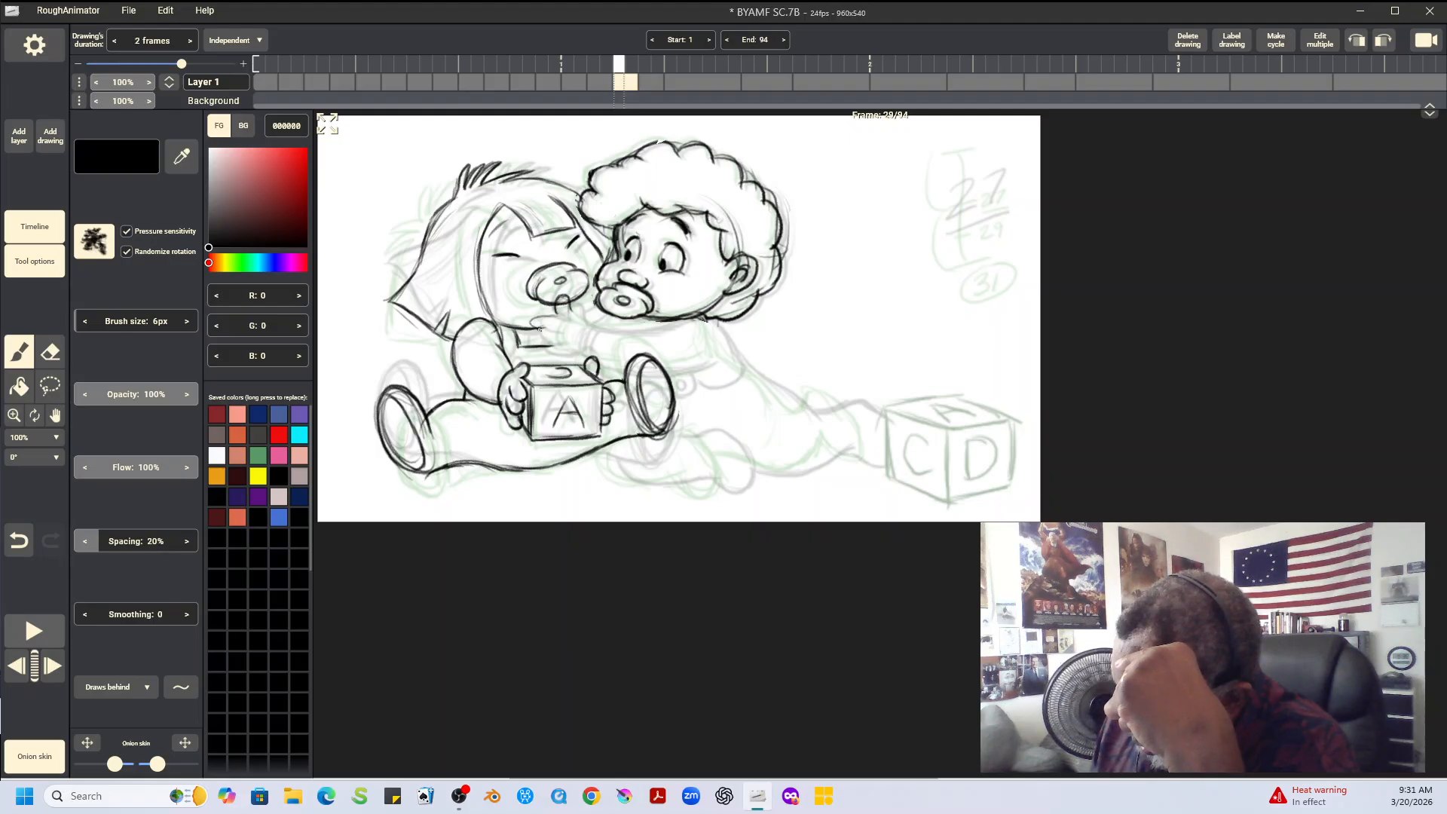
{"action": "left_click_drag", "start_coordinate": [561, 318], "coordinate": [538, 329]}
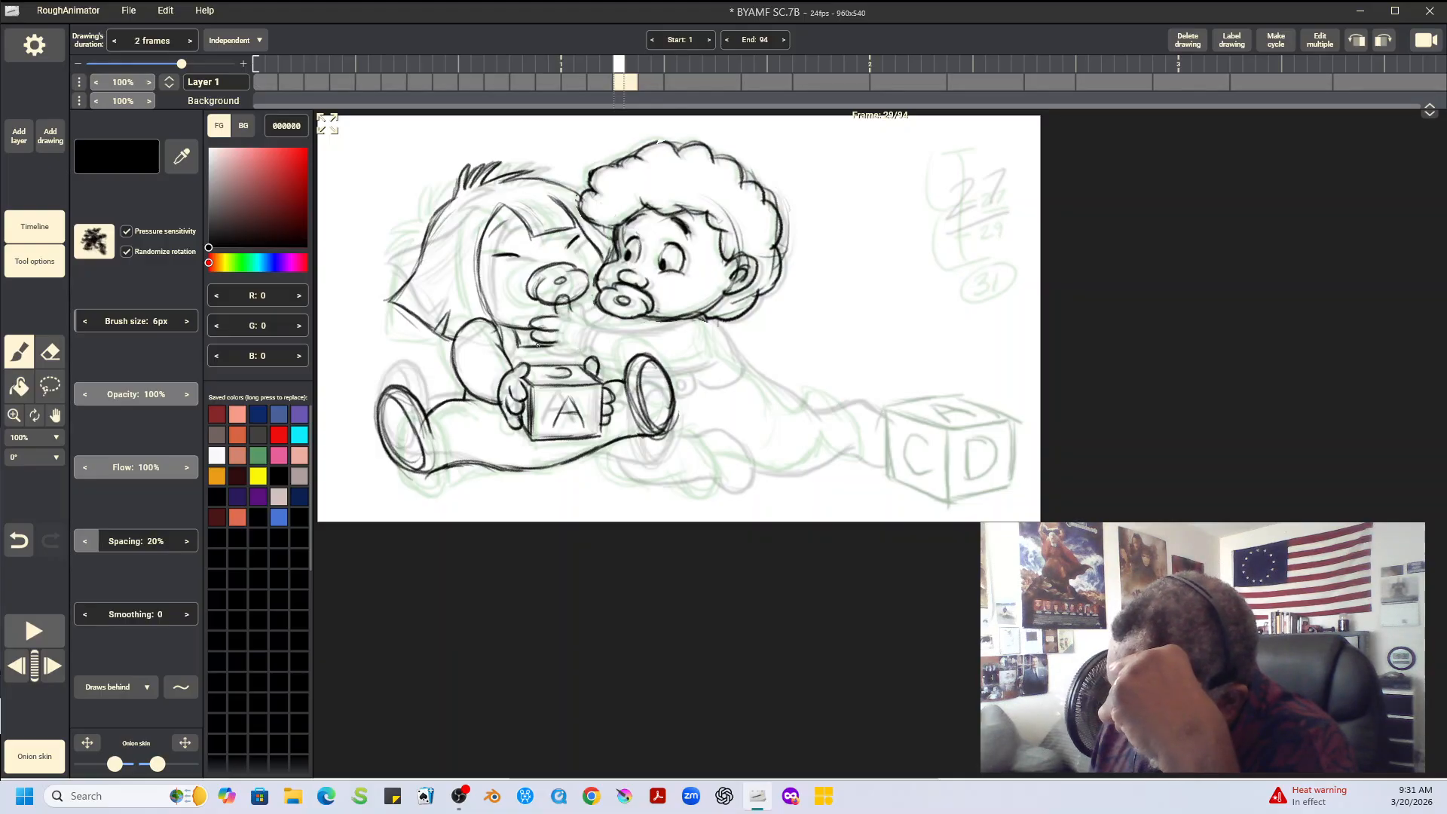
{"action": "mouse_move", "coordinate": [542, 343]}
{"action": "left_mouse_down"}
{"action": "mouse_move", "coordinate": [579, 351]}
{"action": "mouse_move", "coordinate": [578, 335]}
{"action": "mouse_move", "coordinate": [582, 348]}
{"action": "left_mouse_up"}
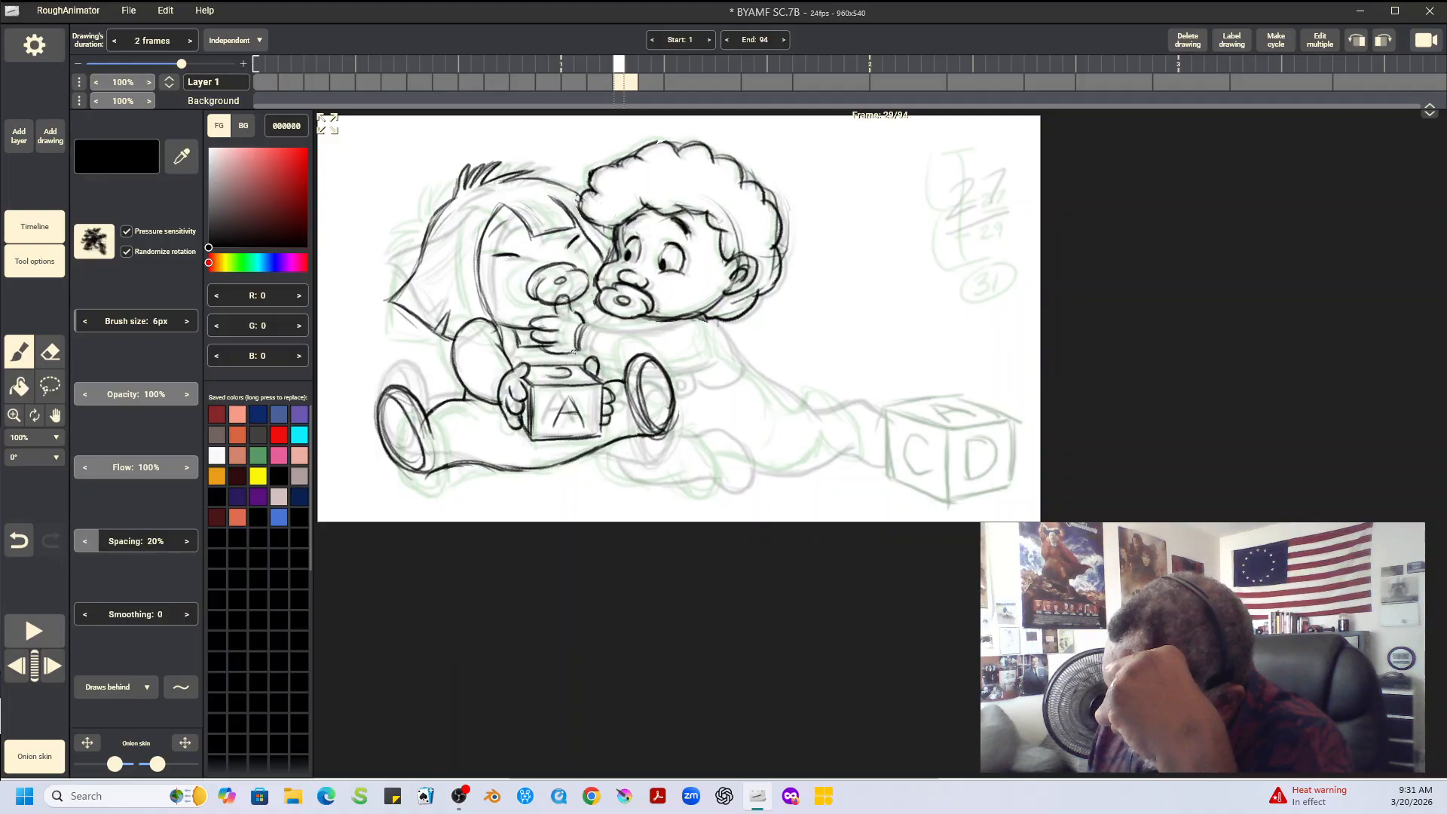
Check the reaching hand against the neighbouring drawings and erase the straight-haired baby's lines that run through it on frame 29
{"action": "key", "text": "Left"}
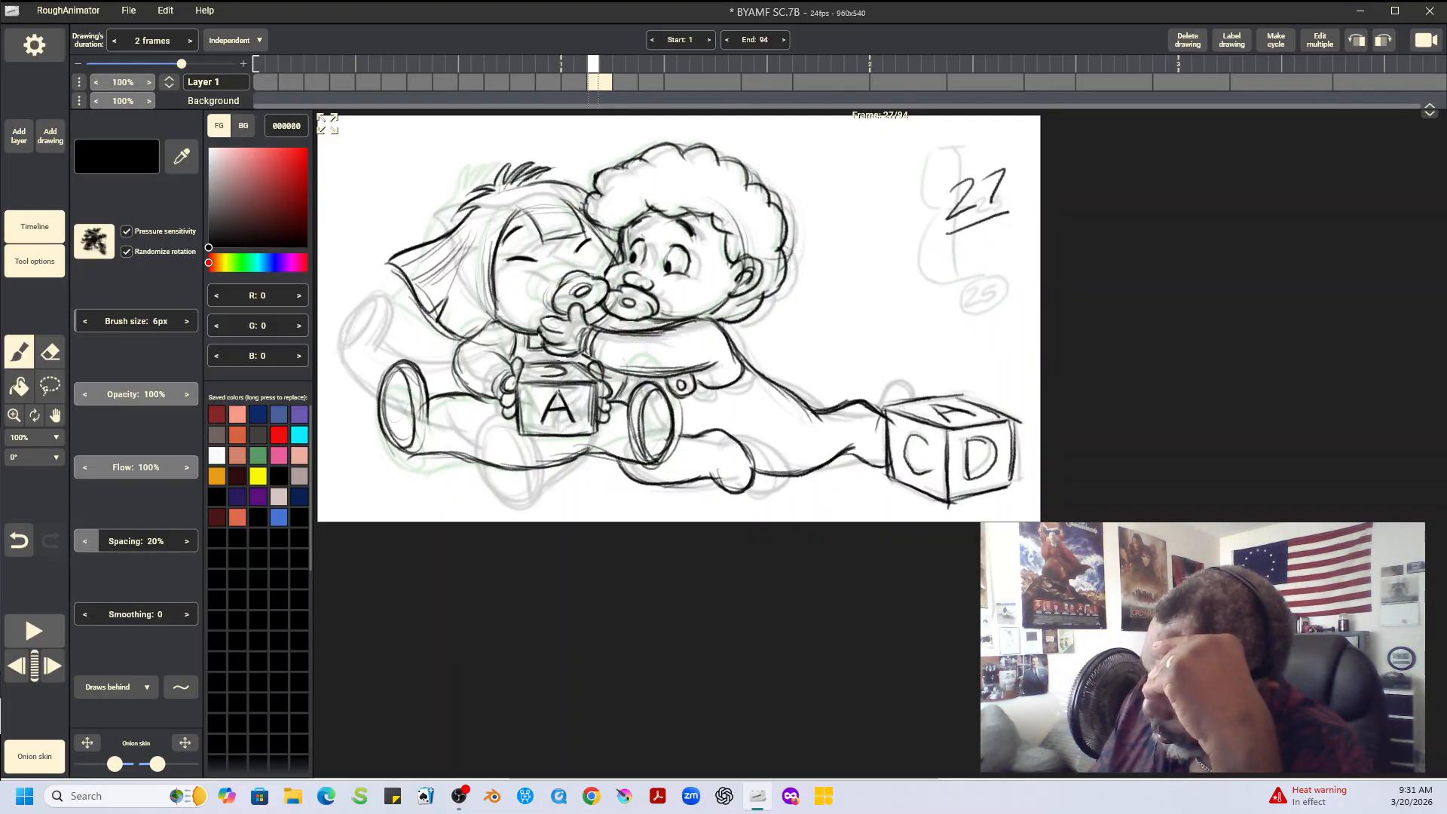
{"action": "key", "text": "Right"}
{"action": "key", "text": "Right"}
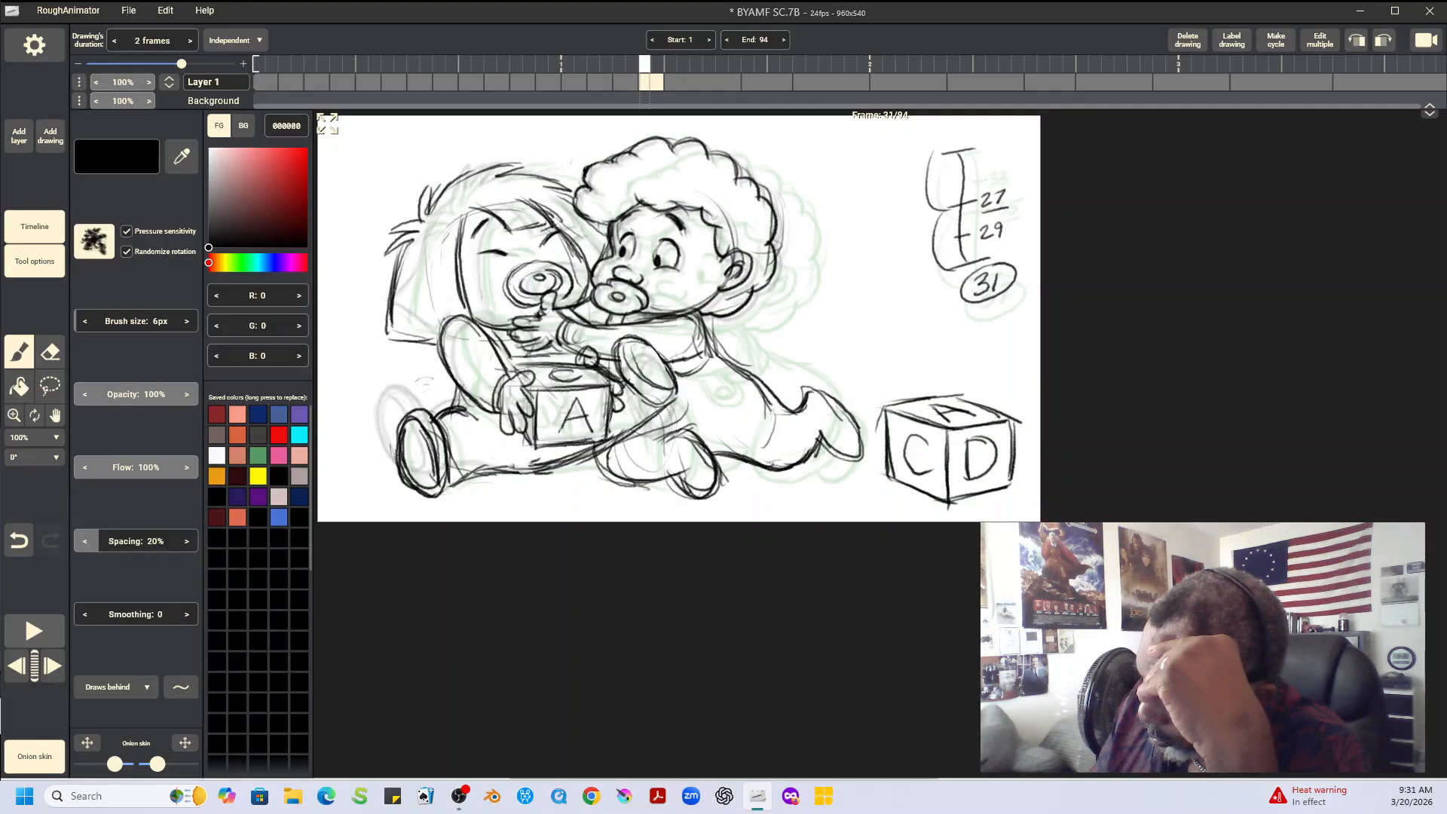
{"action": "key", "text": "Left"}
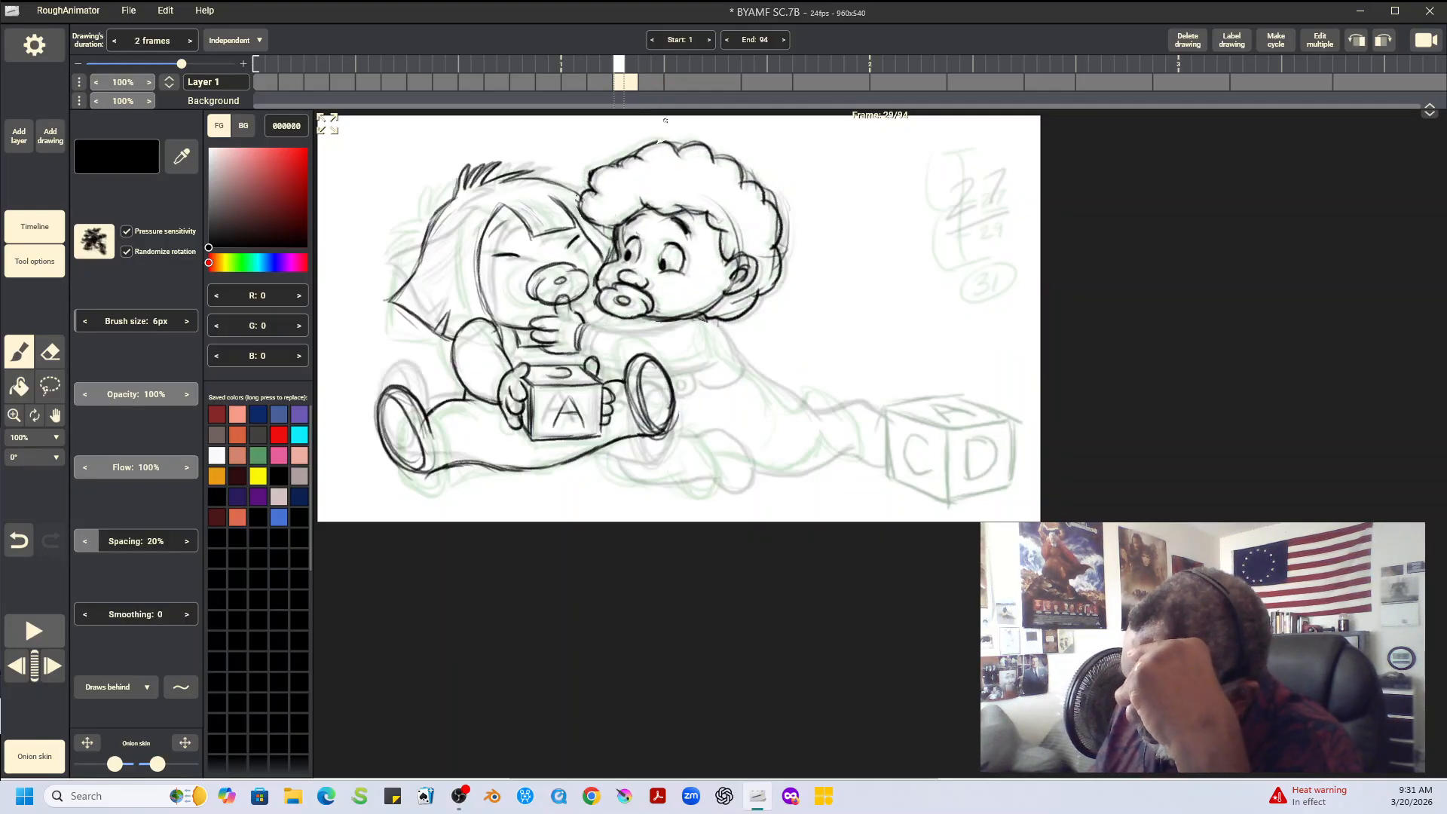
{"action": "key", "text": "e"}
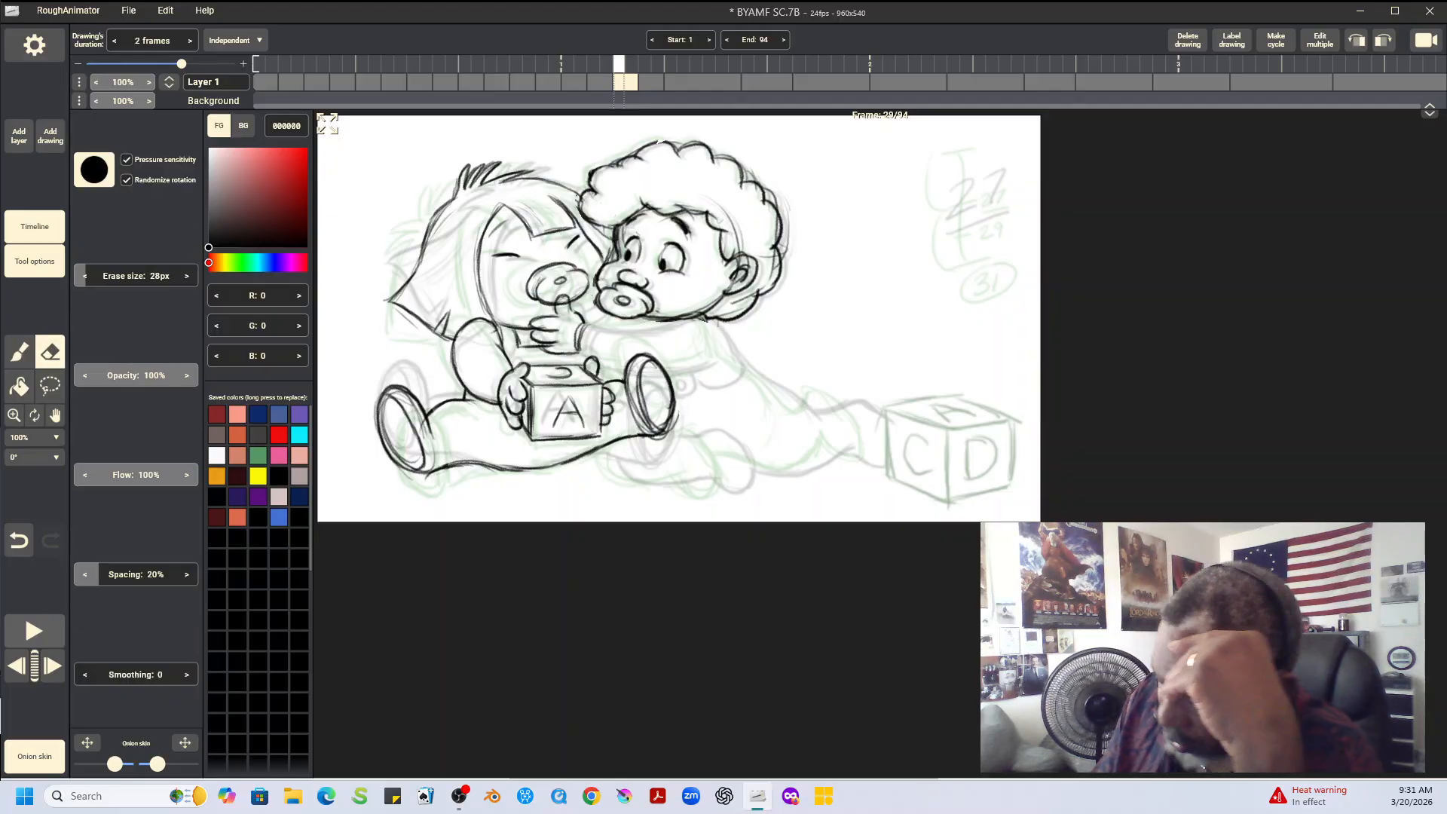
{"action": "left_click_drag", "start_coordinate": [564, 309], "coordinate": [559, 343]}
{"action": "key", "text": "b"}
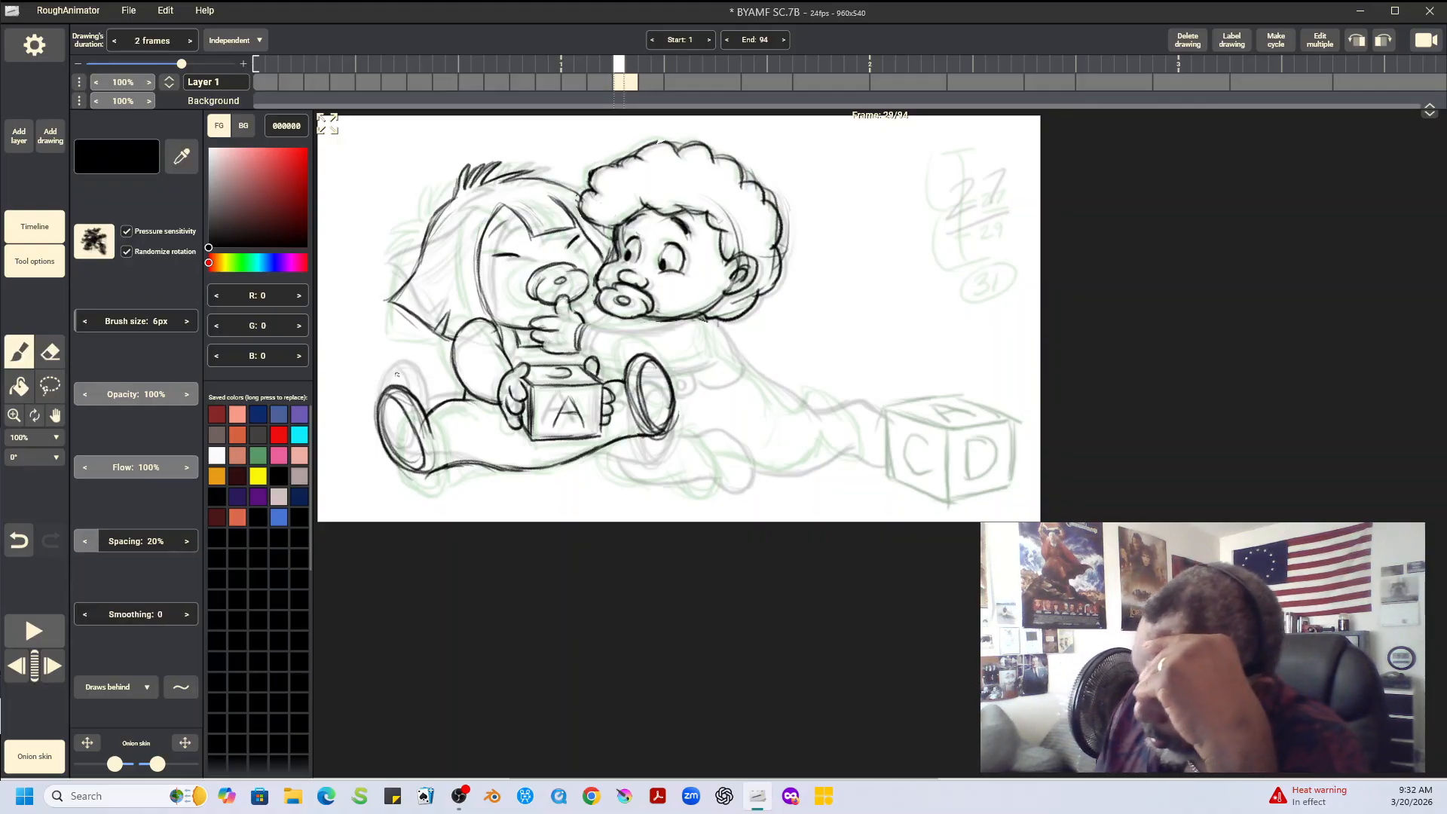
Draw the curly-haired baby's outstretched arm, body outline and both legs with feet on frame 29
{"action": "left_click_drag", "start_coordinate": [538, 341], "coordinate": [643, 324]}
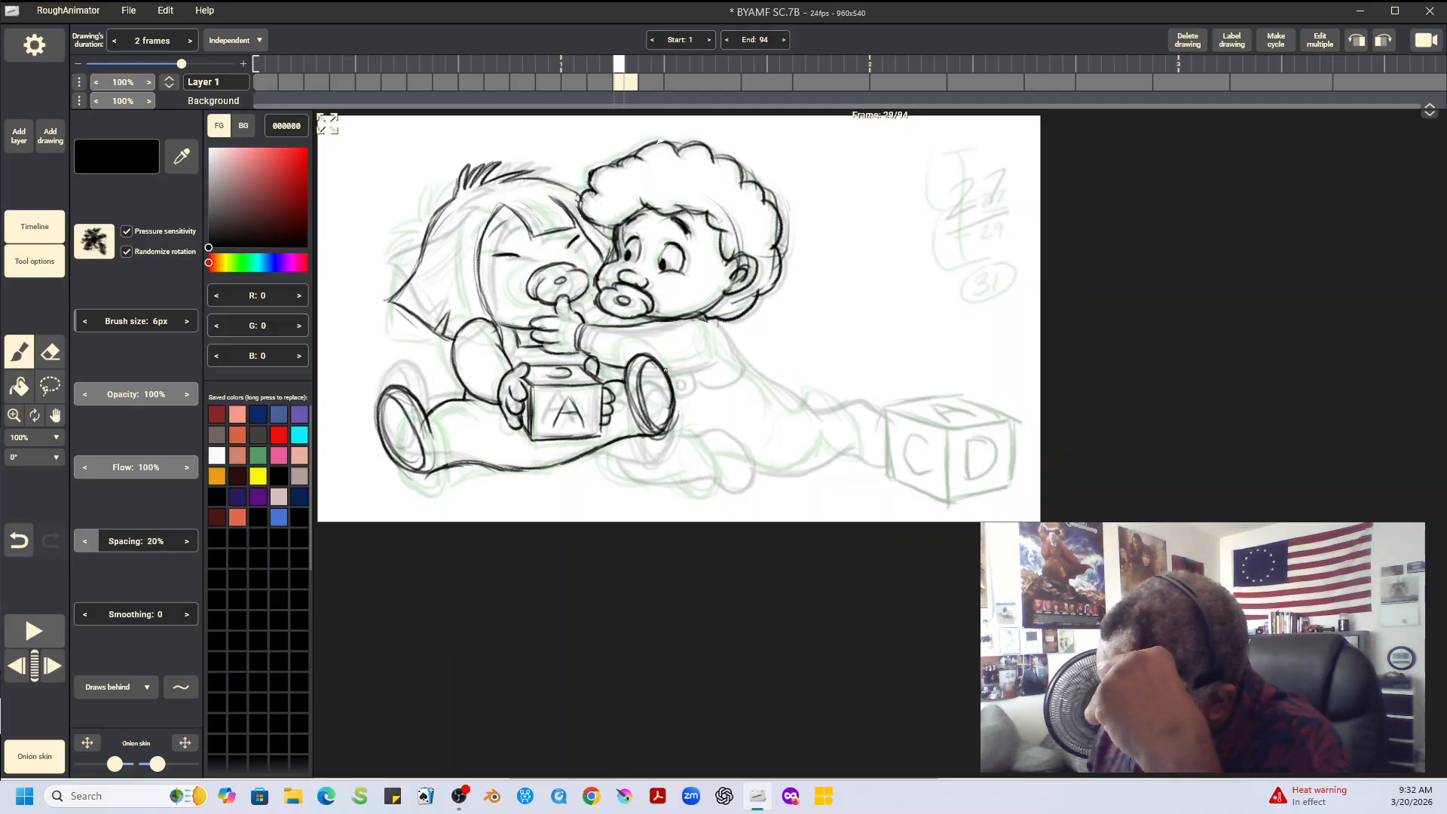
{"action": "mouse_move", "coordinate": [712, 361]}
{"action": "left_mouse_down"}
{"action": "mouse_move", "coordinate": [673, 369]}
{"action": "mouse_move", "coordinate": [720, 338]}
{"action": "mouse_move", "coordinate": [789, 401]}
{"action": "mouse_move", "coordinate": [722, 345]}
{"action": "left_mouse_up"}
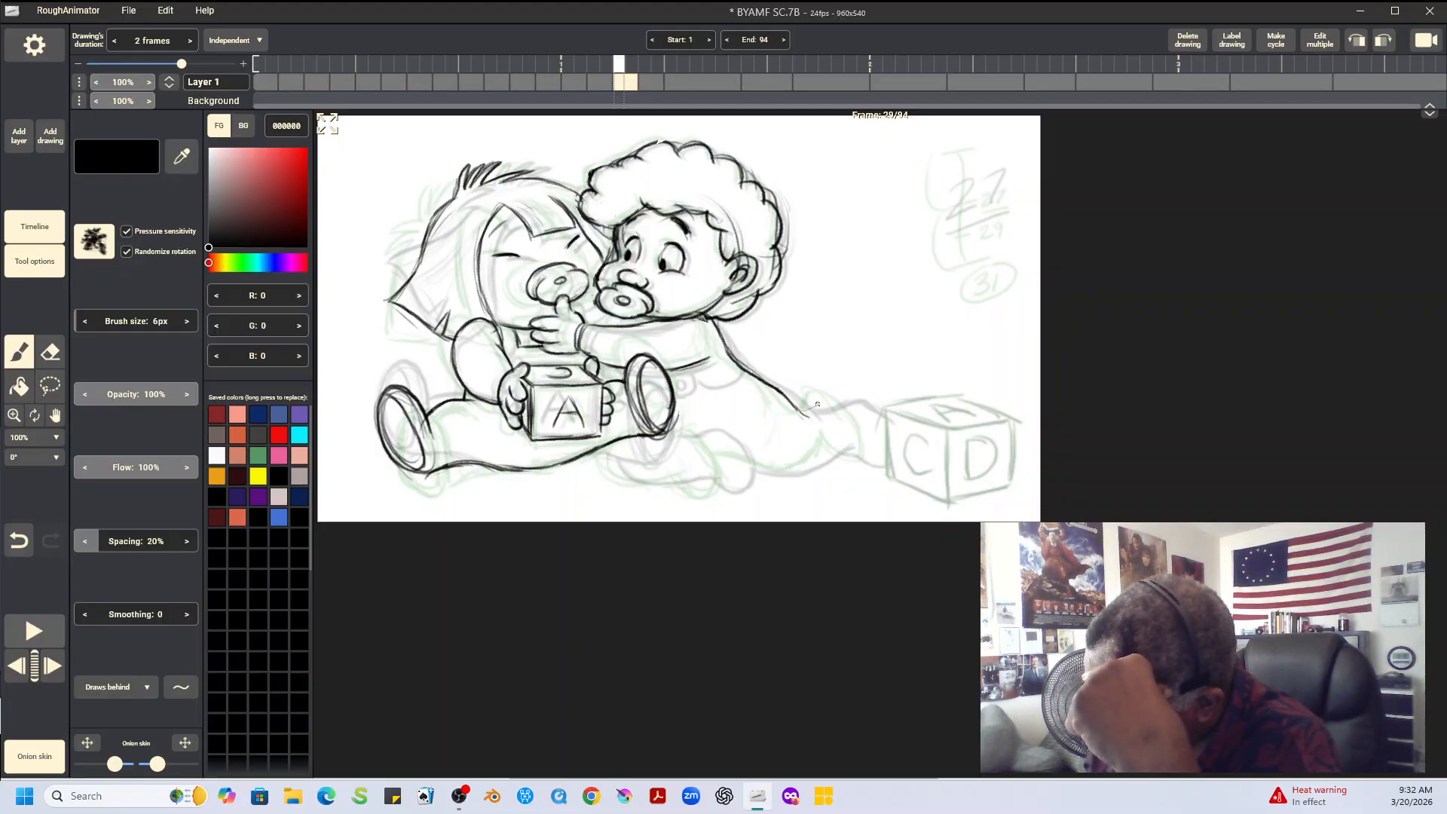
{"action": "left_click_drag", "start_coordinate": [805, 411], "coordinate": [841, 393]}
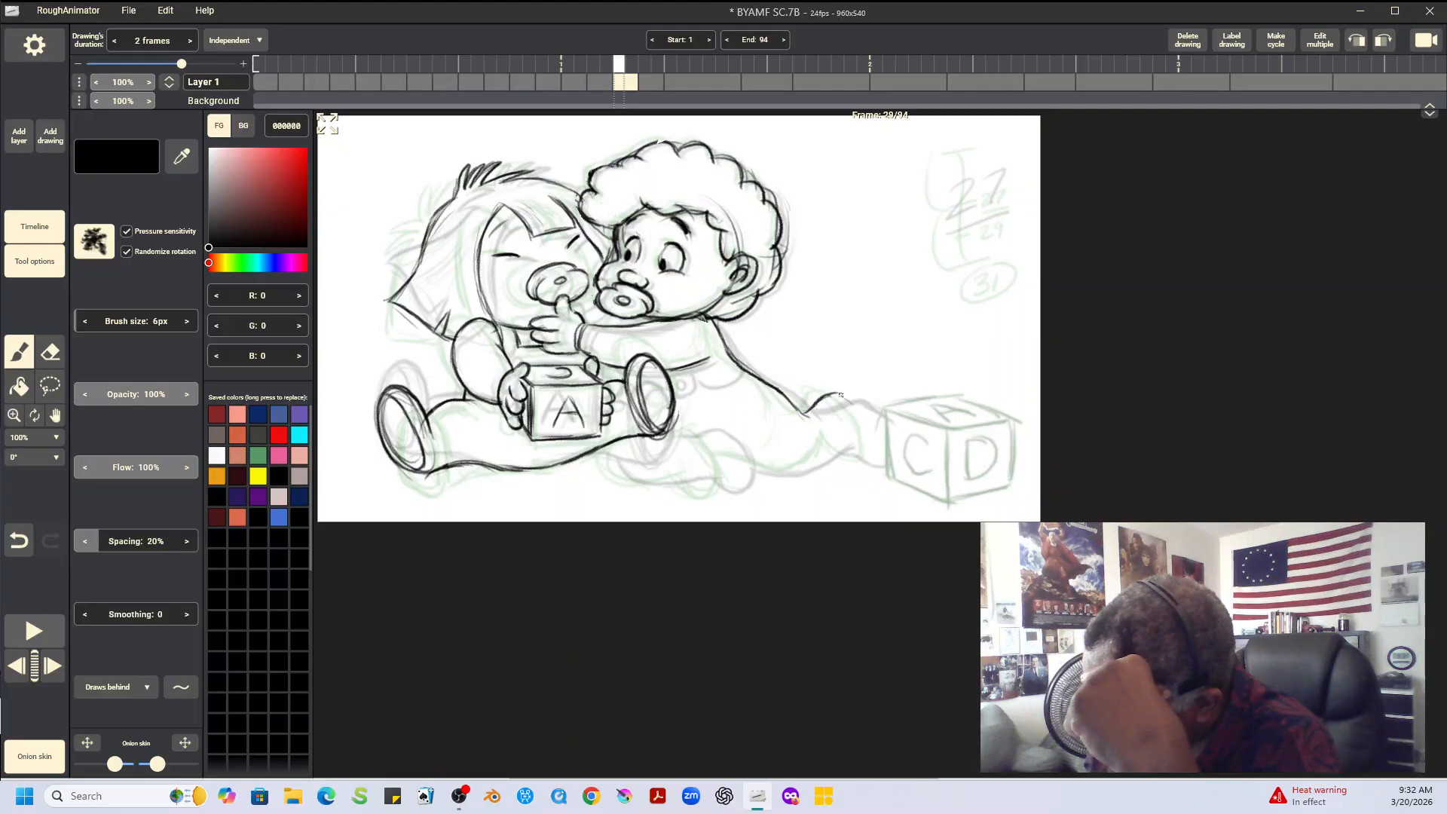
{"action": "left_click_drag", "start_coordinate": [789, 471], "coordinate": [834, 442]}
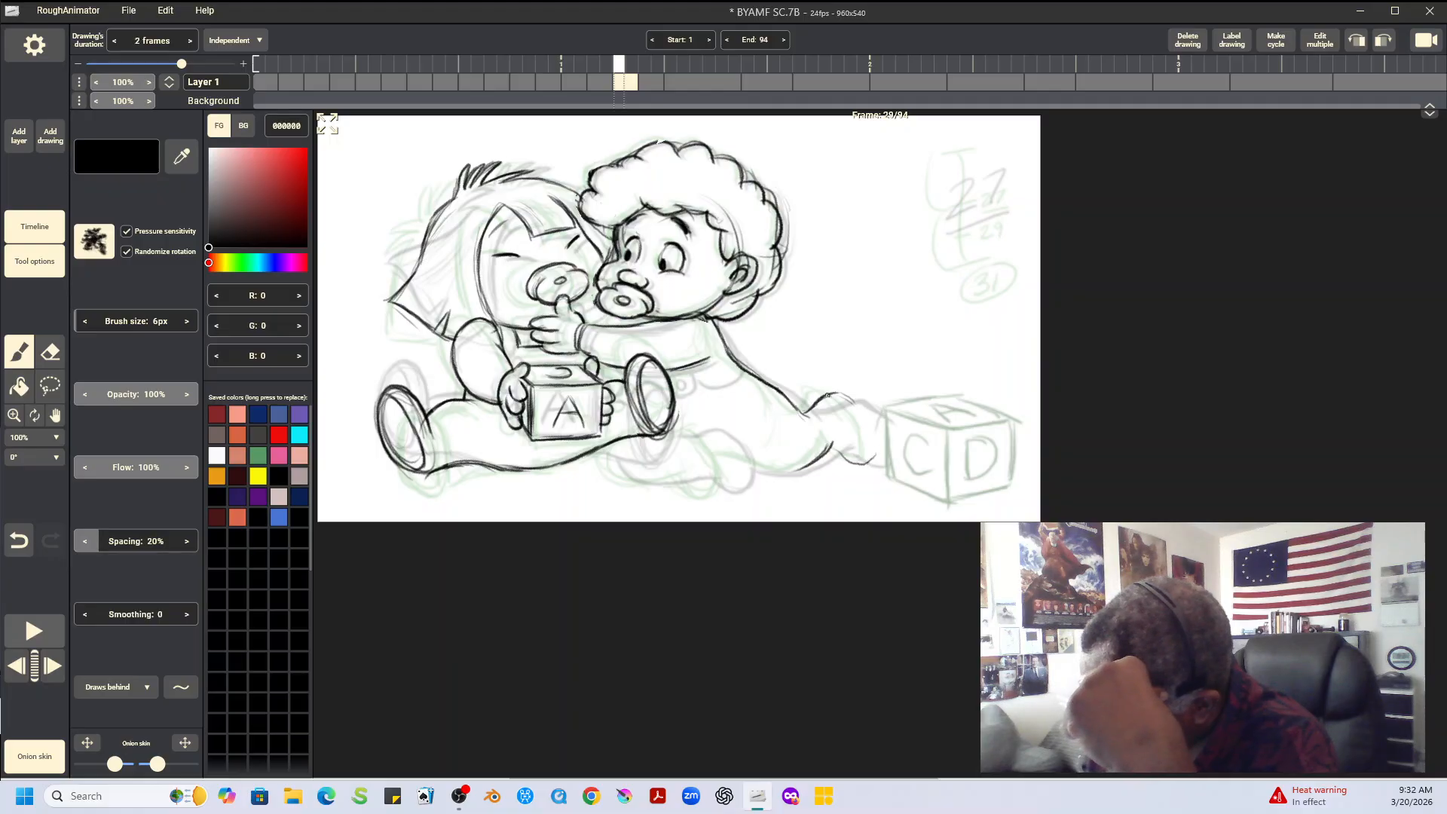
{"action": "mouse_move", "coordinate": [871, 425]}
{"action": "left_mouse_down"}
{"action": "mouse_move", "coordinate": [872, 457]}
{"action": "mouse_move", "coordinate": [832, 446]}
{"action": "mouse_move", "coordinate": [875, 451]}
{"action": "left_mouse_up"}
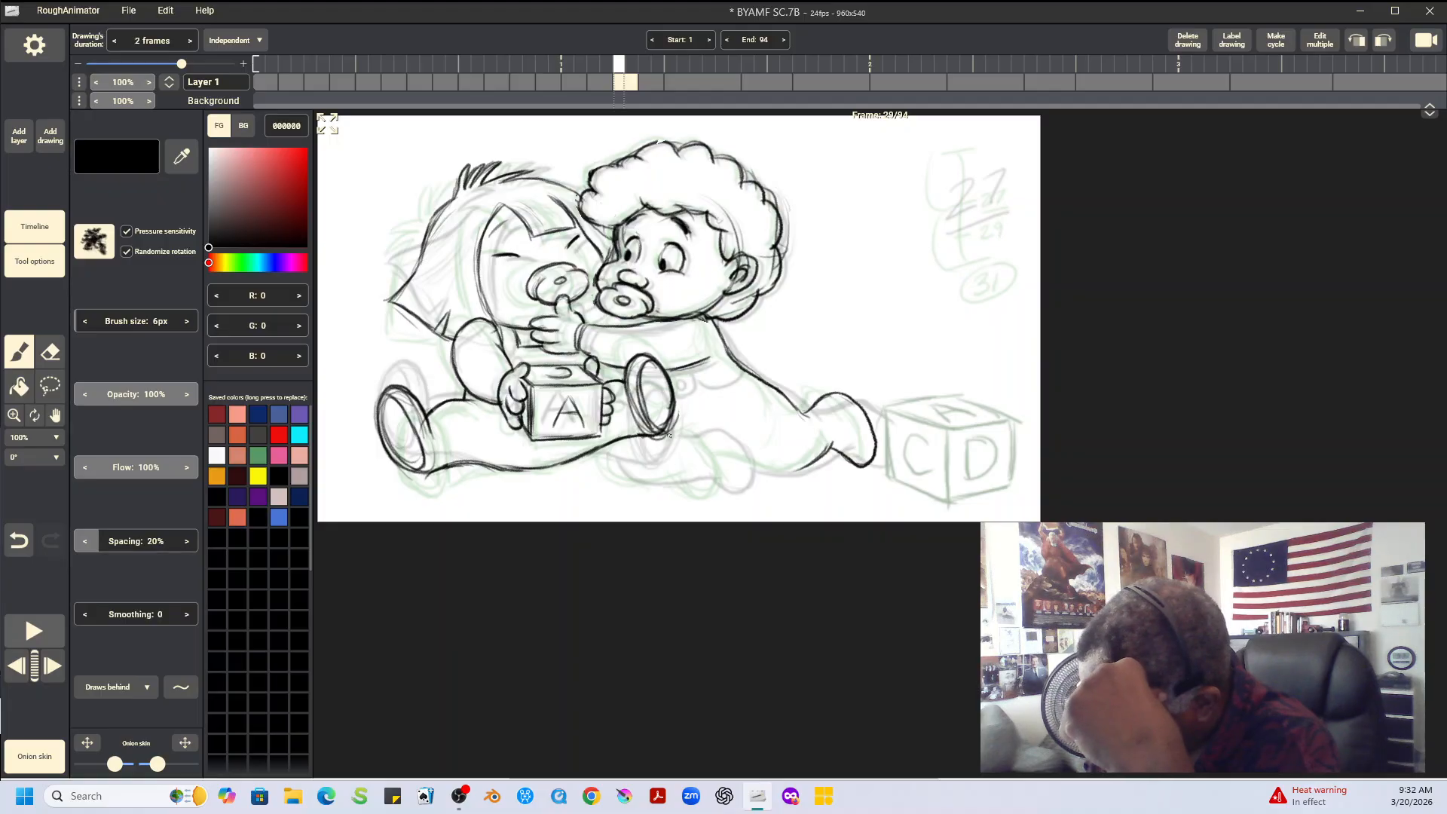
{"action": "left_click_drag", "start_coordinate": [669, 437], "coordinate": [731, 457]}
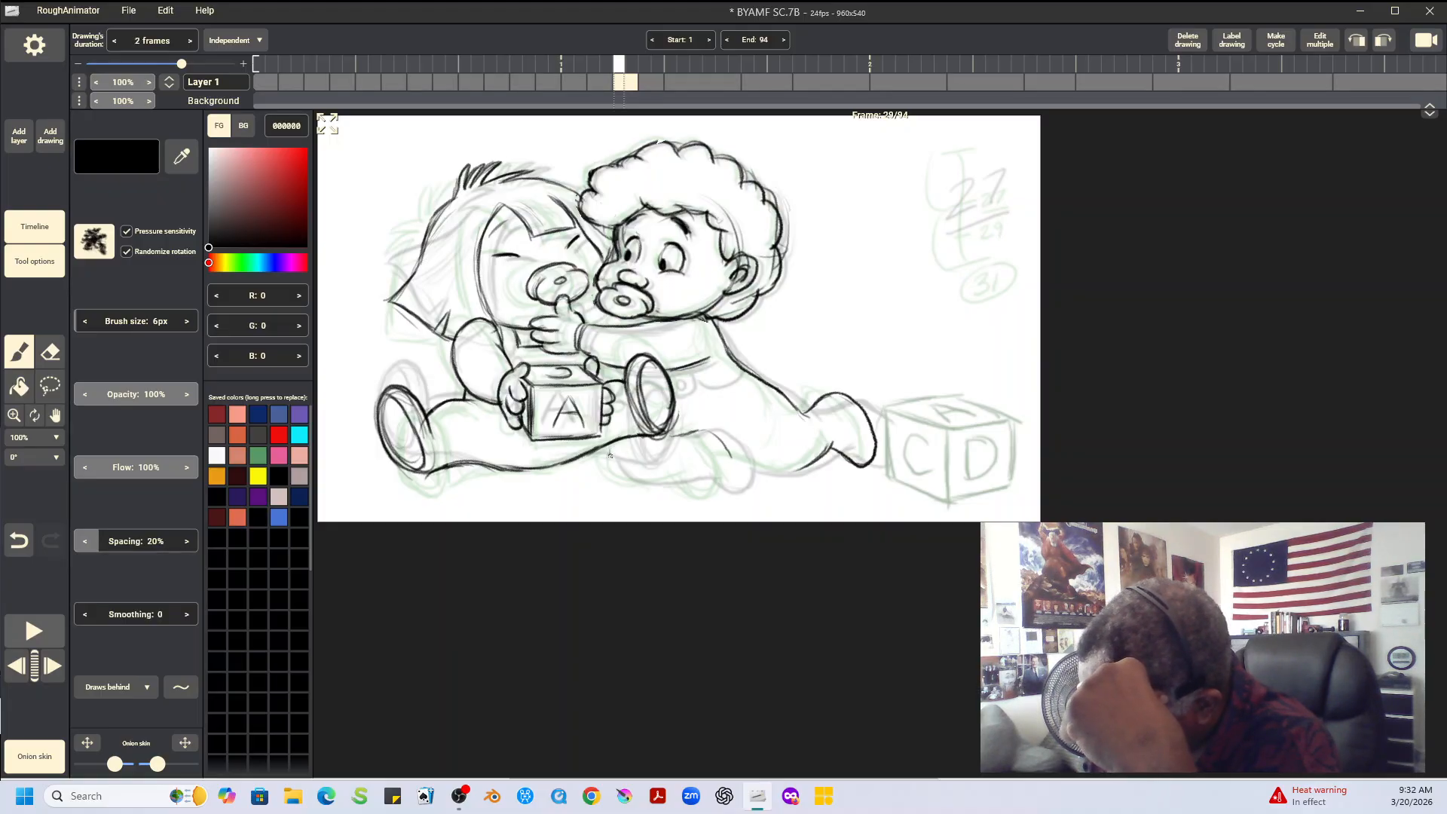
{"action": "mouse_move", "coordinate": [610, 452]}
{"action": "left_mouse_down"}
{"action": "mouse_move", "coordinate": [734, 483]}
{"action": "mouse_move", "coordinate": [734, 460]}
{"action": "mouse_move", "coordinate": [679, 438]}
{"action": "mouse_move", "coordinate": [716, 435]}
{"action": "mouse_move", "coordinate": [729, 454]}
{"action": "mouse_move", "coordinate": [713, 481]}
{"action": "mouse_move", "coordinate": [689, 480]}
{"action": "mouse_move", "coordinate": [735, 476]}
{"action": "left_mouse_up"}
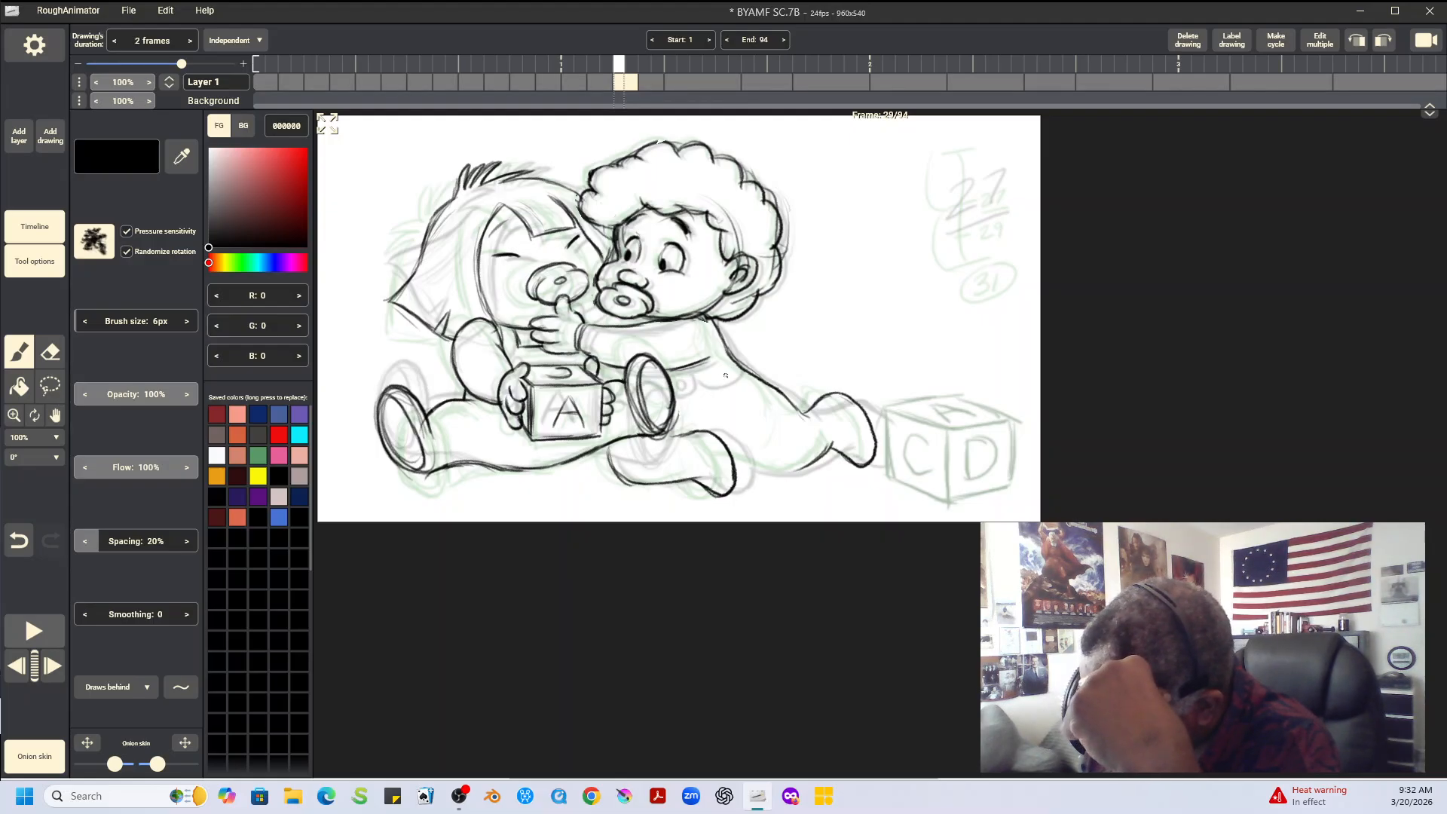
Compare the body across frames 27, 29 and 31 and add the chest button detail beneath the curly-haired baby's arm on frame 29
{"action": "key", "text": "Left"}
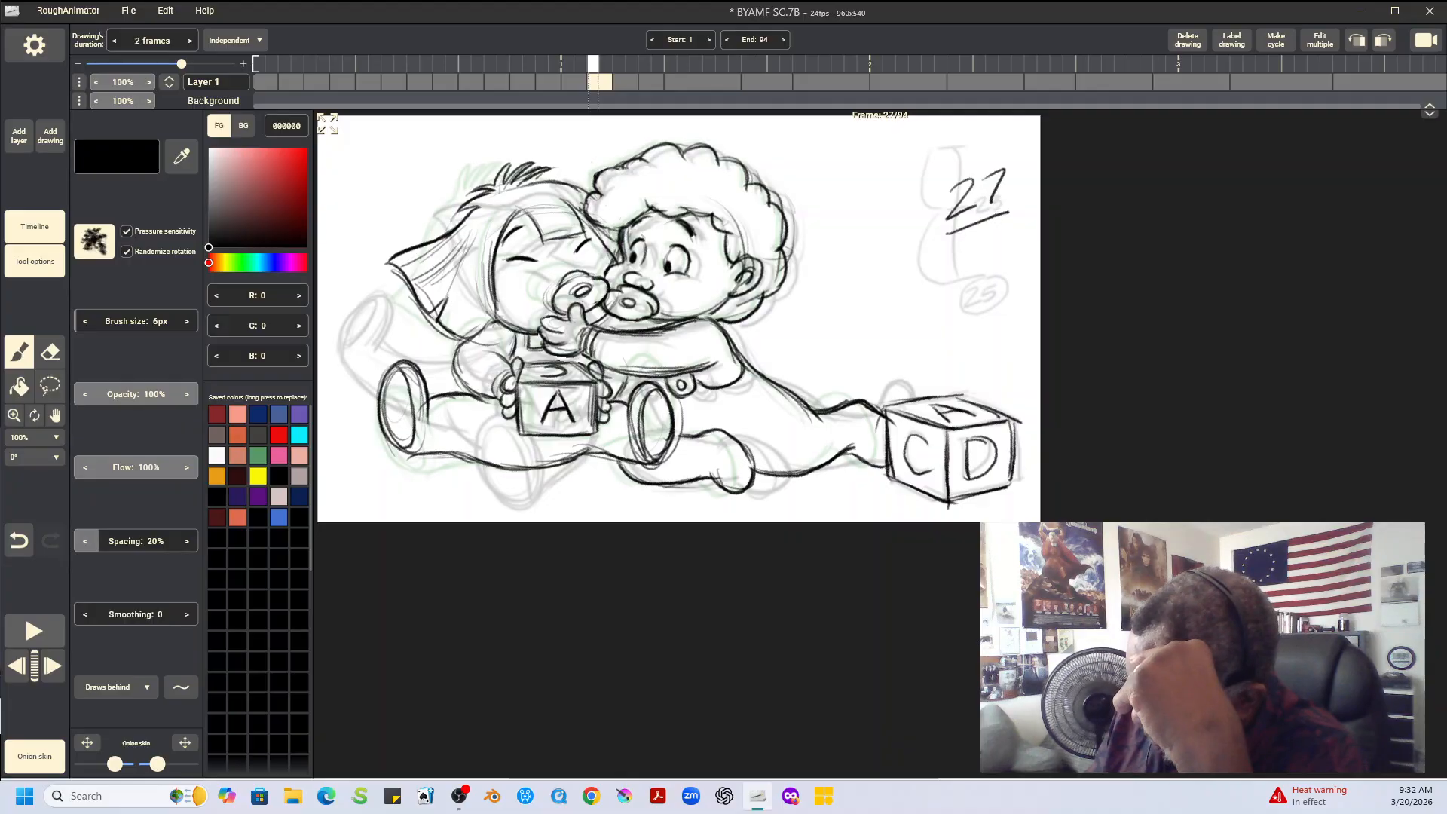
{"action": "key", "text": "Right"}
{"action": "key", "text": "Right"}
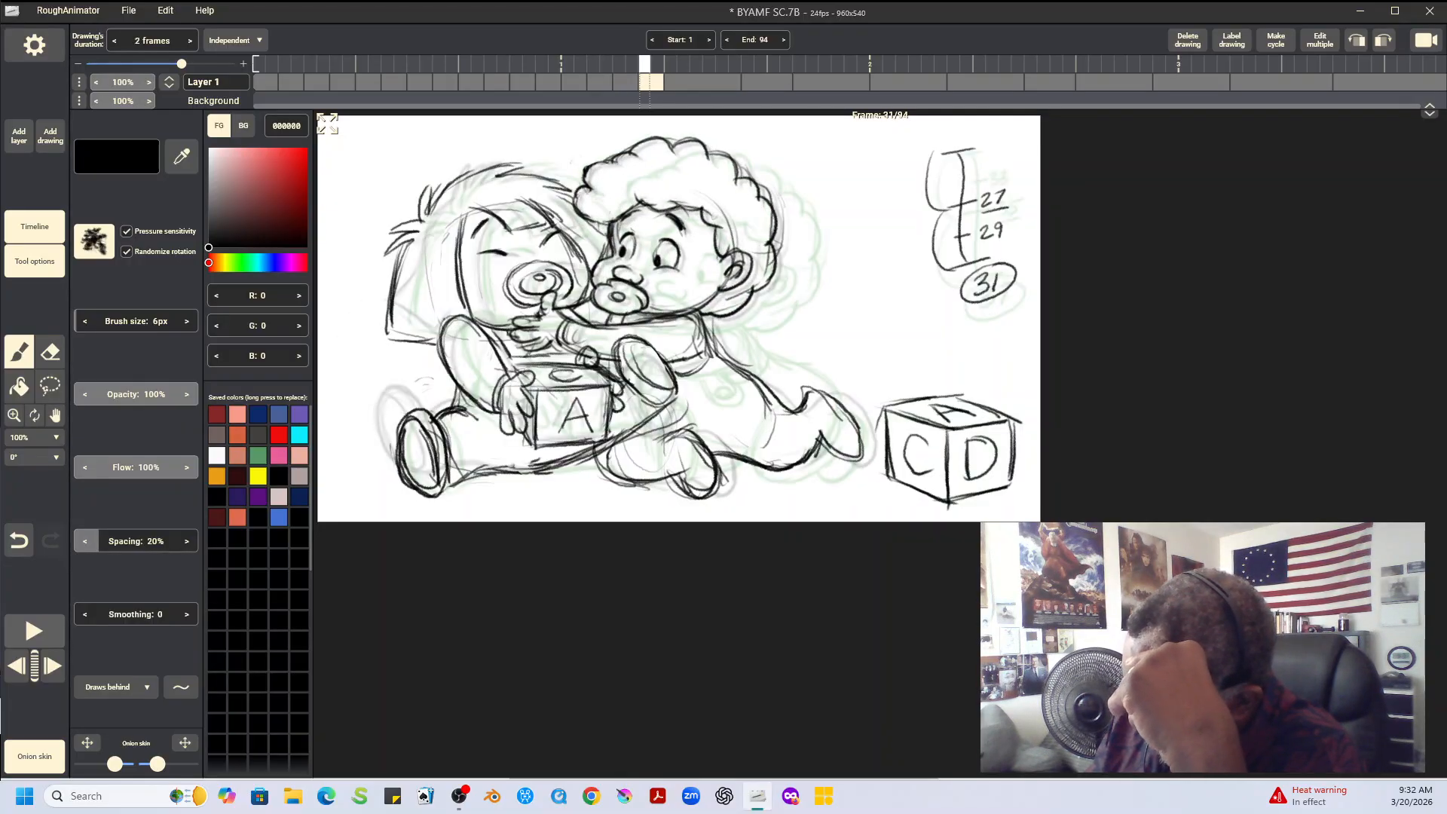
{"action": "key", "text": "Left"}
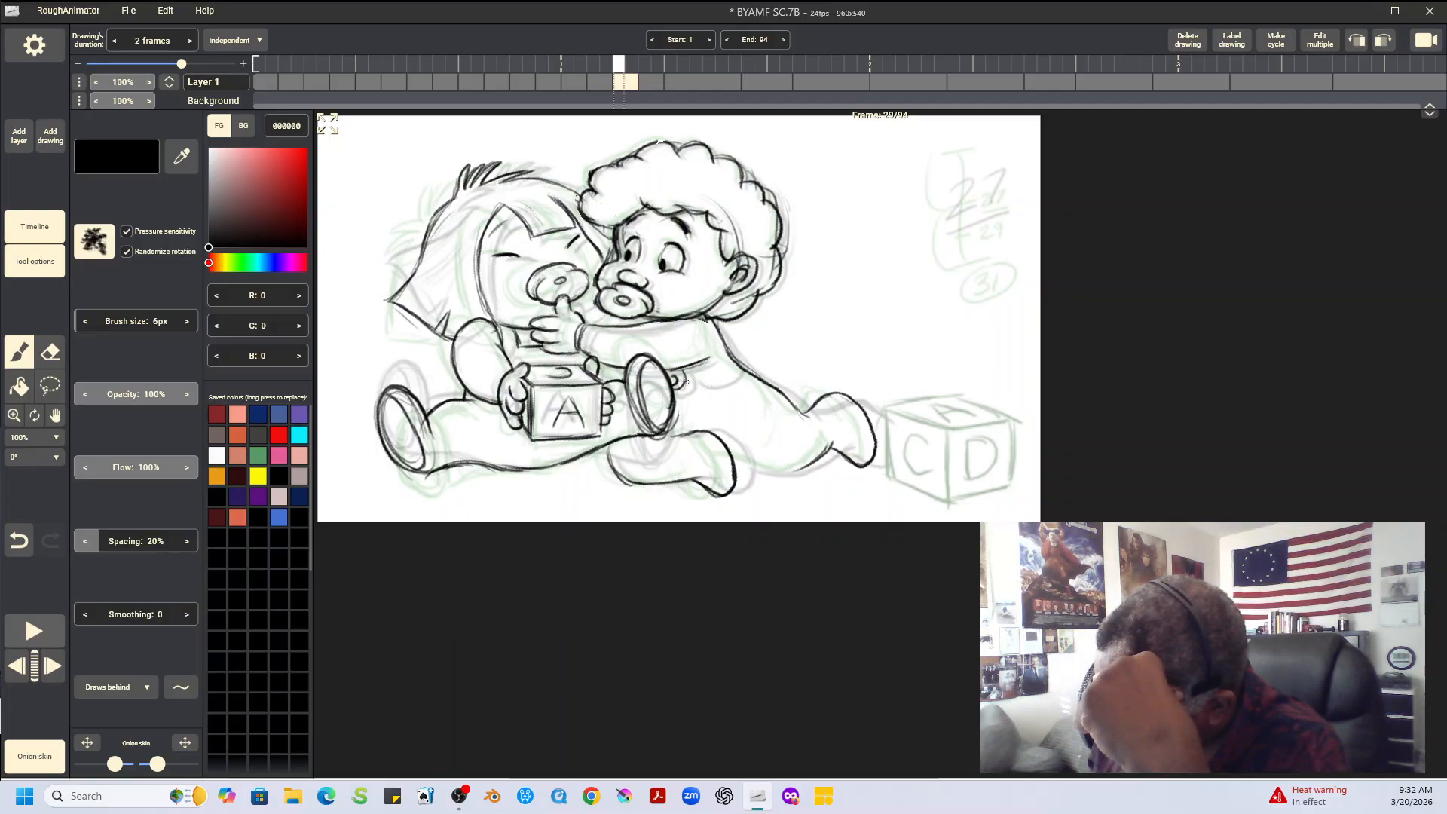
{"action": "key", "text": "Right"}
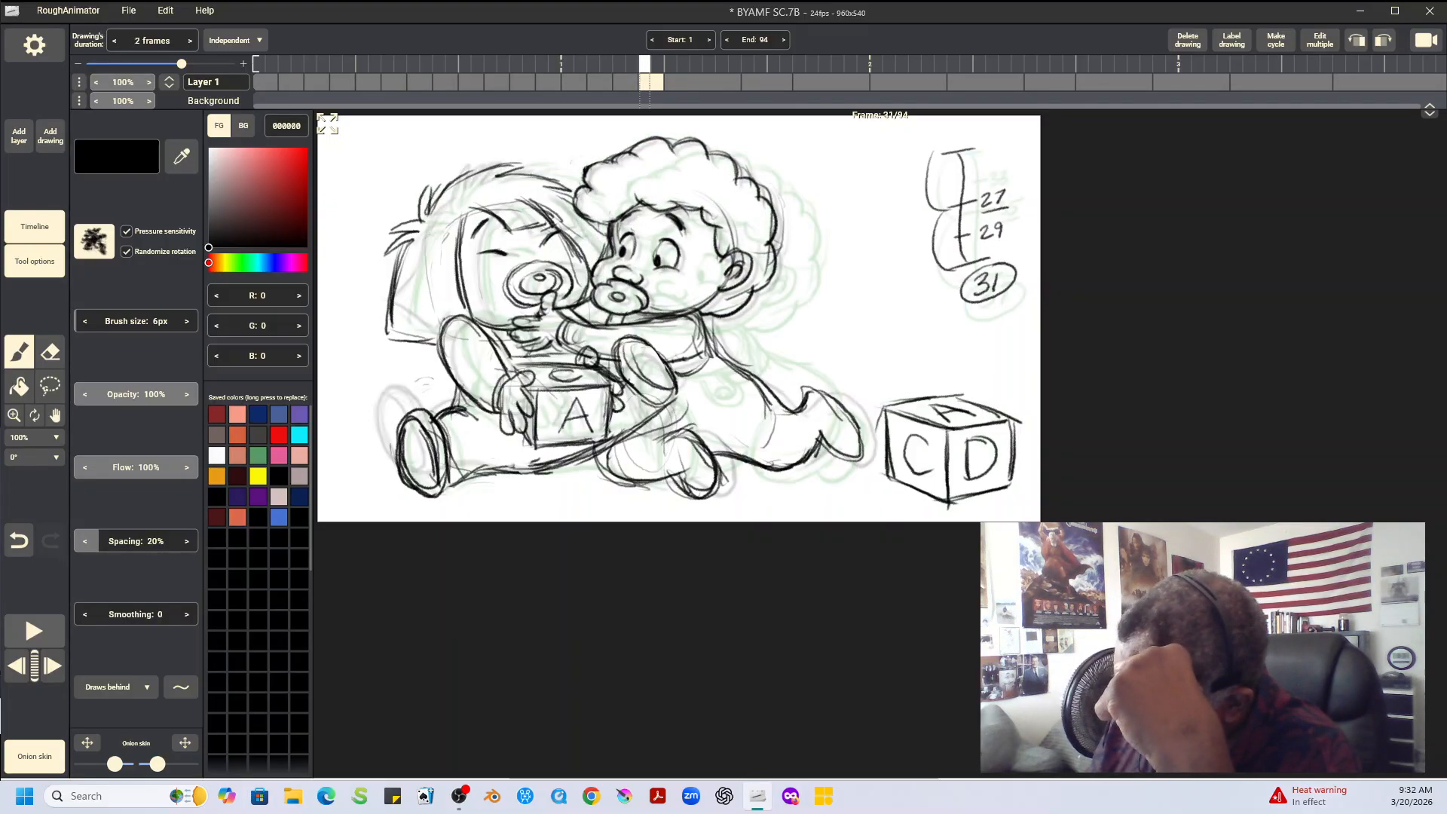
{"action": "key", "text": "Left"}
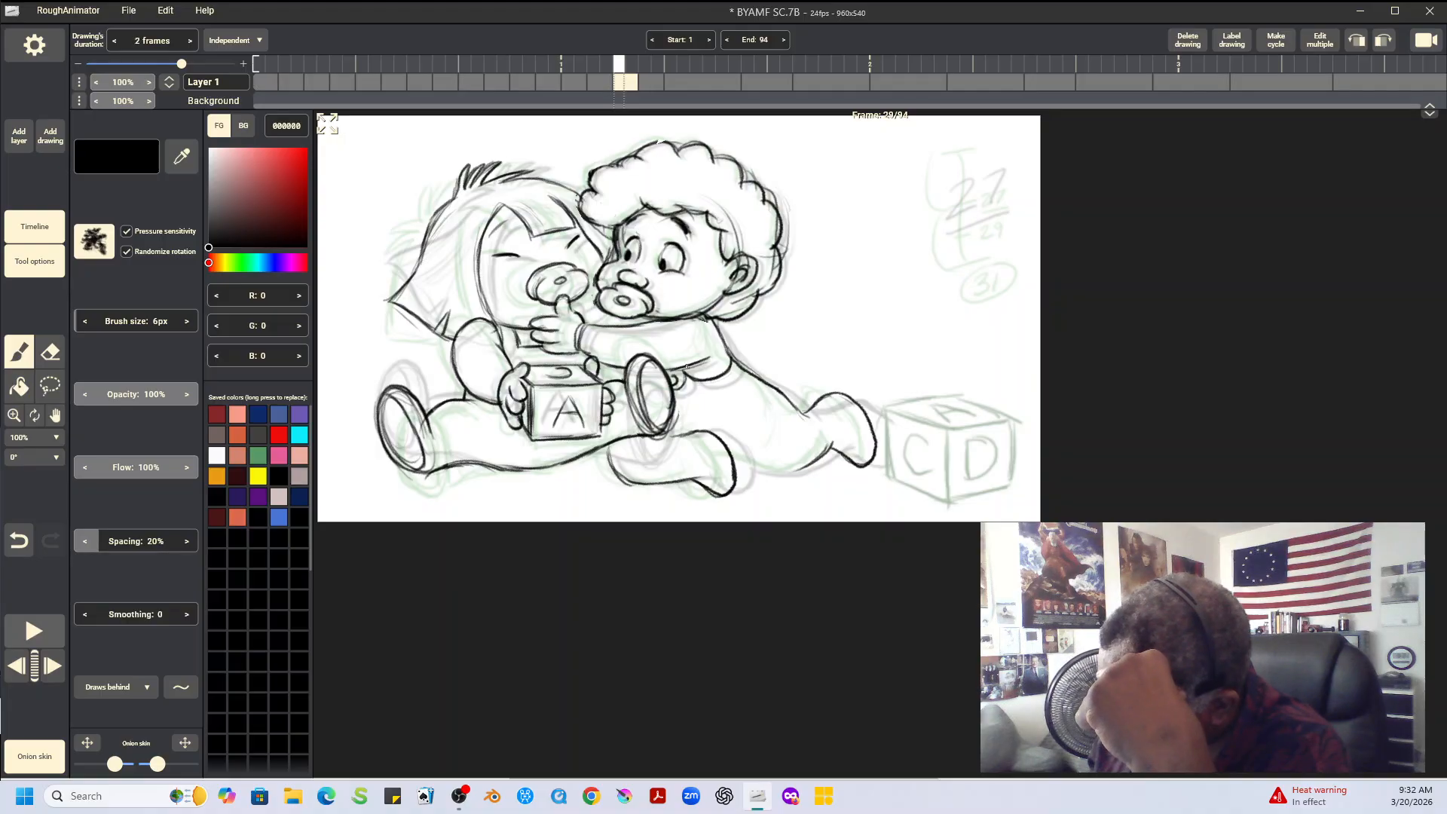
Check the body against frames 27 and 31 and draw the curly-haired baby's remaining underside and near-leg lines on frame 29
{"action": "key", "text": "Left"}
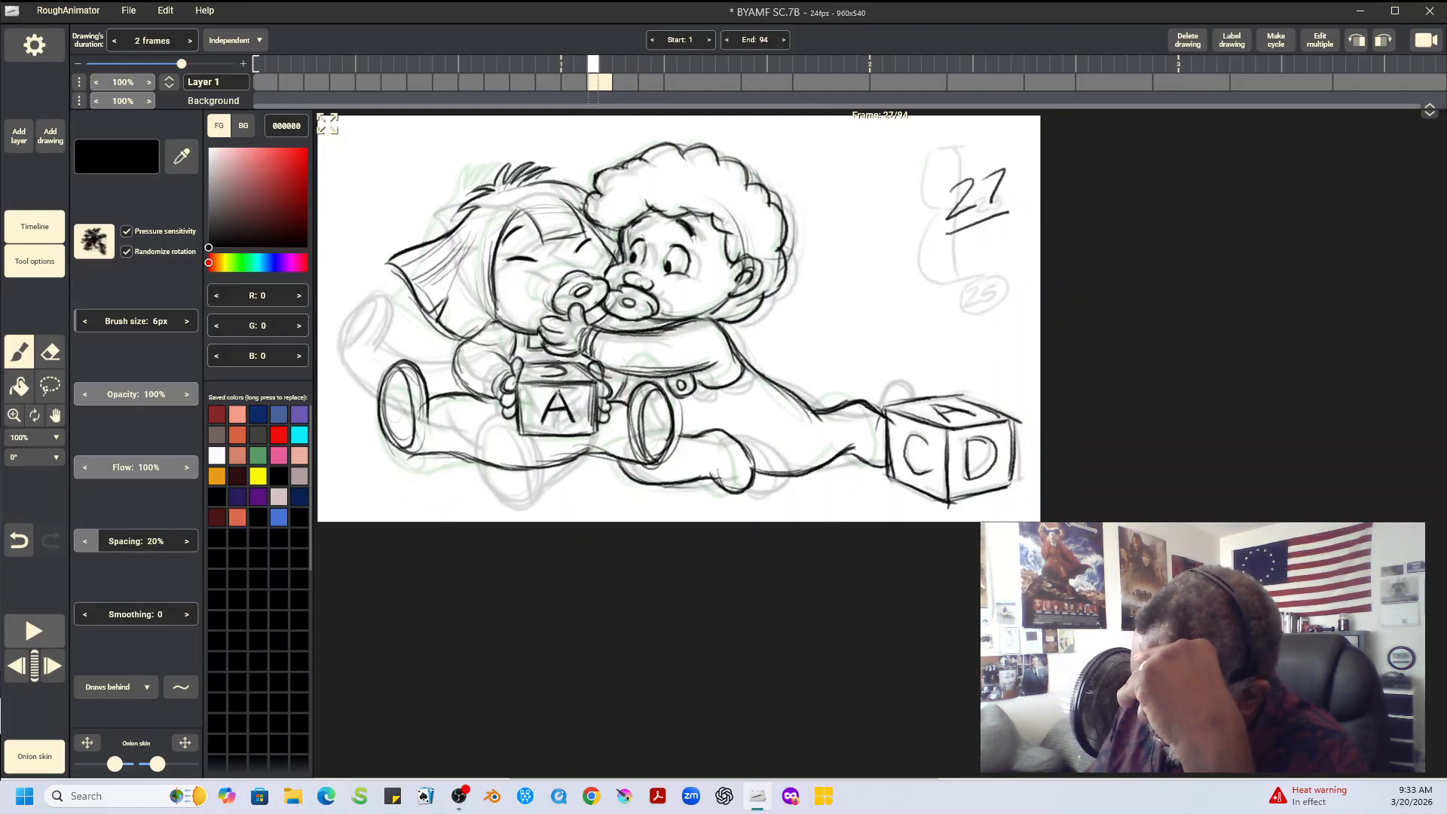
{"action": "key", "text": "Right"}
{"action": "key", "text": "Right"}
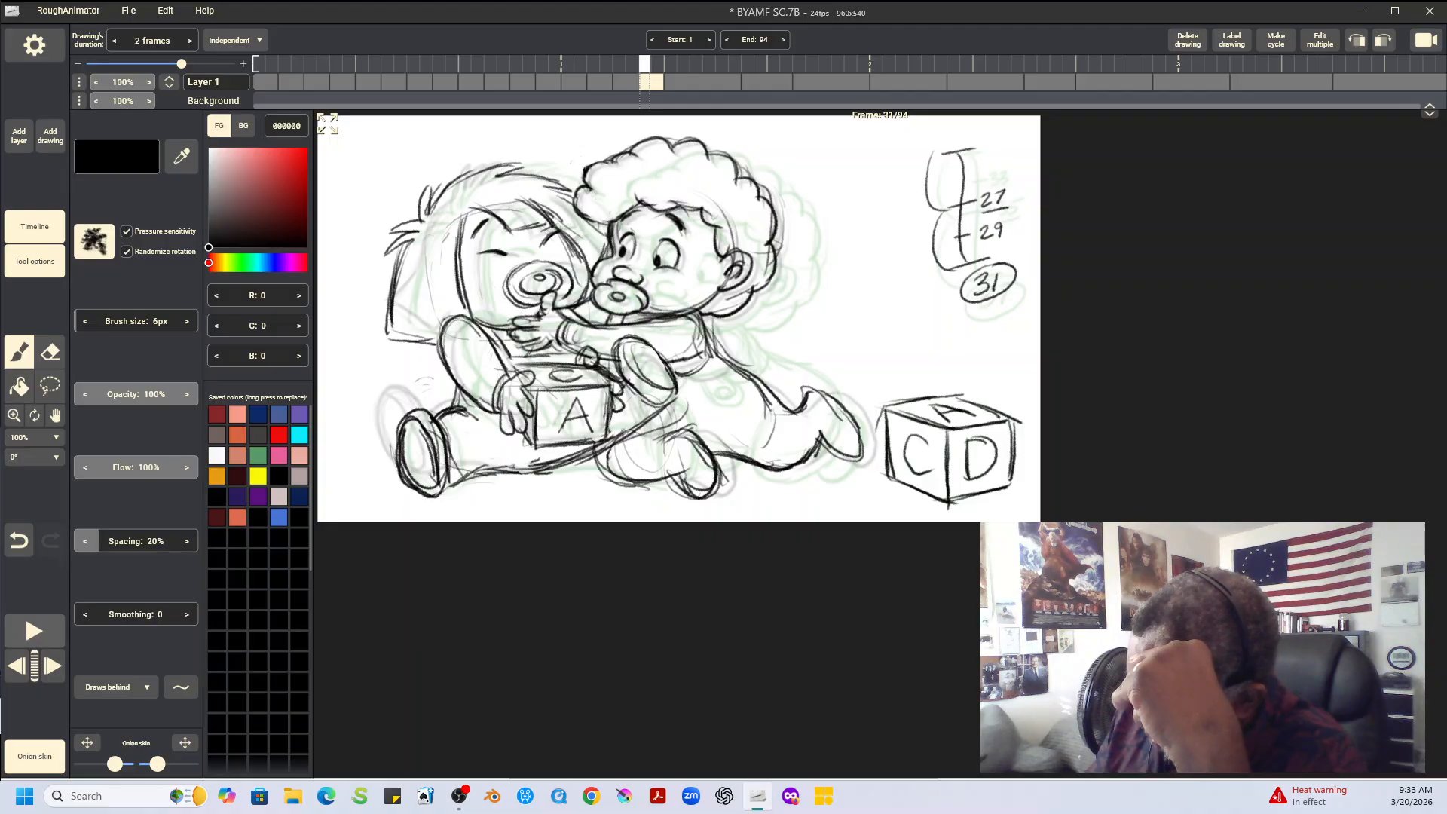
{"action": "key", "text": "Left"}
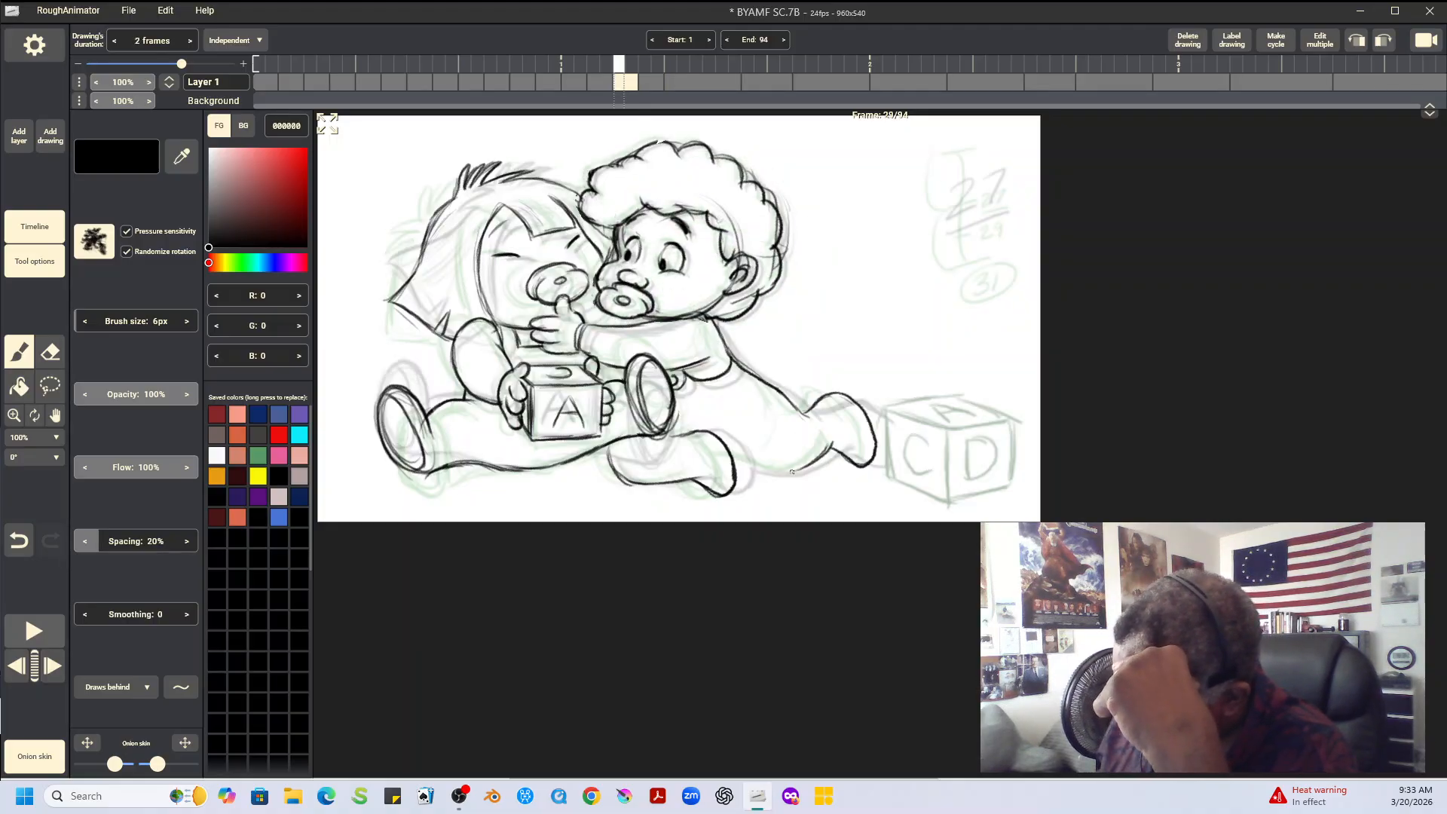
{"action": "mouse_move", "coordinate": [733, 461]}
{"action": "left_mouse_down"}
{"action": "mouse_move", "coordinate": [792, 474]}
{"action": "mouse_move", "coordinate": [777, 472]}
{"action": "left_mouse_up"}
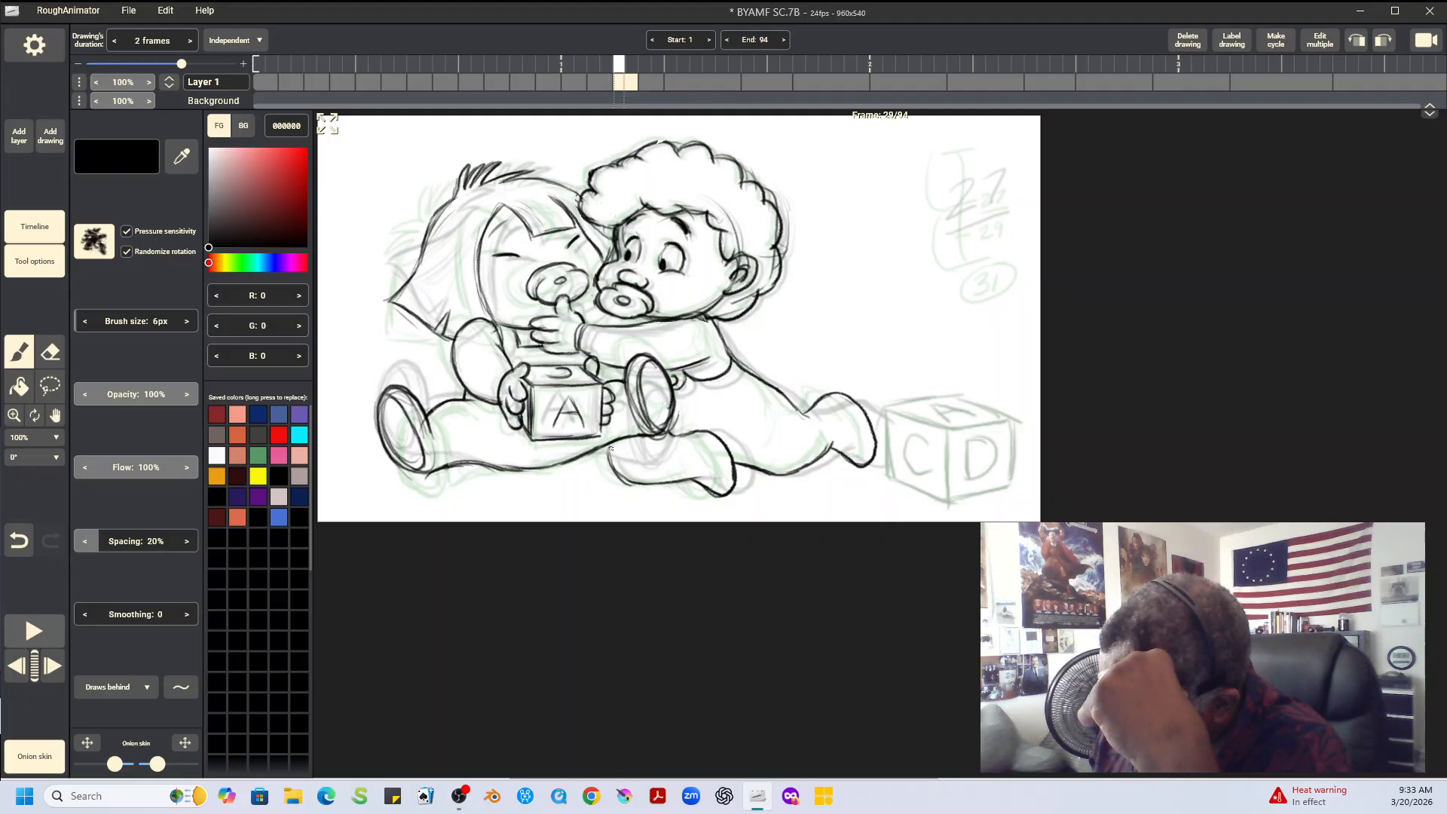
{"action": "left_click_drag", "start_coordinate": [610, 443], "coordinate": [609, 461]}
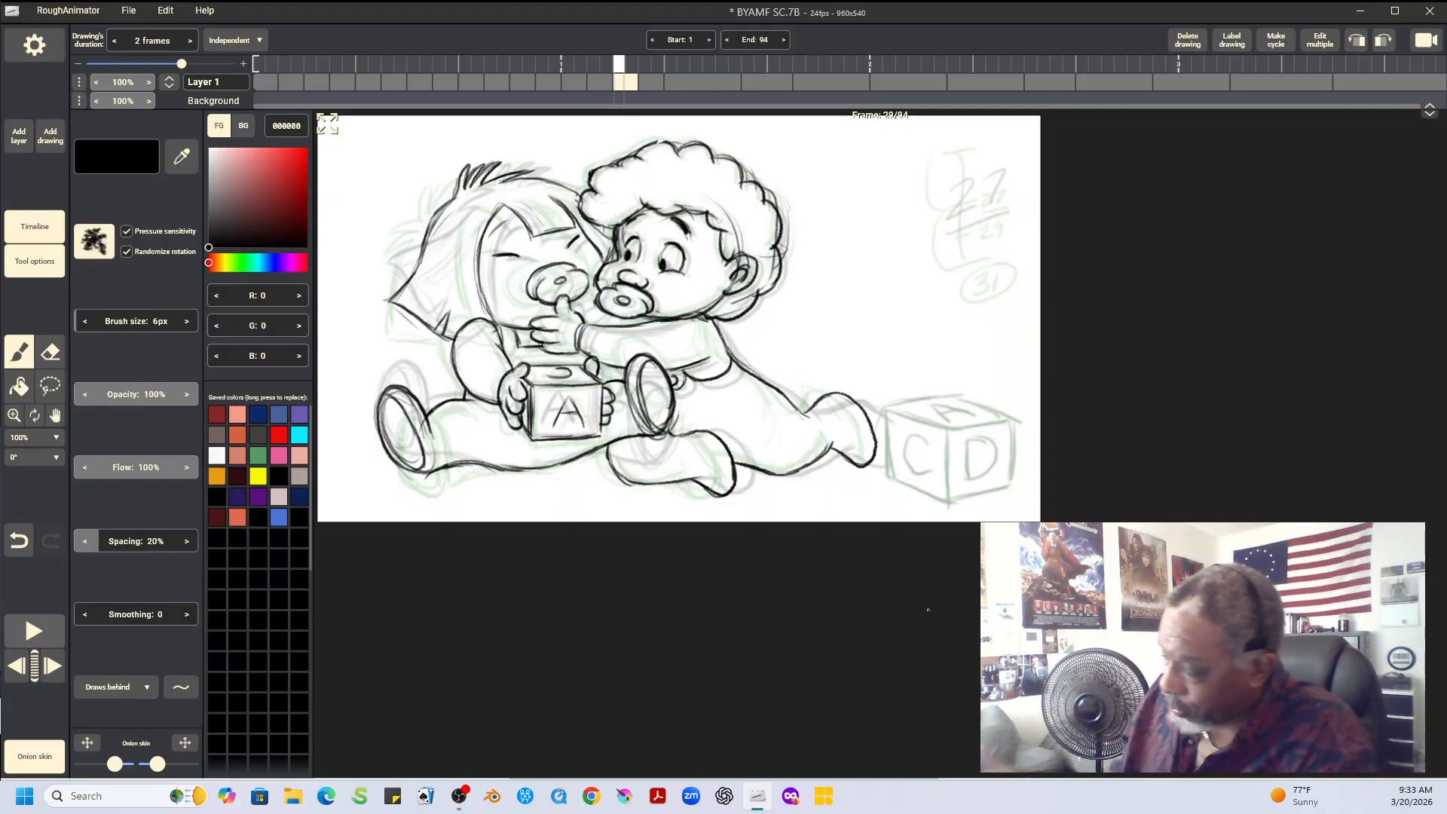
Copy the large toy block with the letters C and D from frame 31 and paste it in place on frame 29
{"action": "key", "text": "Left"}
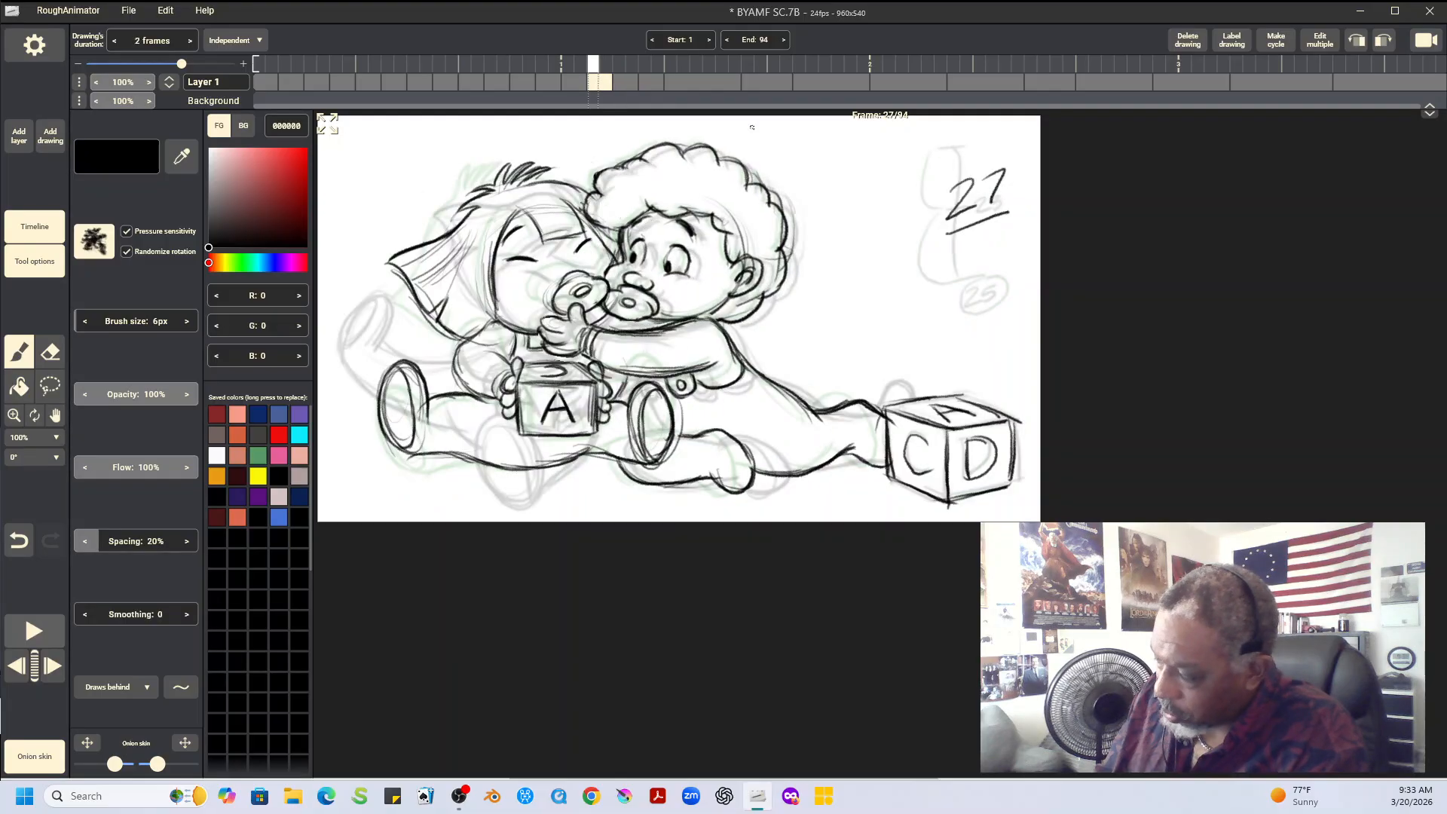
{"action": "key", "text": "Right"}
{"action": "key", "text": "Right"}
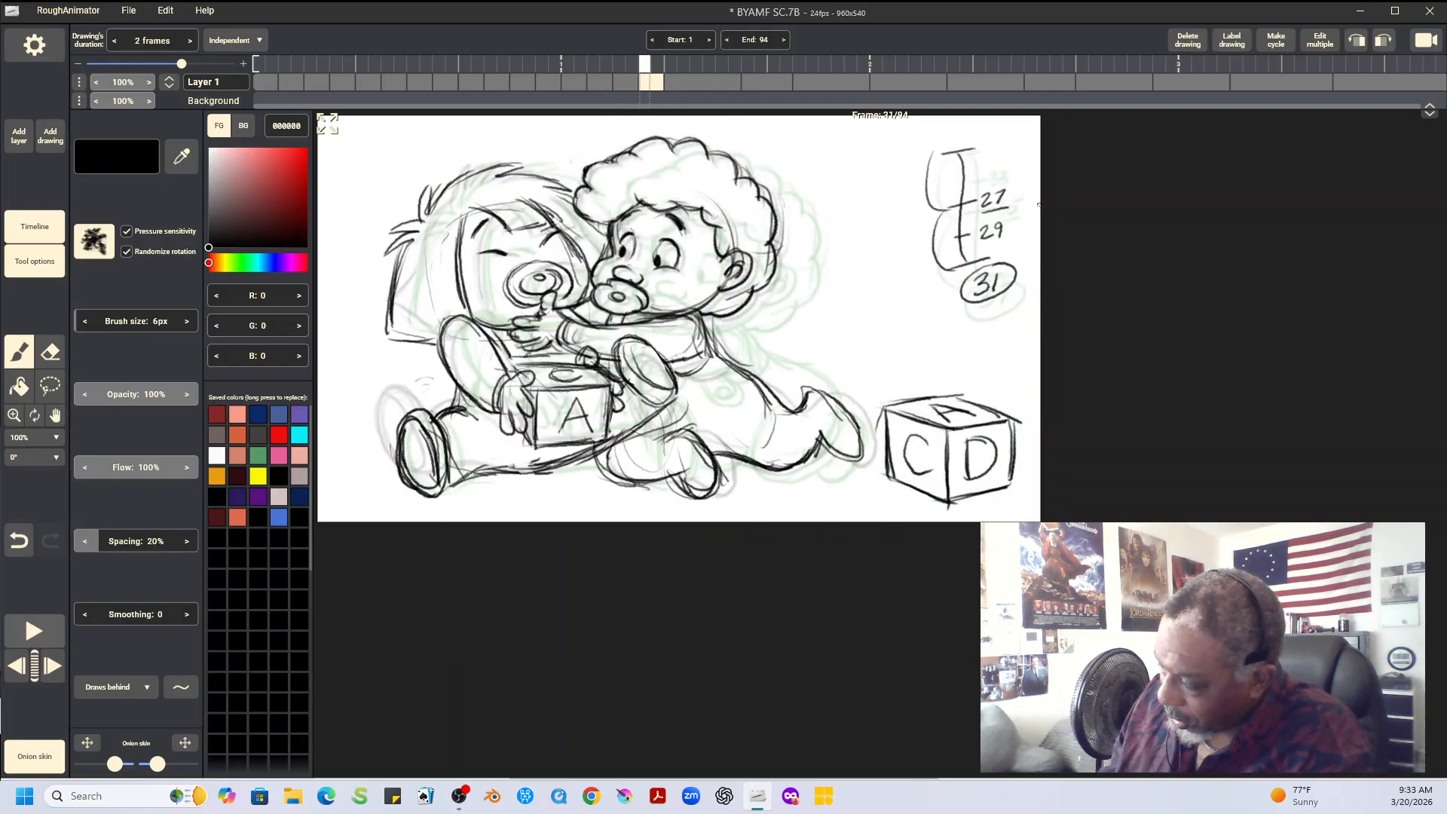
{"action": "key", "text": "l"}
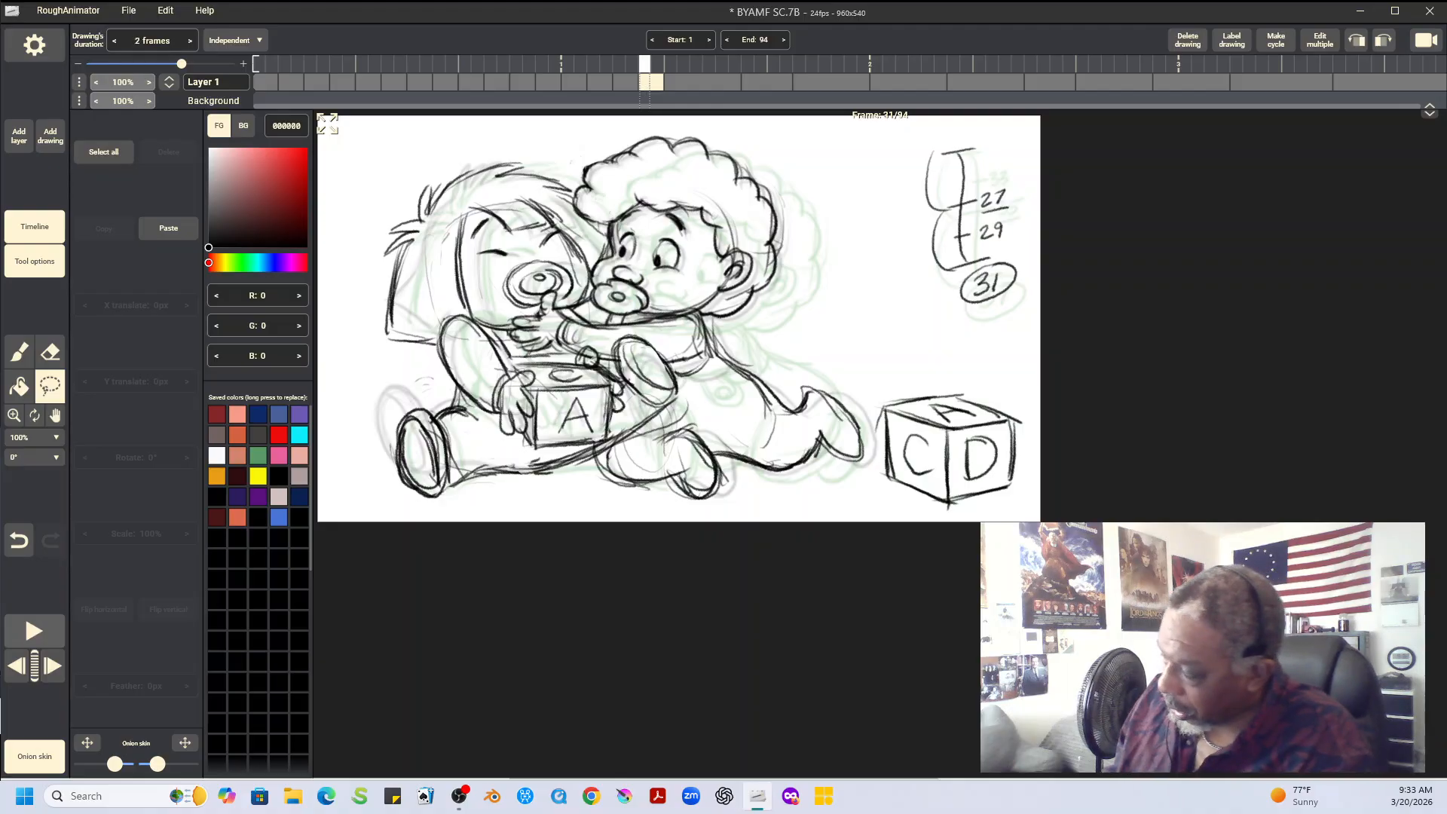
{"action": "mouse_move", "coordinate": [878, 378]}
{"action": "left_mouse_down"}
{"action": "mouse_move", "coordinate": [876, 453]}
{"action": "mouse_move", "coordinate": [931, 510]}
{"action": "mouse_move", "coordinate": [1010, 511]}
{"action": "mouse_move", "coordinate": [1033, 426]}
{"action": "mouse_move", "coordinate": [908, 373]}
{"action": "mouse_move", "coordinate": [878, 378]}
{"action": "left_mouse_up"}
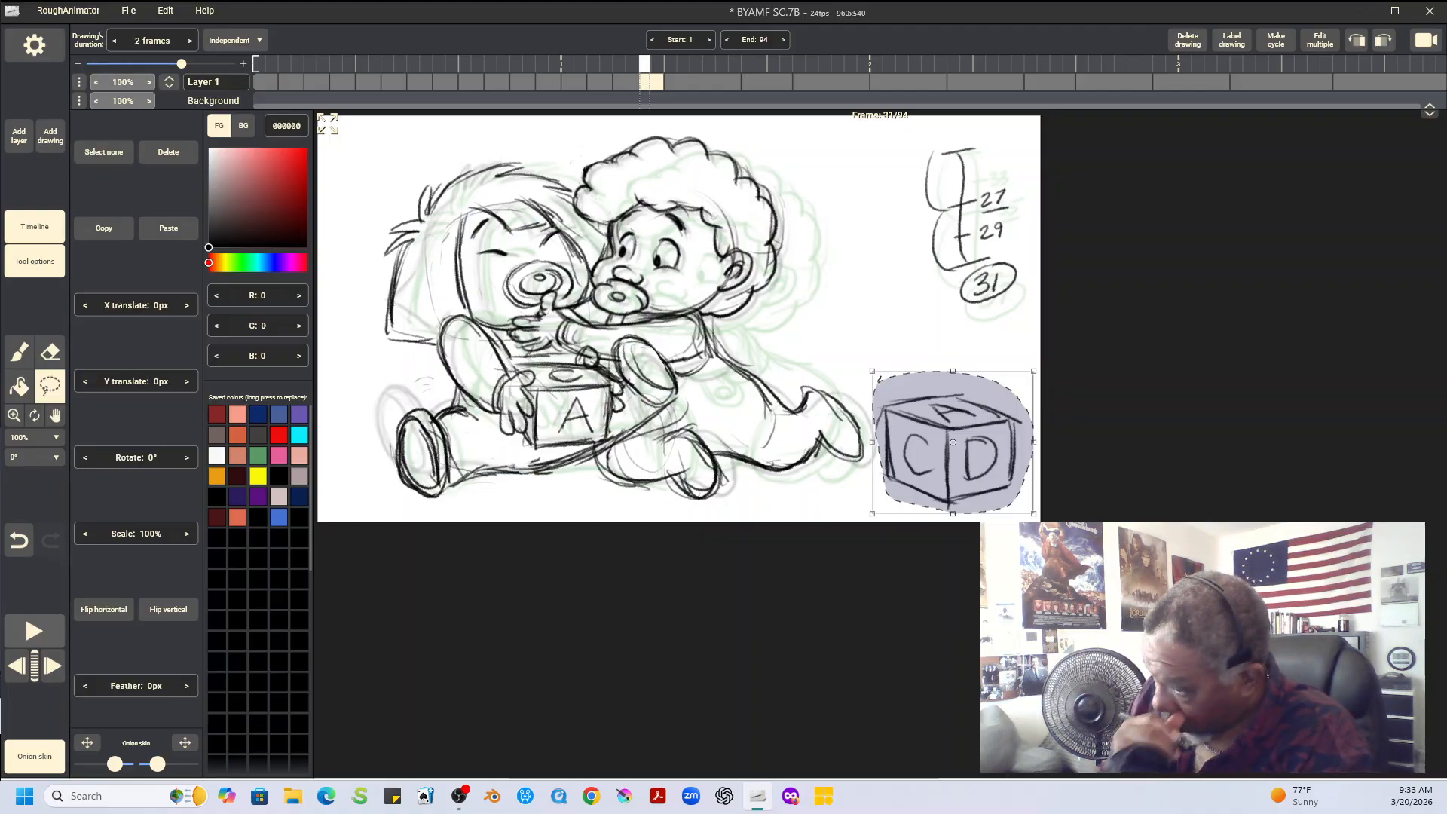
{"action": "left_click", "coordinate": [104, 229]}
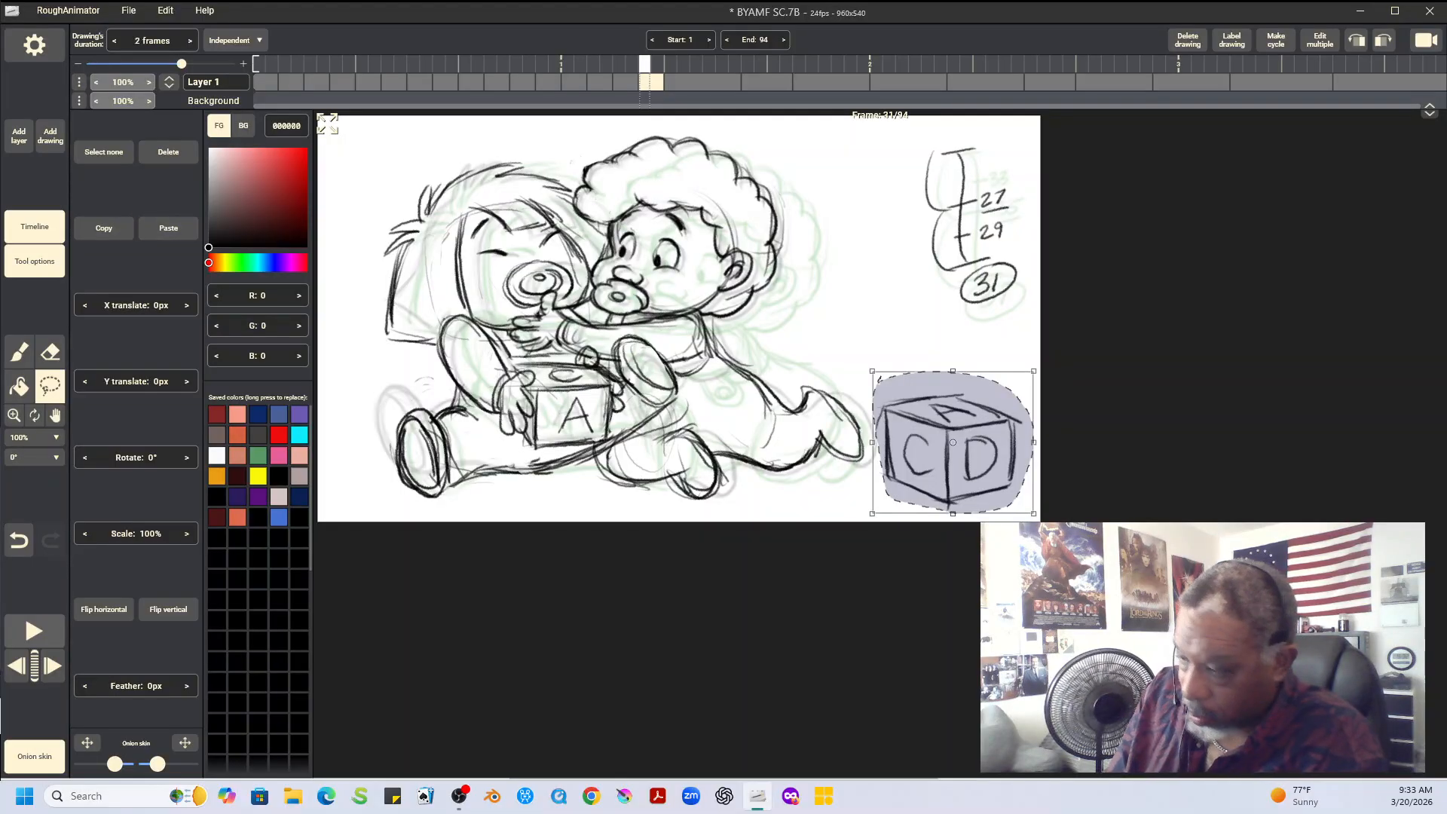
{"action": "key", "text": "Left"}
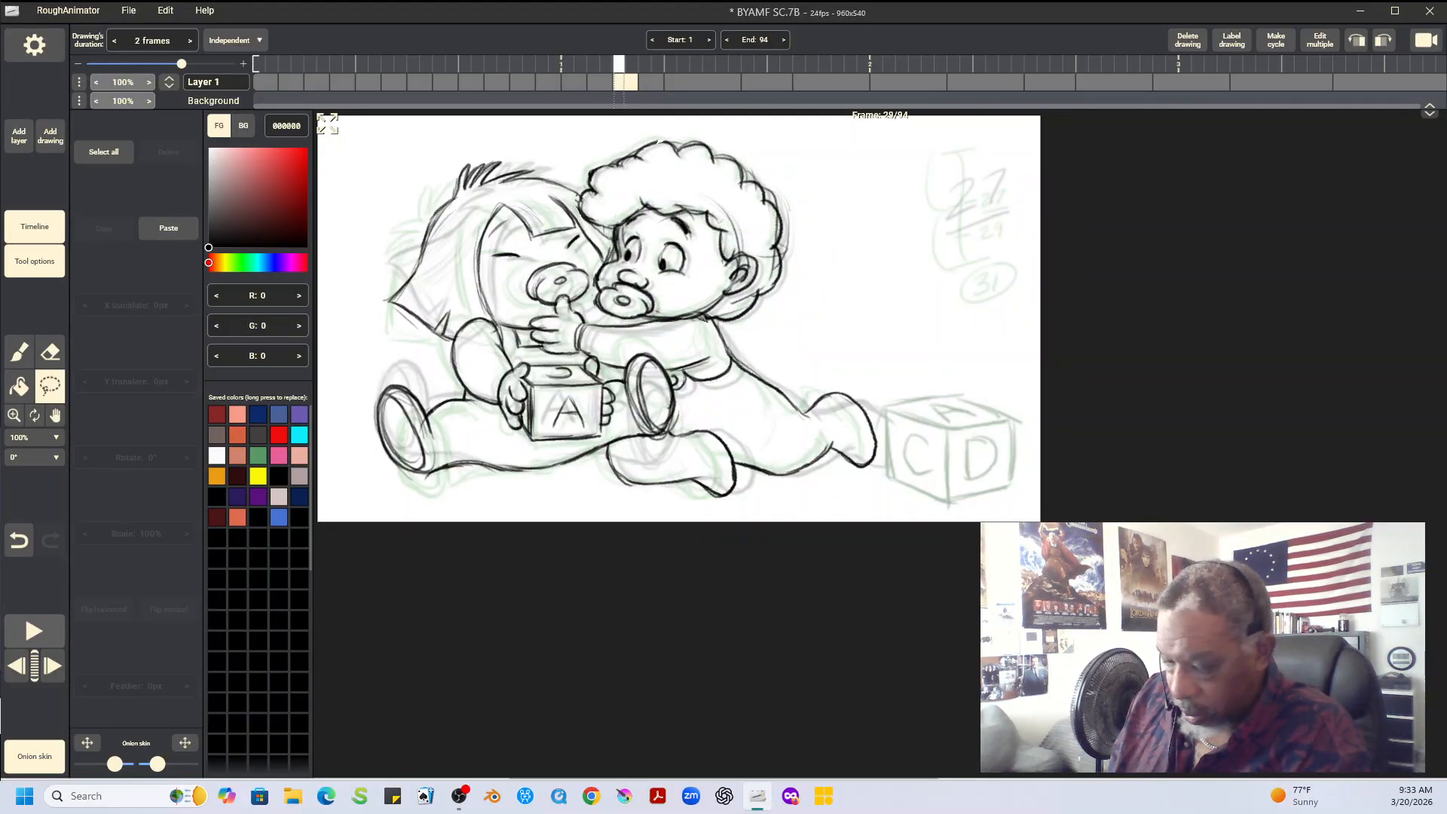
{"action": "left_click", "coordinate": [168, 228]}
{"action": "key", "text": "ctrl+d"}
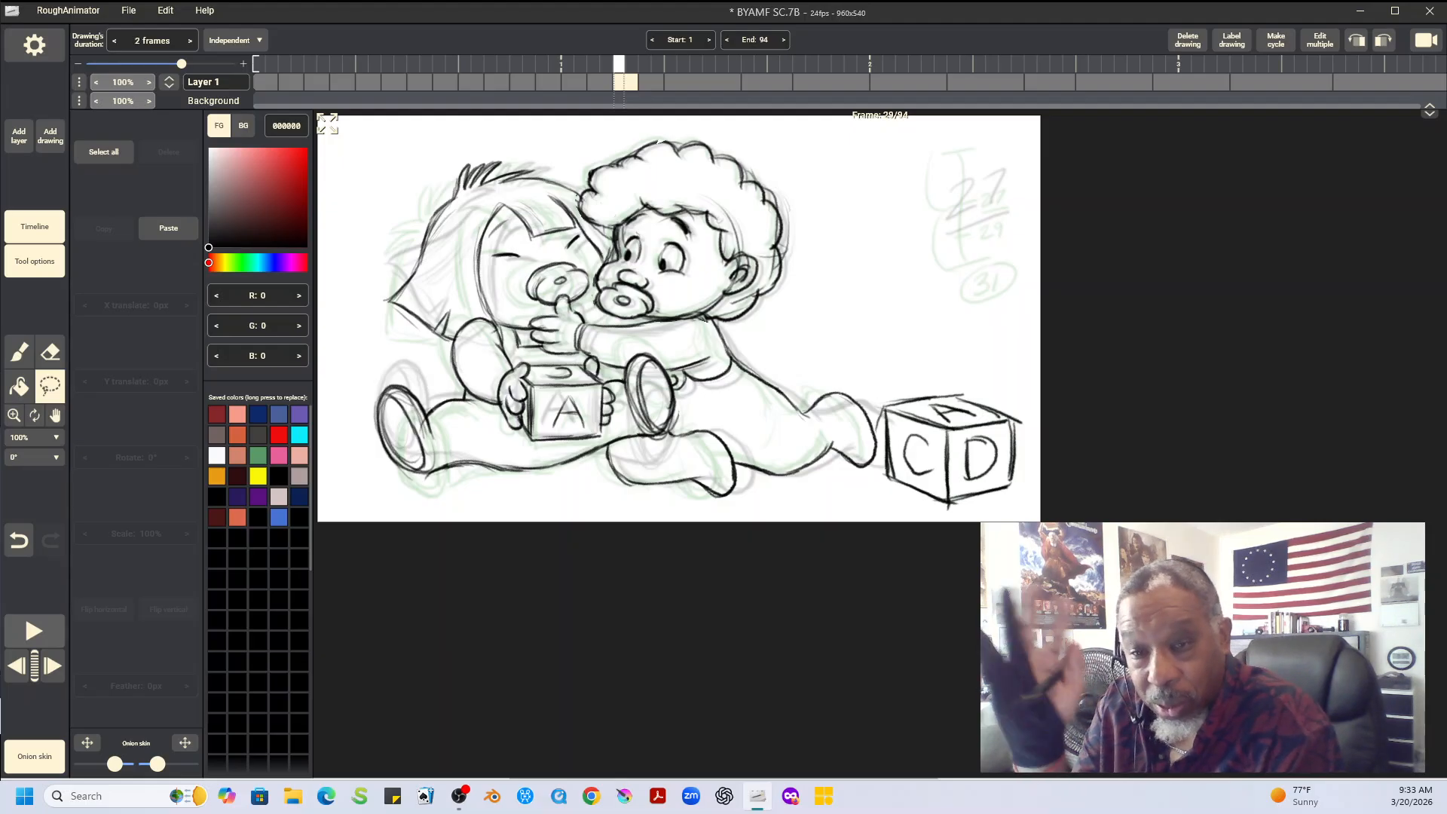
Play the animation to check the motion, compare frames 31 and 33, and save the project
{"action": "key", "text": "space"}
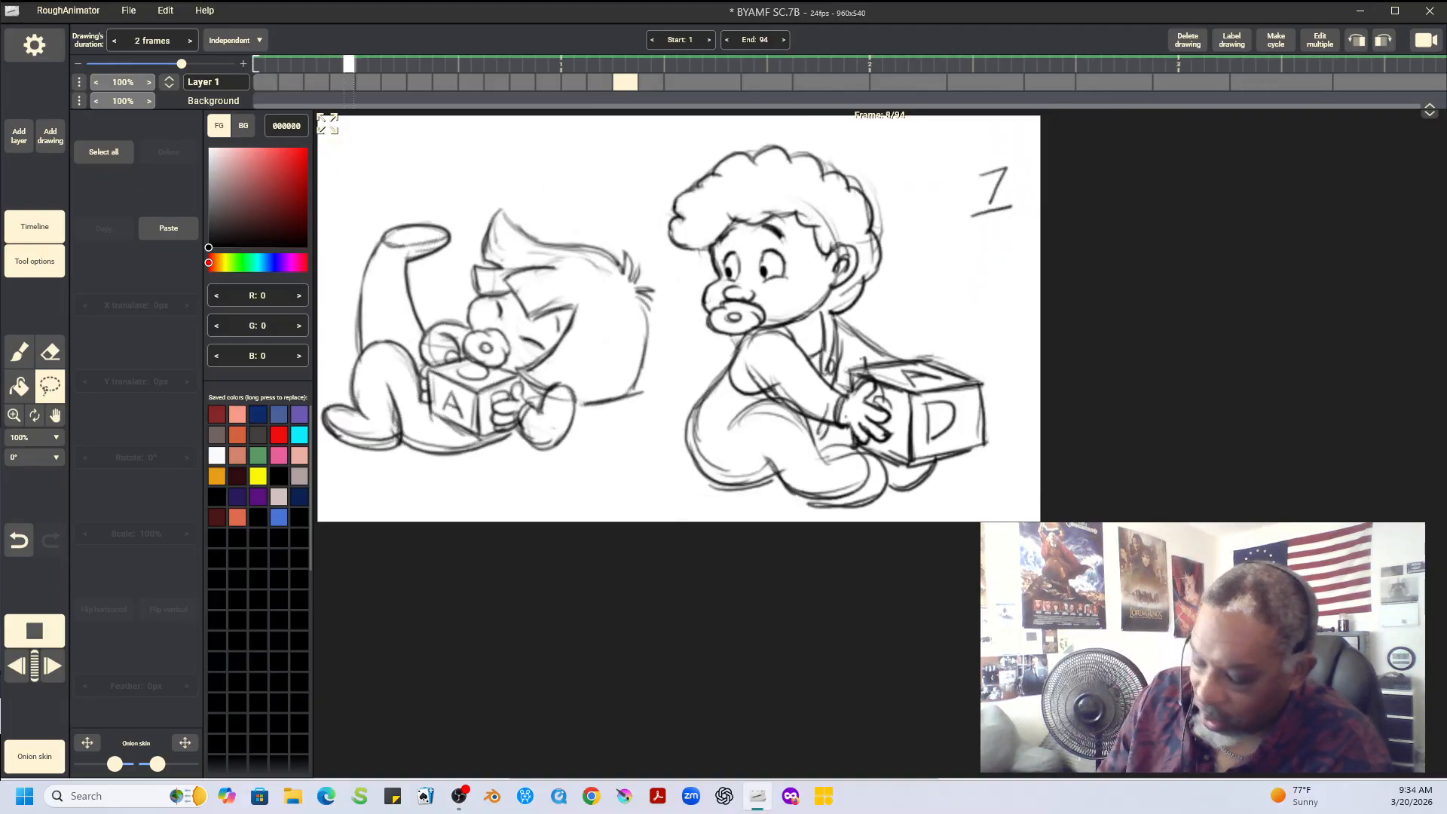
{"action": "key", "text": "space"}
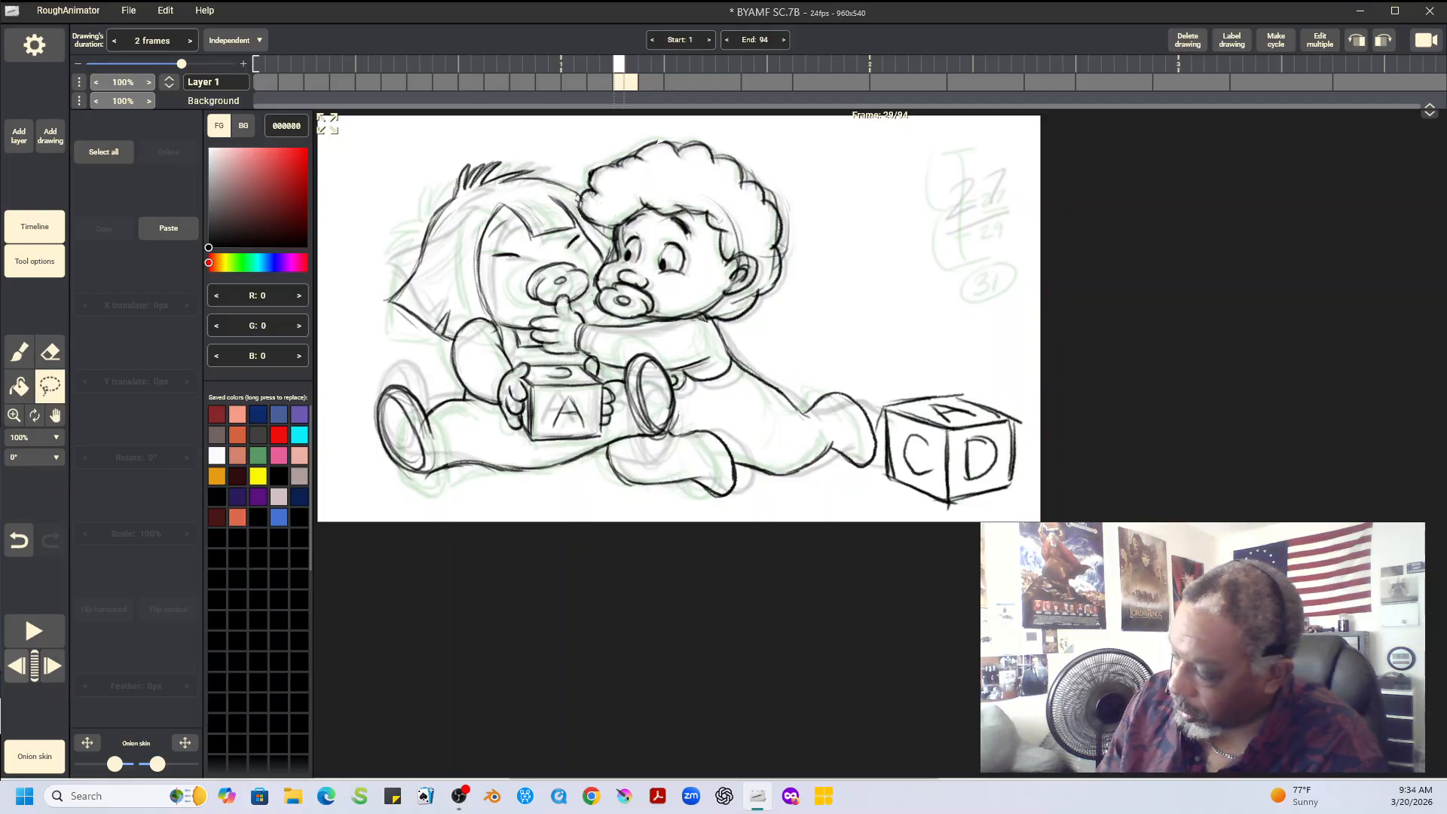
{"action": "key", "text": "Right"}
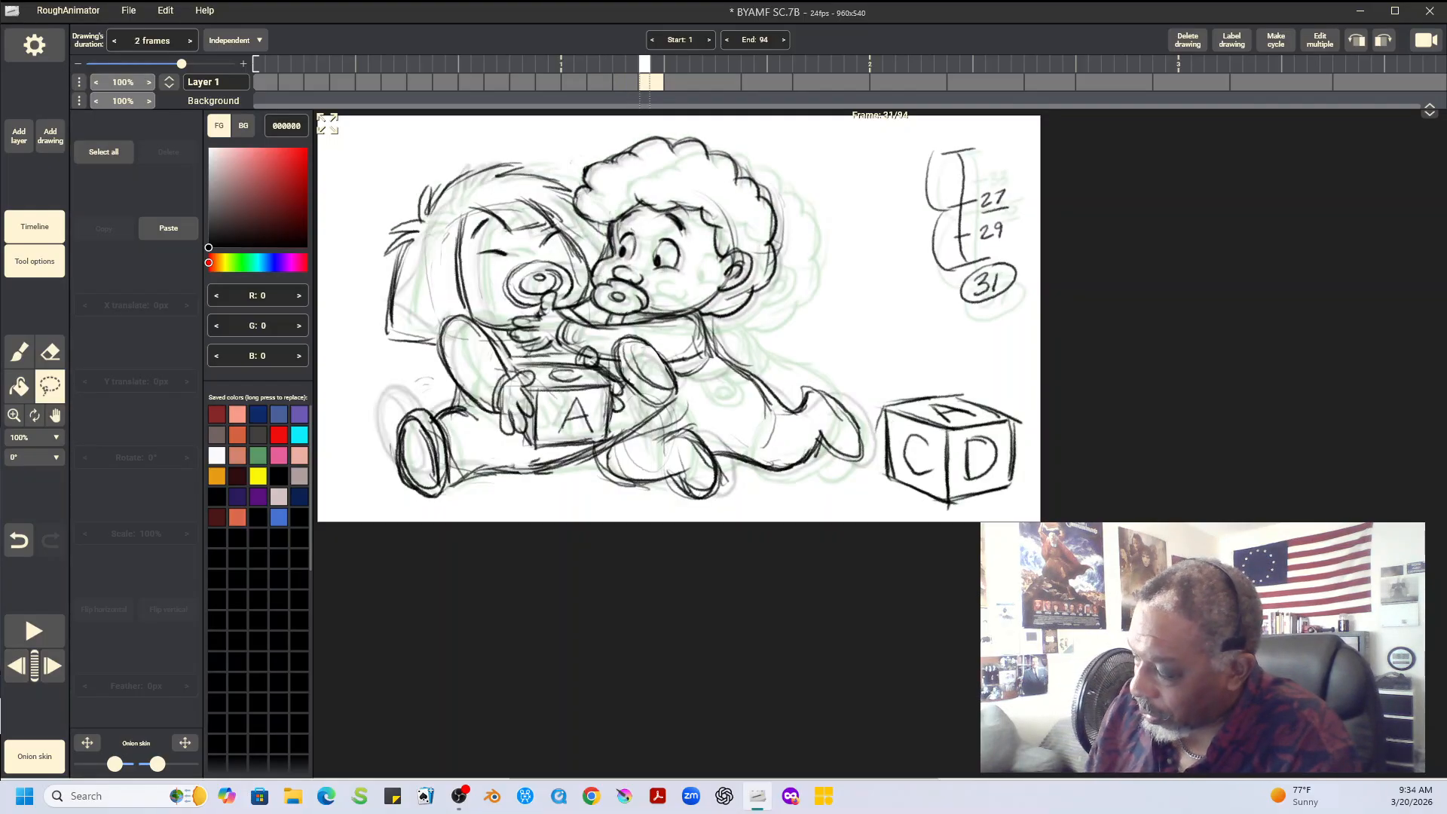
{"action": "key", "text": "Right"}
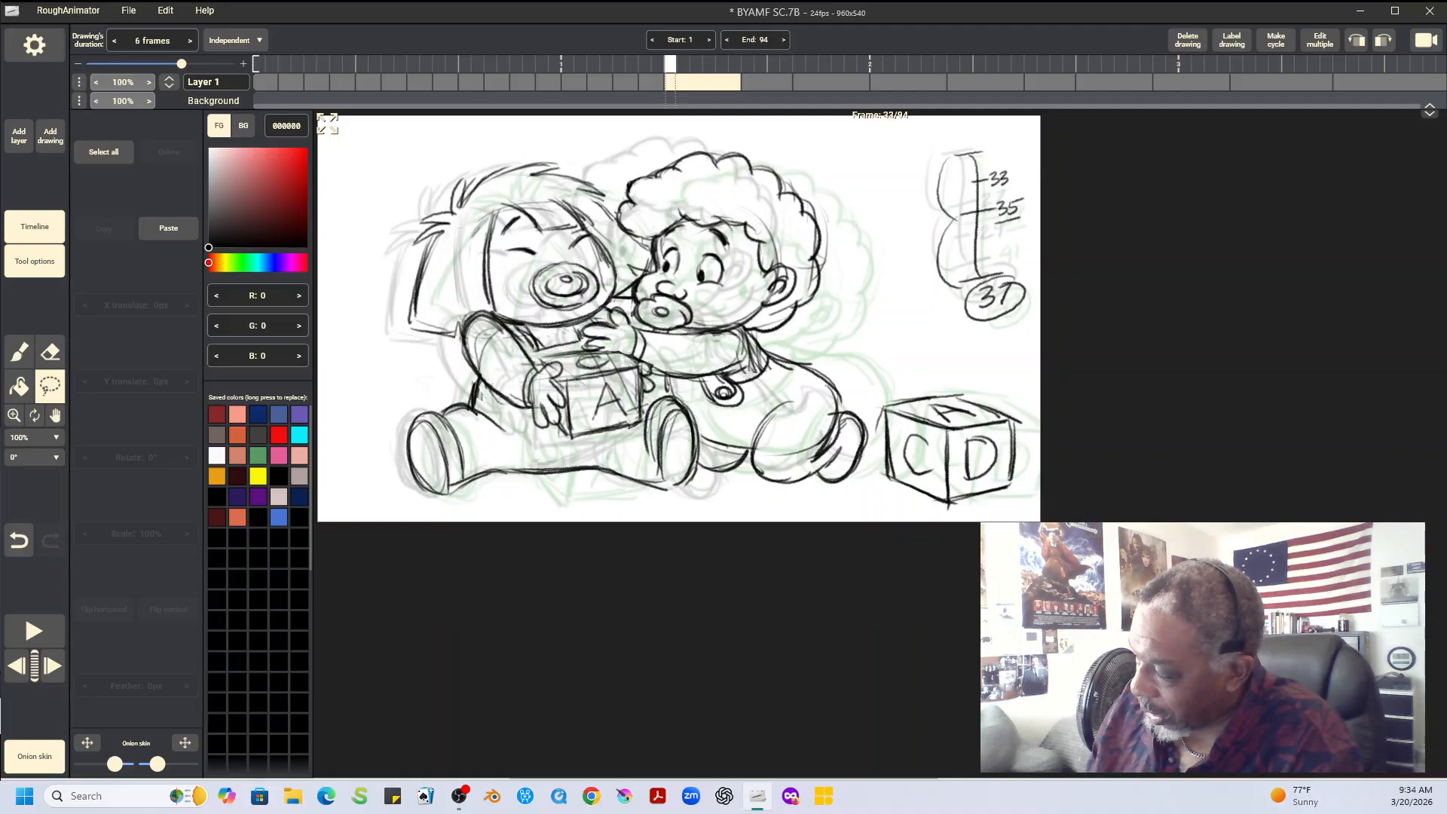
{"action": "key", "text": "Left"}
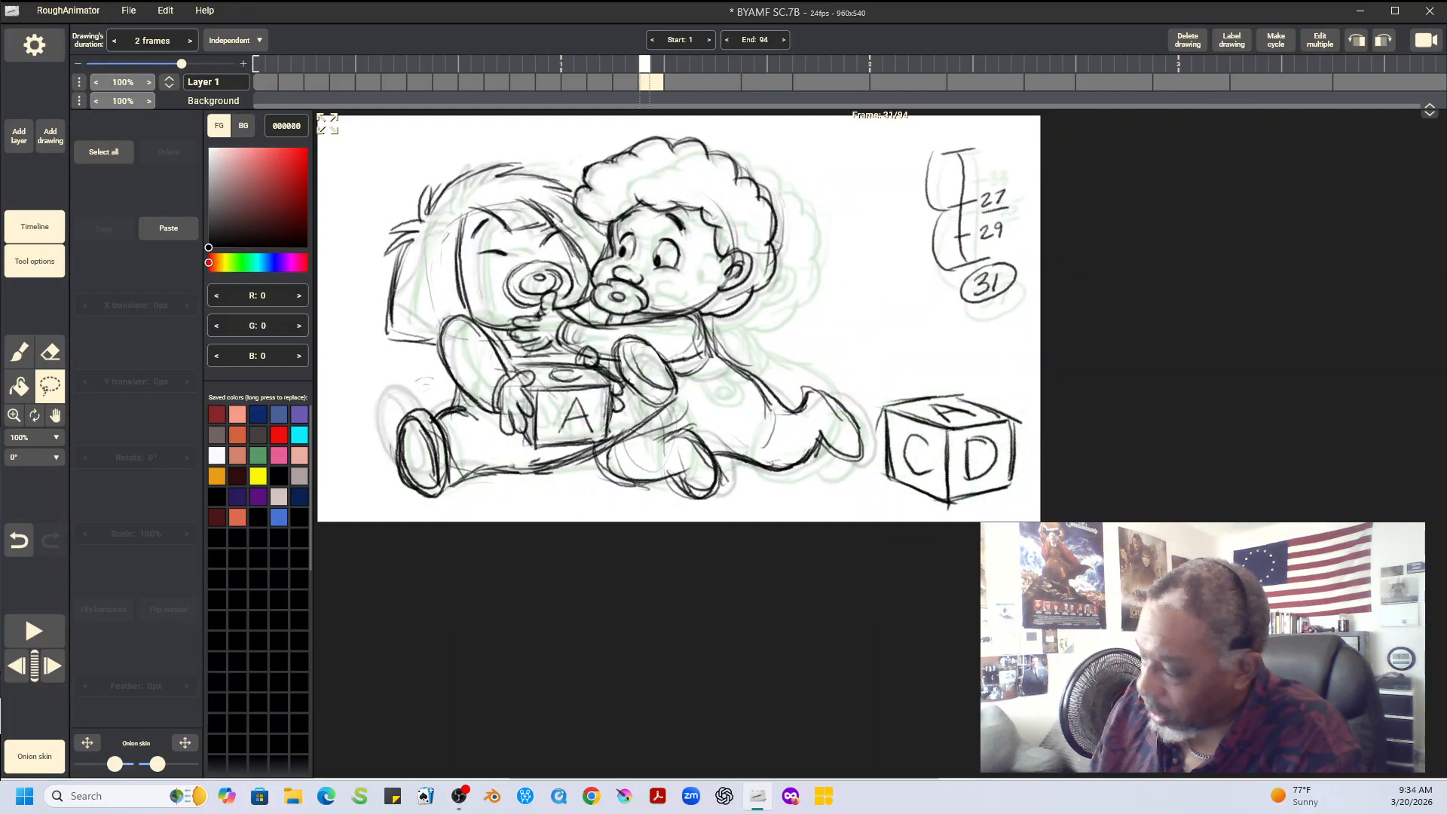
{"action": "left_click", "coordinate": [128, 10]}
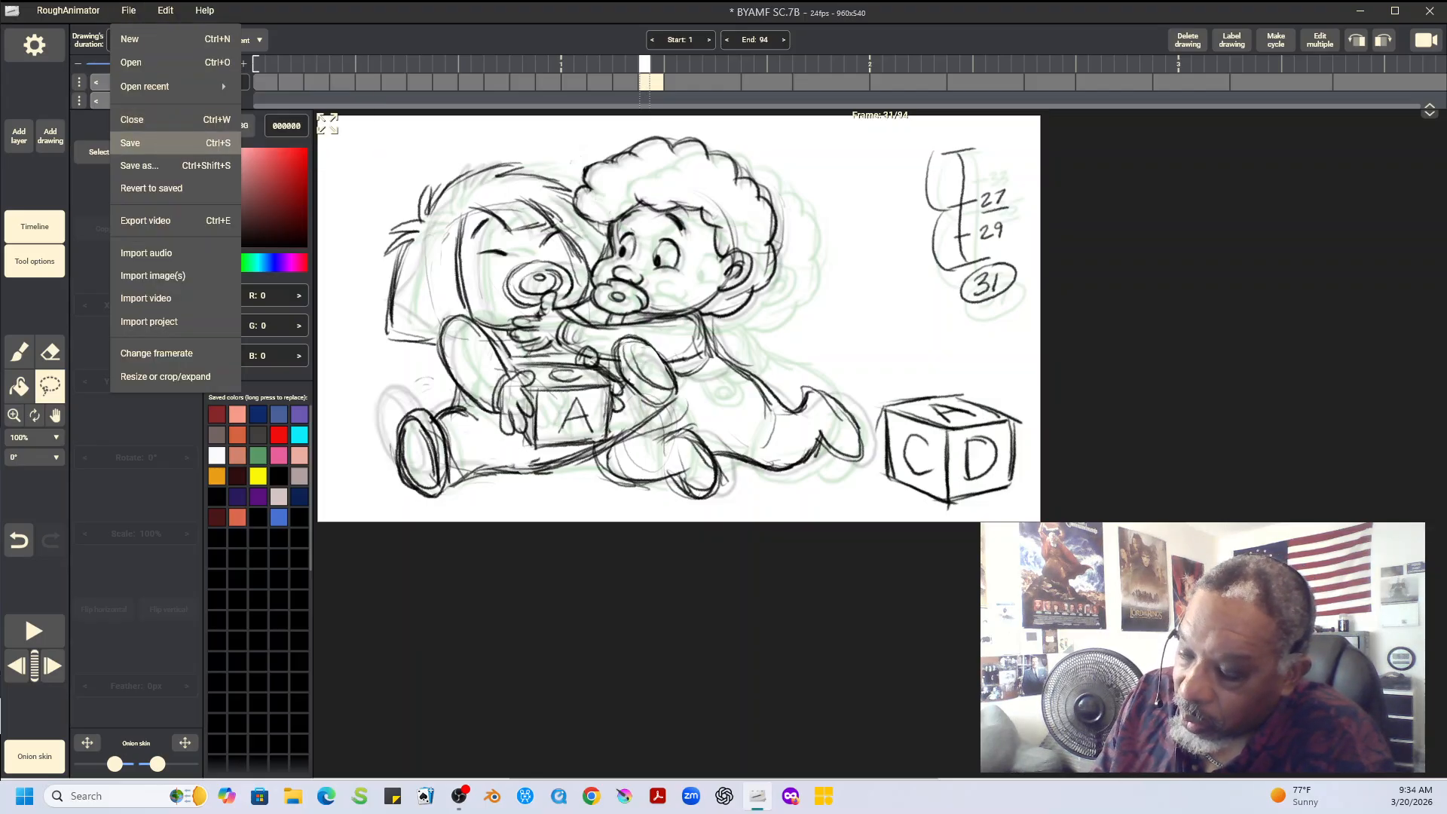
{"action": "left_click", "coordinate": [144, 142]}
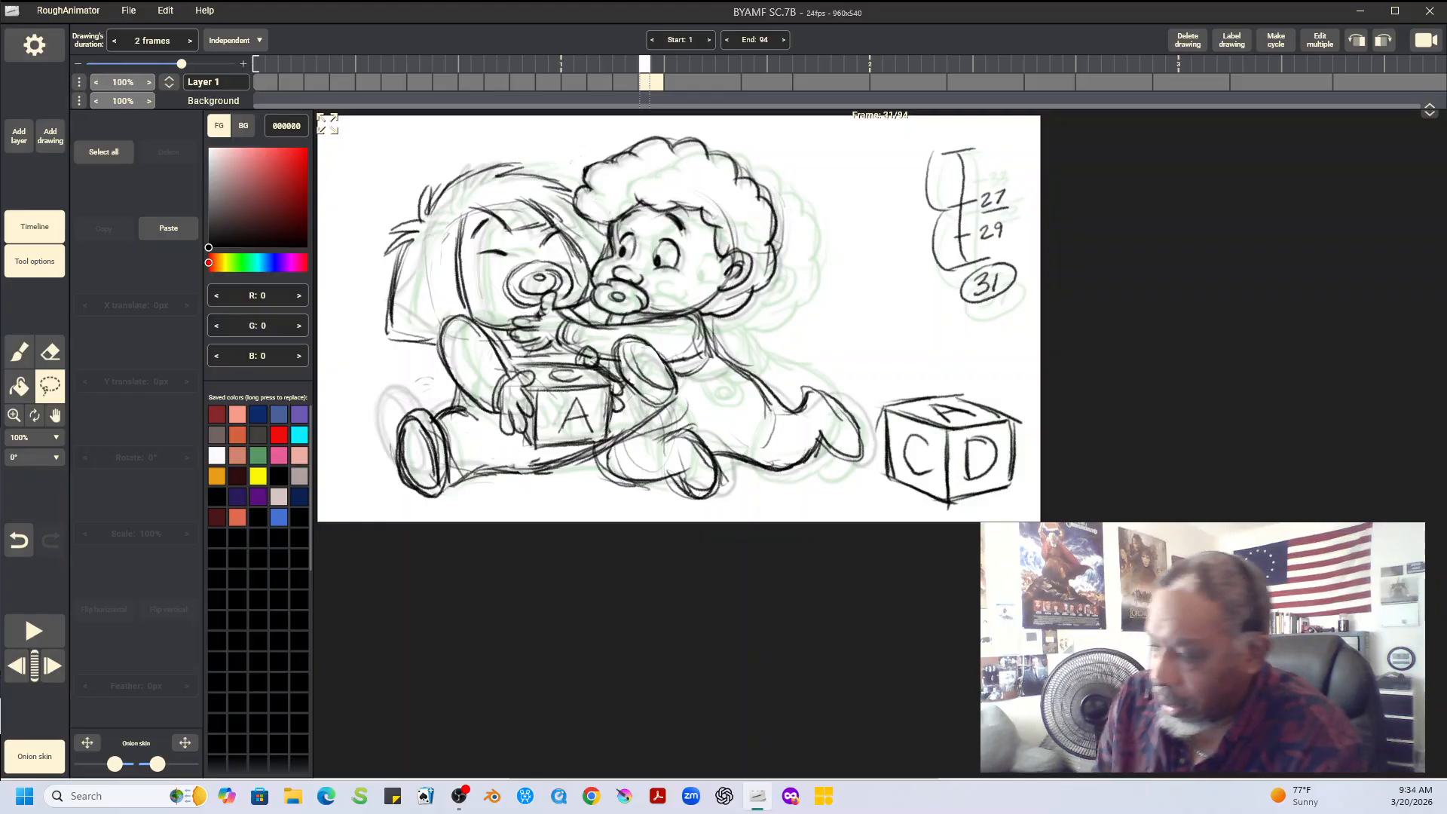
Compare frames 31 and 33, and shorten the duration of the drawing at frame 33 to 2 frames
{"action": "key", "text": "Right"}
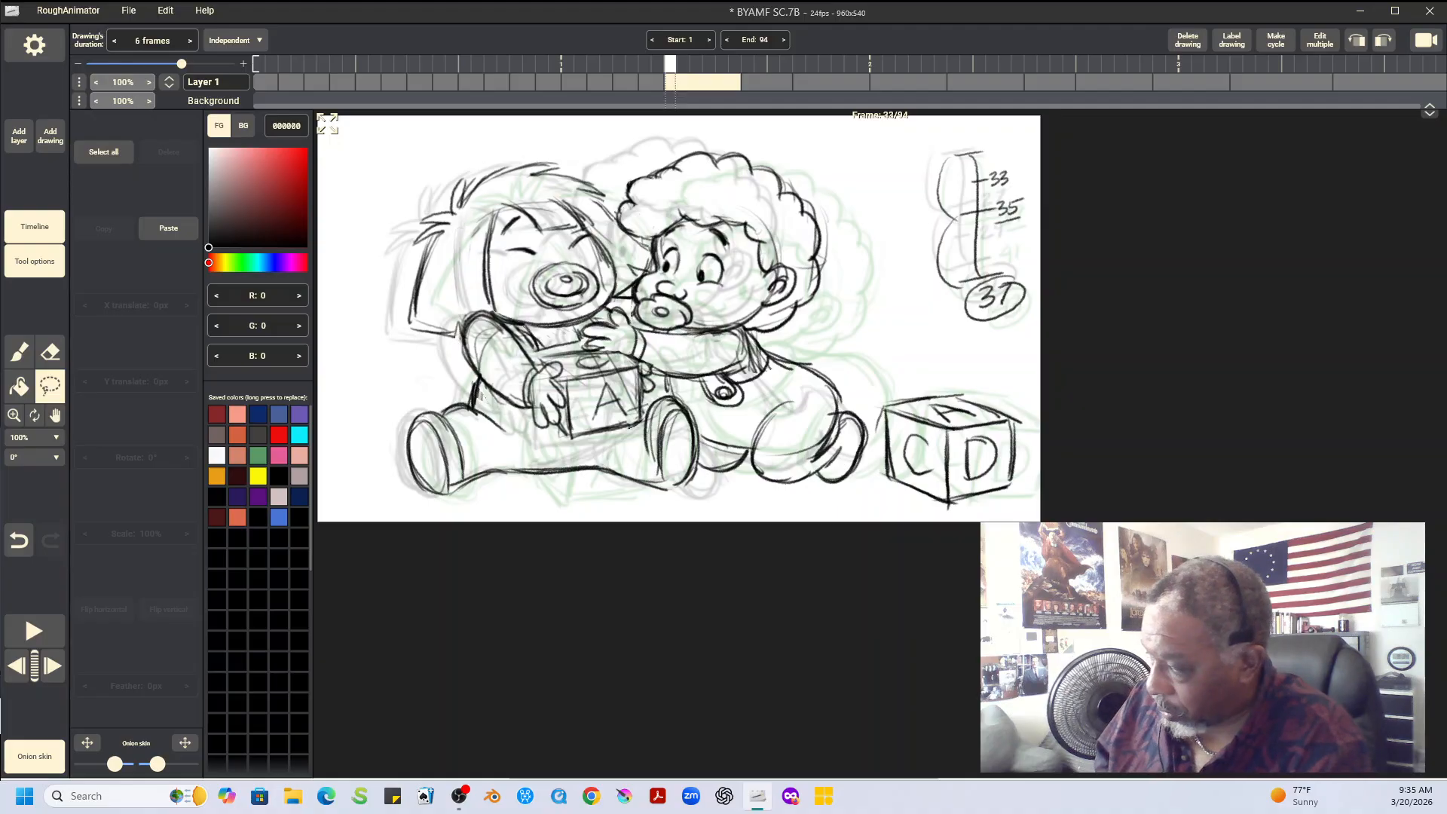
{"action": "key", "text": "Left"}
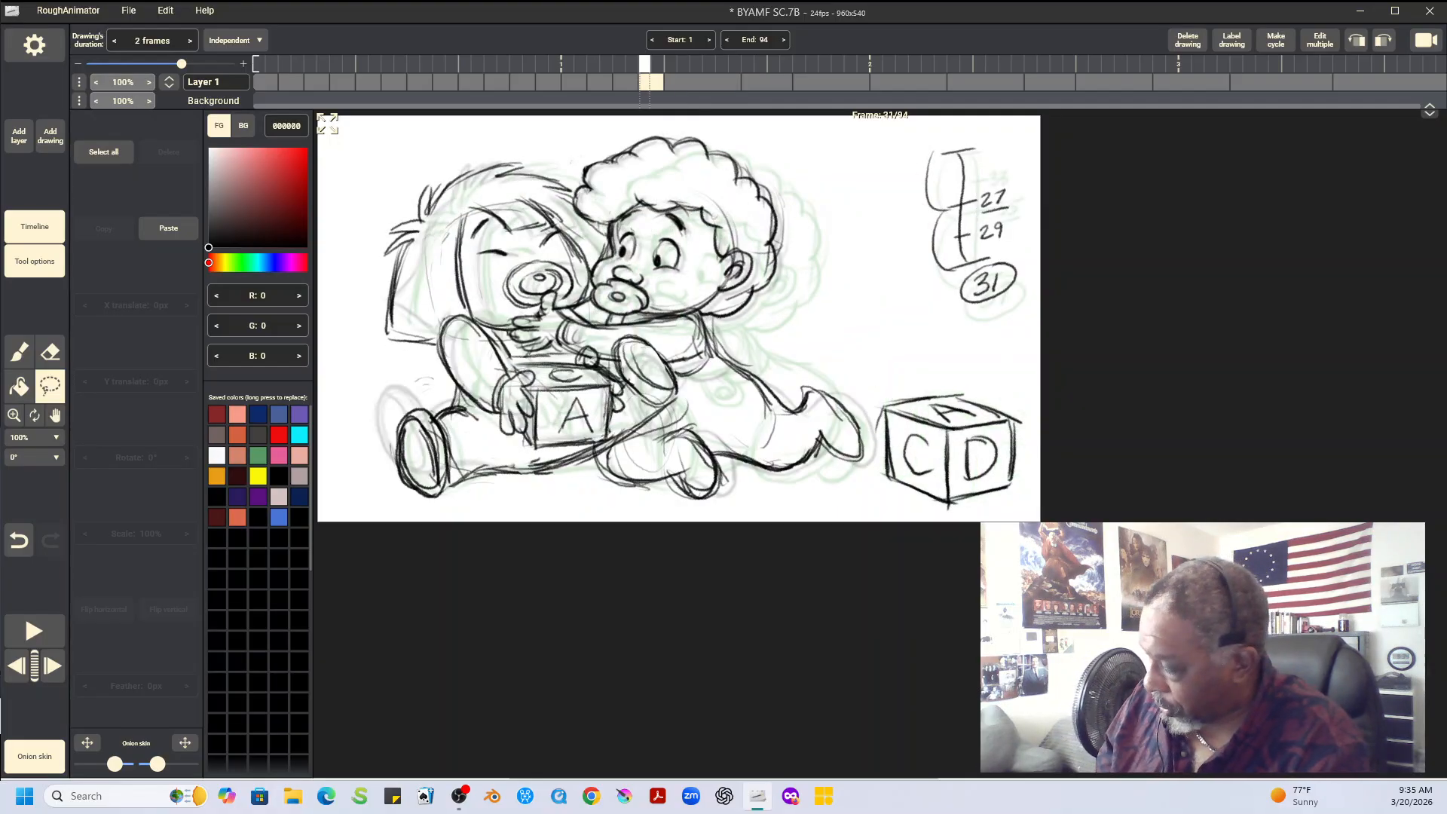
{"action": "key", "text": "Right"}
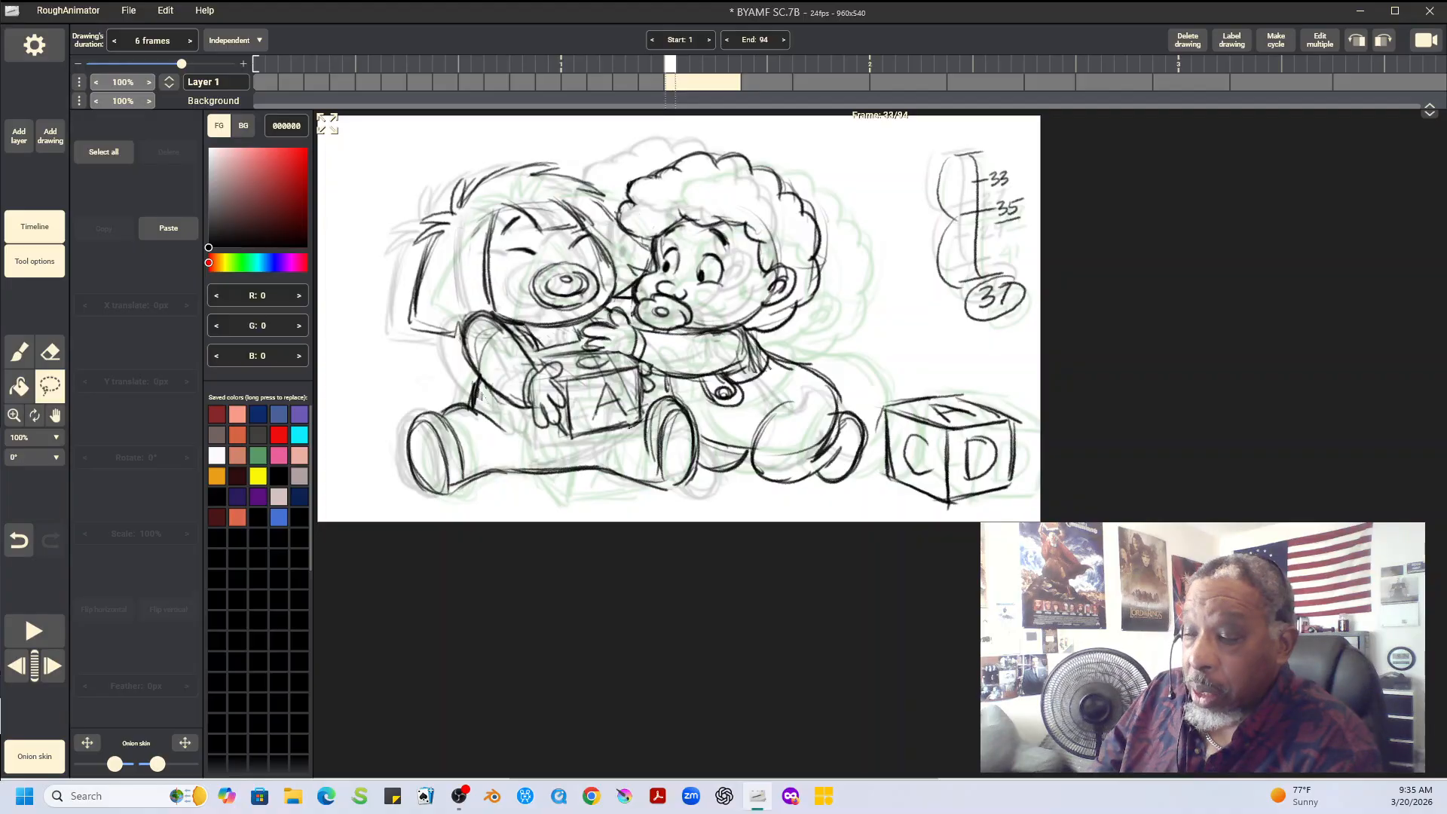
{"action": "key", "text": "minus"}
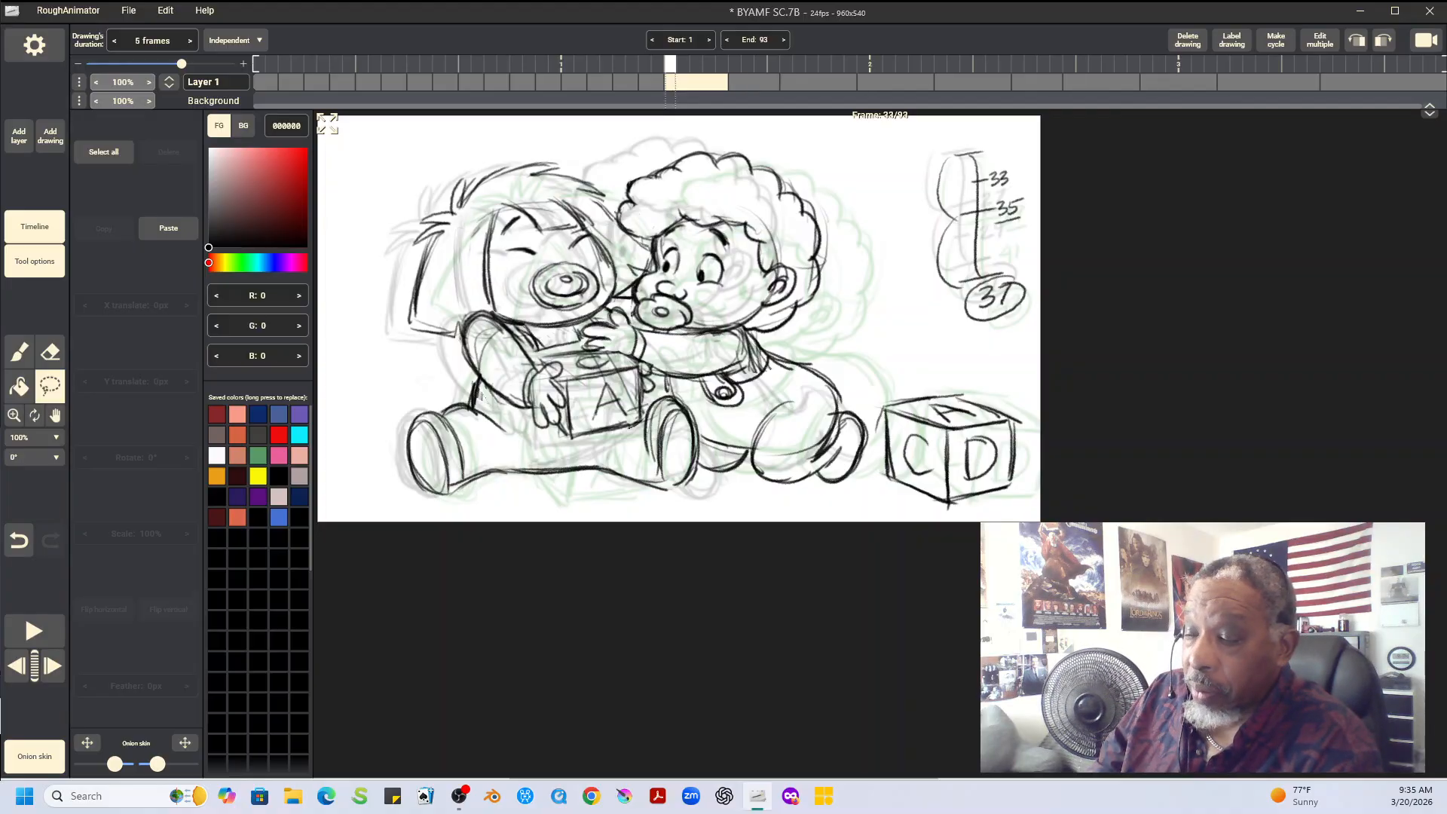
{"action": "key", "text": "minus"}
{"action": "key", "text": "minus"}
{"action": "key", "text": "minus"}
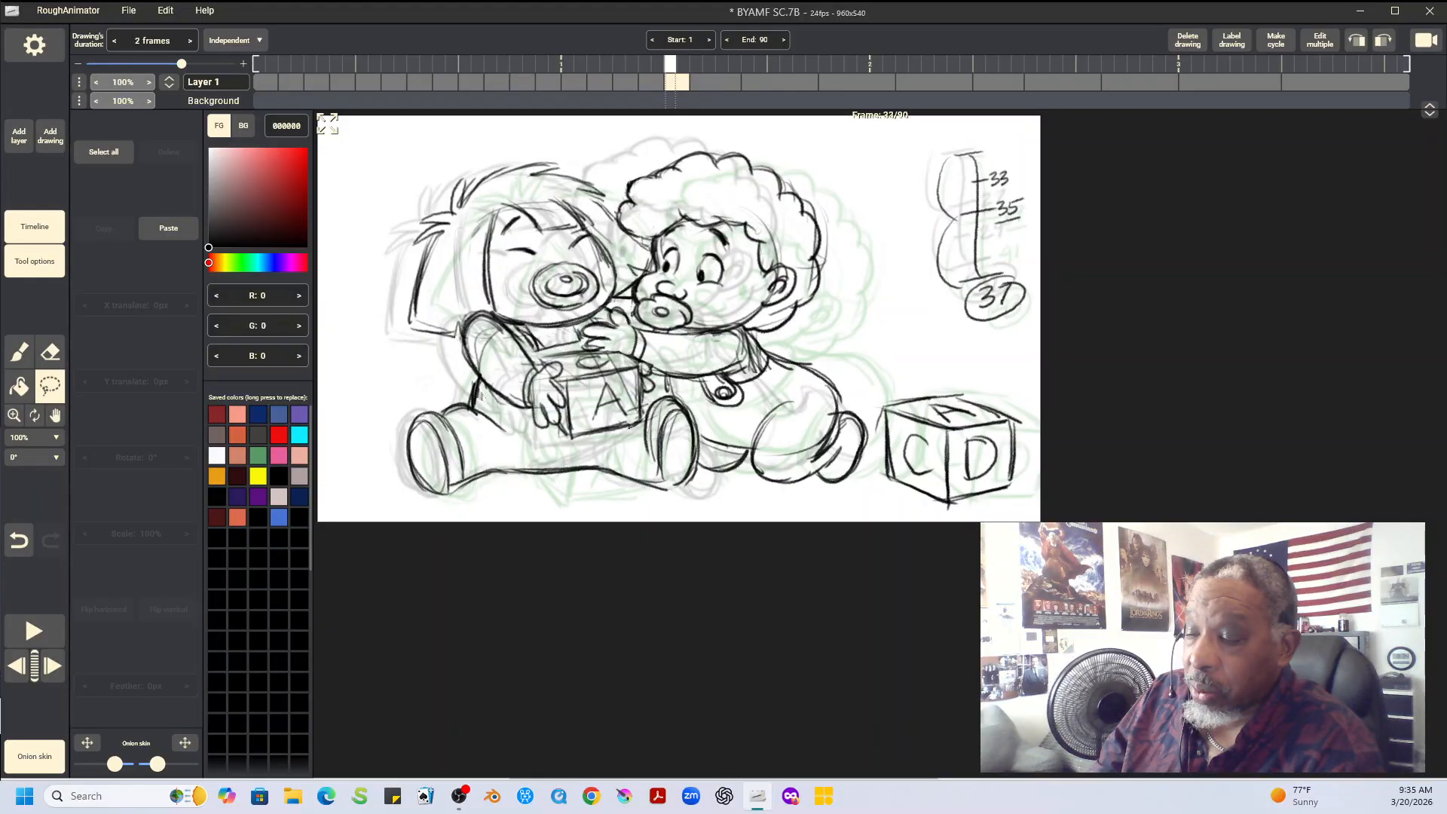
Insert a blank drawing held for 2 frames directly after the frame 31 drawing
{"action": "key", "text": "Left"}
{"action": "key", "text": "Left"}
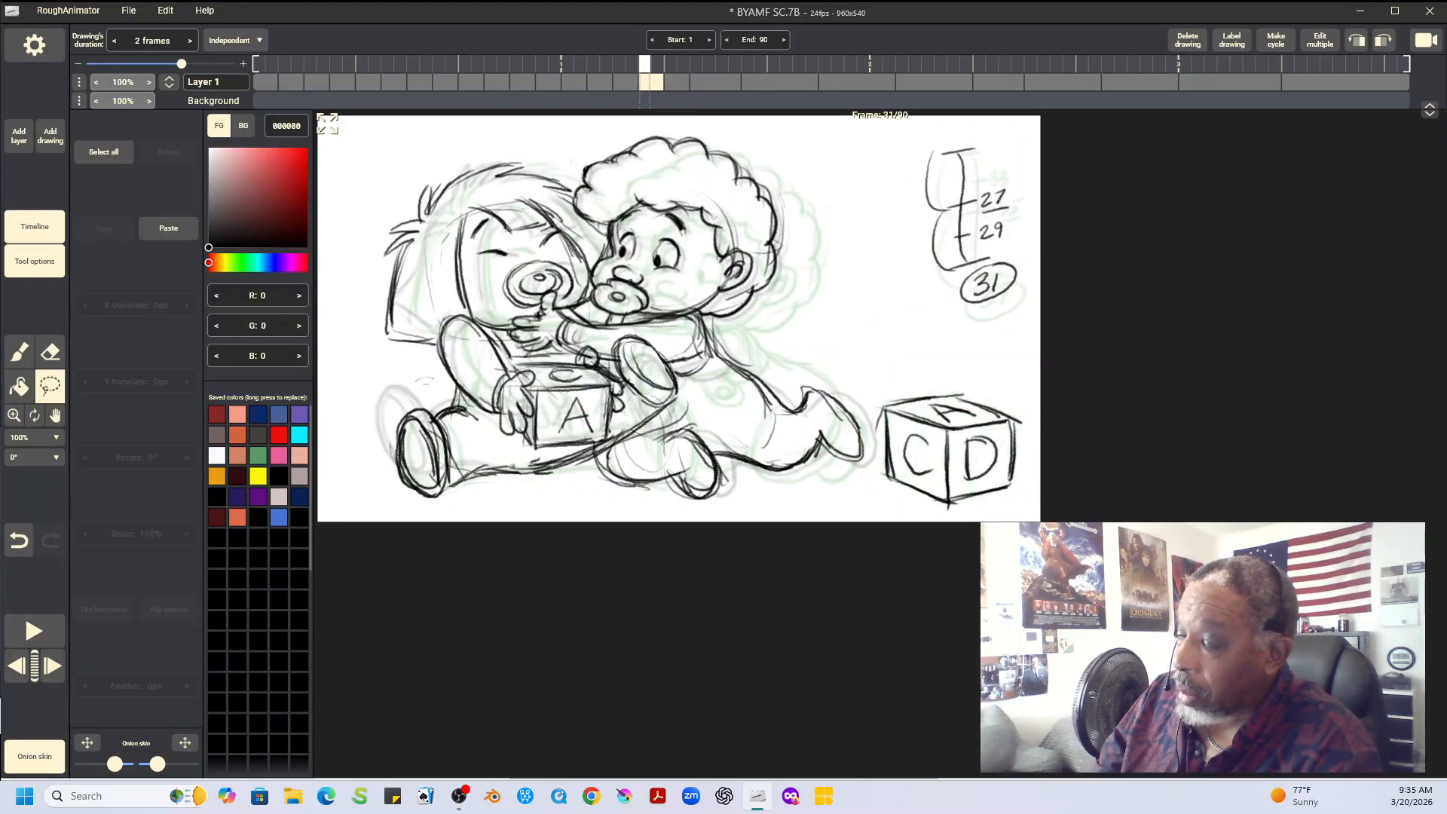
{"action": "left_click", "coordinate": [50, 136]}
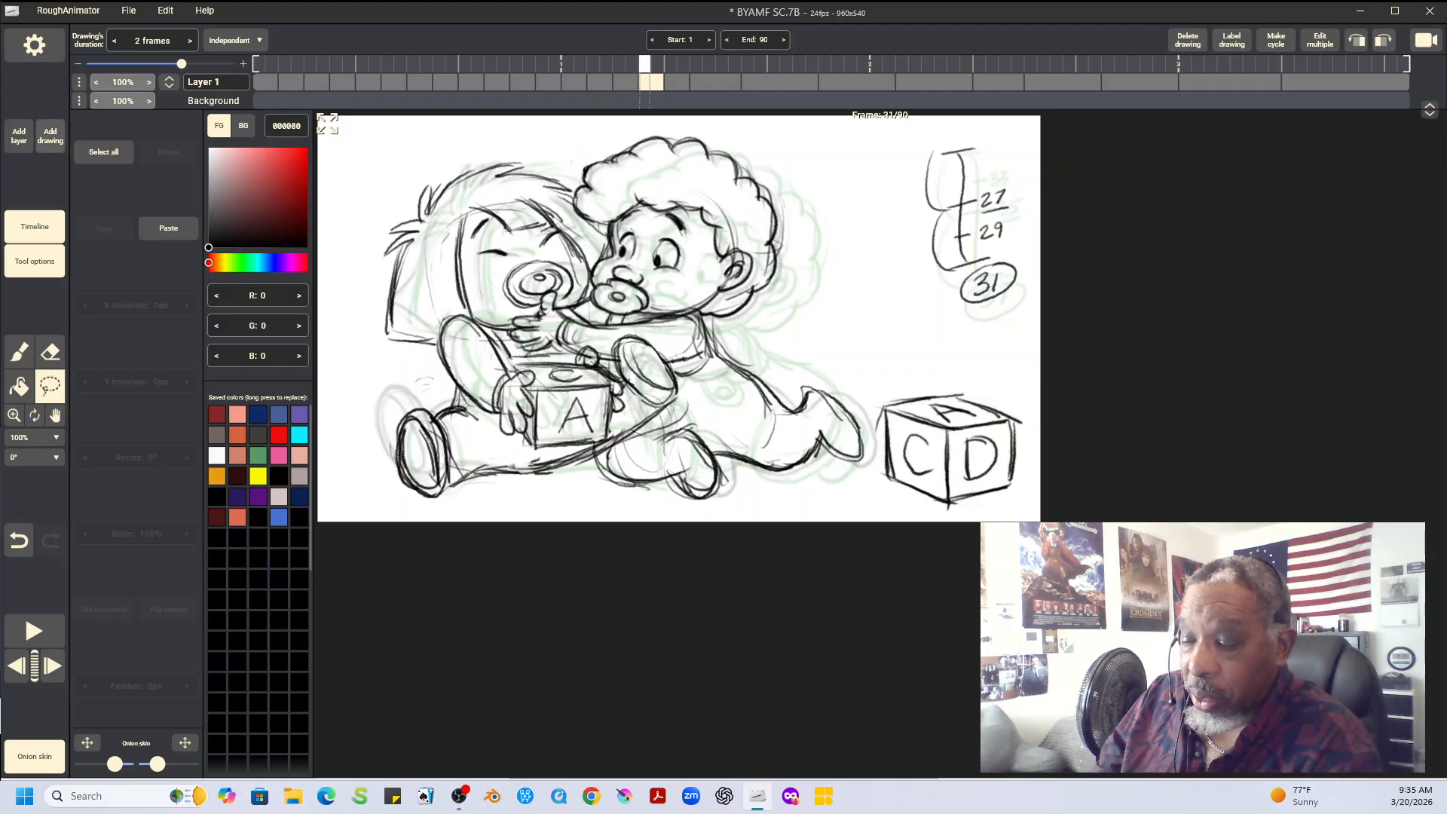
{"action": "left_click", "coordinate": [106, 168]}
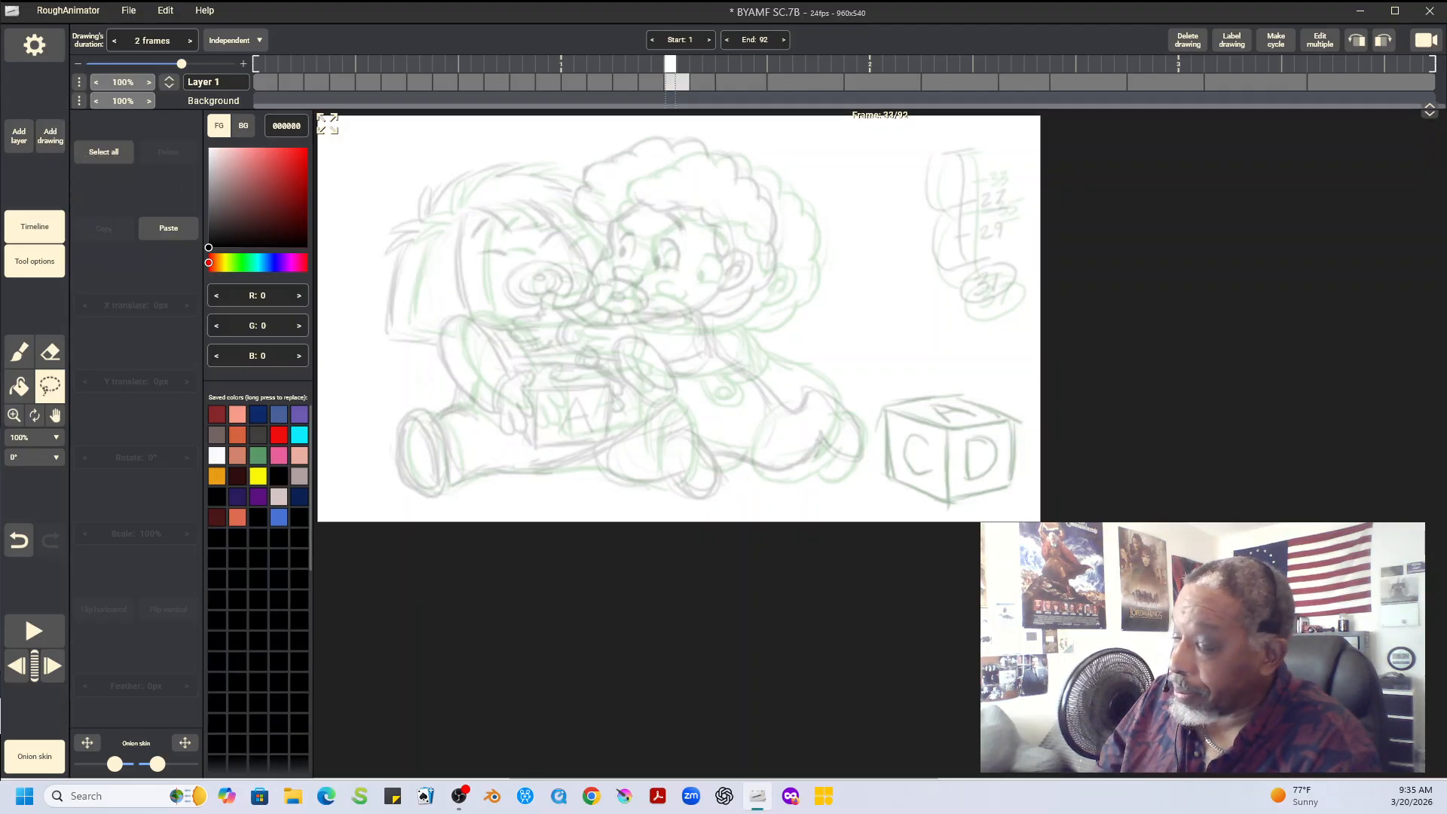
Check the timing chart on frame 35 and handwrite an underlined 35 in the chart area of the blank frame 33 drawing
{"action": "key", "text": "Right"}
{"action": "key", "text": "Right"}
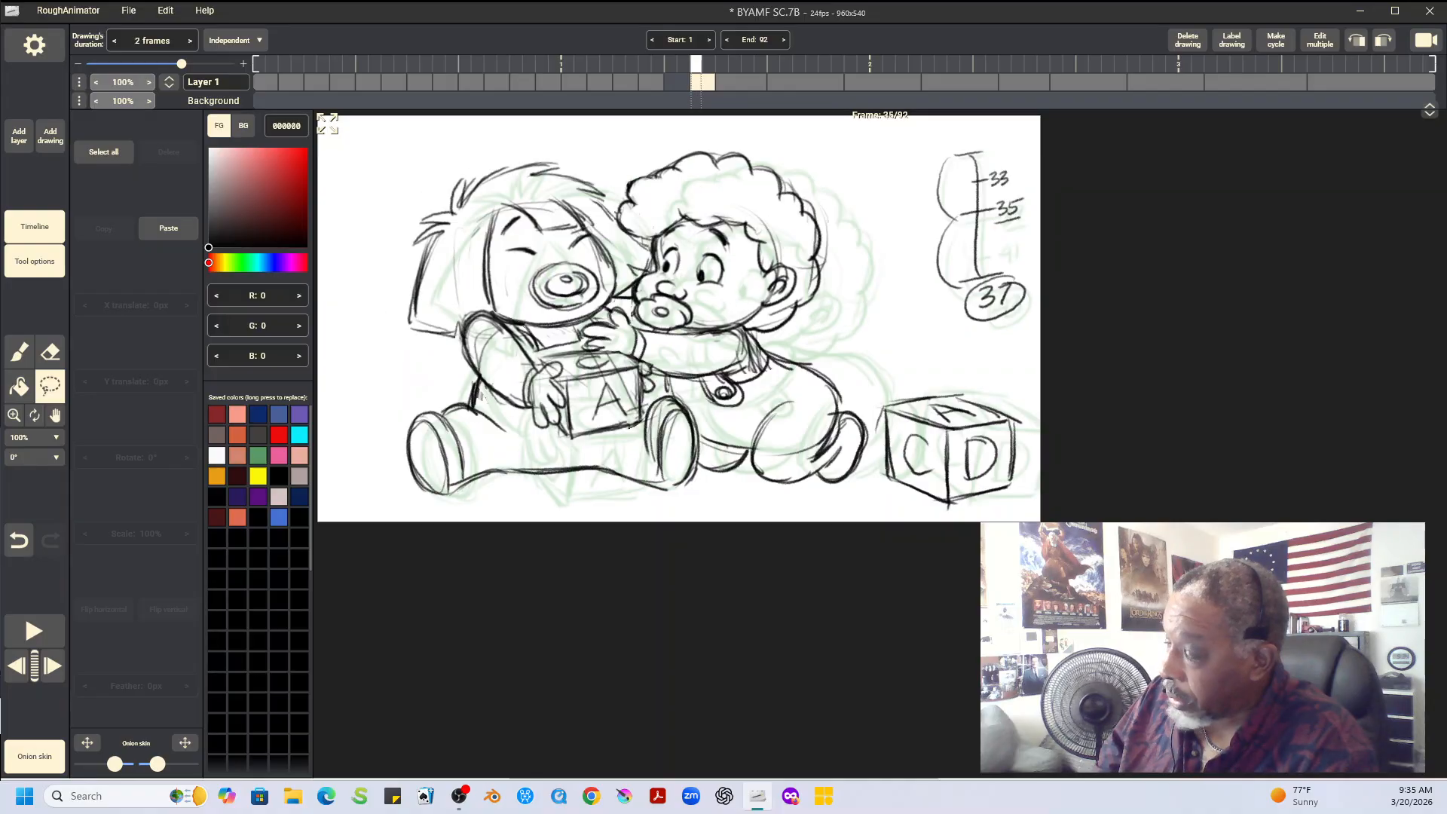
{"action": "key", "text": "Left"}
{"action": "key", "text": "Left"}
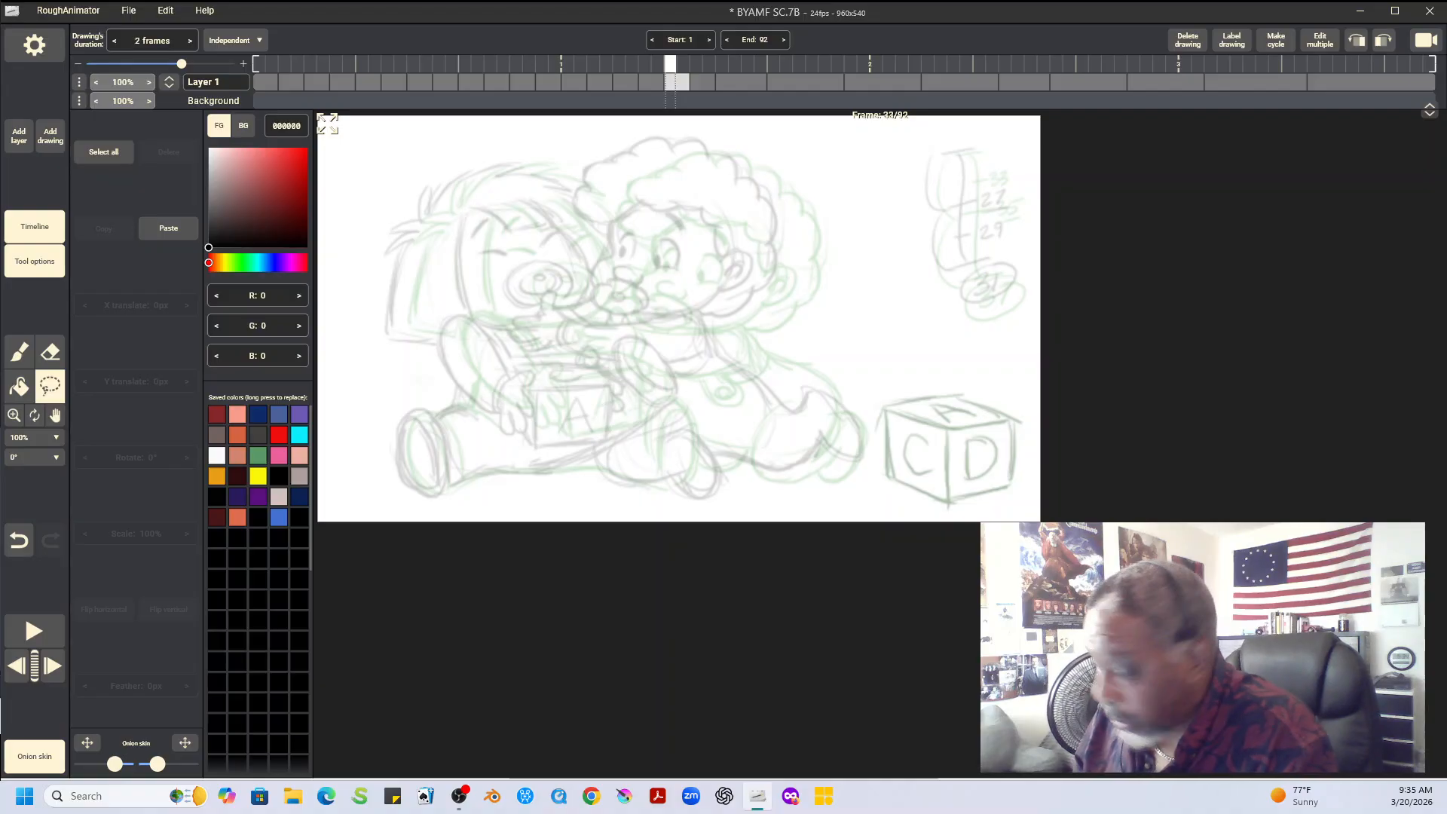
{"action": "key", "text": "b"}
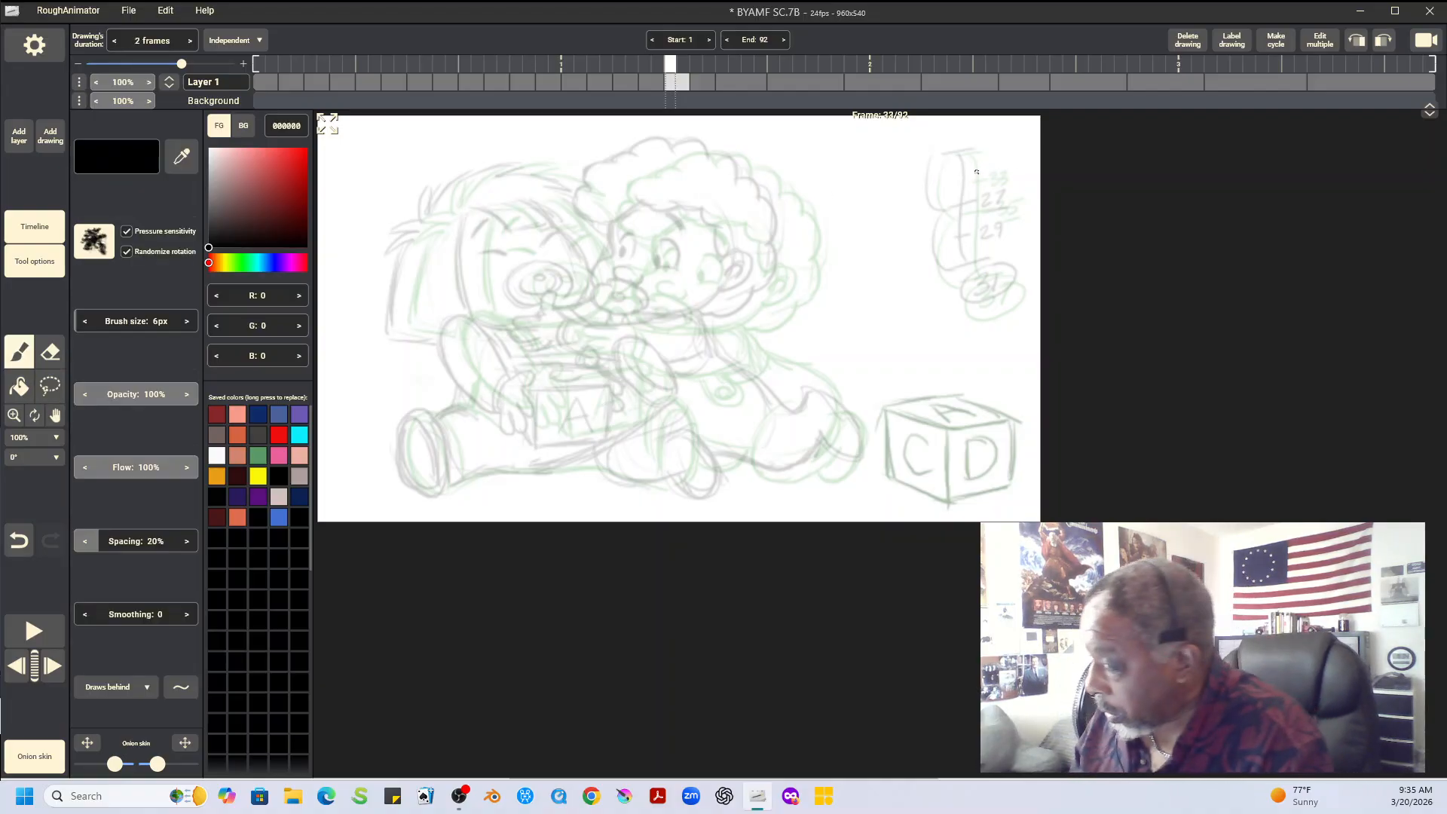
{"action": "mouse_move", "coordinate": [956, 188]}
{"action": "left_mouse_down"}
{"action": "mouse_move", "coordinate": [974, 197]}
{"action": "mouse_move", "coordinate": [954, 217]}
{"action": "mouse_move", "coordinate": [1014, 207]}
{"action": "left_mouse_up"}
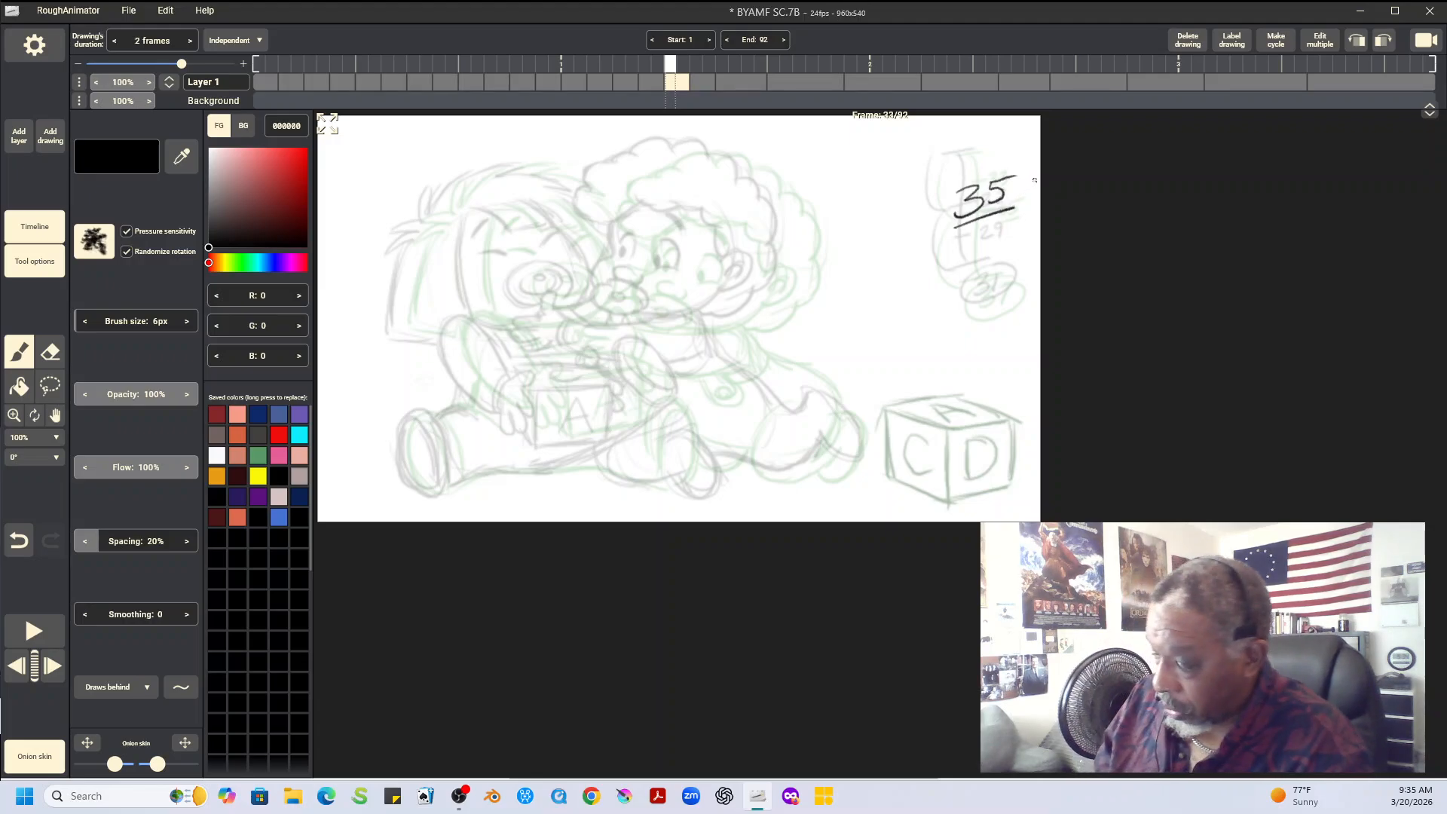
Flip repeatedly between frames 31 and 35 to examine how both babies move across the in-between at frame 33
{"action": "key", "text": "Left"}
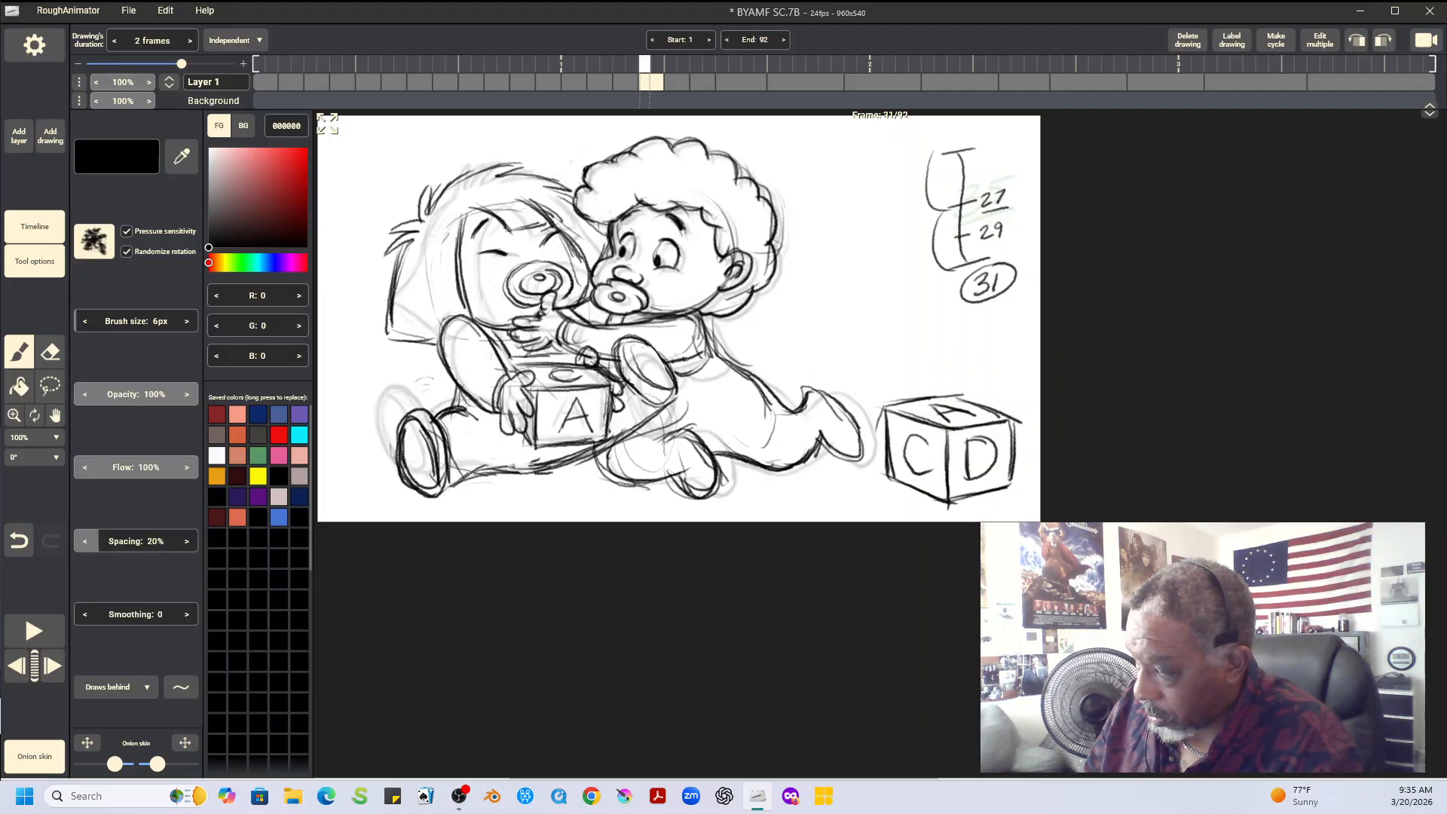
{"action": "key", "text": "Right"}
{"action": "key", "text": "Right"}
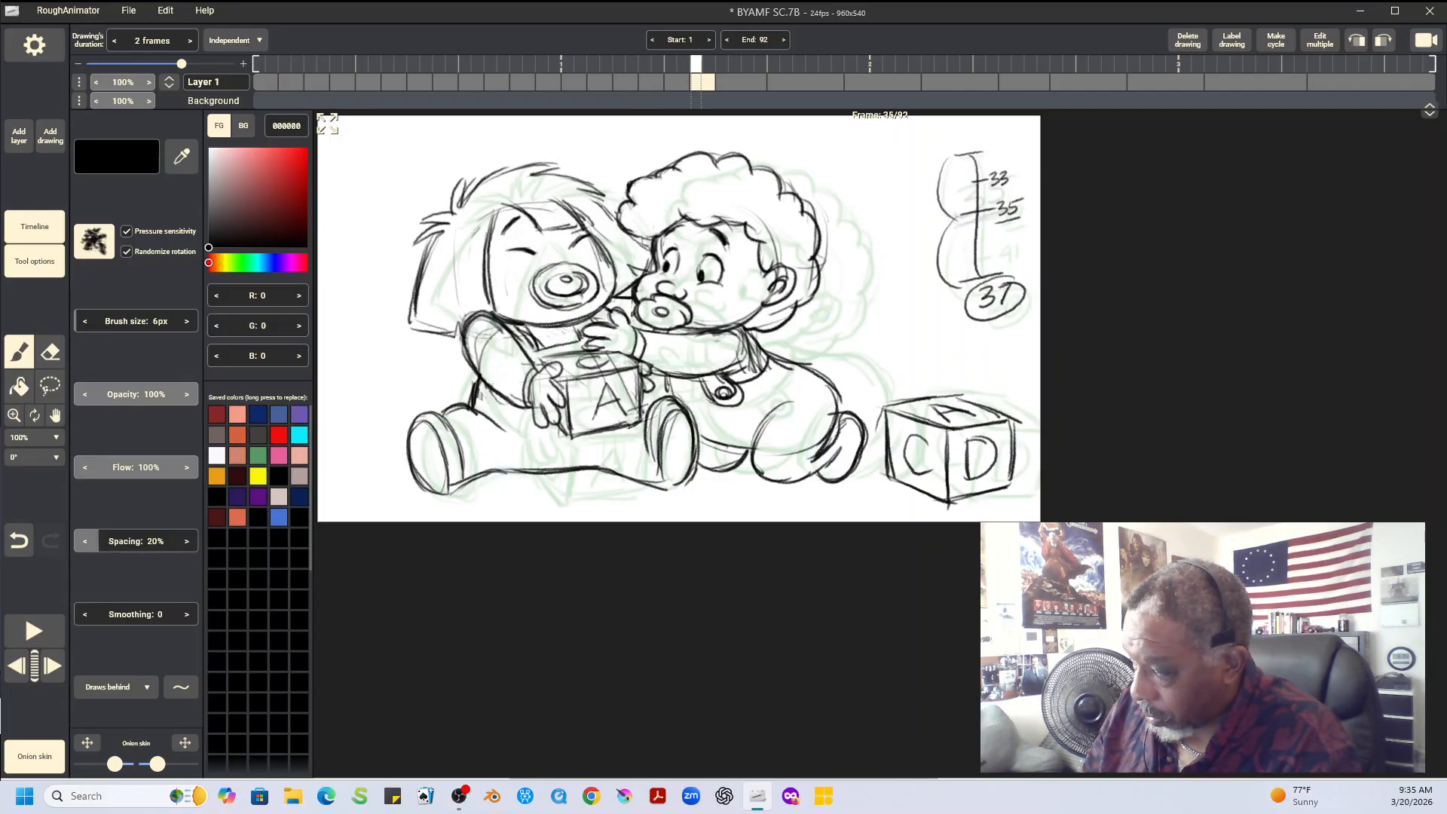
{"action": "key", "text": "Left"}
{"action": "key", "text": "Left"}
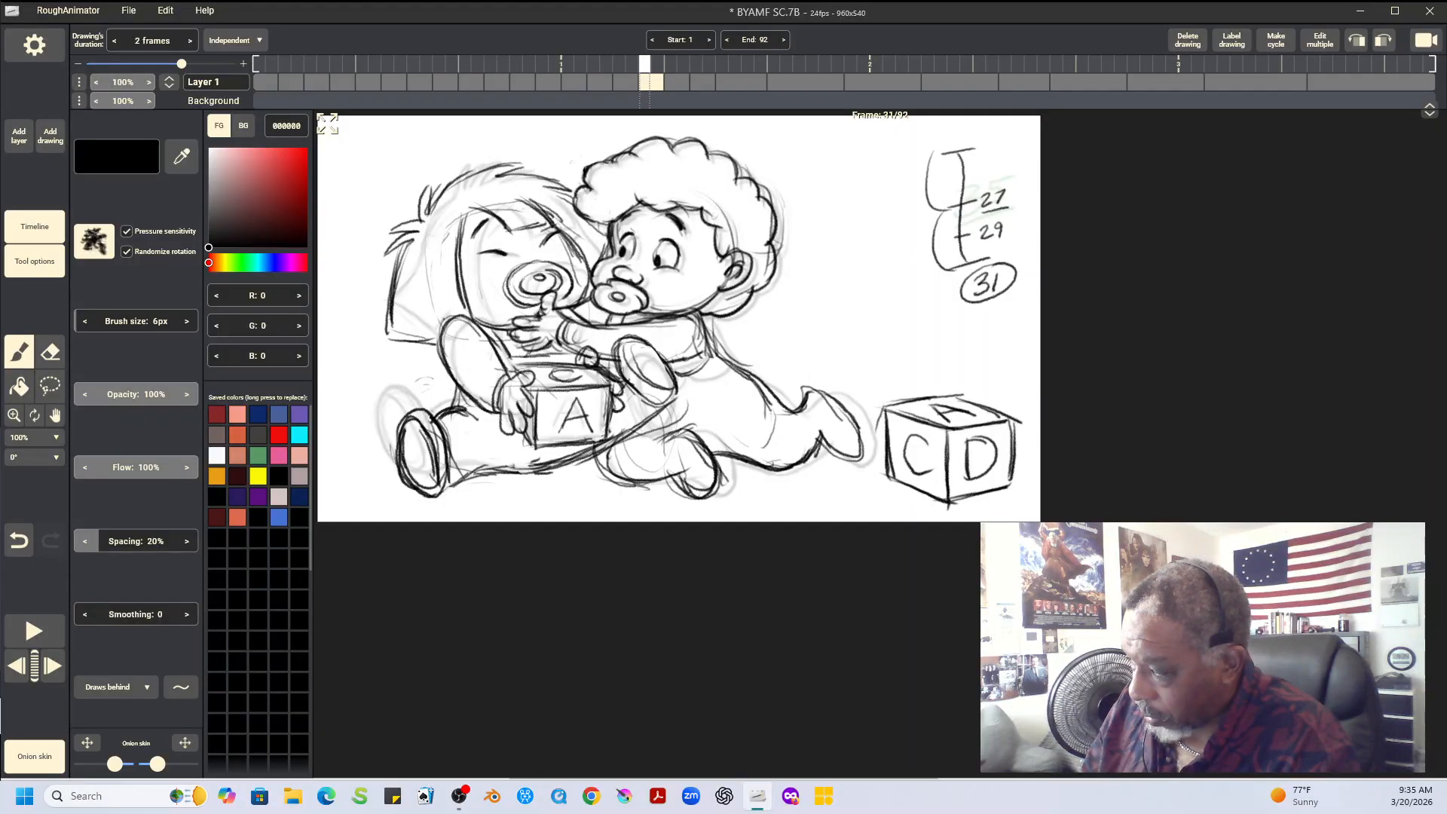
{"action": "key", "text": "Right"}
{"action": "key", "text": "Right"}
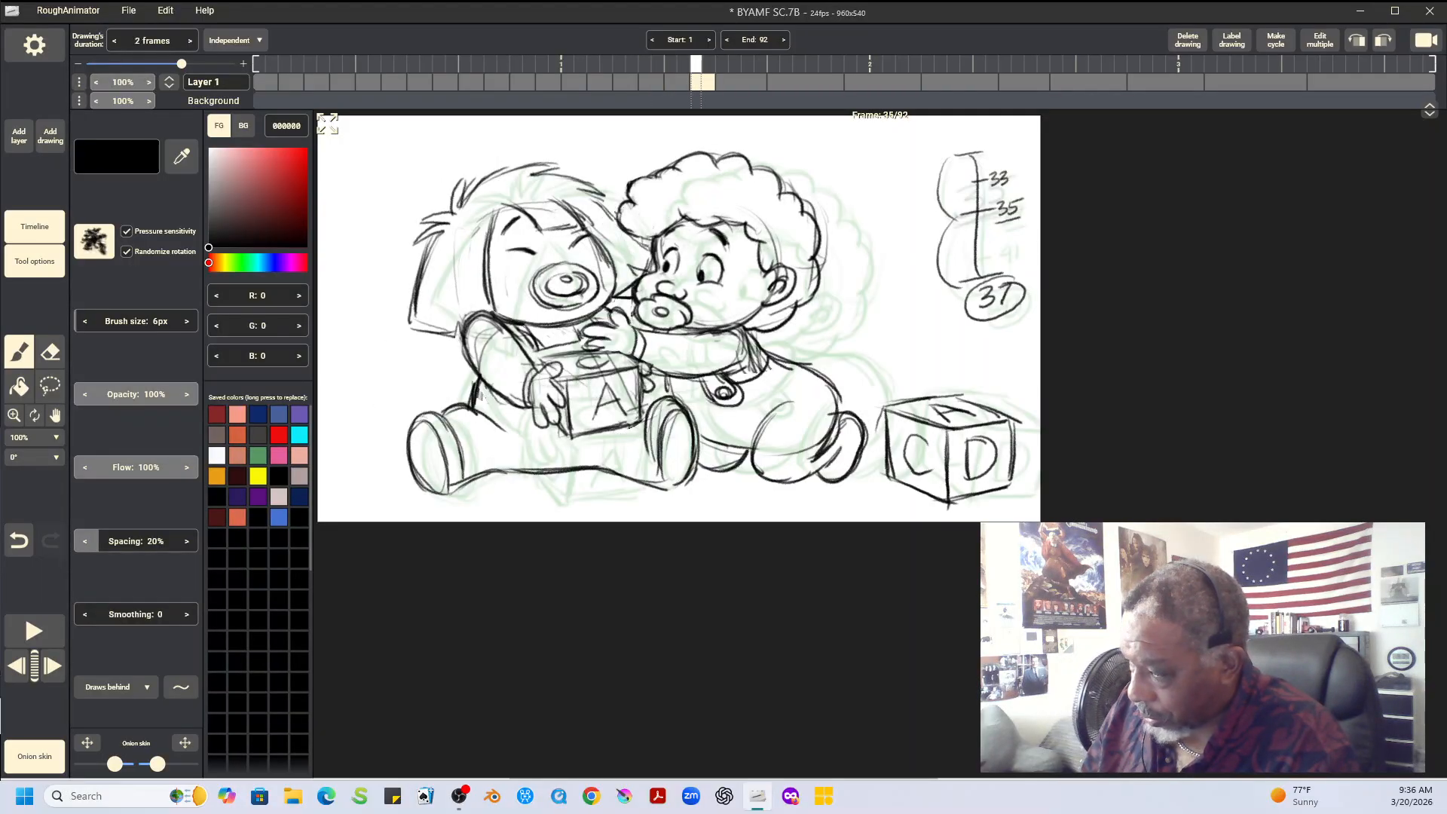
{"action": "key", "text": "Left"}
{"action": "key", "text": "Left"}
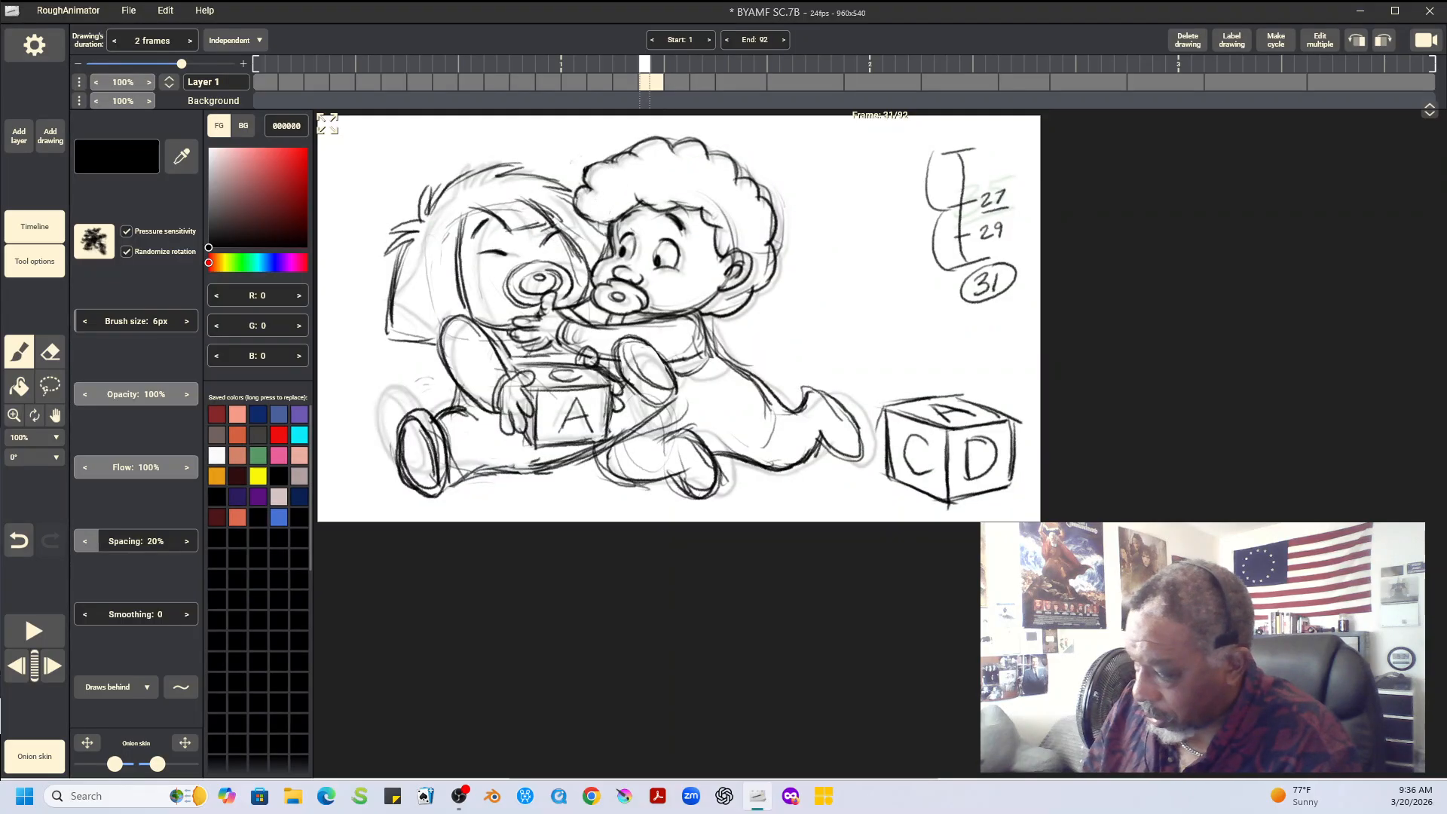
{"action": "key", "text": "Right"}
{"action": "key", "text": "Right"}
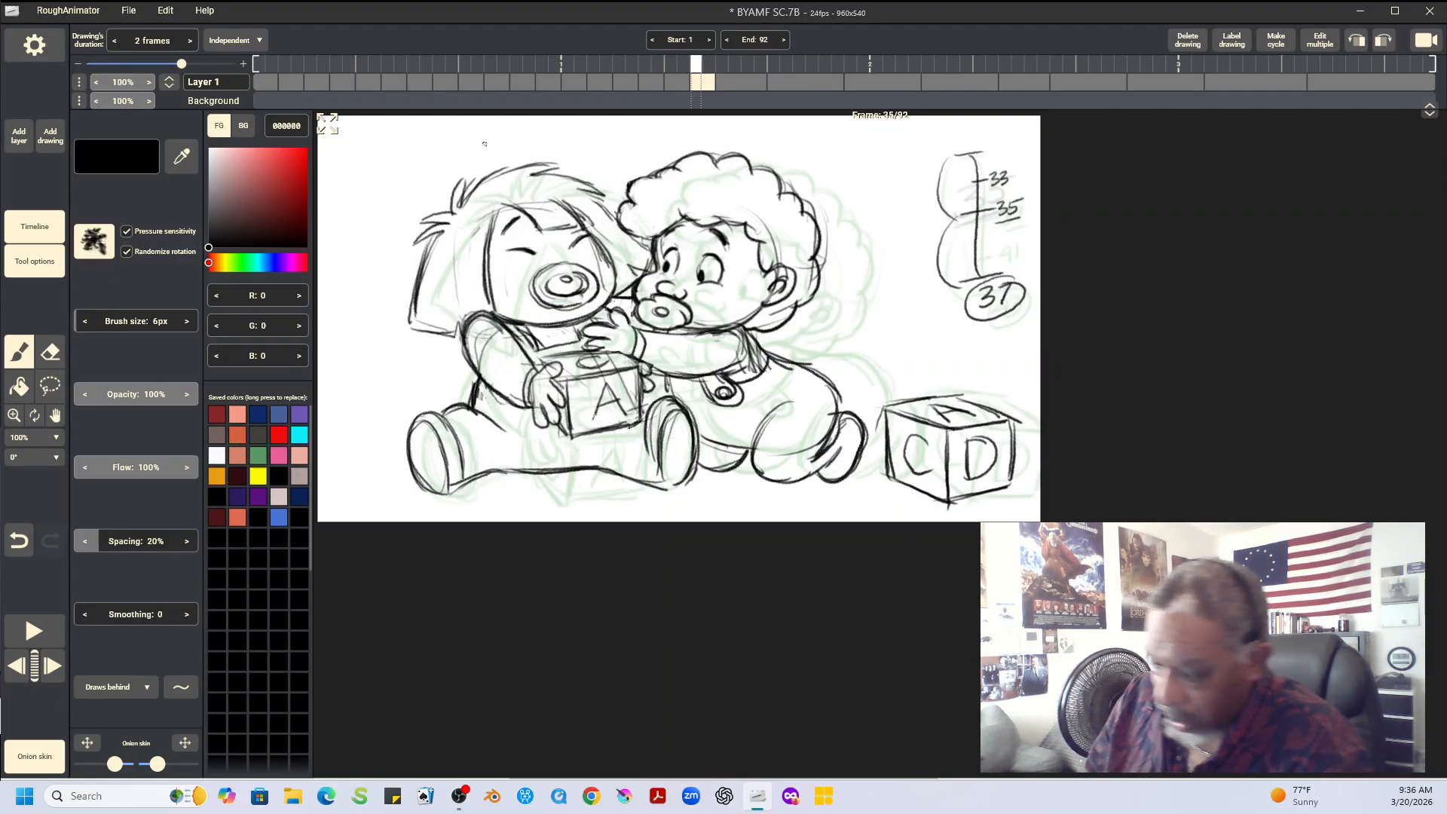
Copy the straight-haired baby's head from frame 35, paste it on frame 33, and shift it -18 px in X and -1 px in Y
{"action": "key", "text": "l"}
{"action": "mouse_move", "coordinate": [457, 167]}
{"action": "left_mouse_down"}
{"action": "mouse_move", "coordinate": [400, 364]}
{"action": "mouse_move", "coordinate": [603, 317]}
{"action": "mouse_move", "coordinate": [626, 288]}
{"action": "mouse_move", "coordinate": [624, 236]}
{"action": "mouse_move", "coordinate": [588, 154]}
{"action": "mouse_move", "coordinate": [457, 167]}
{"action": "left_mouse_up"}
{"action": "left_click", "coordinate": [104, 227]}
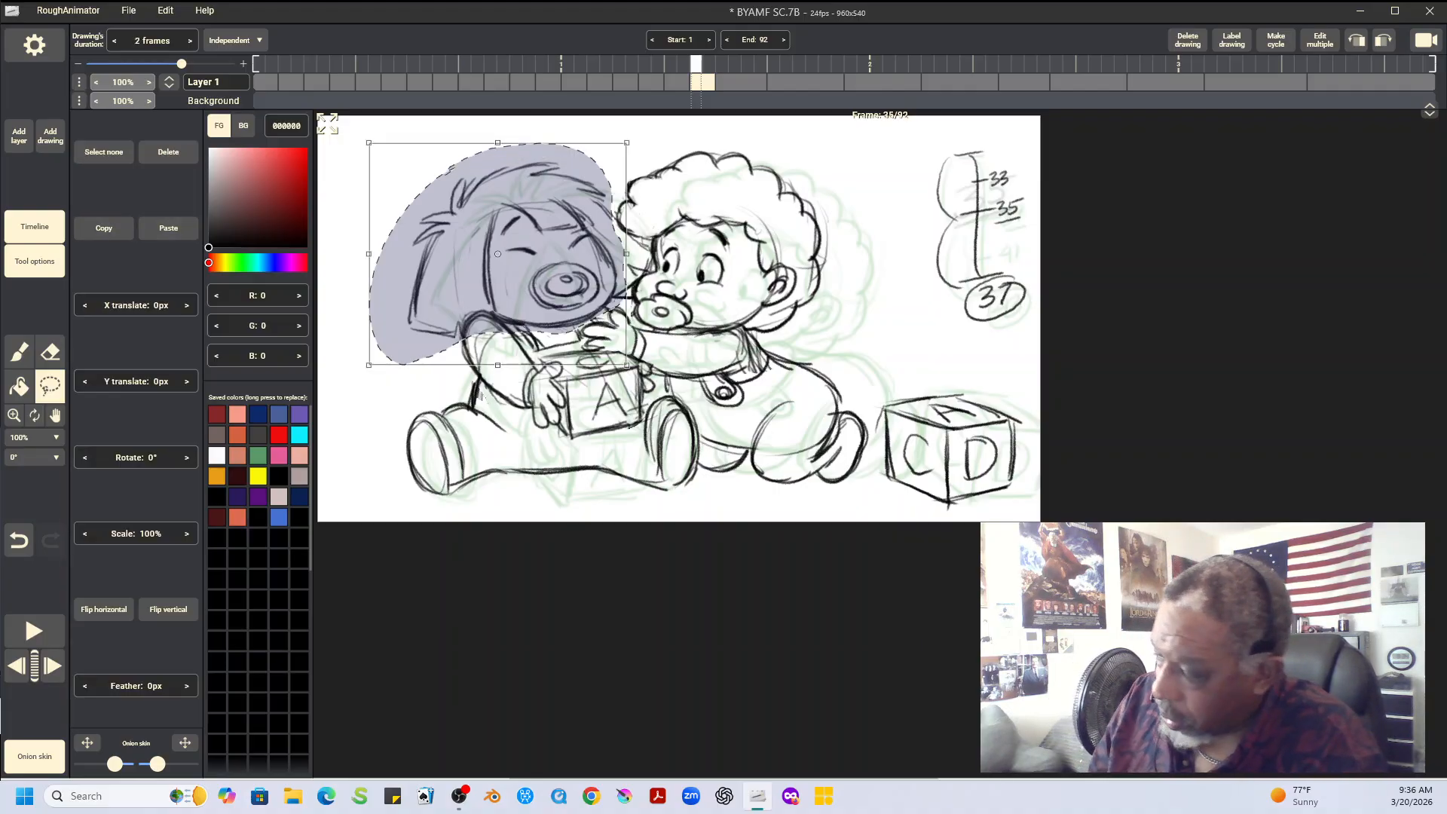
{"action": "key", "text": "Left"}
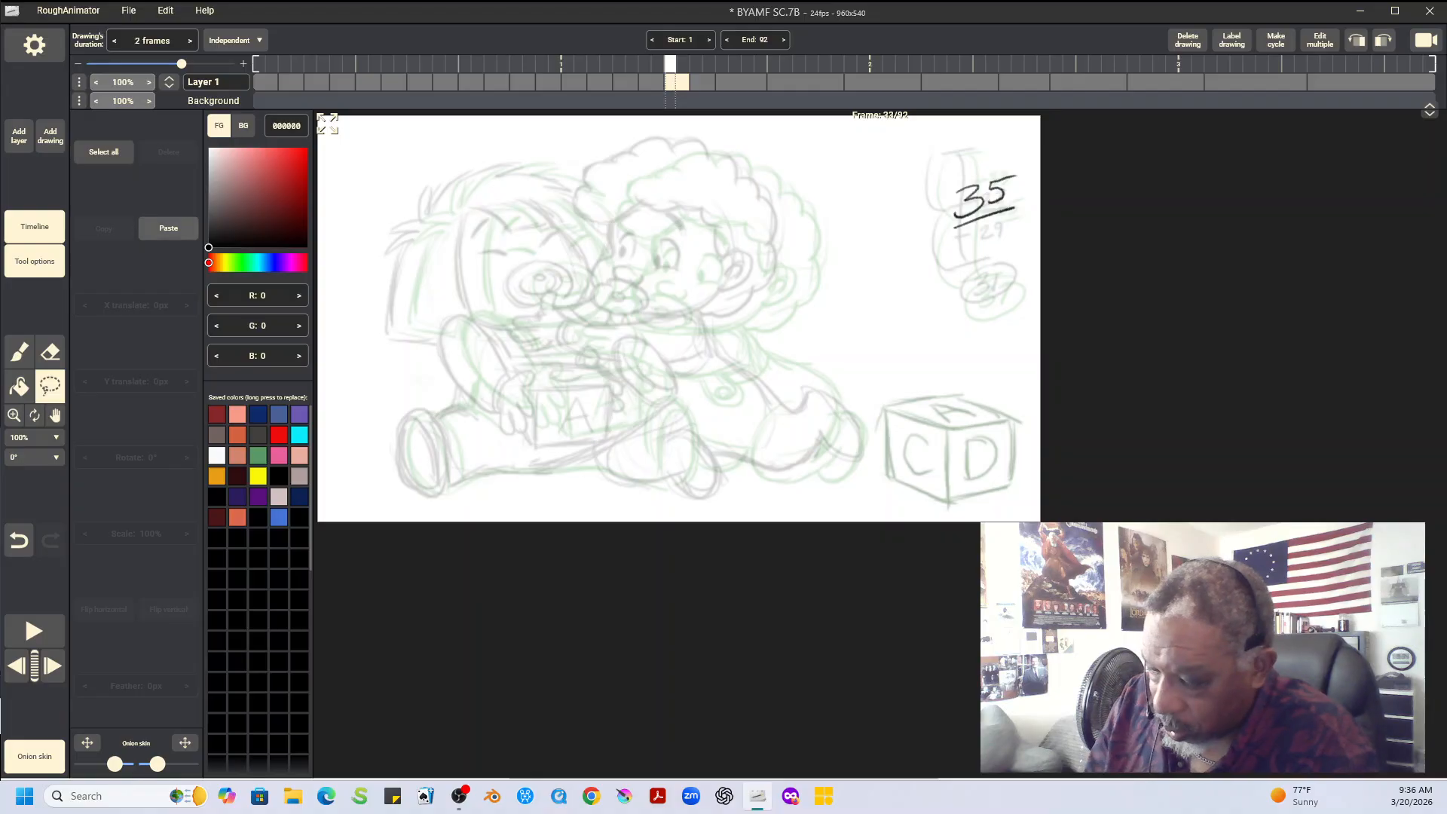
{"action": "left_click", "coordinate": [168, 228]}
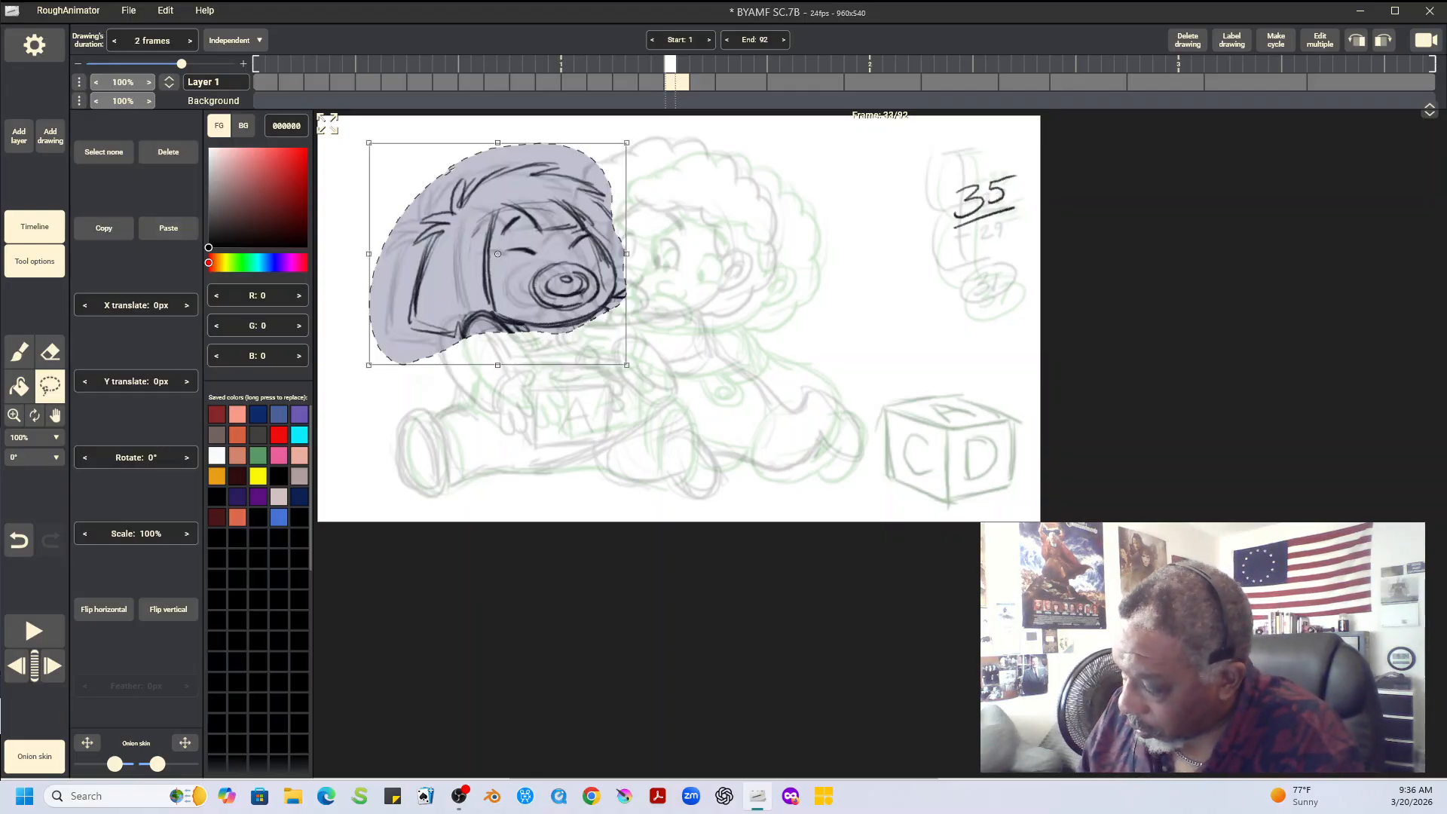
{"action": "left_click_drag", "start_coordinate": [498, 254], "coordinate": [487, 254]}
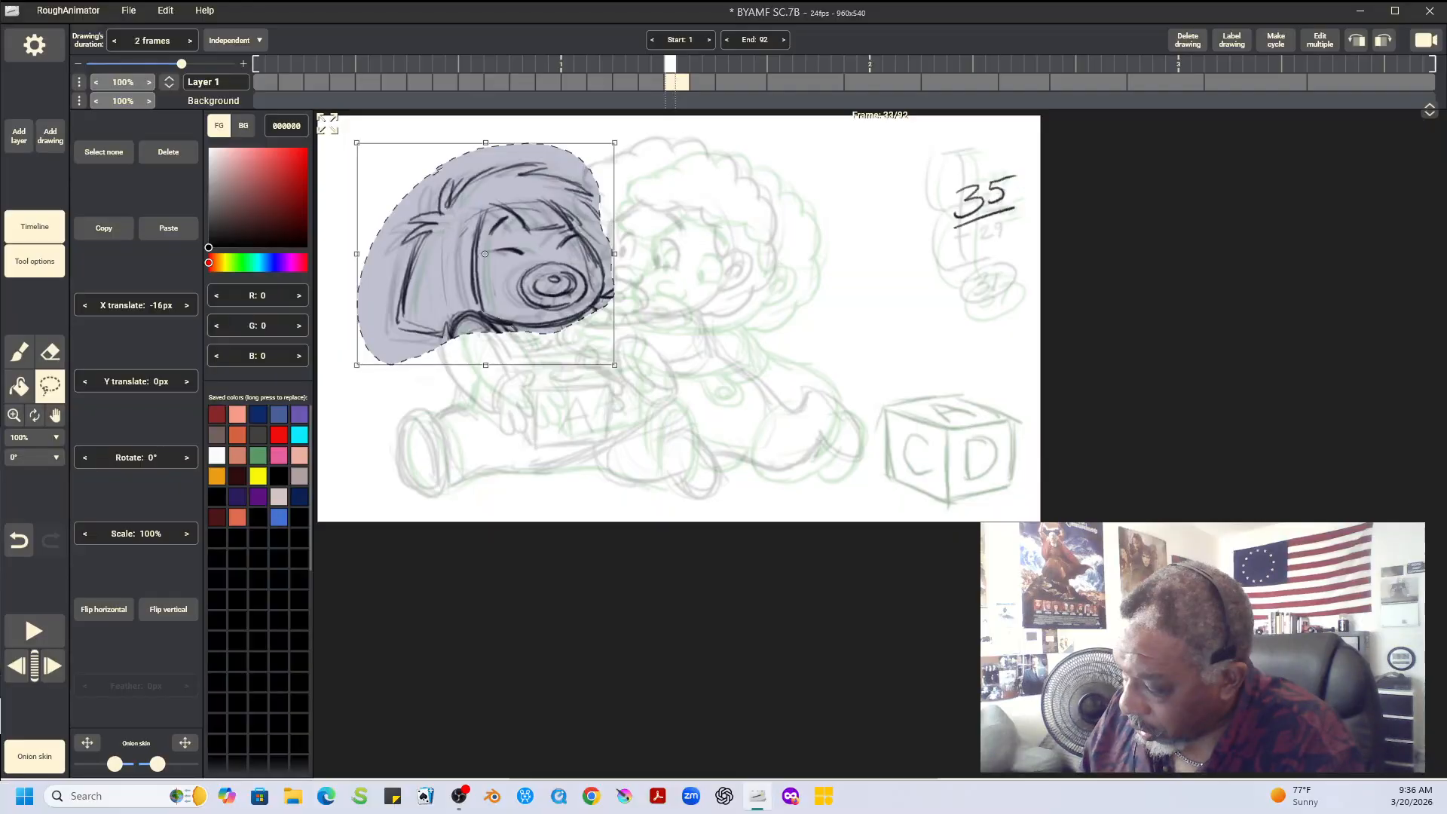
{"action": "left_click_drag", "start_coordinate": [486, 254], "coordinate": [484, 254]}
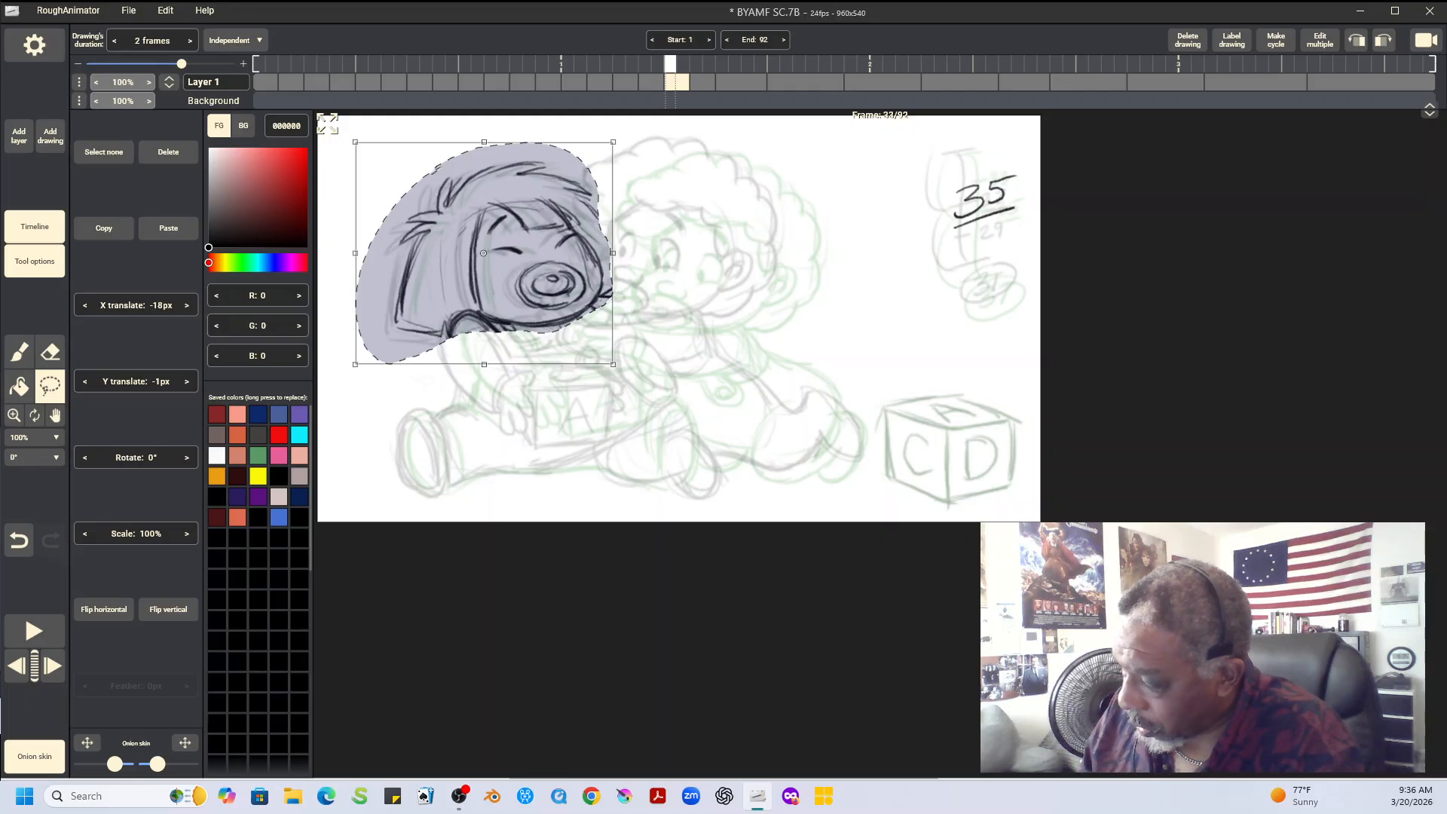
{"action": "key", "text": "ctrl+d"}
Check the pasted head against frames 31 and 35, and erase the stray marks beside its cheek on frame 33
{"action": "key", "text": "Left"}
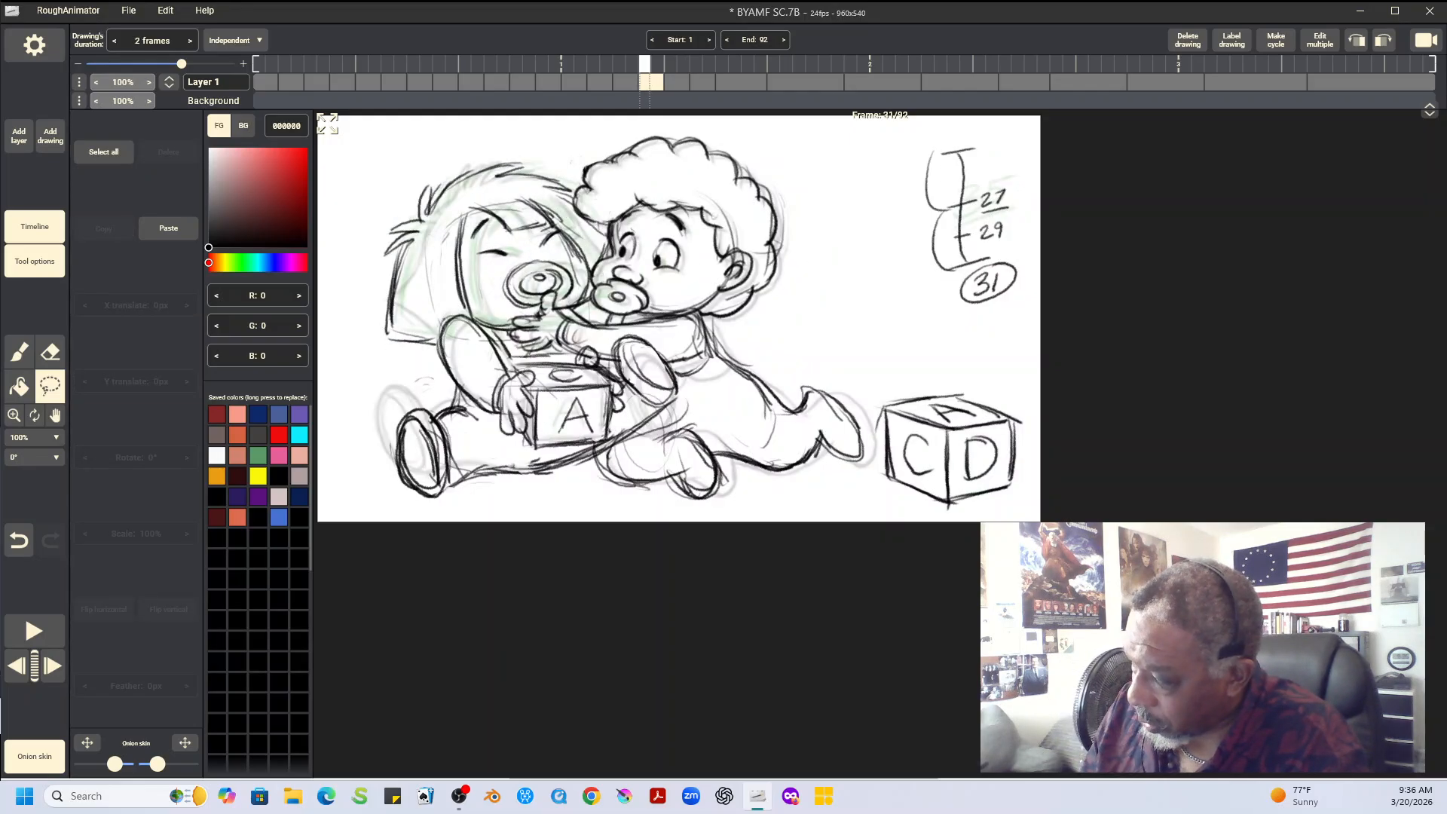
{"action": "key", "text": "Right"}
{"action": "key", "text": "Right"}
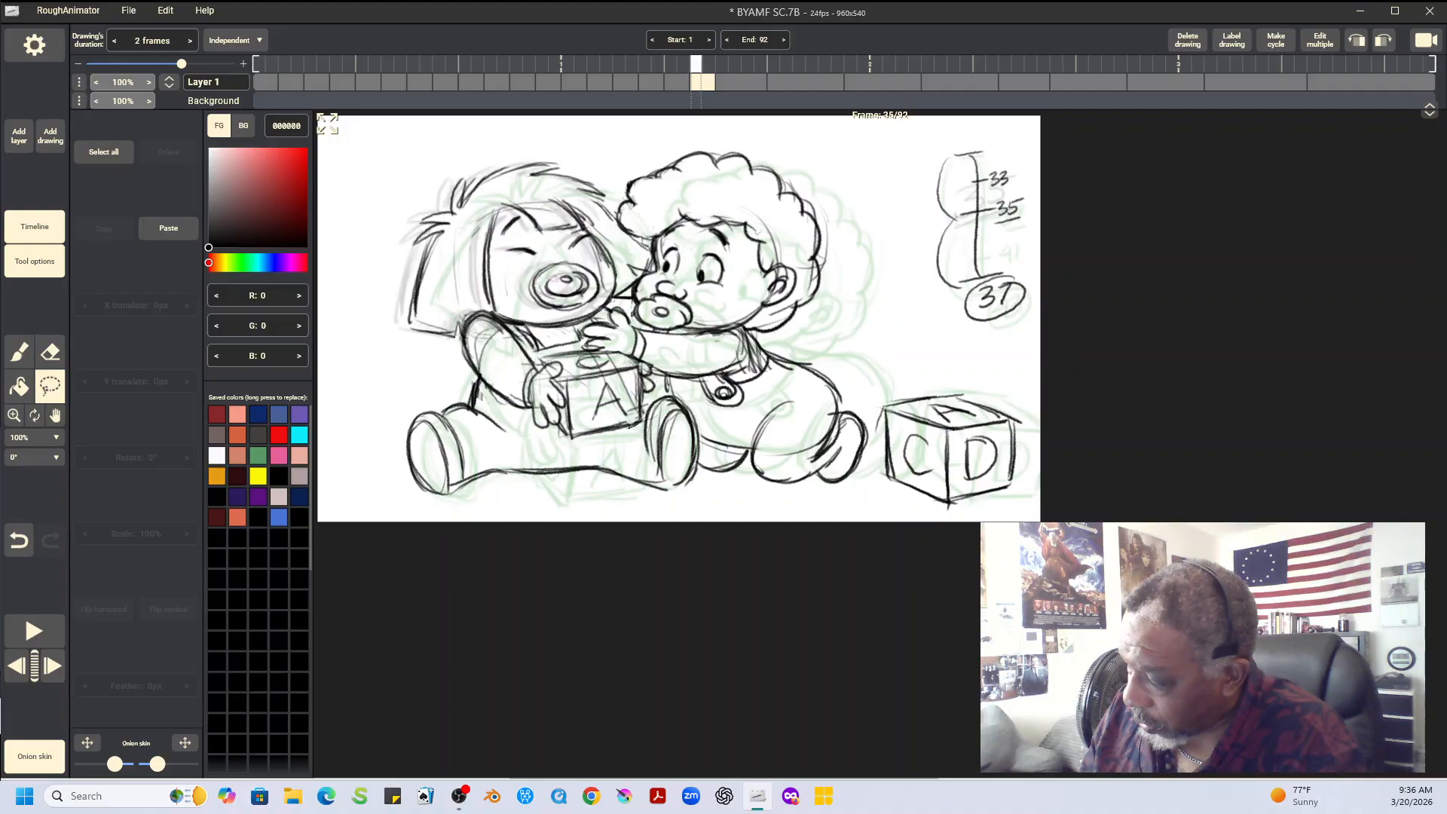
{"action": "key", "text": "Left"}
{"action": "key", "text": "Left"}
{"action": "key", "text": "Right"}
{"action": "key", "text": "Right"}
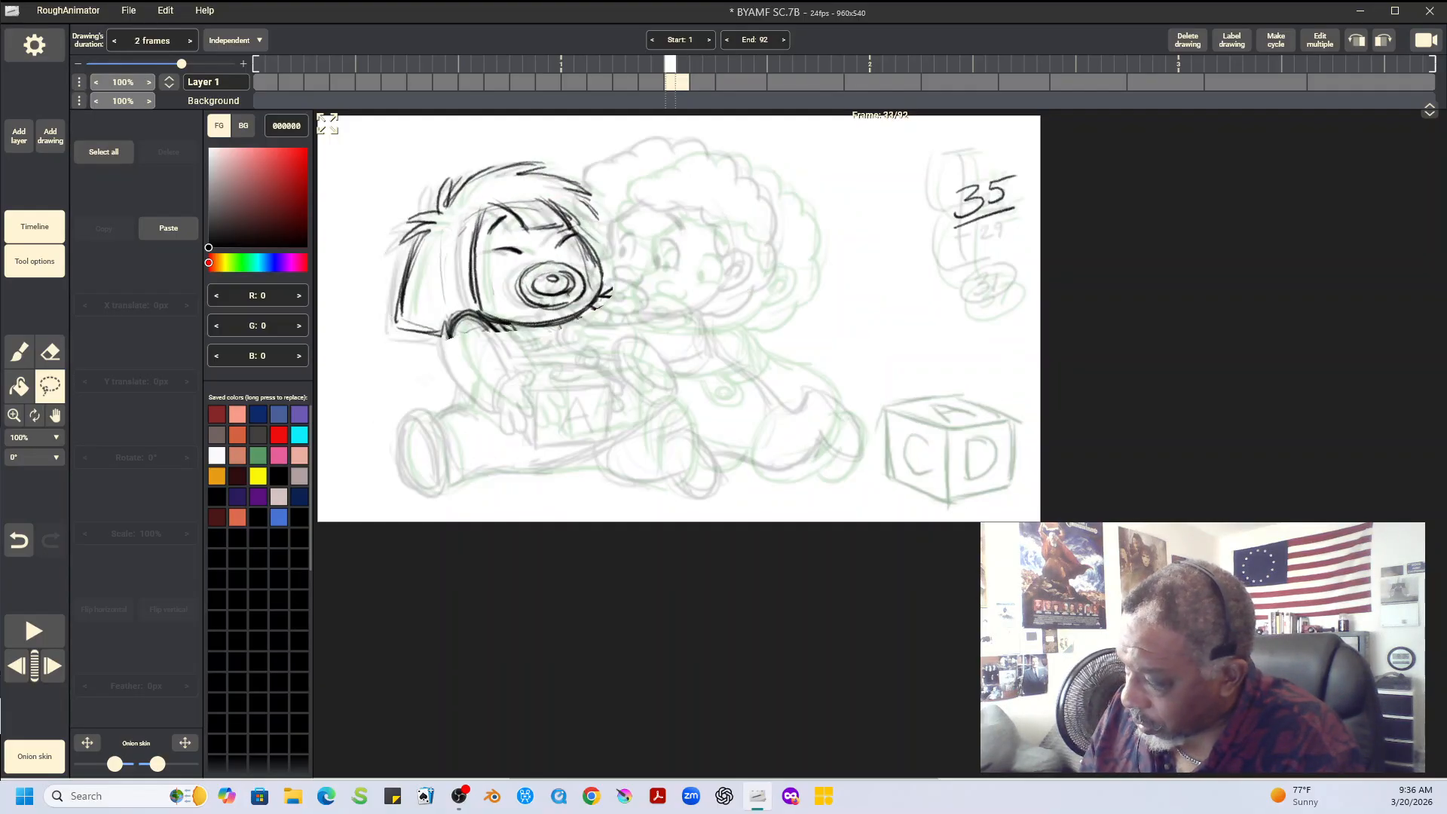
{"action": "key", "text": "Left"}
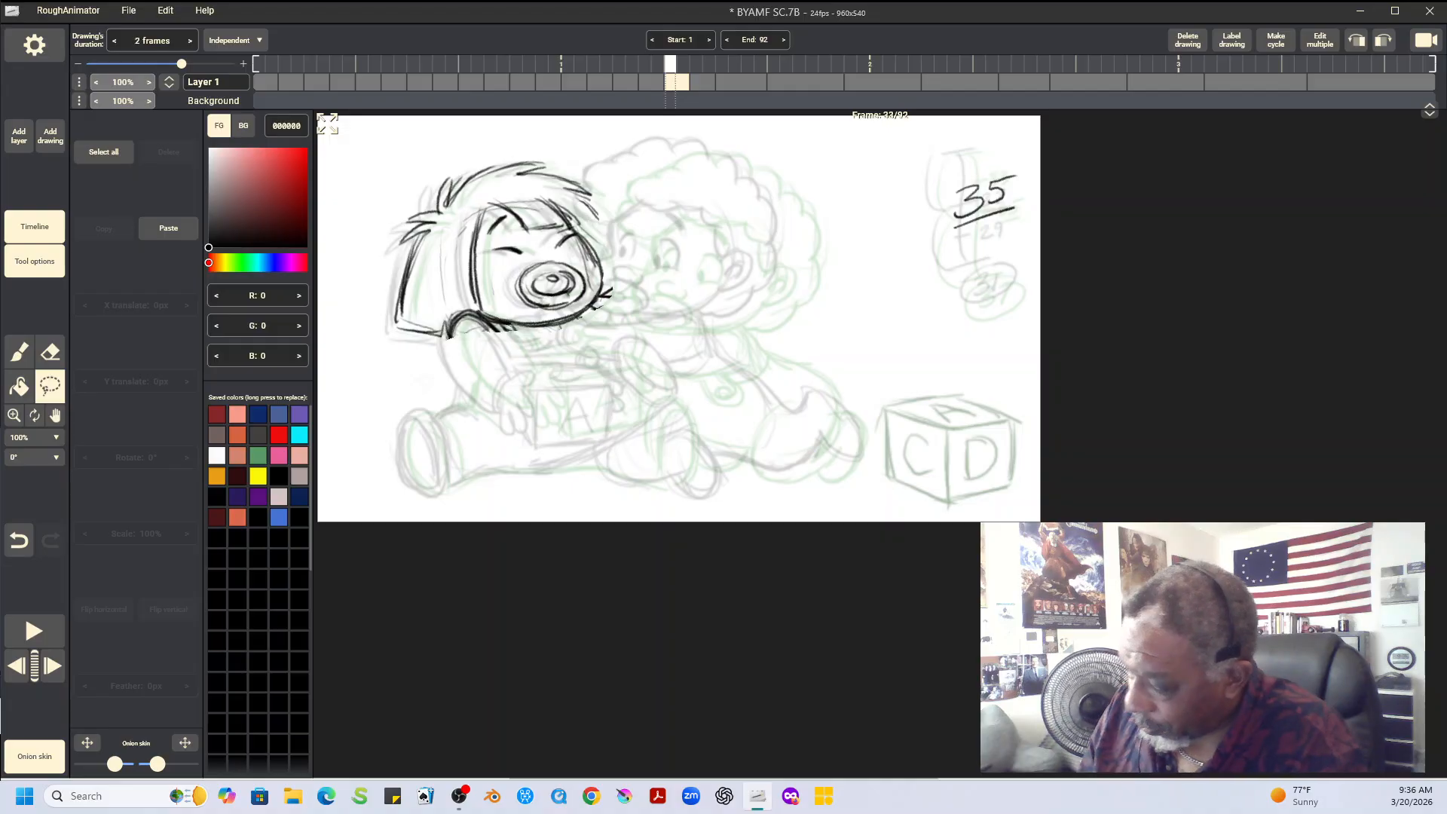
{"action": "left_click", "coordinate": [50, 352]}
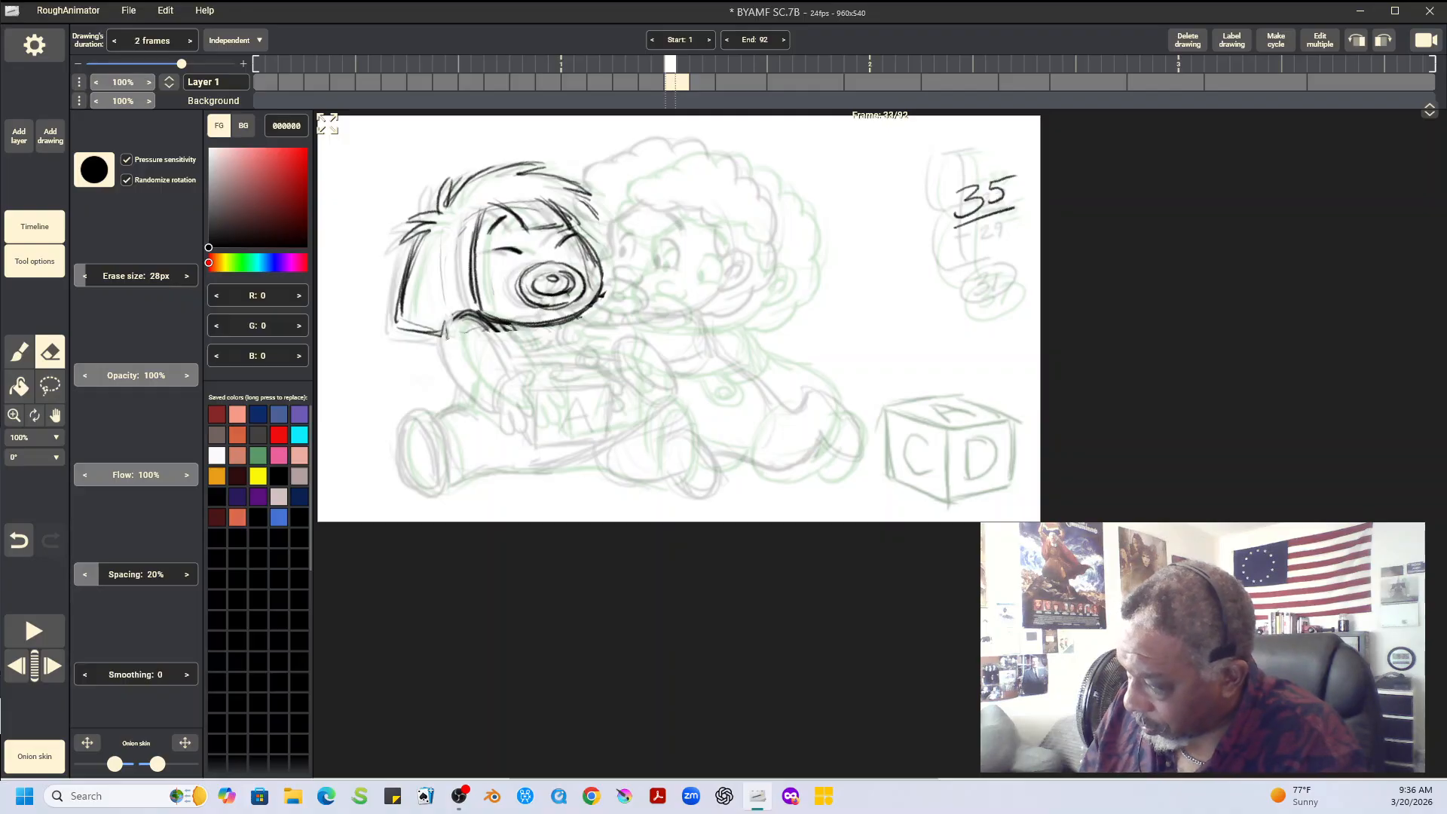
Compare frames 31, 33 and 35 to examine the placement of the straight-haired baby's head
{"action": "key", "text": "Left"}
{"action": "key", "text": "Right"}
{"action": "key", "text": "Right"}
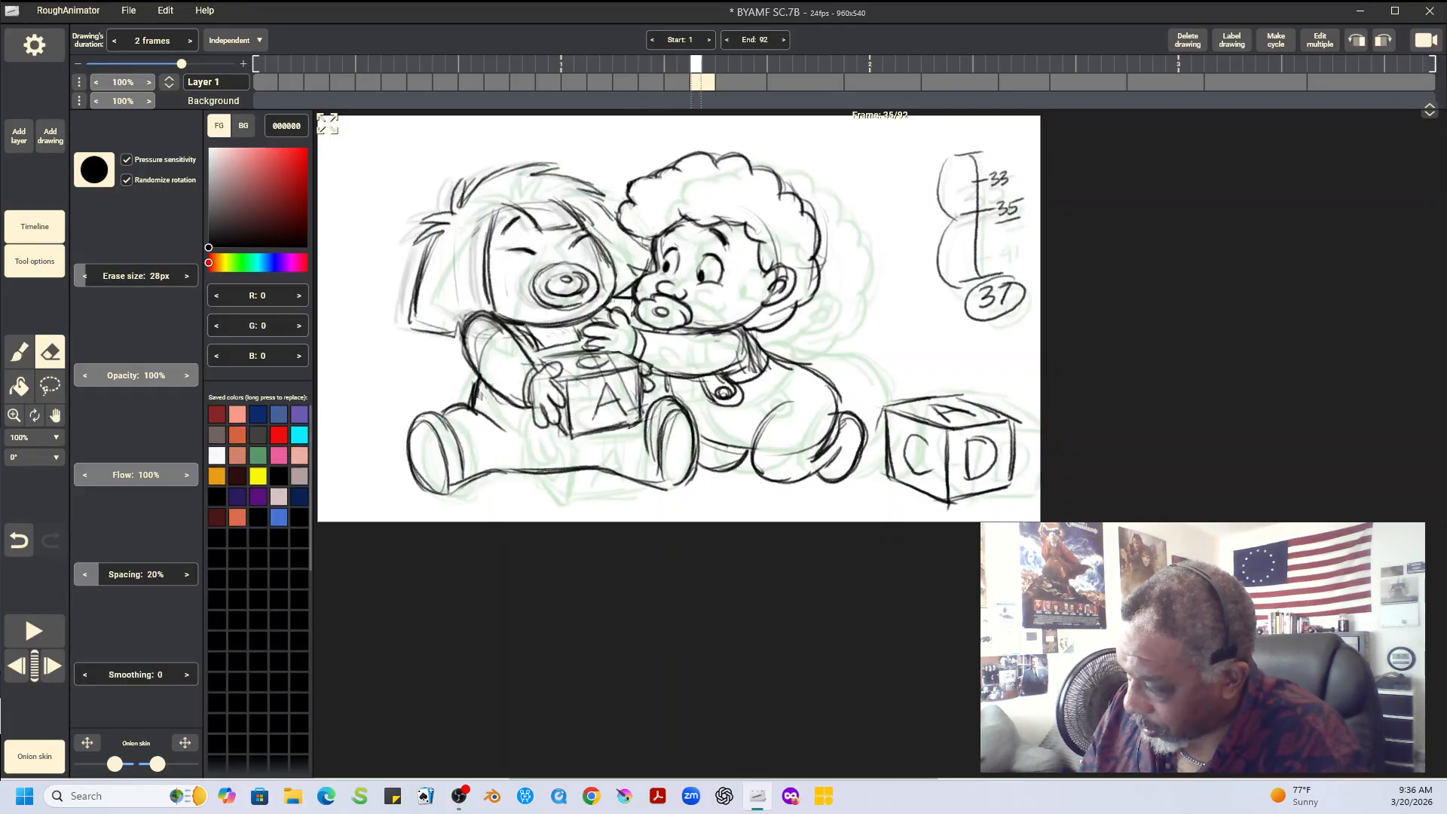
{"action": "key", "text": "Left"}
{"action": "key", "text": "Left"}
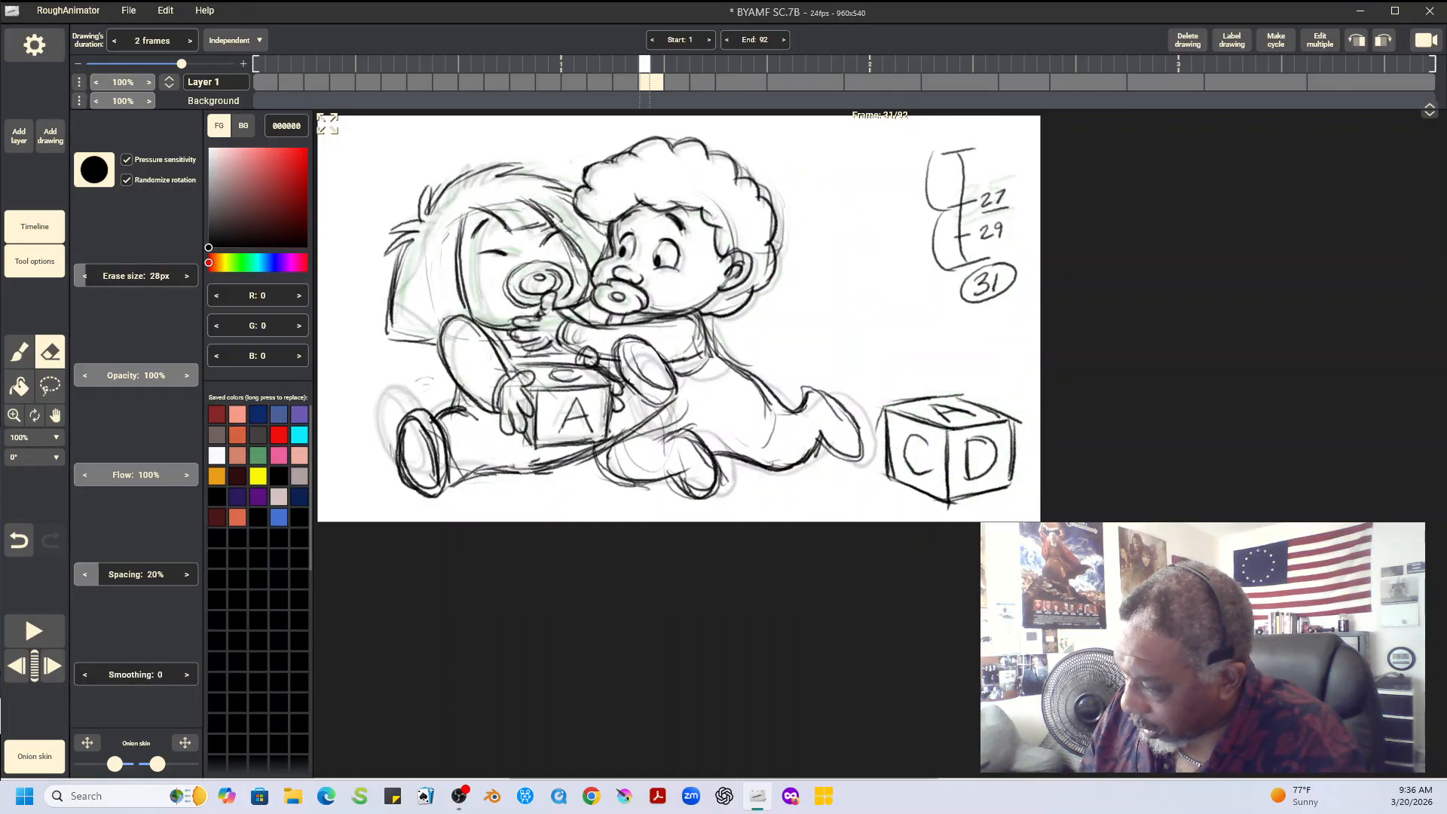
{"action": "key", "text": "Right"}
{"action": "key", "text": "Right"}
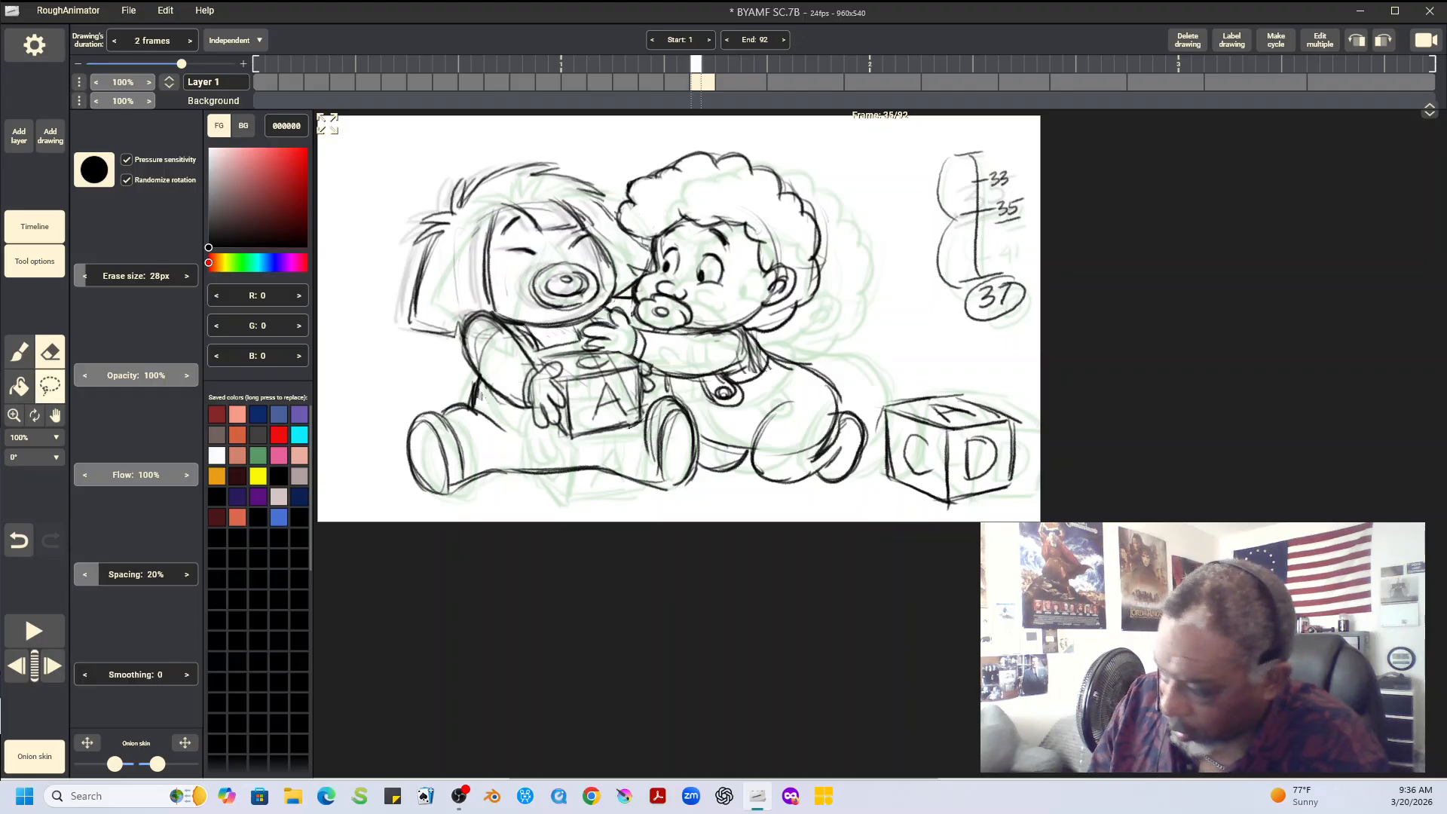
Copy the curly-haired baby's head from frame 35, paste it on frame 33, and shift it -33 px in X and -11 px in Y
{"action": "left_click", "coordinate": [50, 386]}
{"action": "mouse_move", "coordinate": [688, 141]}
{"action": "left_mouse_down"}
{"action": "mouse_move", "coordinate": [617, 202]}
{"action": "mouse_move", "coordinate": [635, 316]}
{"action": "mouse_move", "coordinate": [692, 343]}
{"action": "mouse_move", "coordinate": [779, 323]}
{"action": "mouse_move", "coordinate": [864, 249]}
{"action": "mouse_move", "coordinate": [796, 152]}
{"action": "mouse_move", "coordinate": [694, 140]}
{"action": "left_mouse_up"}
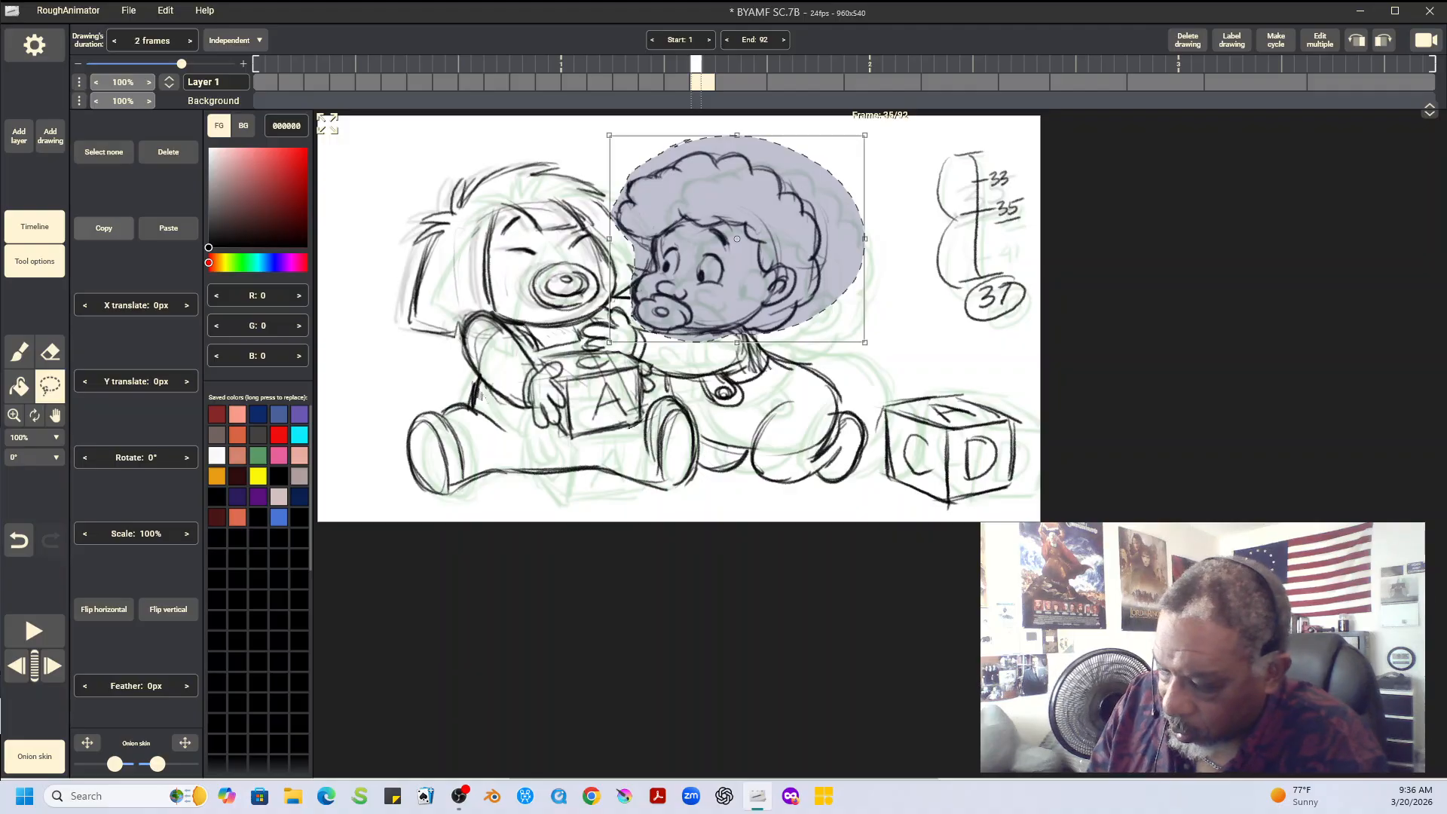
{"action": "key", "text": "Left"}
{"action": "key", "text": "Left"}
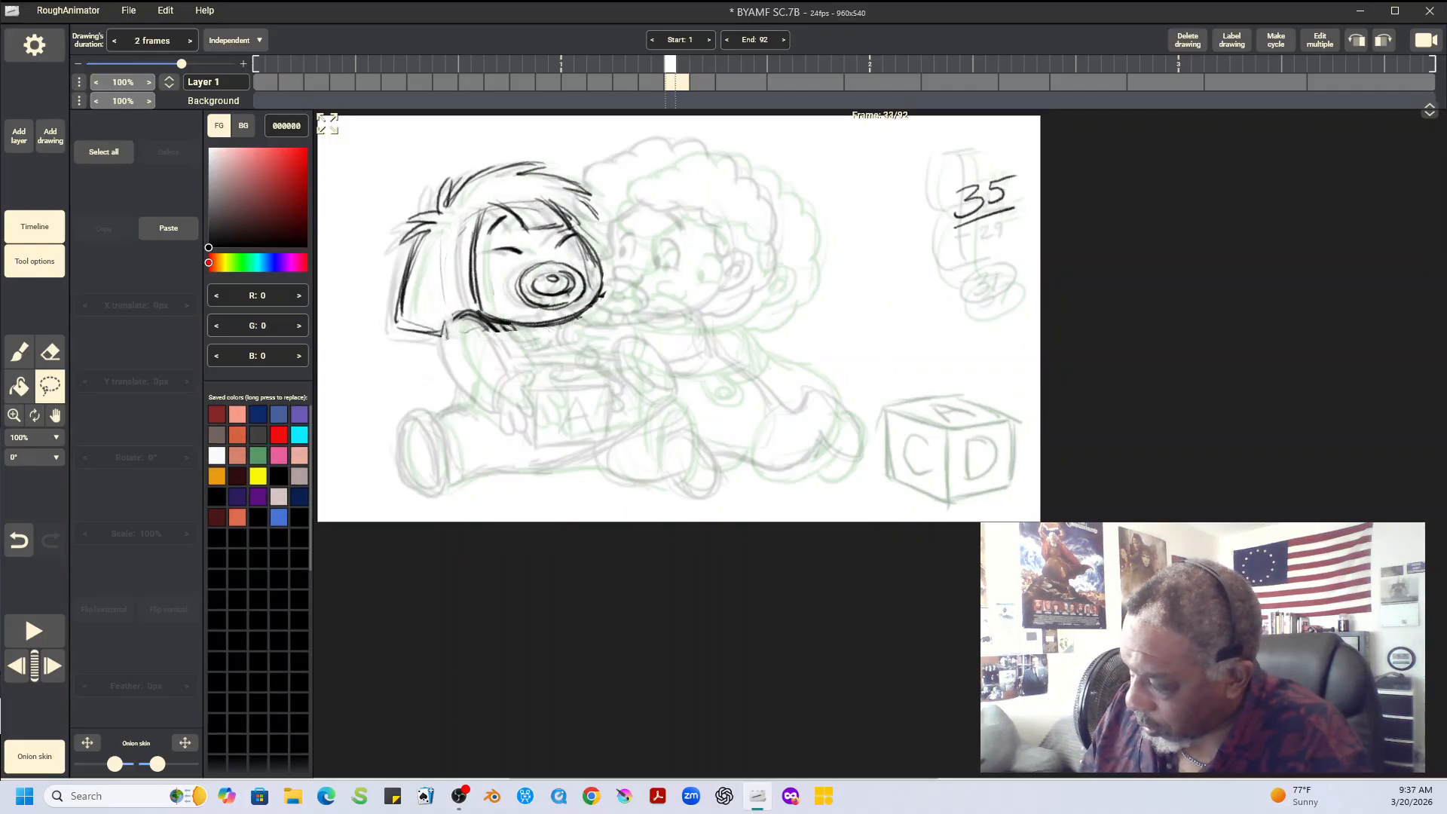
{"action": "left_click", "coordinate": [168, 228]}
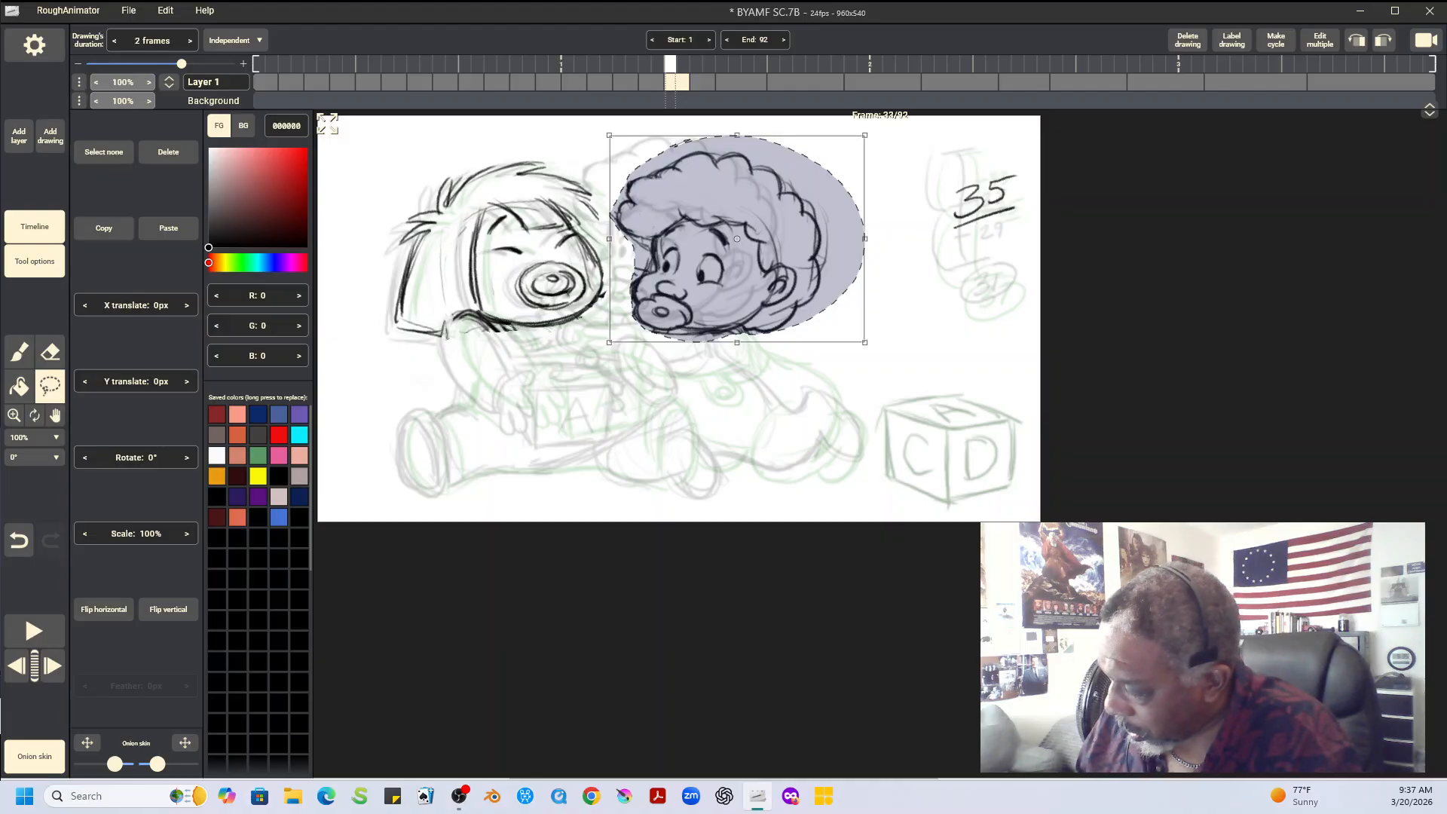
{"action": "left_click_drag", "start_coordinate": [736, 239], "coordinate": [711, 230]}
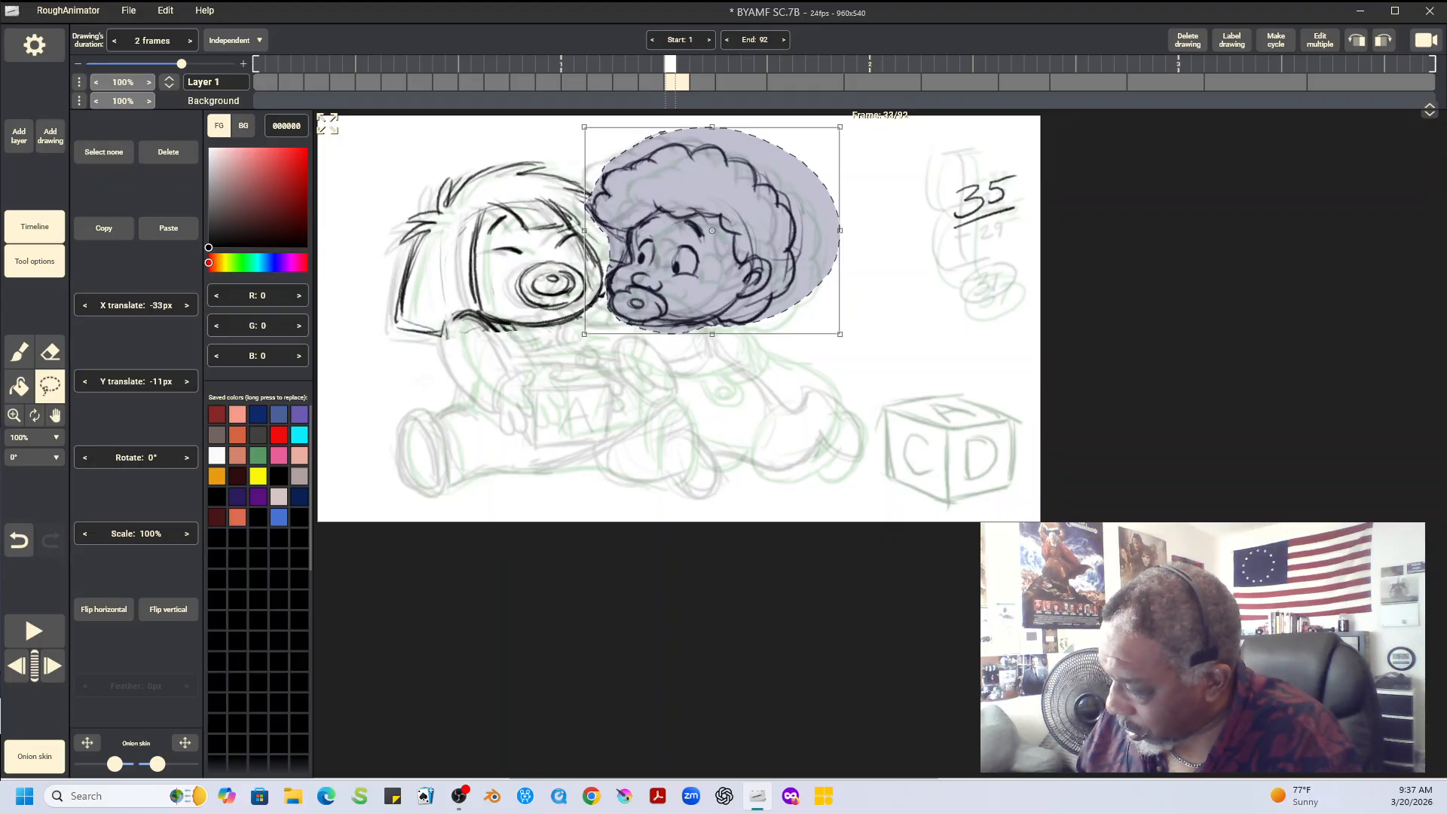
Compare frames 31, 33 and 35 to examine the placement of the curly-haired baby's pasted head
{"action": "key", "text": "Escape"}
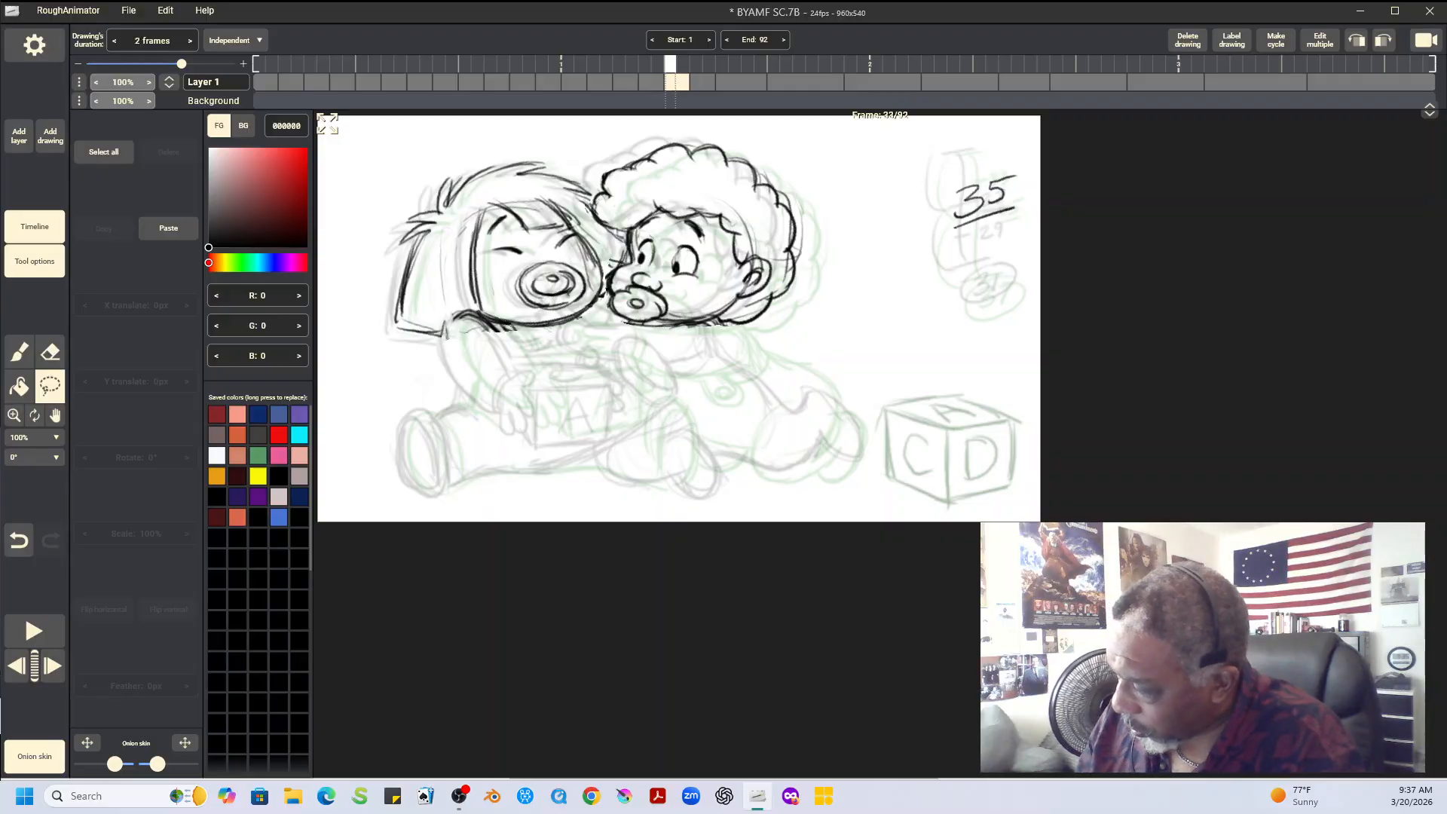
{"action": "key", "text": "Left"}
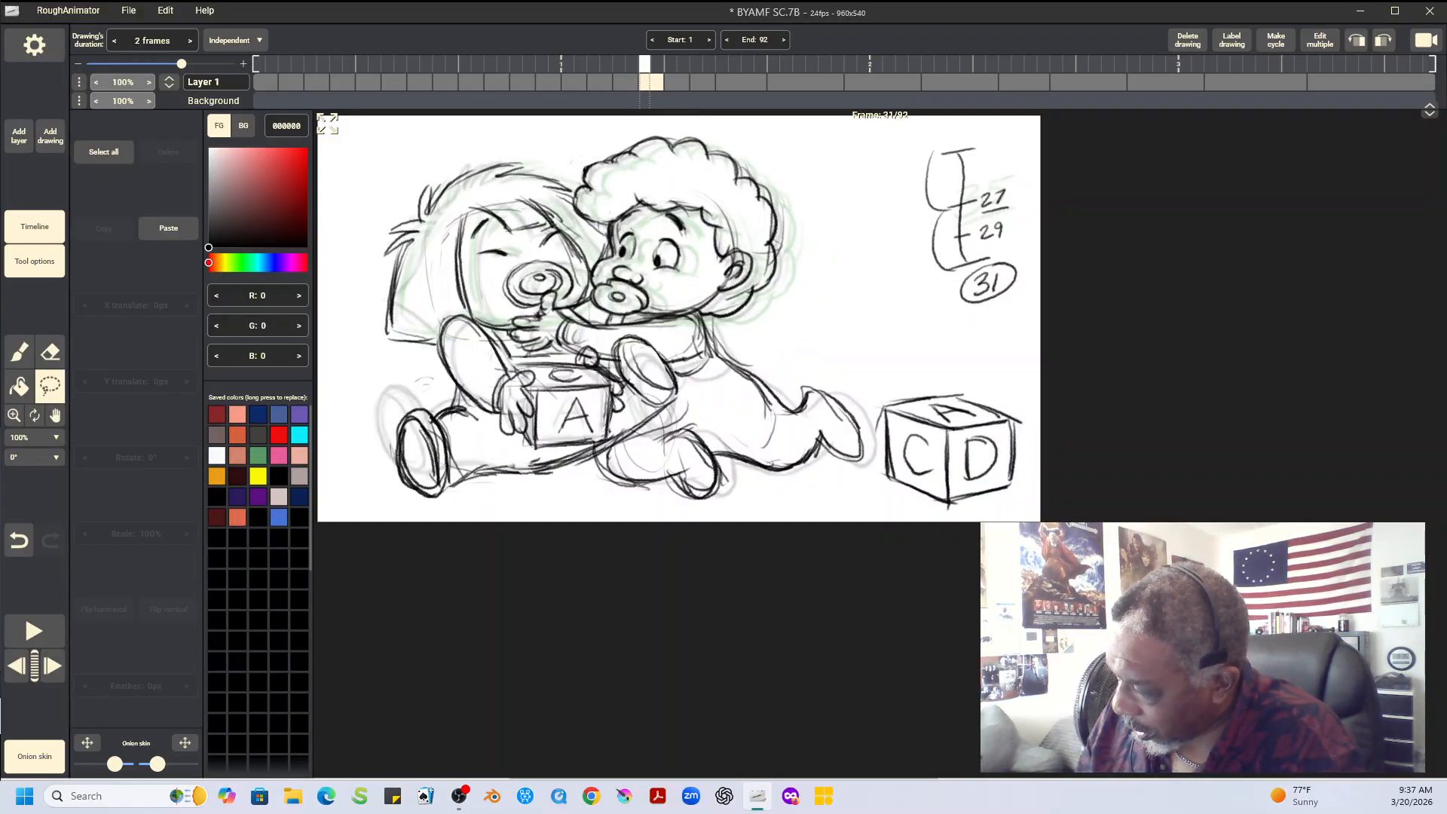
{"action": "key", "text": "Right"}
{"action": "key", "text": "Right"}
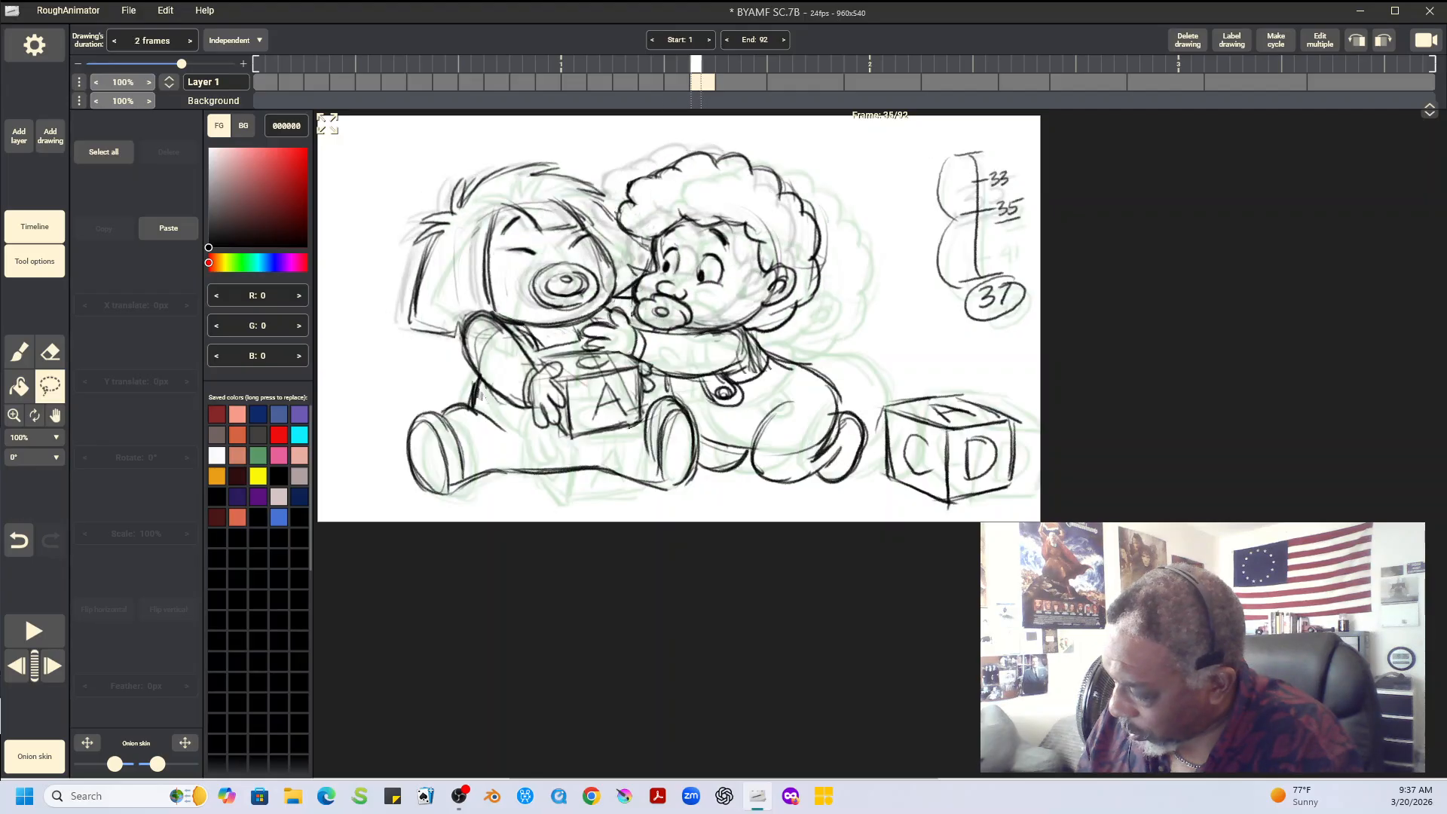
{"action": "key", "text": "Left"}
{"action": "key", "text": "Left"}
{"action": "key", "text": "Right"}
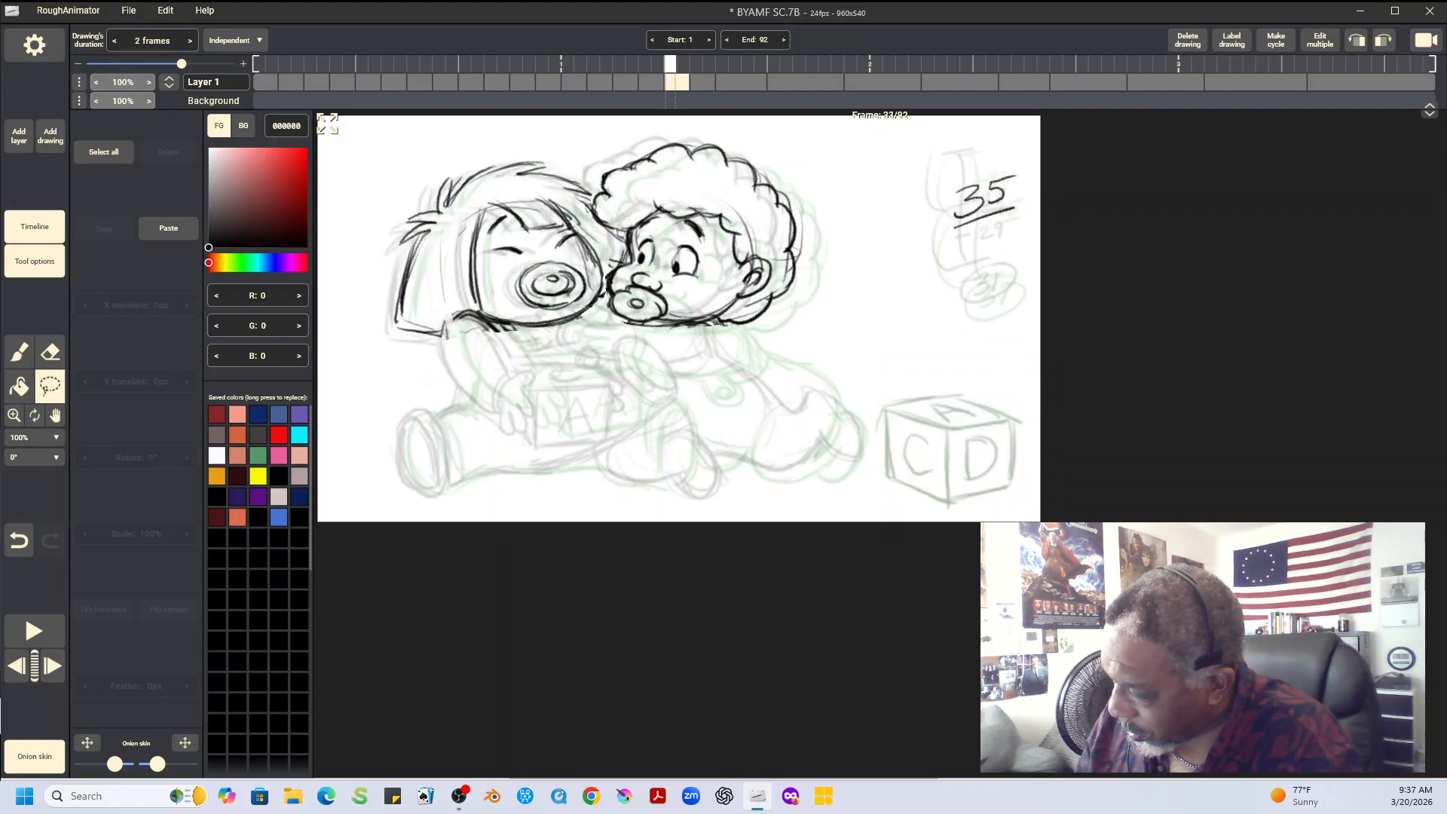
{"action": "key", "text": "Right"}
{"action": "key", "text": "Left"}
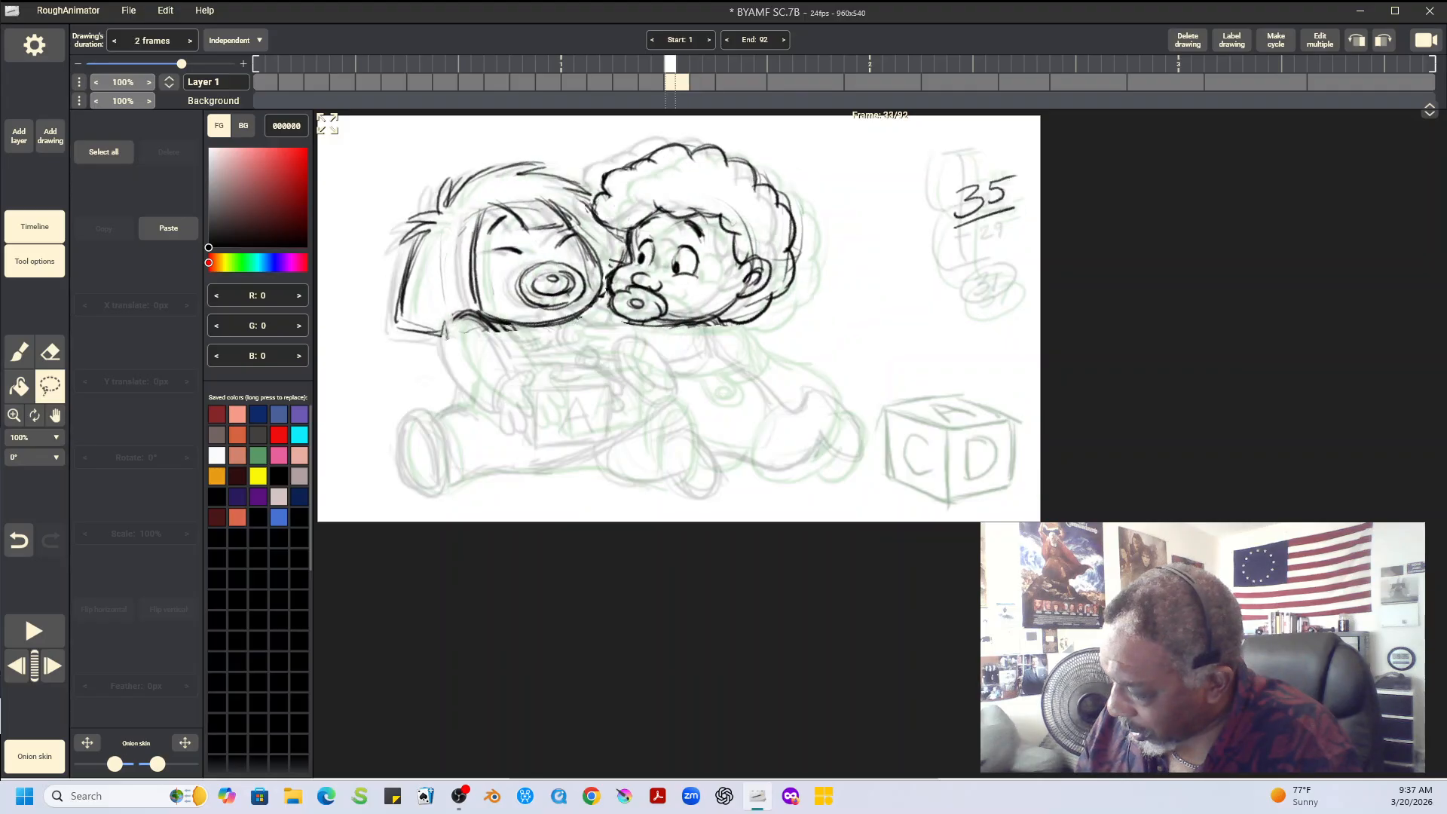
Erase the stray marks beneath the straight-haired baby's face and between the two heads on frame 33
{"action": "key", "text": "e"}
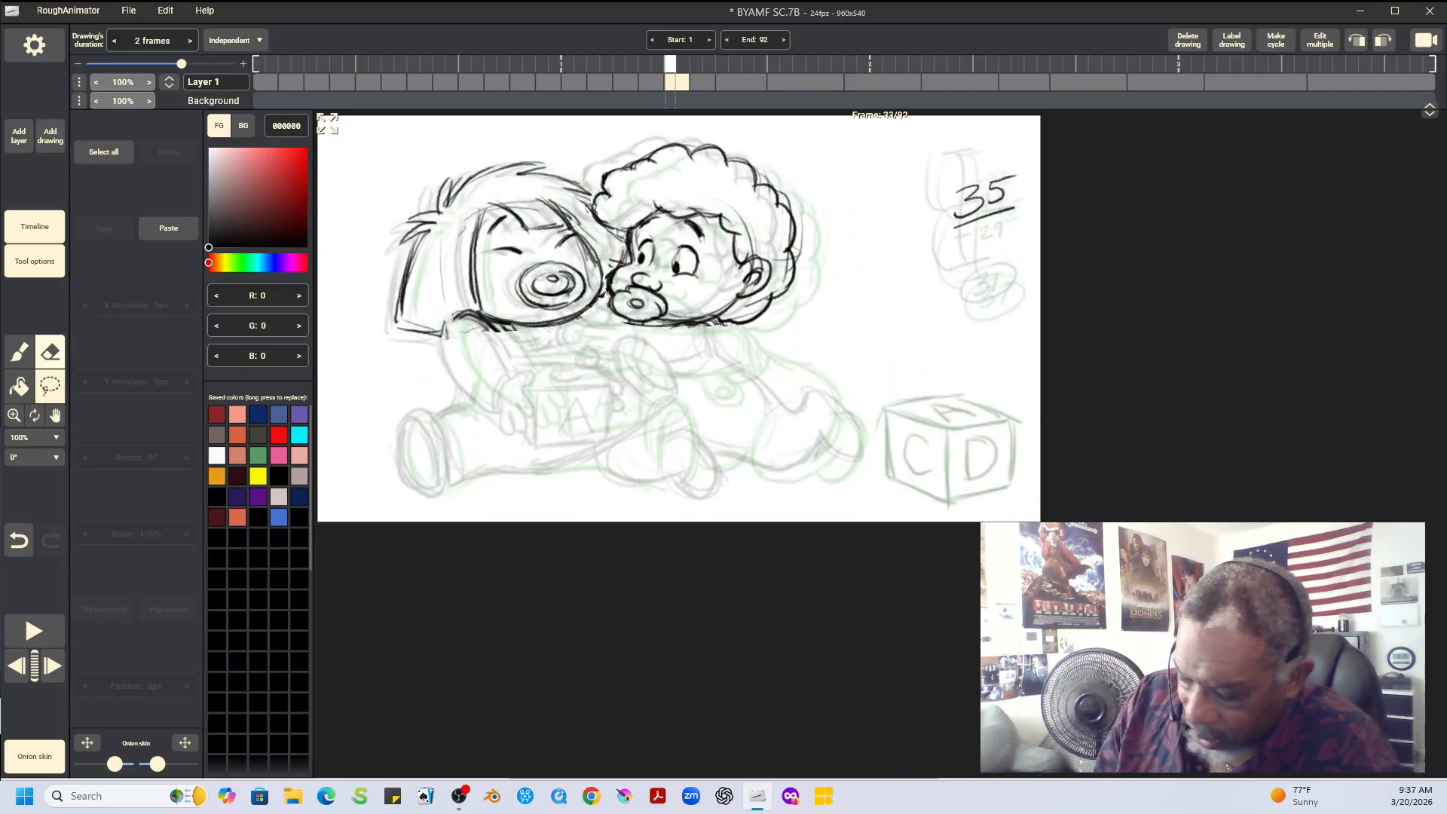
{"action": "mouse_move", "coordinate": [473, 319]}
{"action": "left_mouse_down"}
{"action": "mouse_move", "coordinate": [451, 343]}
{"action": "mouse_move", "coordinate": [463, 317]}
{"action": "mouse_move", "coordinate": [502, 341]}
{"action": "mouse_move", "coordinate": [520, 333]}
{"action": "left_mouse_up"}
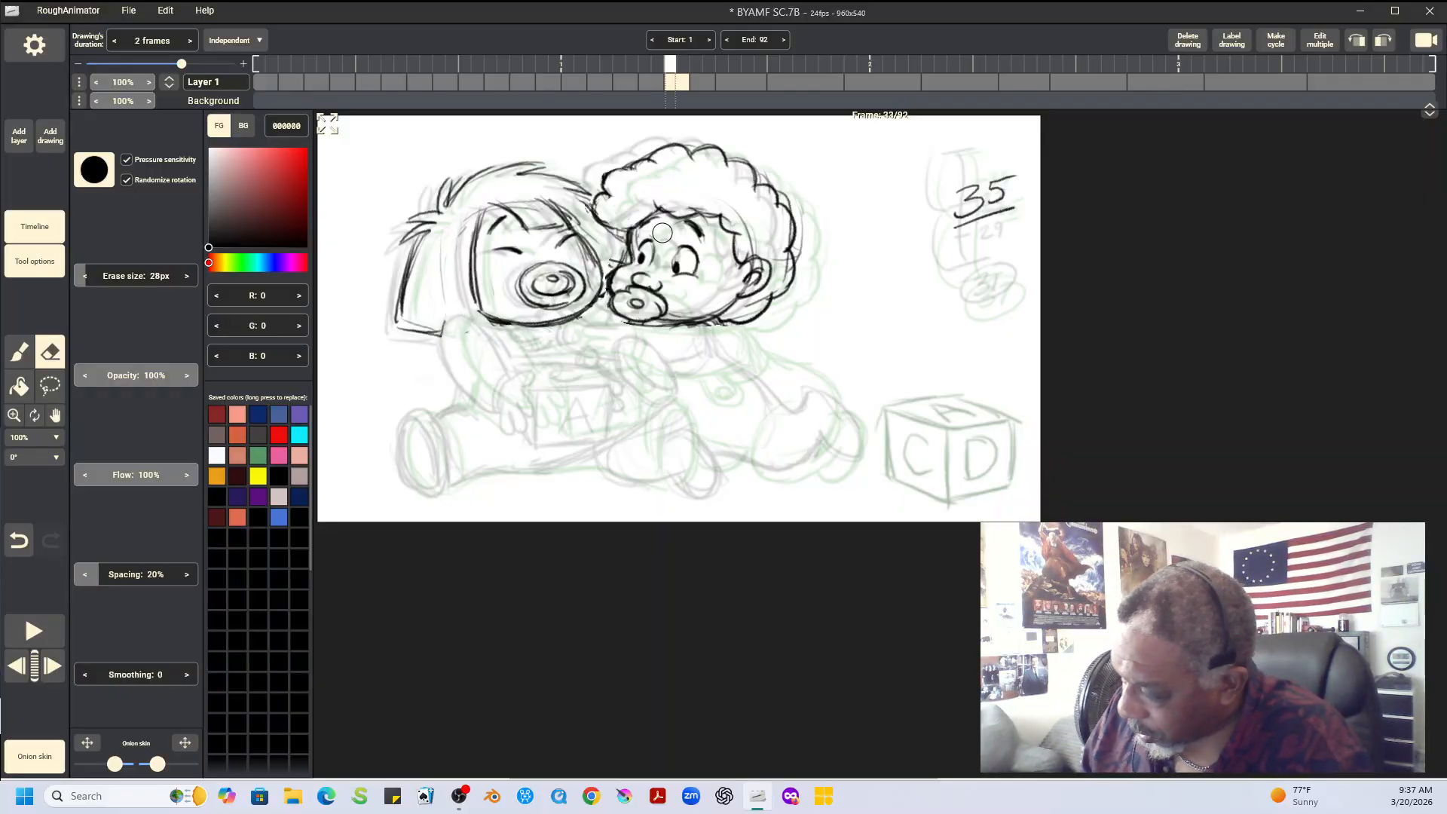
{"action": "left_click_drag", "start_coordinate": [613, 257], "coordinate": [626, 255]}
{"action": "left_click_drag", "start_coordinate": [603, 303], "coordinate": [601, 290]}
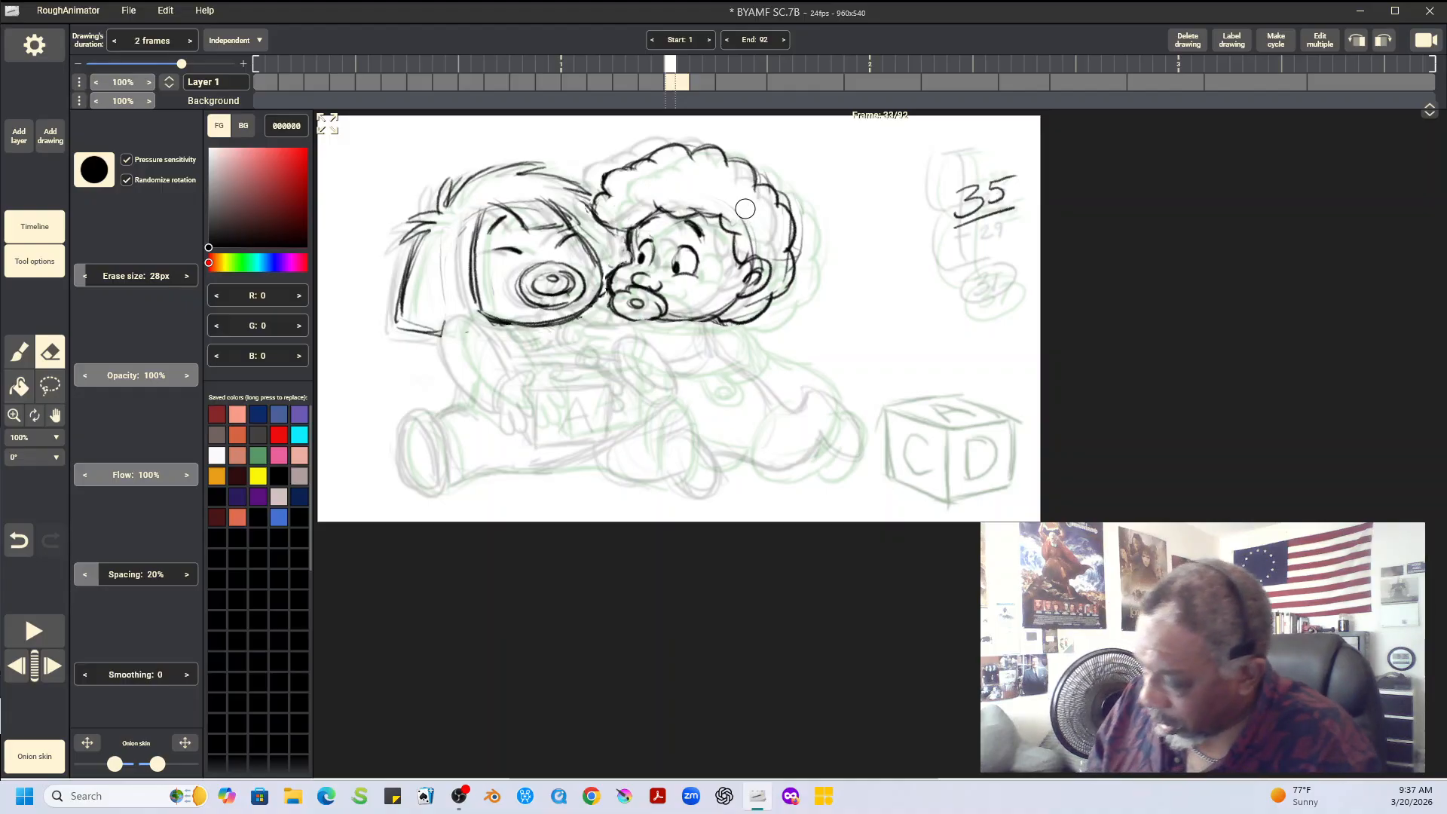
Sketch the outline of the held block on frame 33, including its front, side and top faces
{"action": "key", "text": "b"}
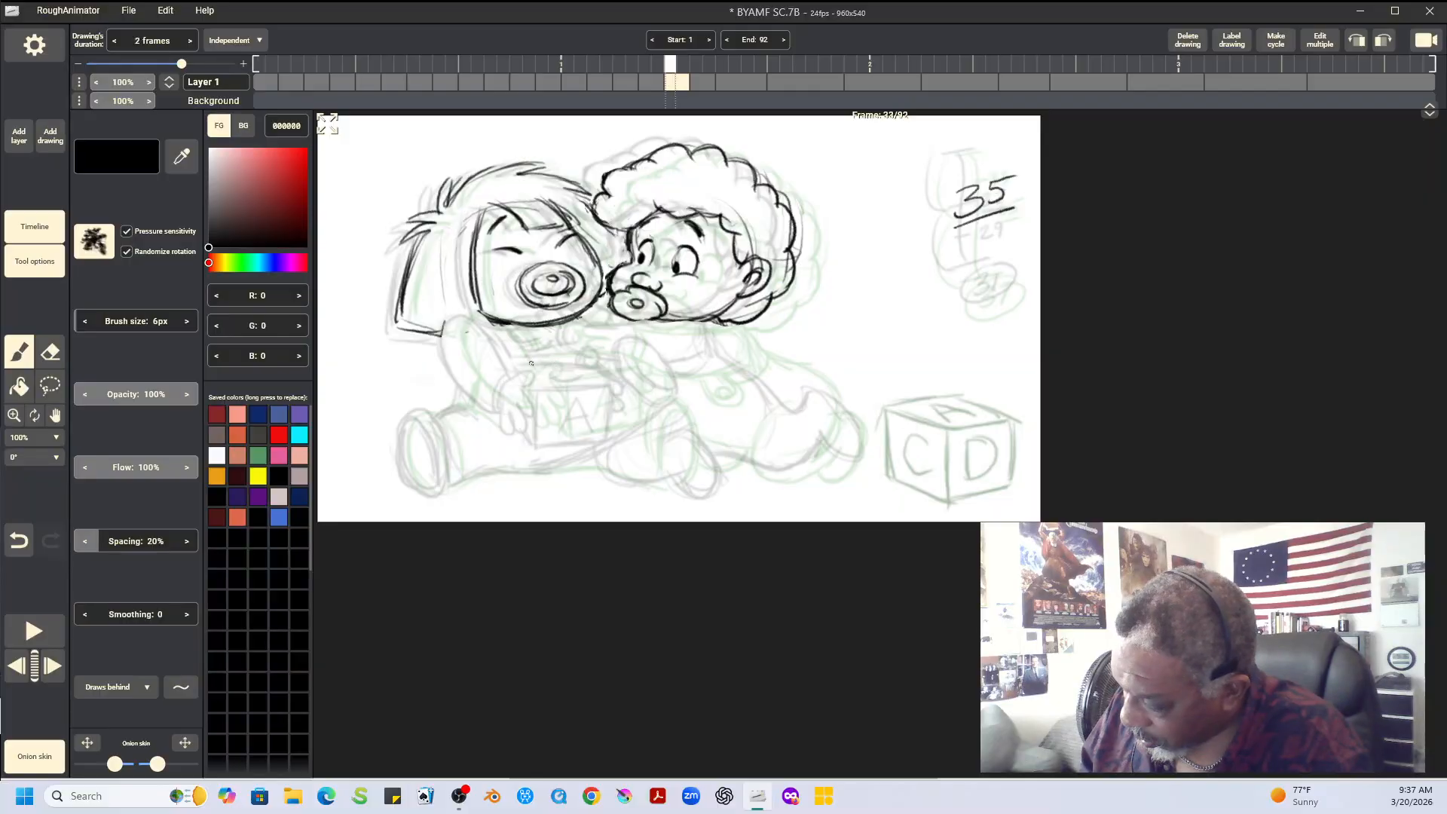
{"action": "mouse_move", "coordinate": [555, 387]}
{"action": "left_mouse_down"}
{"action": "mouse_move", "coordinate": [622, 374]}
{"action": "mouse_move", "coordinate": [559, 436]}
{"action": "left_mouse_up"}
{"action": "left_click_drag", "start_coordinate": [559, 387], "coordinate": [588, 383]}
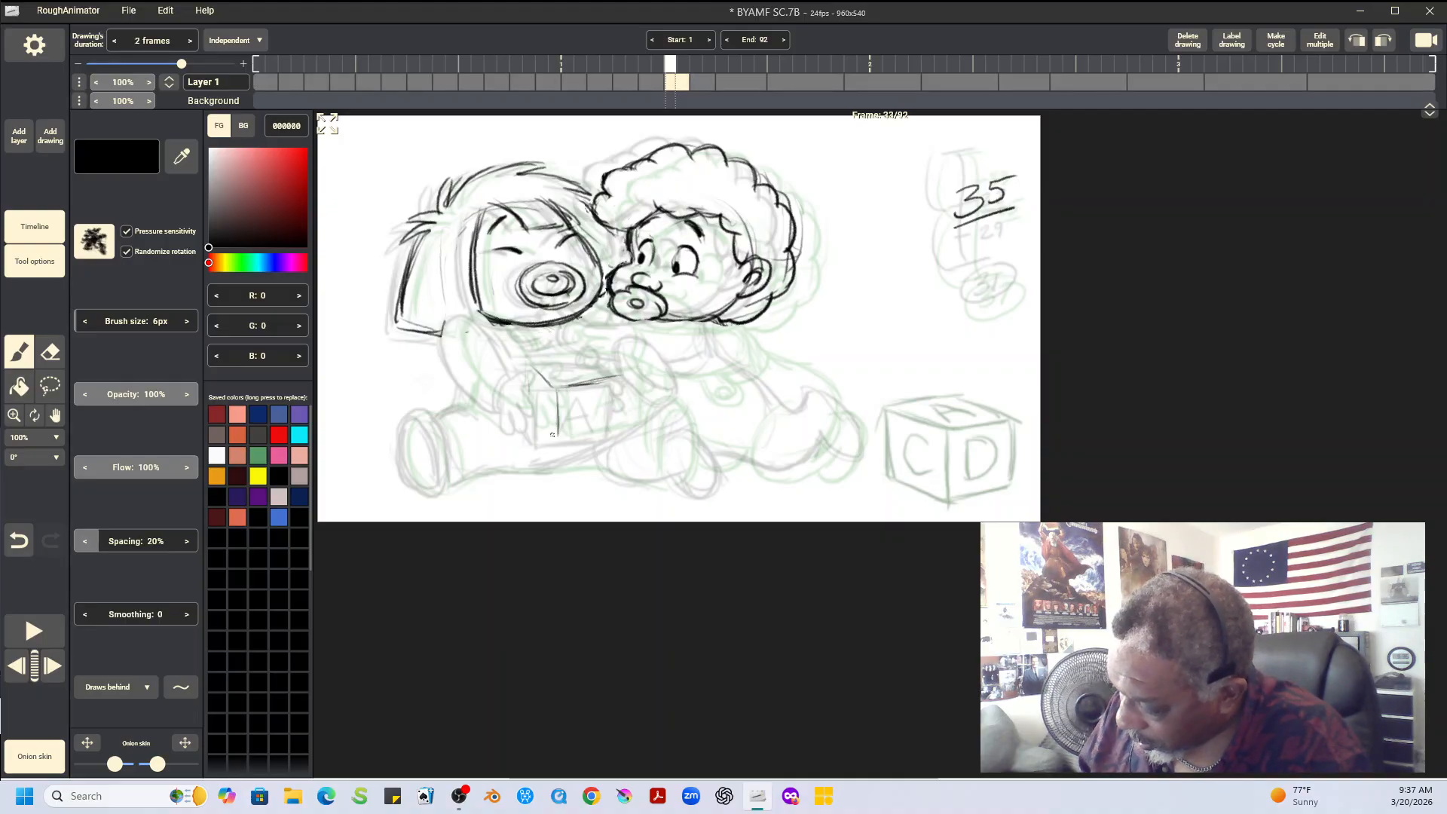
{"action": "mouse_move", "coordinate": [556, 441]}
{"action": "left_mouse_down"}
{"action": "mouse_move", "coordinate": [529, 418]}
{"action": "mouse_move", "coordinate": [555, 403]}
{"action": "mouse_move", "coordinate": [557, 440]}
{"action": "mouse_move", "coordinate": [542, 388]}
{"action": "mouse_move", "coordinate": [531, 422]}
{"action": "mouse_move", "coordinate": [576, 450]}
{"action": "mouse_move", "coordinate": [565, 441]}
{"action": "mouse_move", "coordinate": [611, 432]}
{"action": "mouse_move", "coordinate": [562, 443]}
{"action": "mouse_move", "coordinate": [617, 431]}
{"action": "left_mouse_up"}
{"action": "left_click_drag", "start_coordinate": [626, 380], "coordinate": [624, 416]}
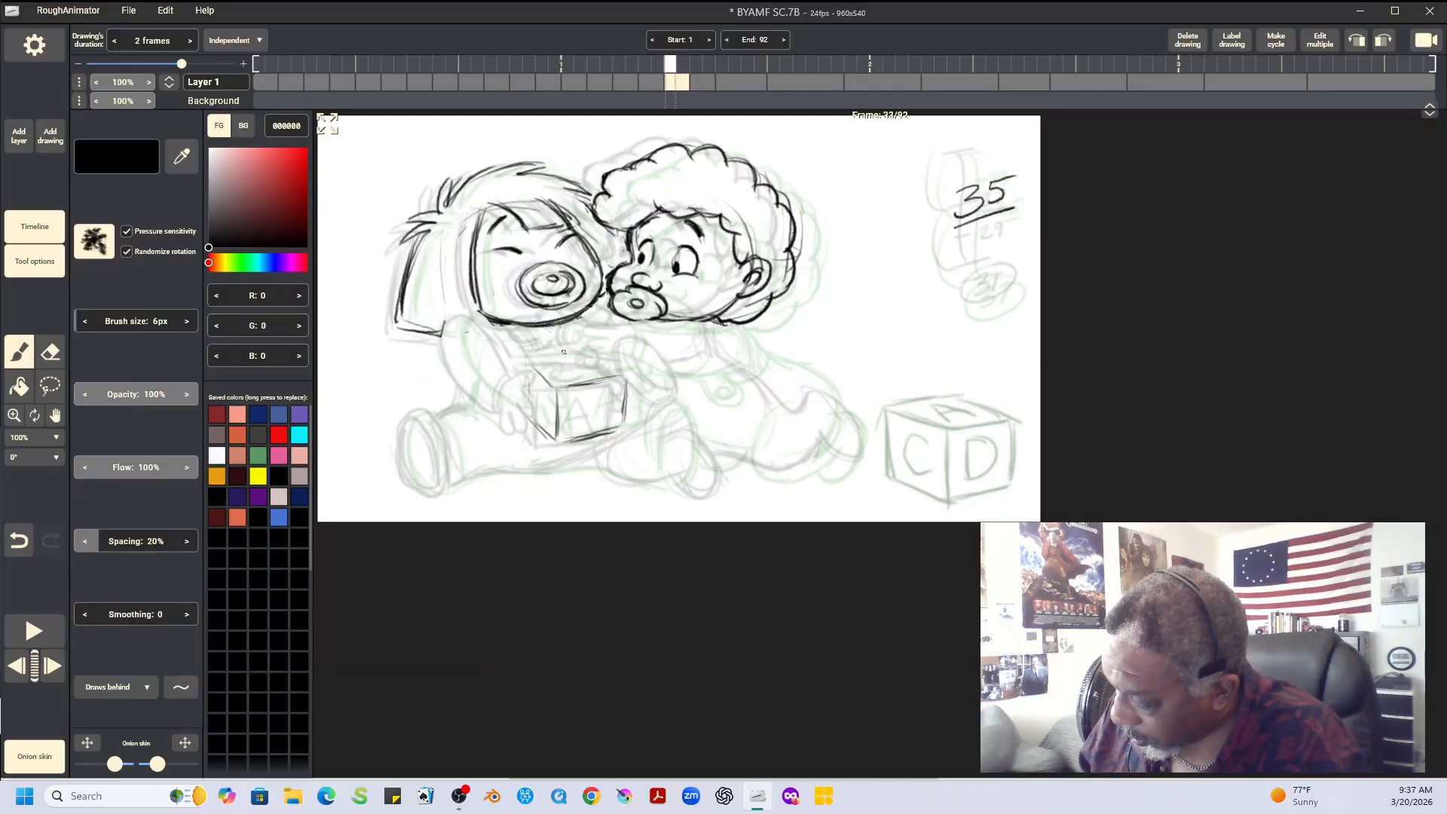
{"action": "mouse_move", "coordinate": [541, 362]}
{"action": "left_mouse_down"}
{"action": "mouse_move", "coordinate": [617, 356]}
{"action": "mouse_move", "coordinate": [587, 355]}
{"action": "mouse_move", "coordinate": [624, 373]}
{"action": "left_mouse_up"}
Compare frames 31, 33 and 35 to examine the position of the newly sketched block
{"action": "key", "text": "Left"}
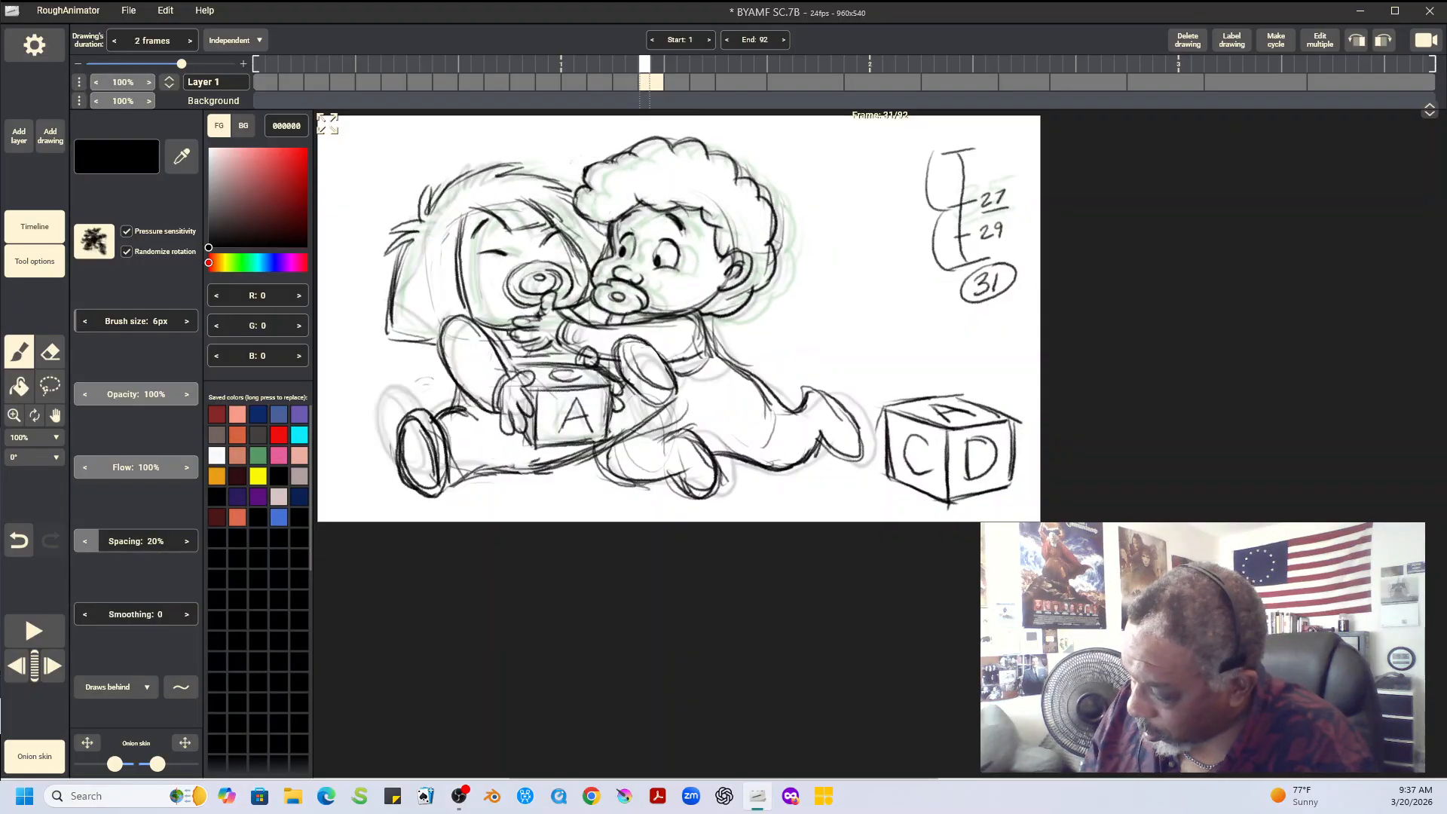
{"action": "key", "text": "Right"}
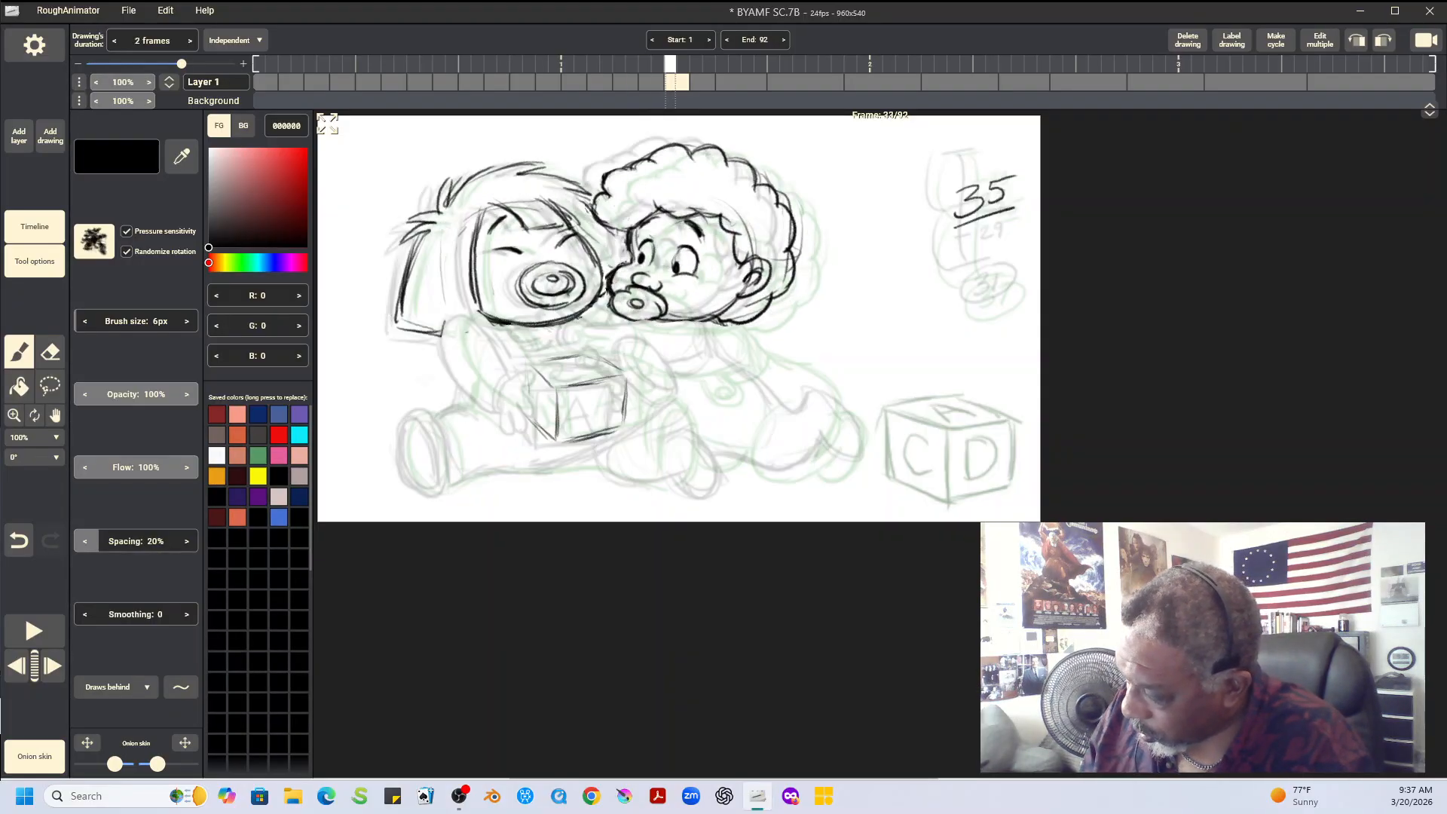
{"action": "key", "text": "Right"}
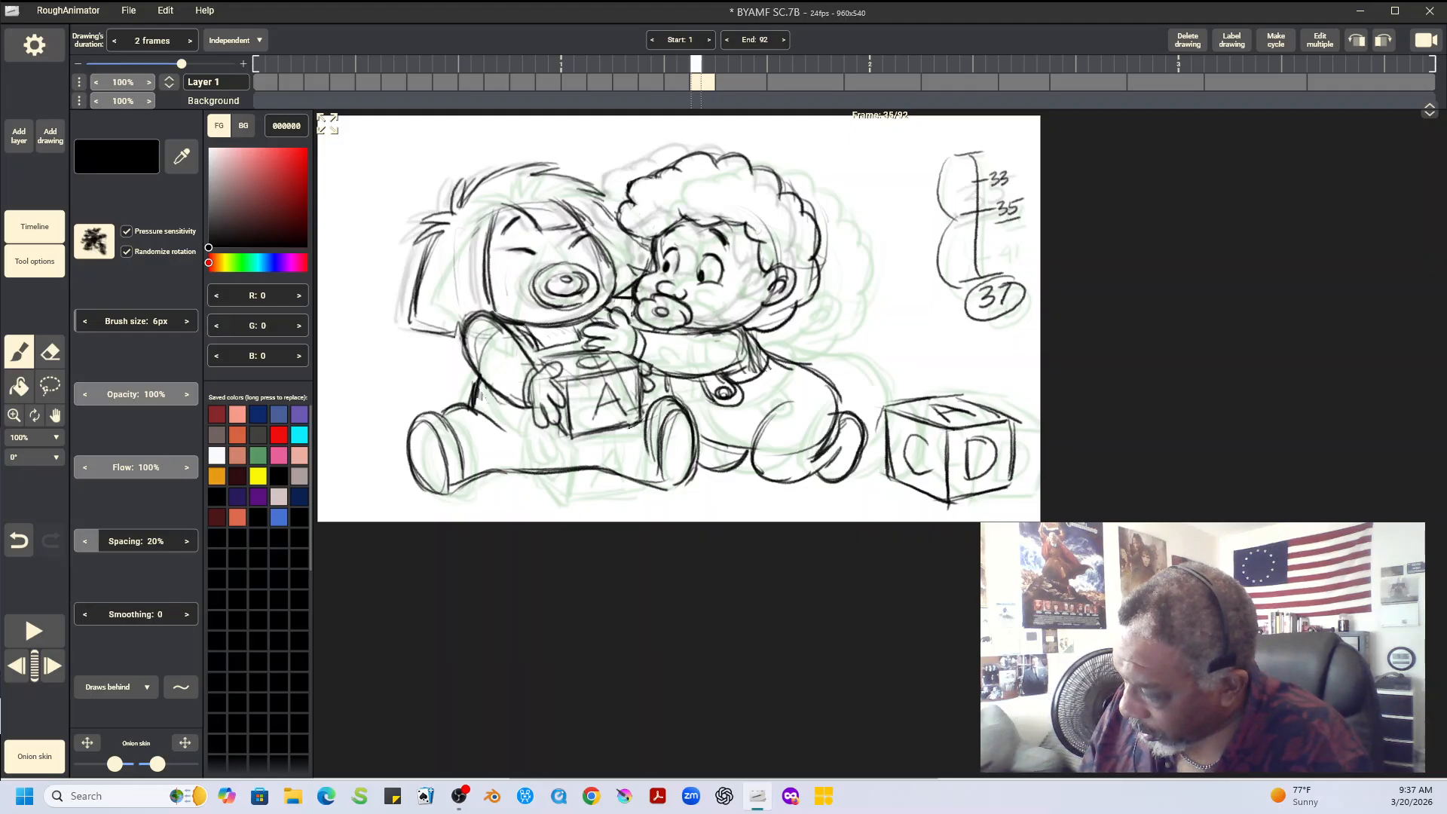
{"action": "key", "text": "Left"}
{"action": "key", "text": "Left"}
{"action": "key", "text": "Right"}
{"action": "key", "text": "Right"}
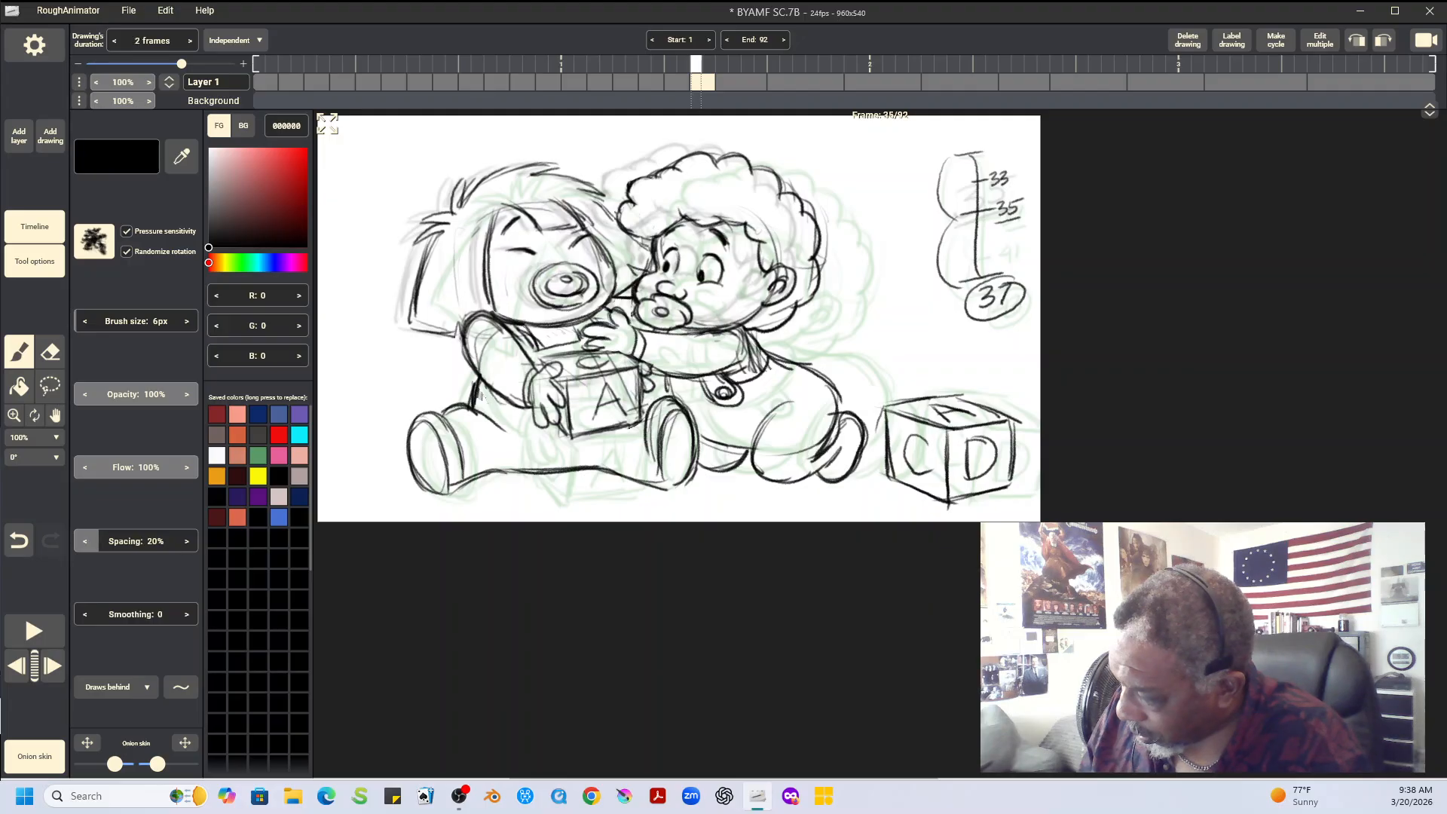
{"action": "key", "text": "Left"}
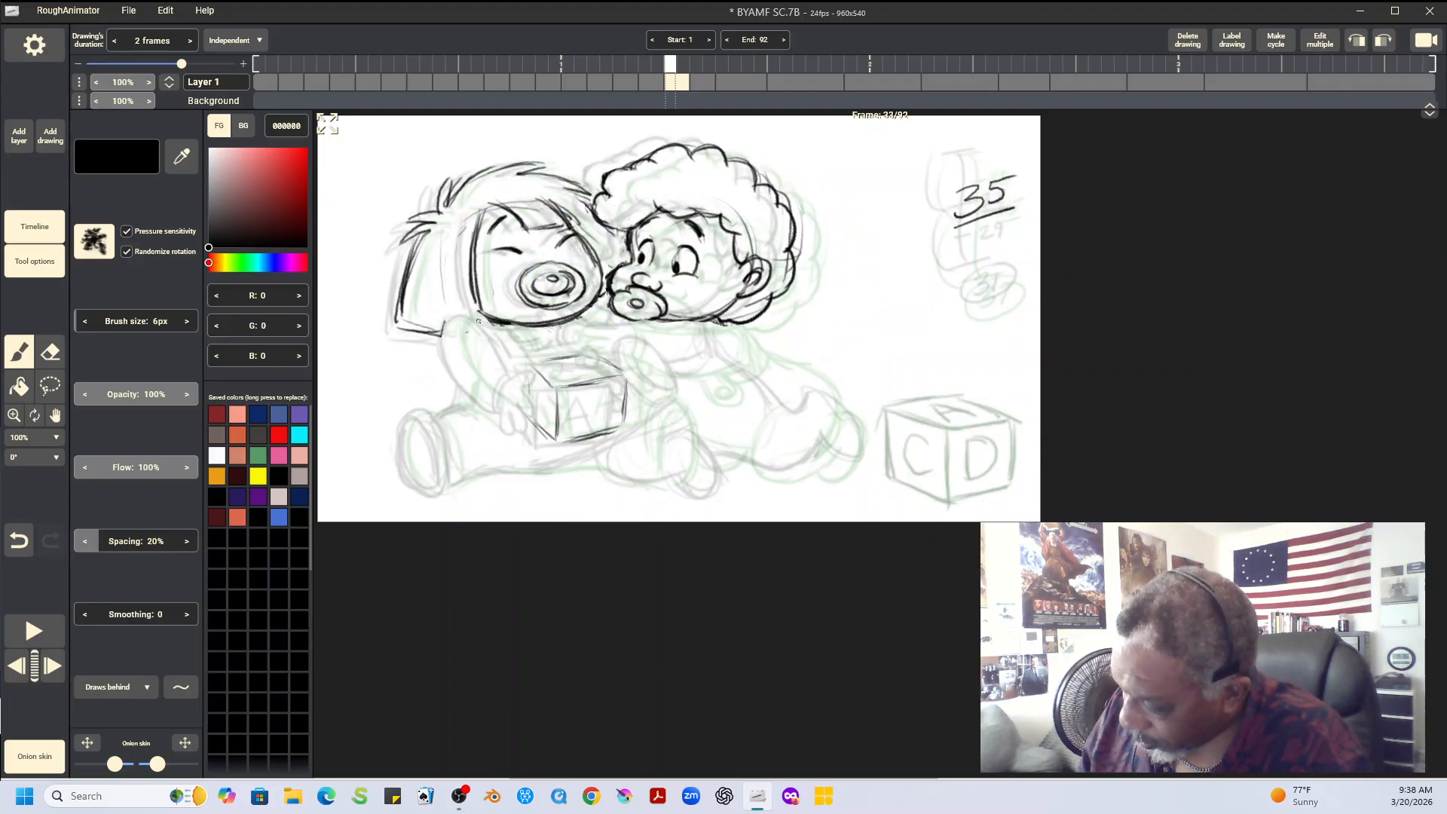
Try a shoulder stroke for the straight-haired baby's arm on frame 33 and check the arm on frames 31 and 35
{"action": "left_click_drag", "start_coordinate": [468, 313], "coordinate": [455, 363]}
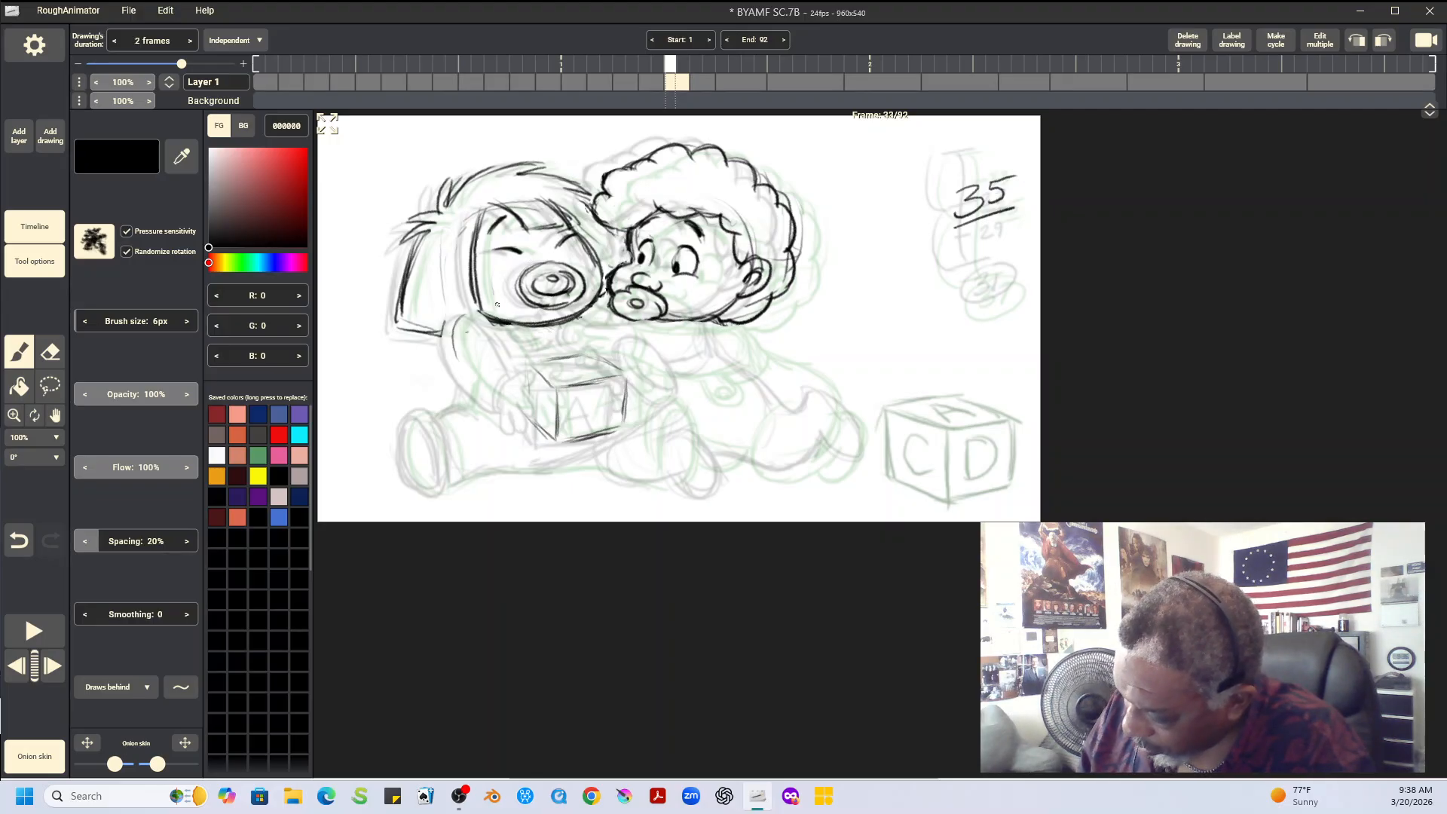
{"action": "key", "text": "Left"}
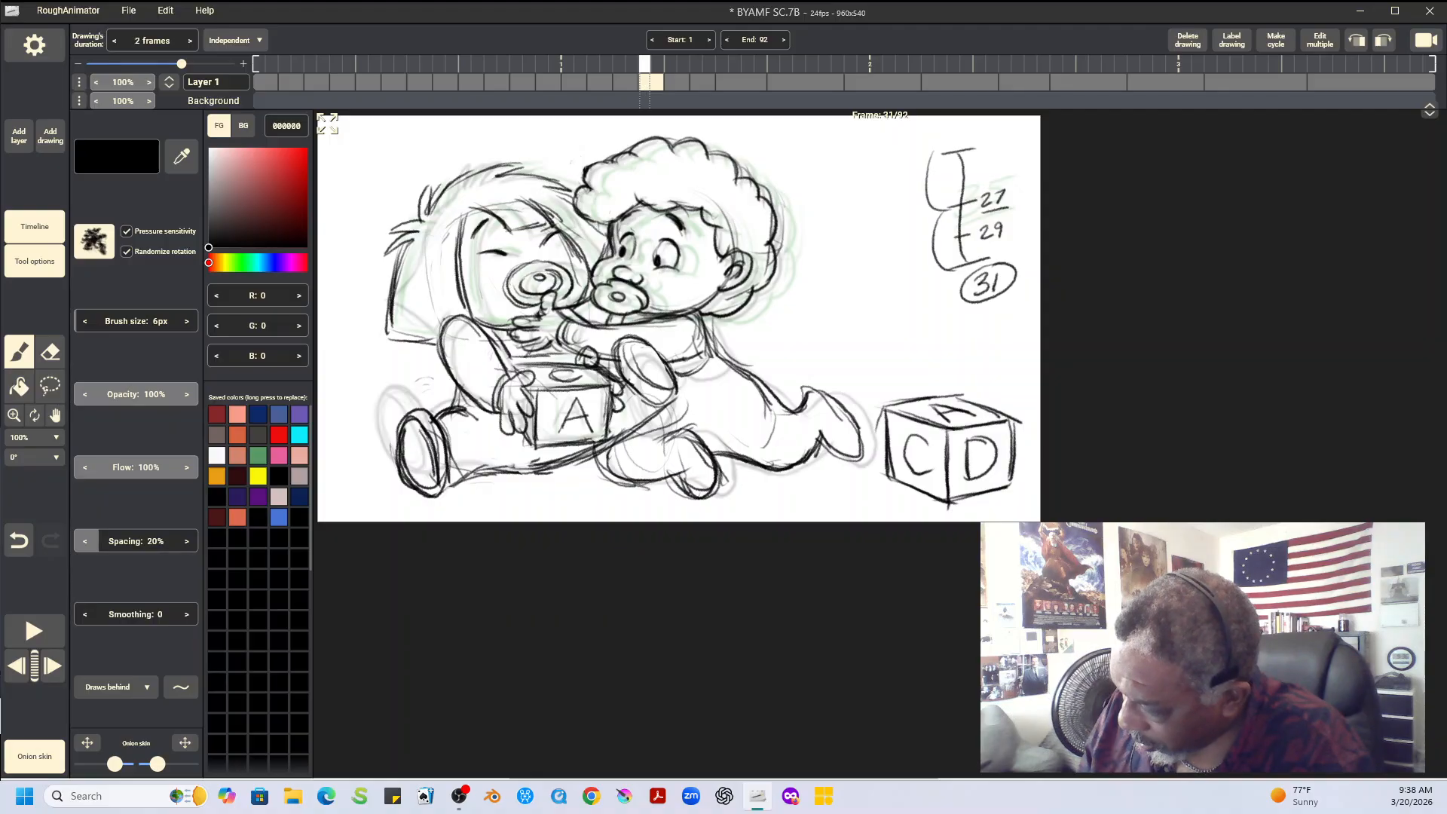
{"action": "key", "text": "Right"}
{"action": "key", "text": "Right"}
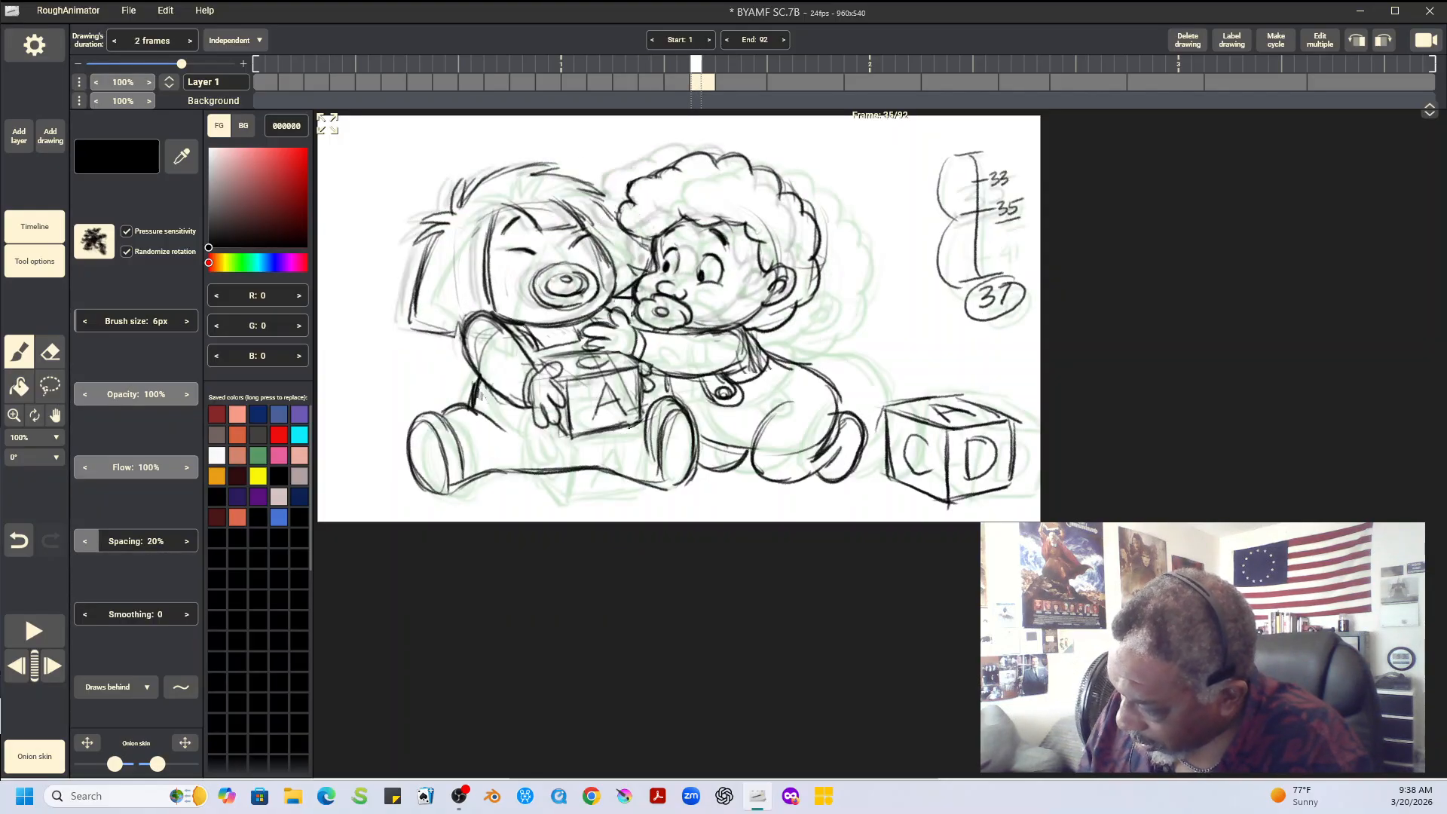
{"action": "key", "text": "Left"}
{"action": "key", "text": "Left"}
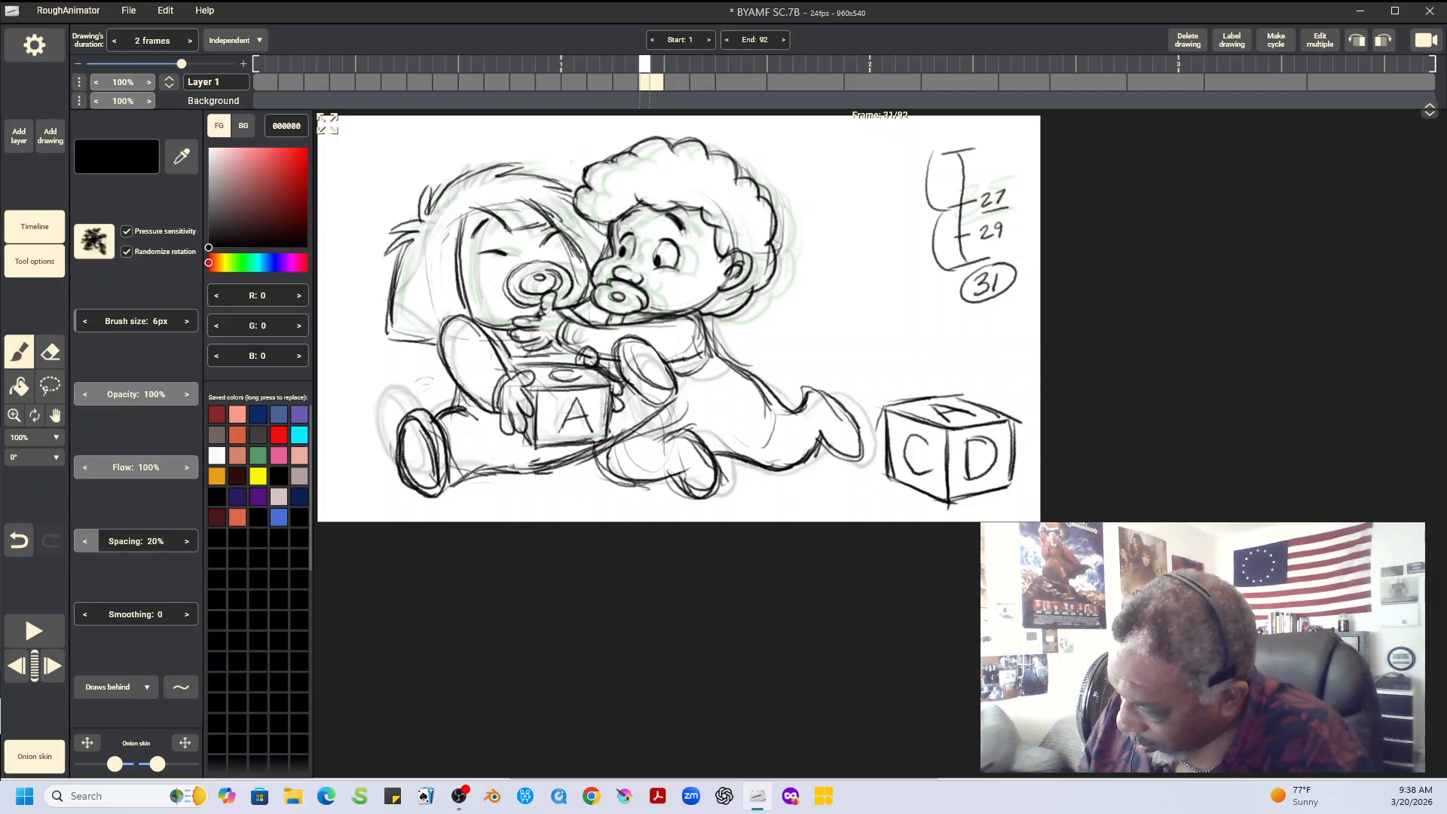
Copy the straight-haired baby's near arm and hand from frame 31, paste them on frame 33, and shift them 21 px in X and -2 px in Y
{"action": "key", "text": "l"}
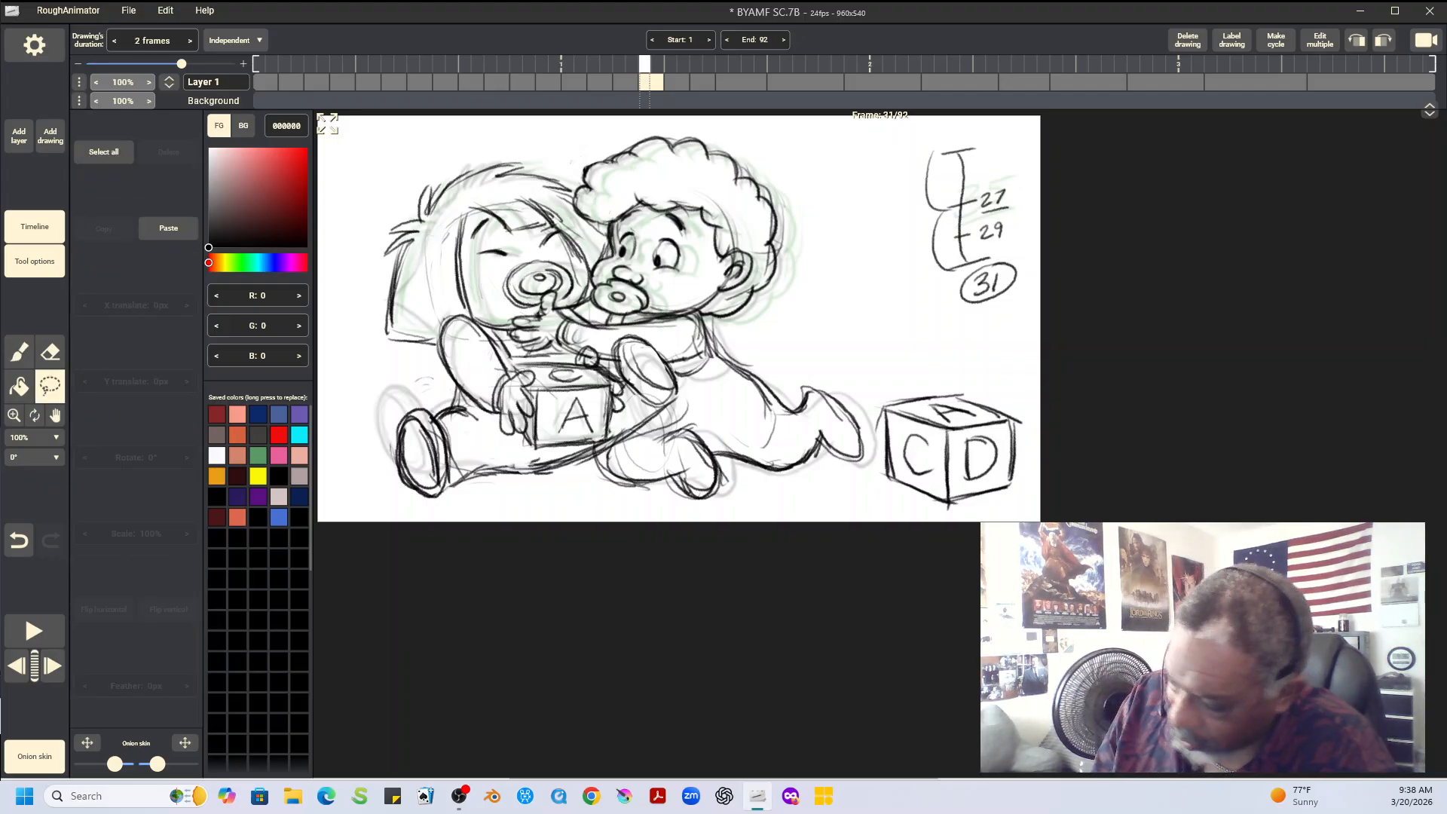
{"action": "mouse_move", "coordinate": [436, 314]}
{"action": "left_mouse_down"}
{"action": "mouse_move", "coordinate": [462, 397]}
{"action": "mouse_move", "coordinate": [516, 446]}
{"action": "mouse_move", "coordinate": [541, 411]}
{"action": "mouse_move", "coordinate": [520, 369]}
{"action": "mouse_move", "coordinate": [438, 312]}
{"action": "left_mouse_up"}
{"action": "left_click", "coordinate": [104, 228]}
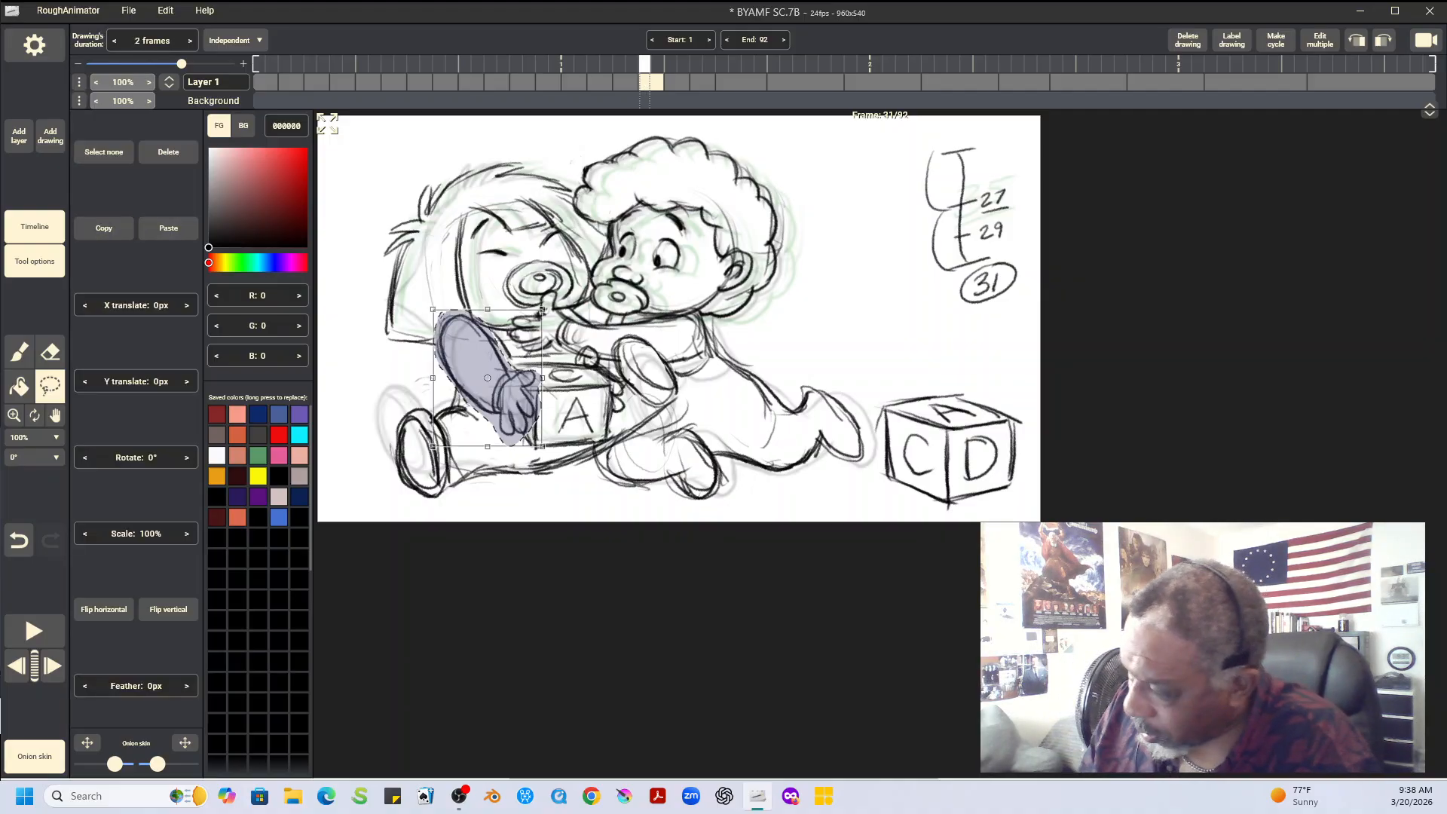
{"action": "key", "text": "Right"}
{"action": "left_click", "coordinate": [168, 229]}
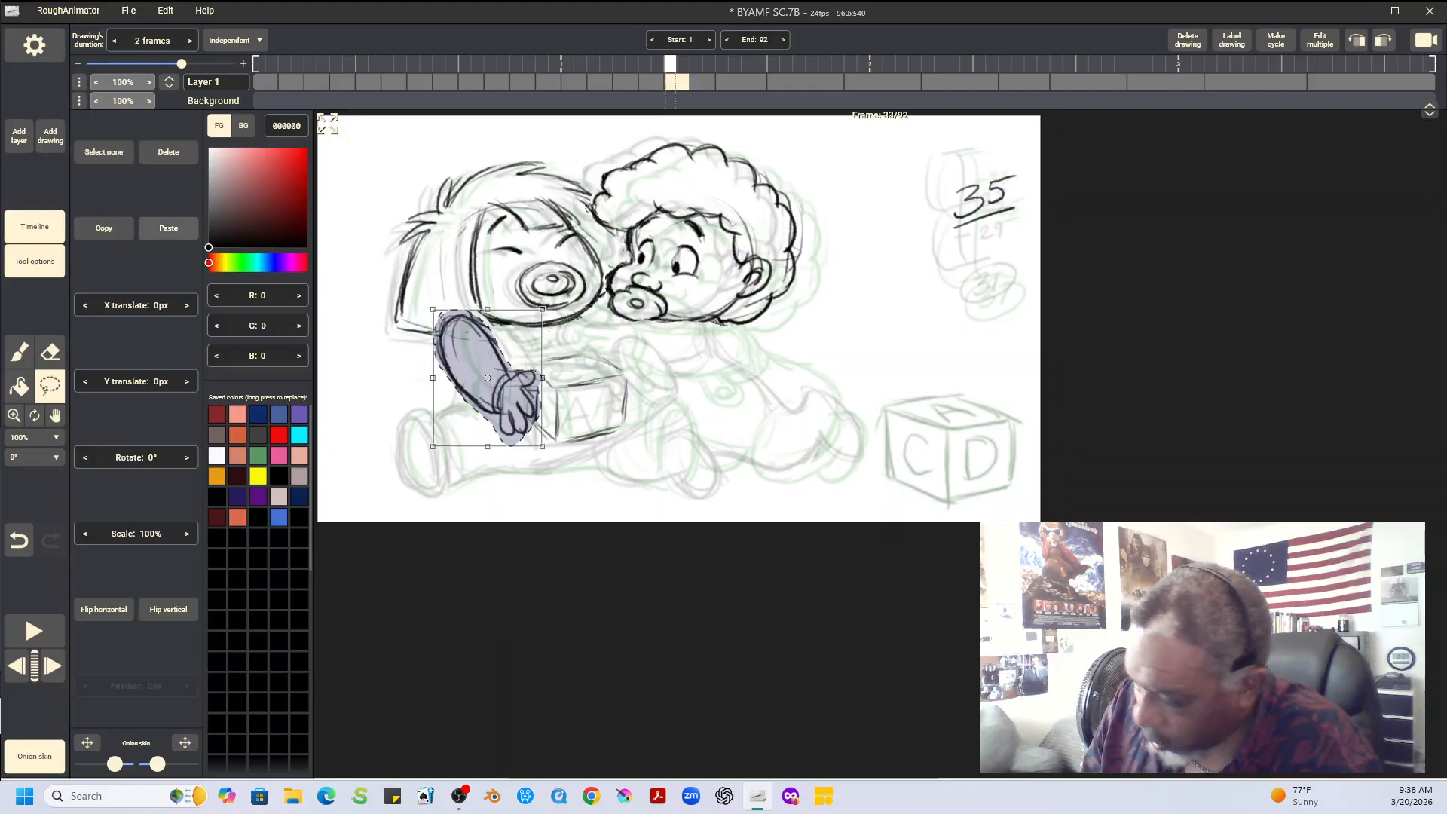
{"action": "left_click_drag", "start_coordinate": [486, 370], "coordinate": [502, 368]}
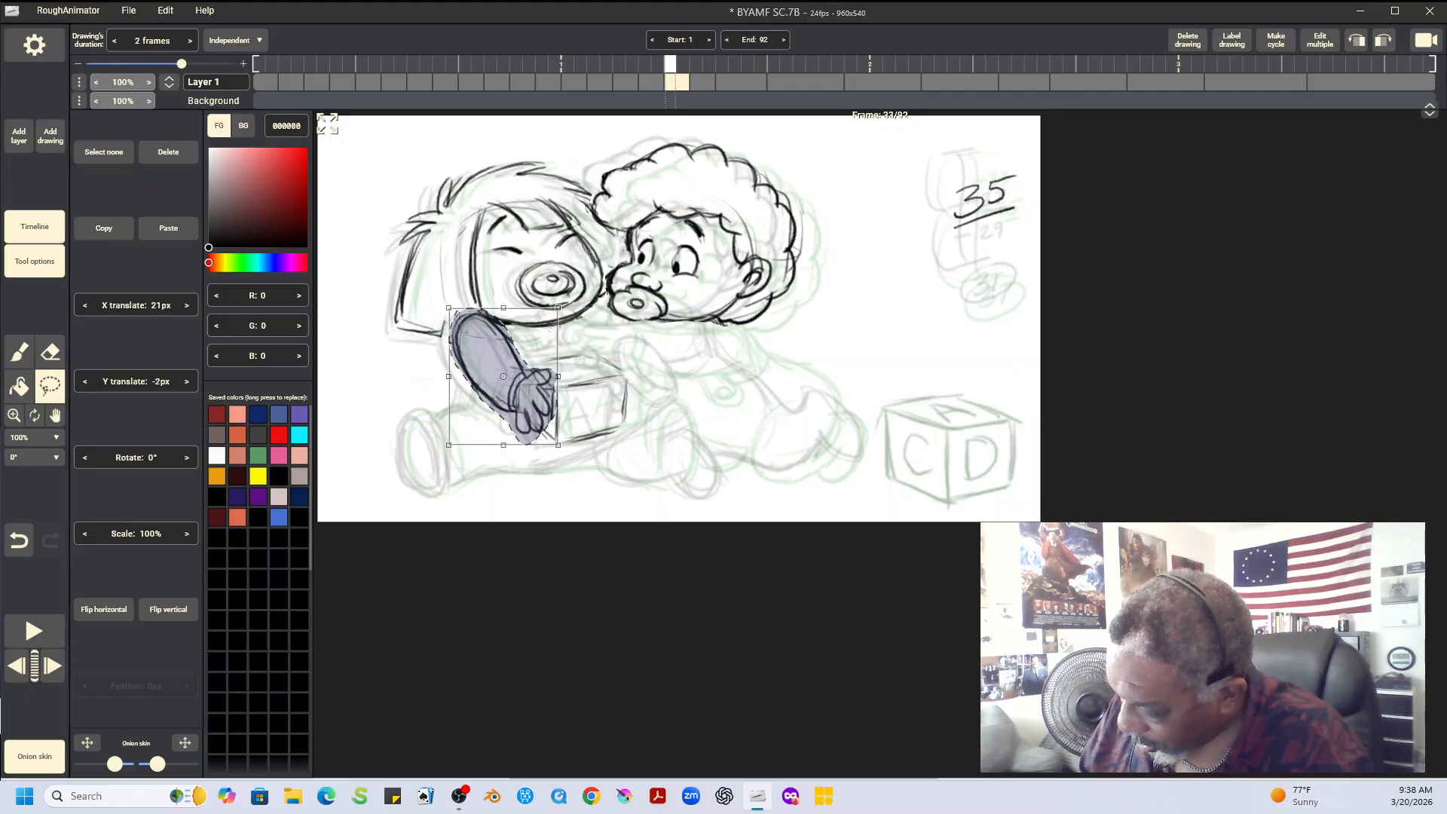
{"action": "key", "text": "ctrl+d"}
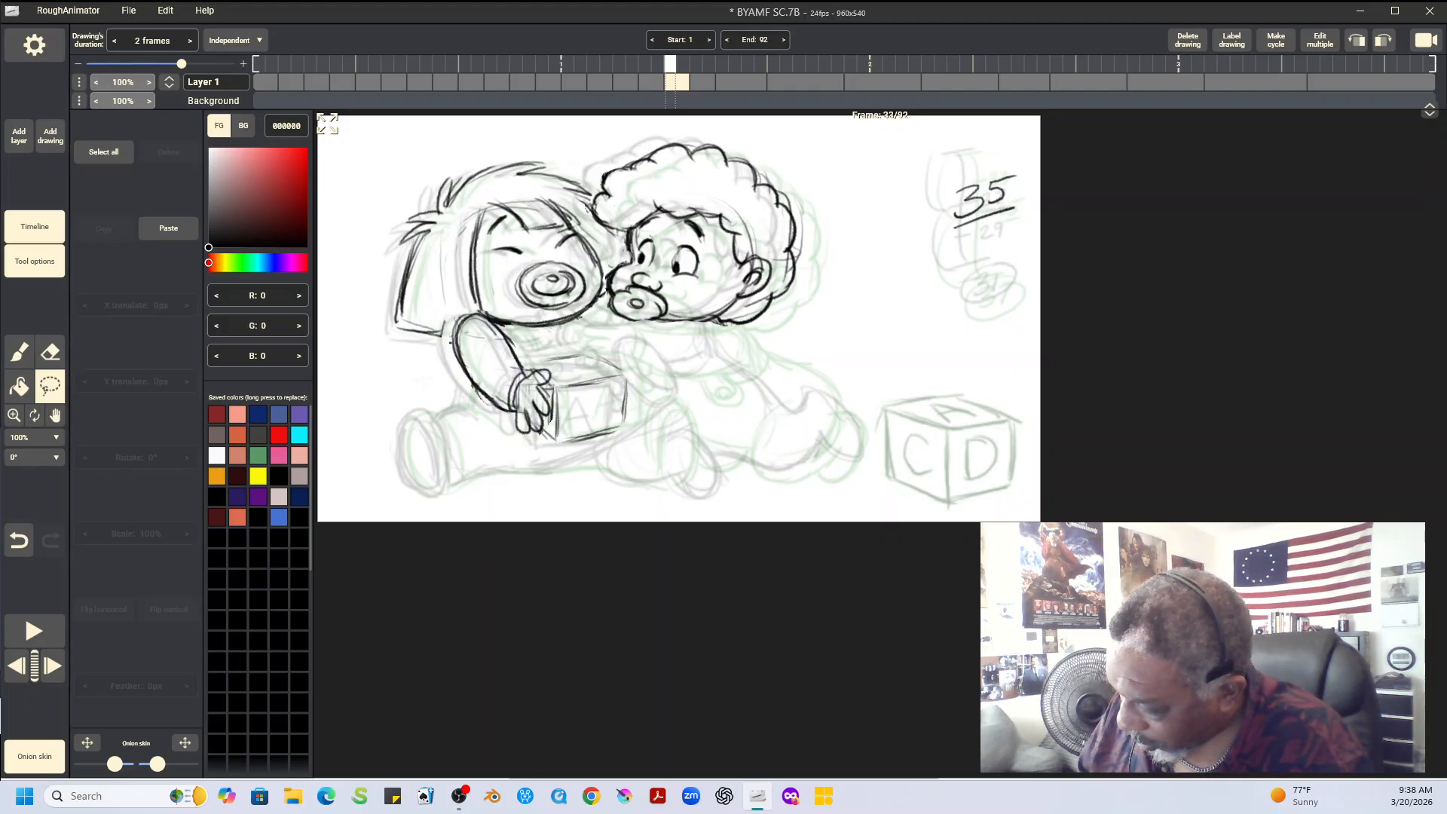
{"action": "key", "text": "Left"}
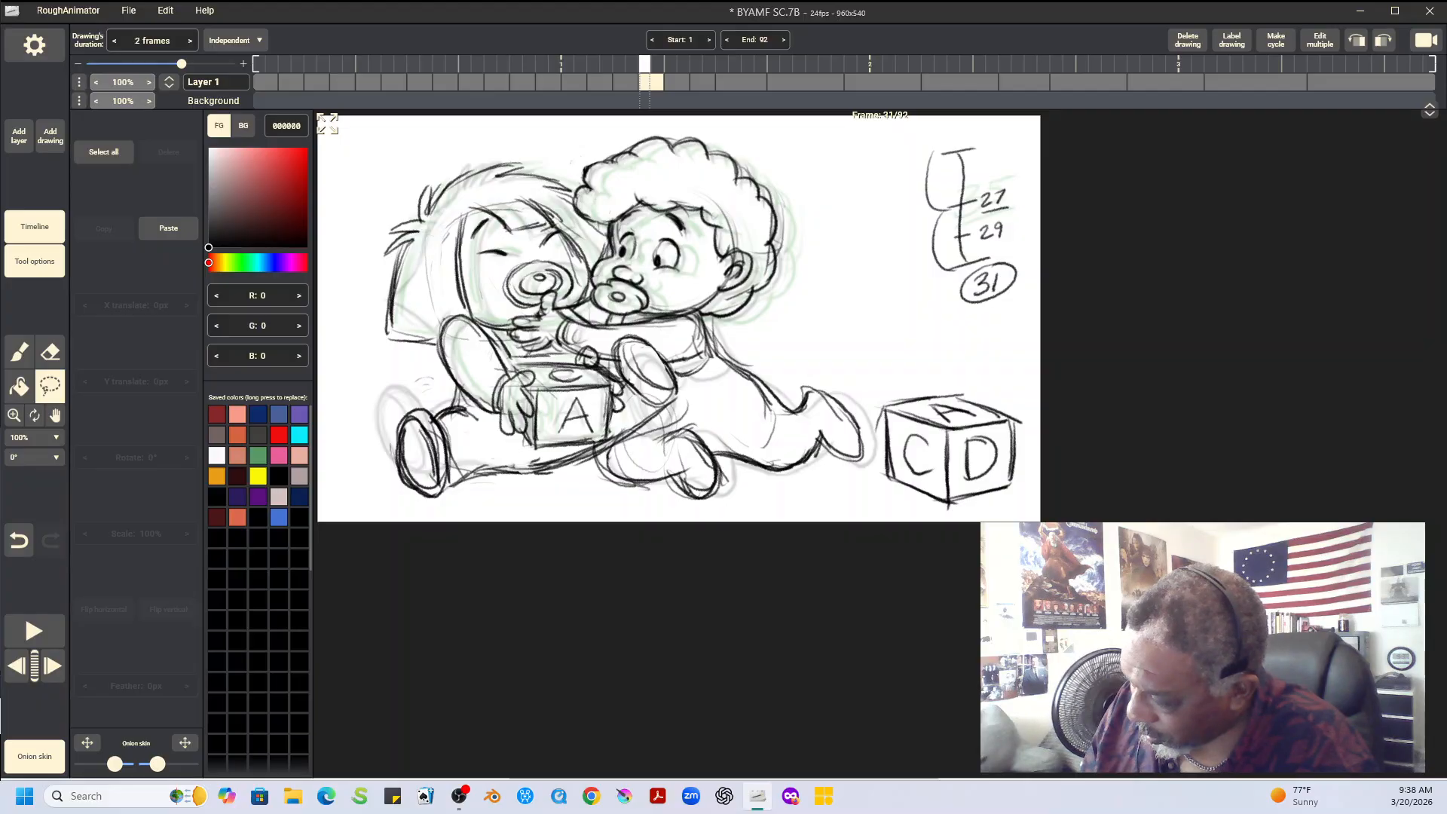
{"action": "key", "text": "Right"}
{"action": "key", "text": "Right"}
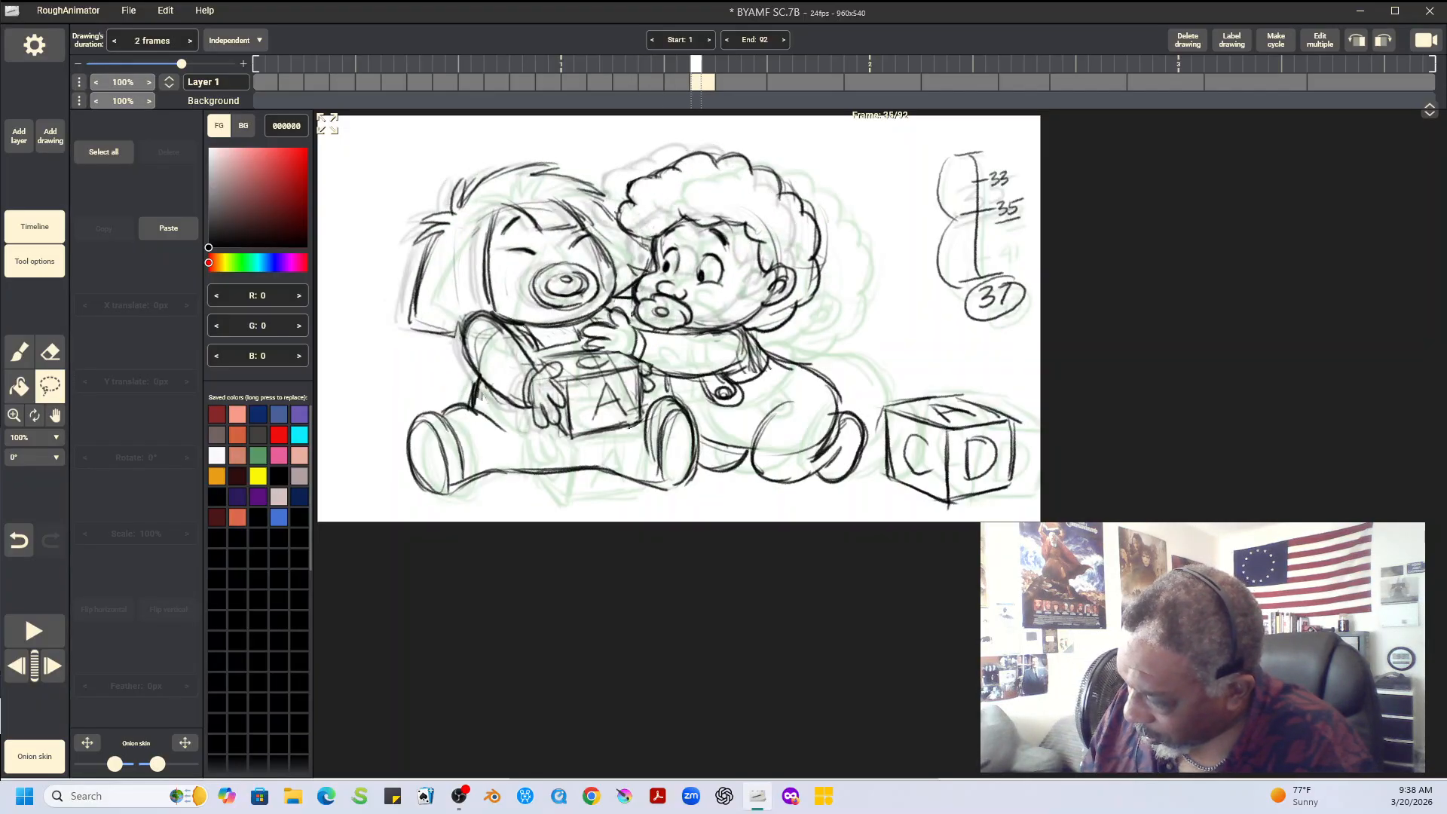
{"action": "key", "text": "Left"}
Draw the straight-haired baby's lower back, near foot and outstretched leg on frame 33 with the 6 px brush
{"action": "key", "text": "b"}
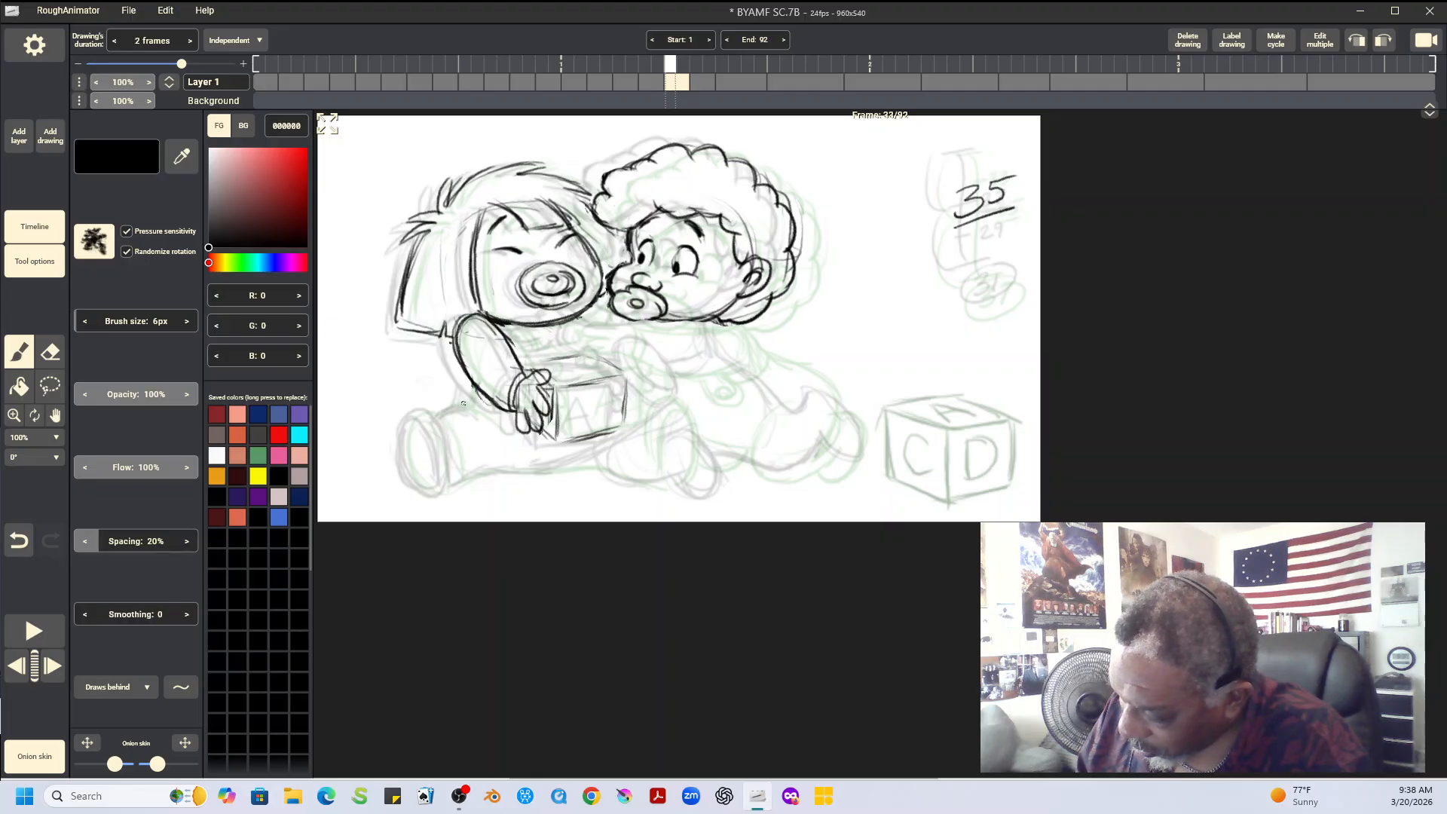
{"action": "left_click_drag", "start_coordinate": [467, 400], "coordinate": [469, 383]}
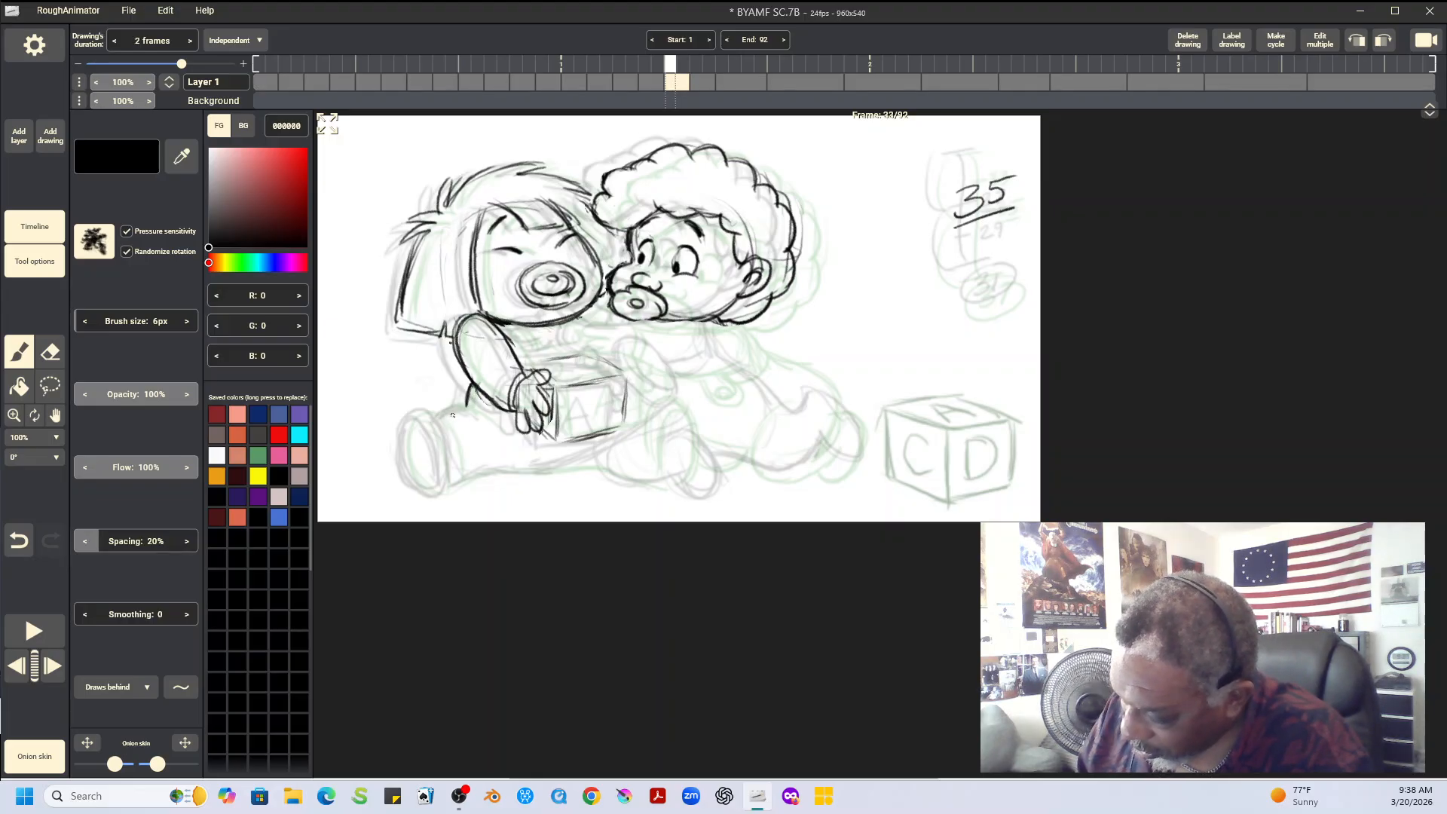
{"action": "mouse_move", "coordinate": [403, 434]}
{"action": "left_mouse_down"}
{"action": "mouse_move", "coordinate": [413, 413]}
{"action": "mouse_move", "coordinate": [403, 475]}
{"action": "mouse_move", "coordinate": [428, 412]}
{"action": "mouse_move", "coordinate": [457, 466]}
{"action": "left_mouse_up"}
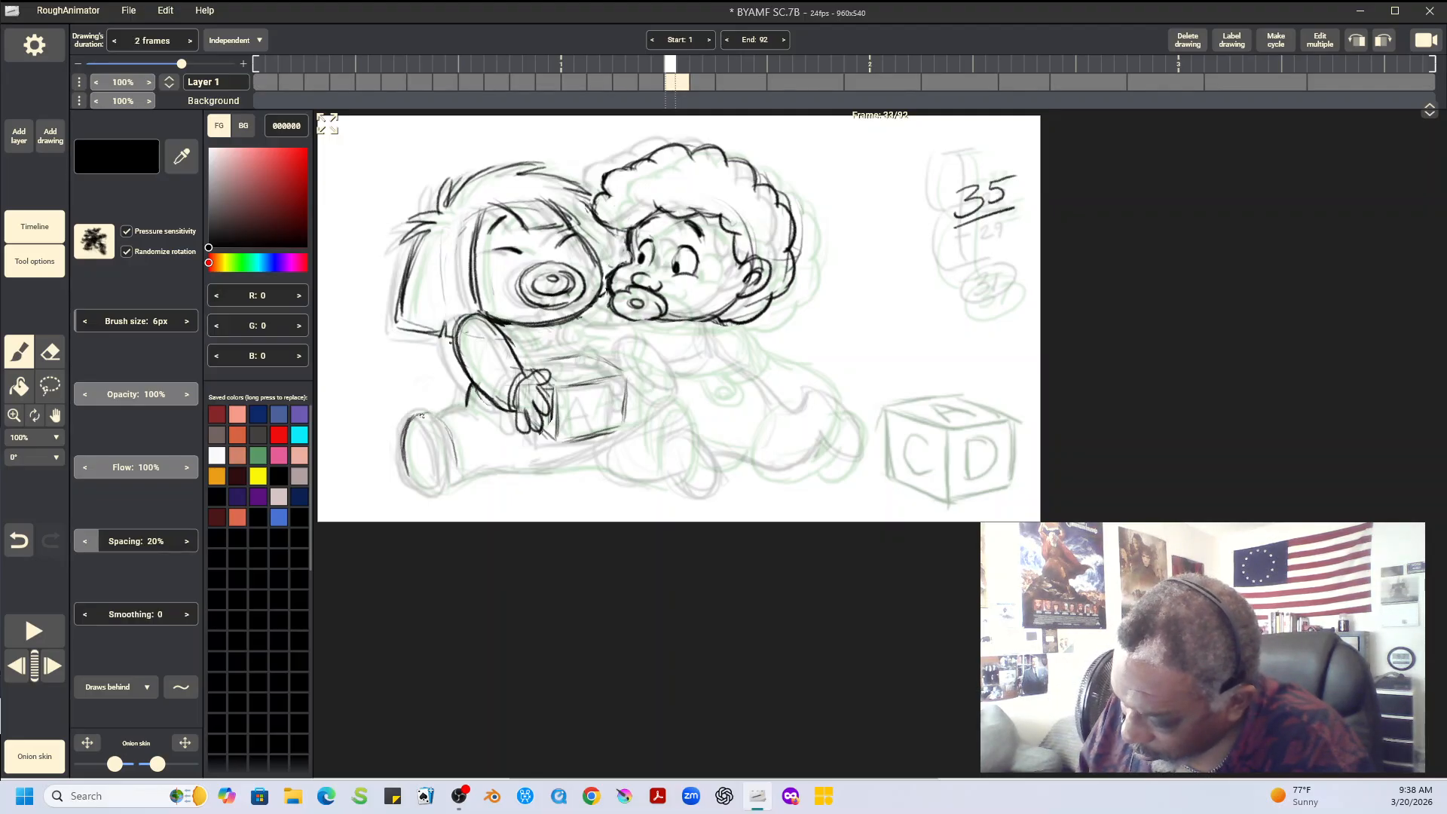
{"action": "left_click_drag", "start_coordinate": [420, 416], "coordinate": [443, 472]}
{"action": "mouse_move", "coordinate": [427, 417]}
{"action": "left_mouse_down"}
{"action": "mouse_move", "coordinate": [438, 490]}
{"action": "mouse_move", "coordinate": [405, 468]}
{"action": "mouse_move", "coordinate": [432, 493]}
{"action": "mouse_move", "coordinate": [439, 457]}
{"action": "mouse_move", "coordinate": [439, 485]}
{"action": "mouse_move", "coordinate": [440, 461]}
{"action": "mouse_move", "coordinate": [411, 476]}
{"action": "mouse_move", "coordinate": [402, 458]}
{"action": "mouse_move", "coordinate": [428, 491]}
{"action": "left_mouse_up"}
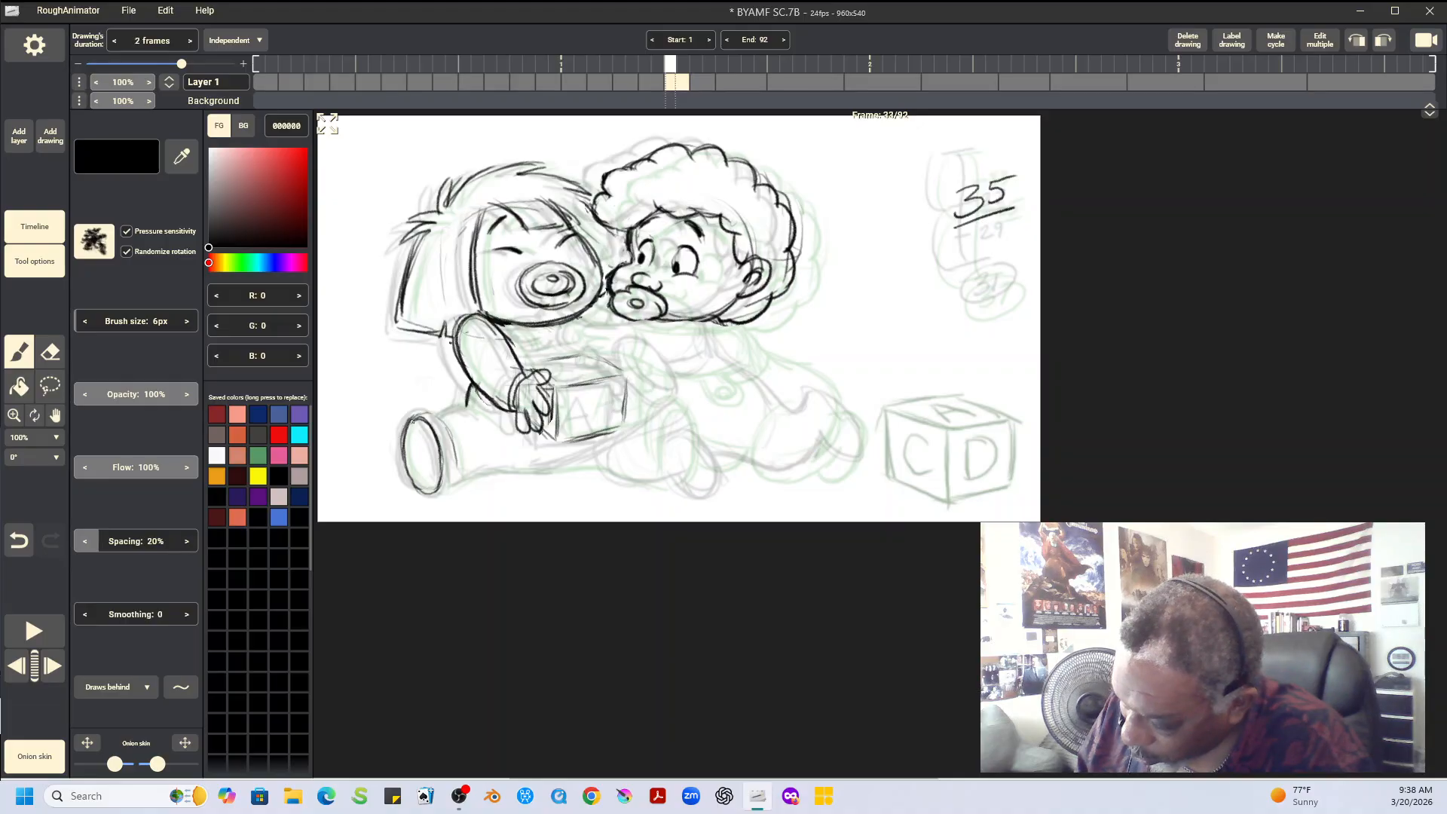
{"action": "mouse_move", "coordinate": [406, 426]}
{"action": "left_mouse_down"}
{"action": "mouse_move", "coordinate": [420, 413]}
{"action": "mouse_move", "coordinate": [458, 468]}
{"action": "left_mouse_up"}
{"action": "left_click_drag", "start_coordinate": [438, 417], "coordinate": [486, 406]}
{"action": "mouse_move", "coordinate": [411, 482]}
{"action": "left_mouse_down"}
{"action": "mouse_move", "coordinate": [441, 469]}
{"action": "mouse_move", "coordinate": [465, 482]}
{"action": "mouse_move", "coordinate": [437, 493]}
{"action": "mouse_move", "coordinate": [505, 469]}
{"action": "left_mouse_up"}
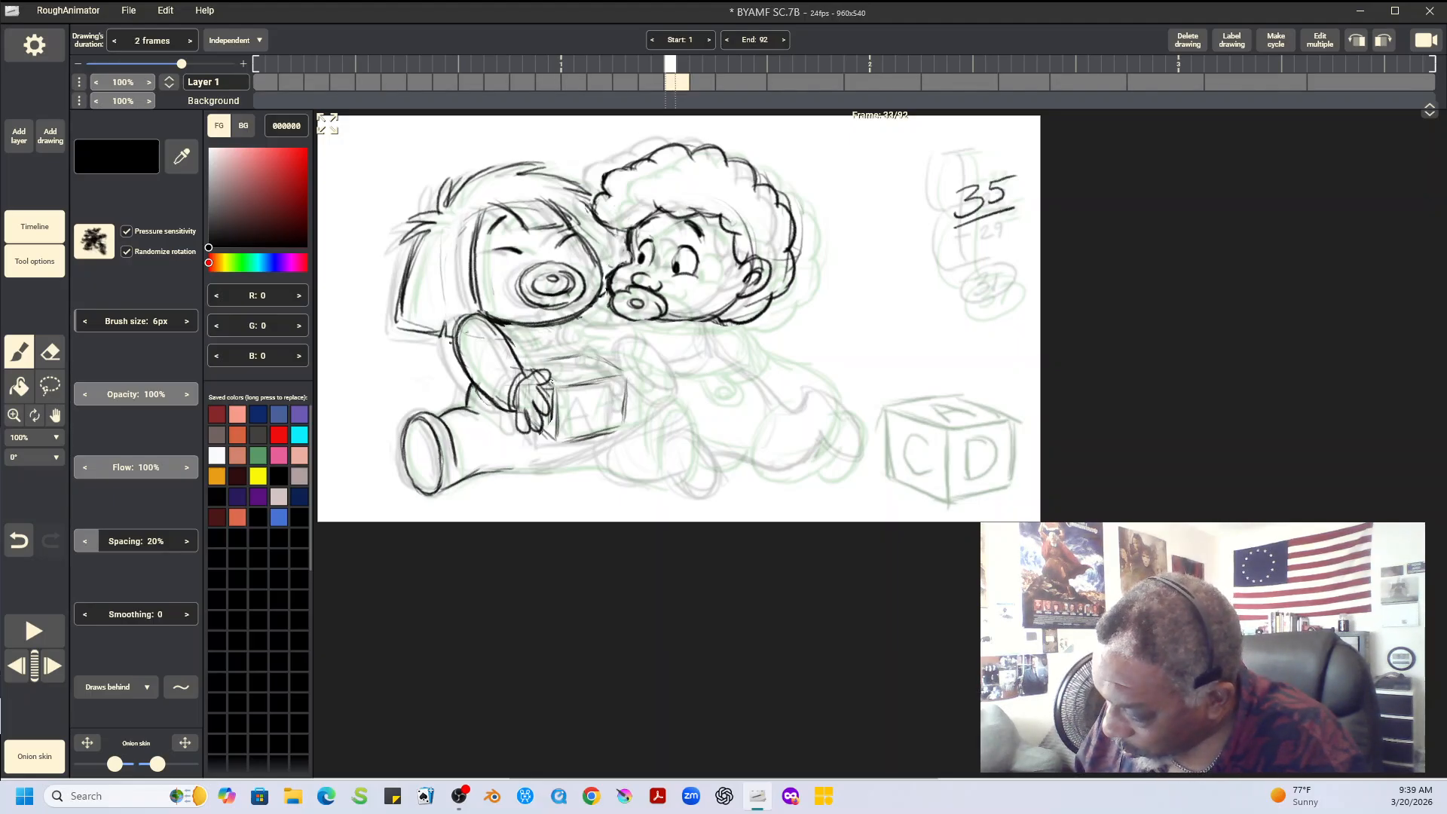
Finish the held block on frame 33 with its lettering and gripping fingers, and draw the straight-haired baby's other leg and foot
{"action": "mouse_move", "coordinate": [555, 387]}
{"action": "left_mouse_down"}
{"action": "mouse_move", "coordinate": [621, 375]}
{"action": "mouse_move", "coordinate": [586, 398]}
{"action": "mouse_move", "coordinate": [578, 427]}
{"action": "mouse_move", "coordinate": [591, 398]}
{"action": "mouse_move", "coordinate": [614, 394]}
{"action": "mouse_move", "coordinate": [594, 393]}
{"action": "mouse_move", "coordinate": [609, 419]}
{"action": "mouse_move", "coordinate": [558, 393]}
{"action": "mouse_move", "coordinate": [553, 436]}
{"action": "mouse_move", "coordinate": [616, 427]}
{"action": "left_mouse_up"}
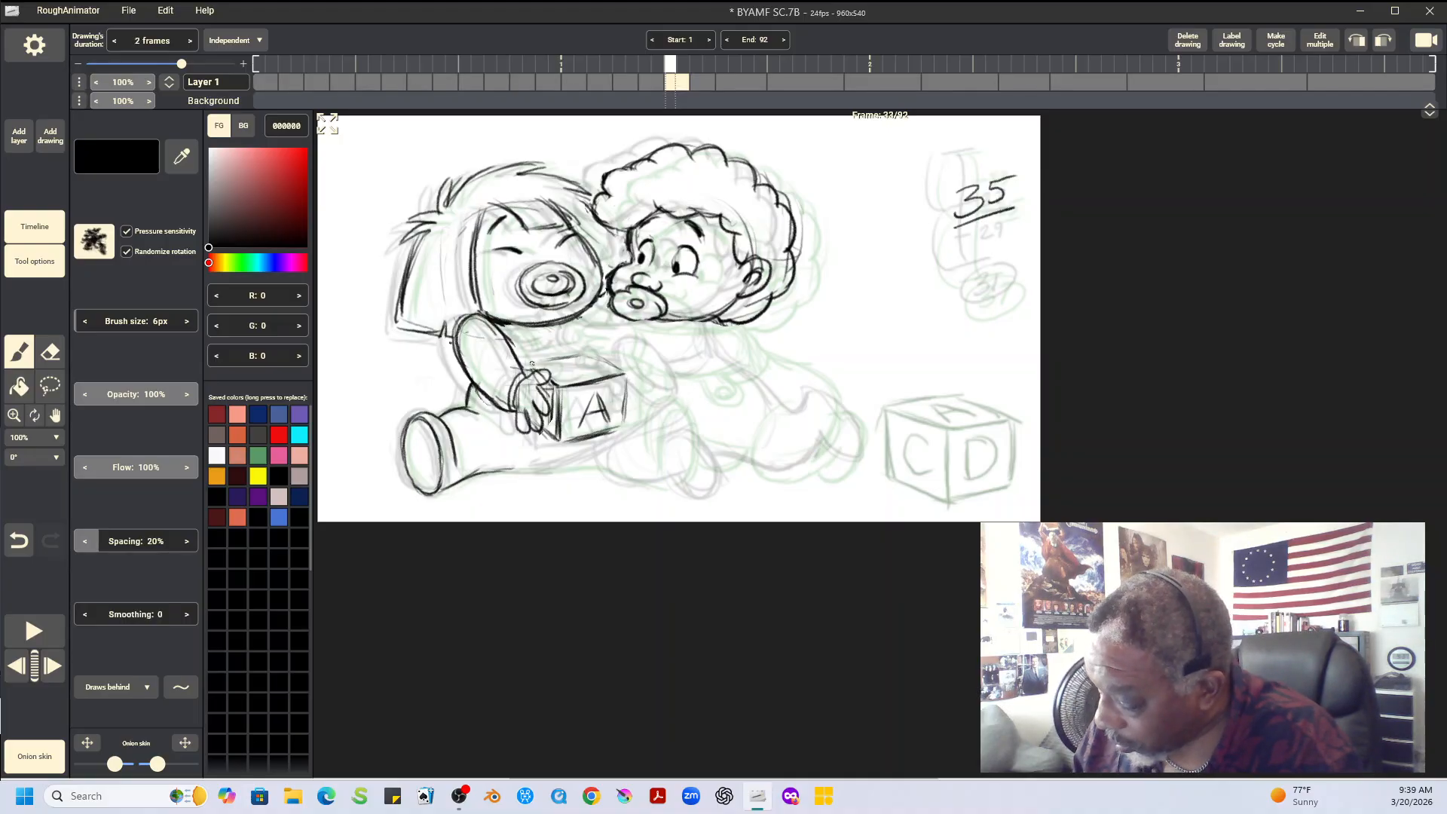
{"action": "mouse_move", "coordinate": [531, 364]}
{"action": "left_mouse_down"}
{"action": "mouse_move", "coordinate": [657, 329]}
{"action": "mouse_move", "coordinate": [590, 354]}
{"action": "mouse_move", "coordinate": [620, 352]}
{"action": "left_mouse_up"}
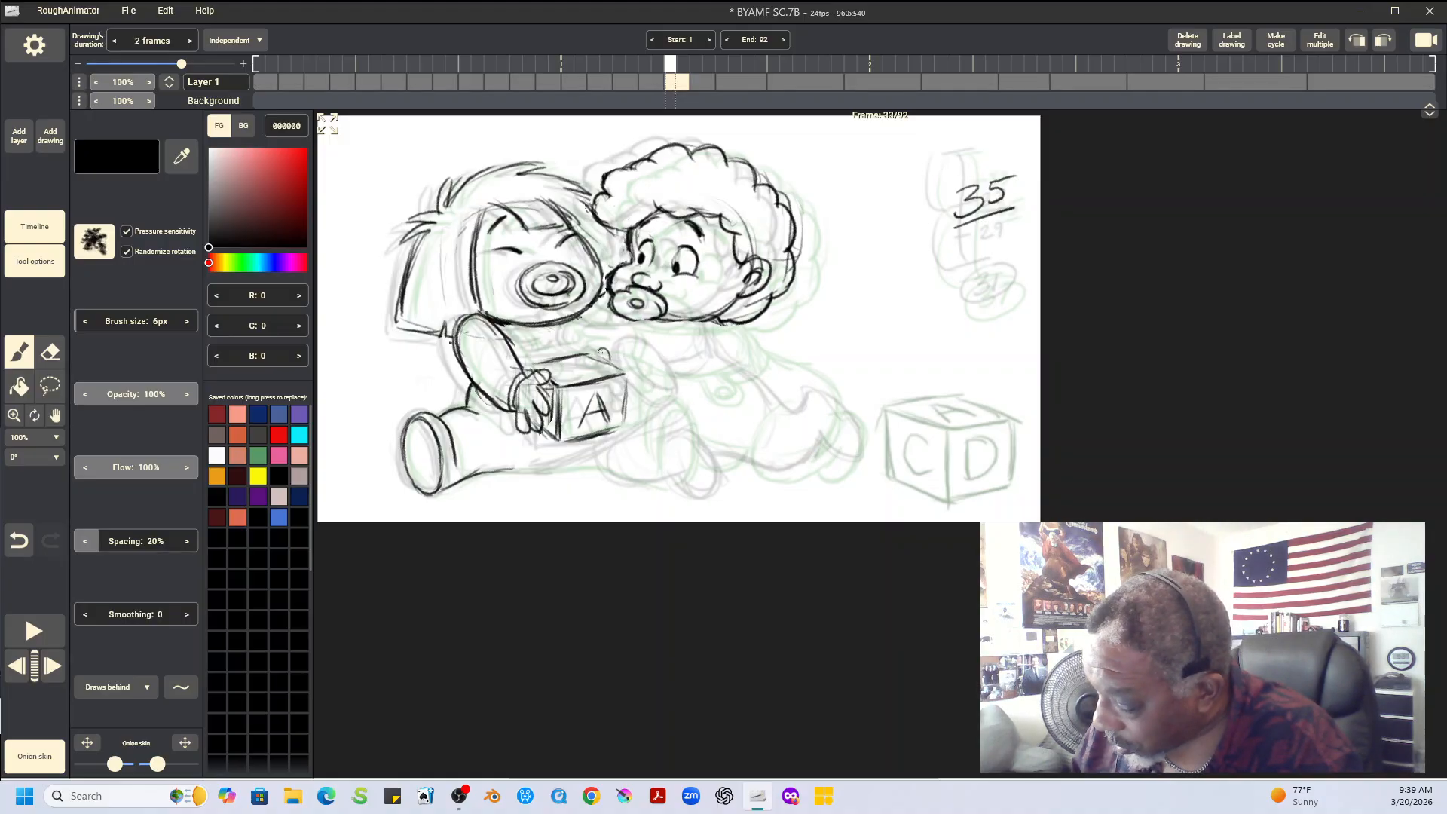
{"action": "key", "text": "Left"}
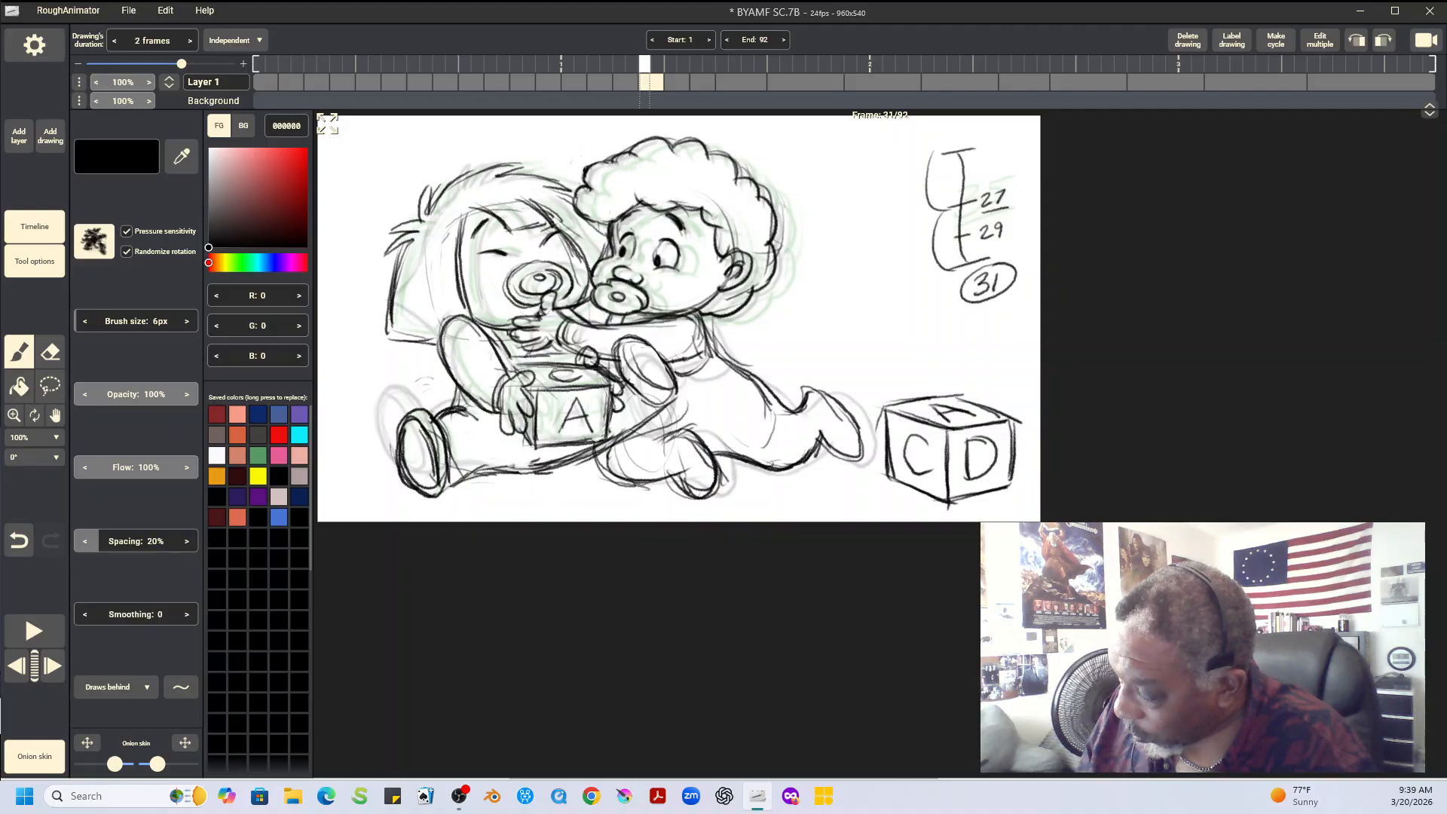
{"action": "key", "text": "Right"}
{"action": "key", "text": "Right"}
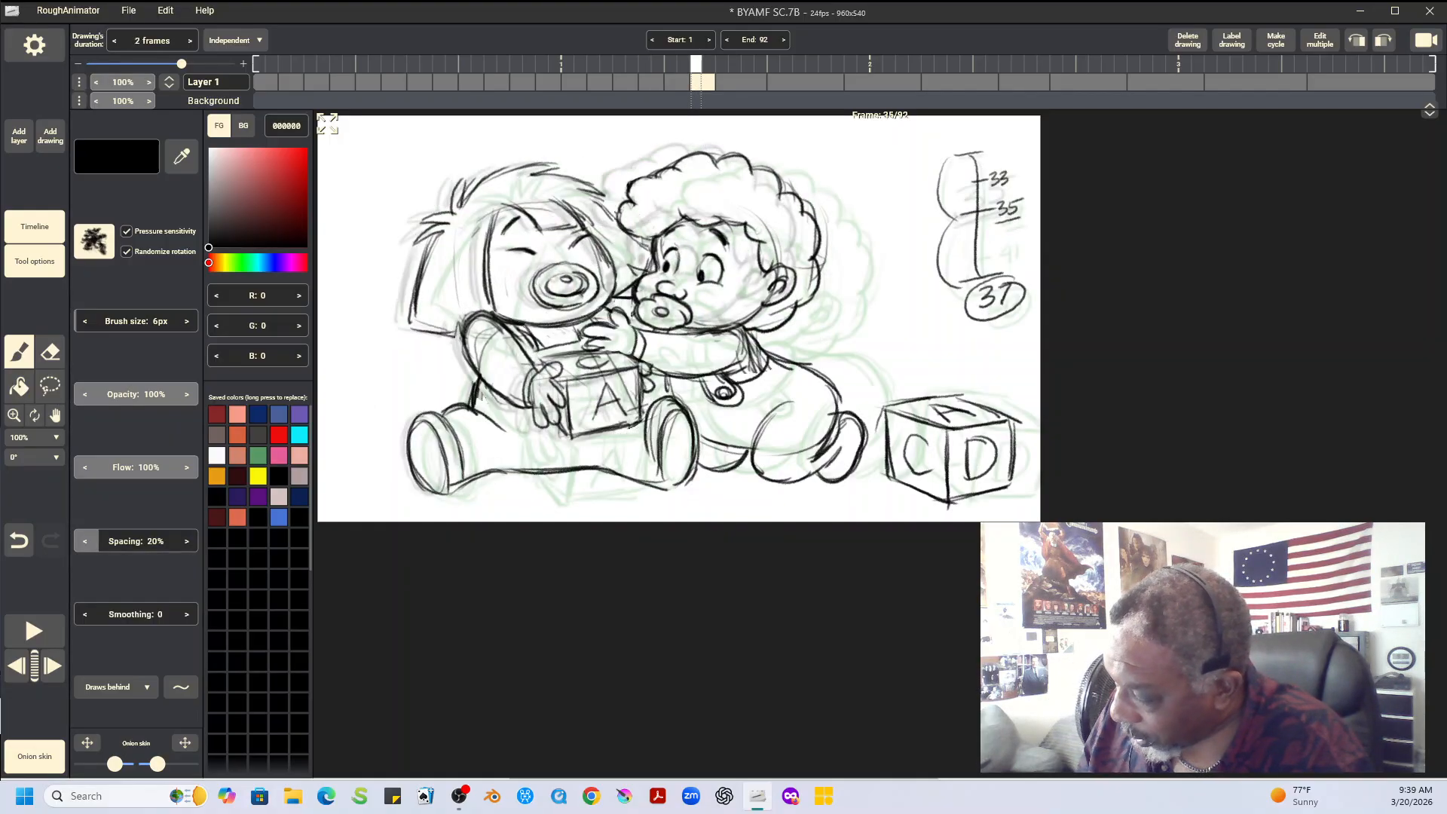
{"action": "key", "text": "Left"}
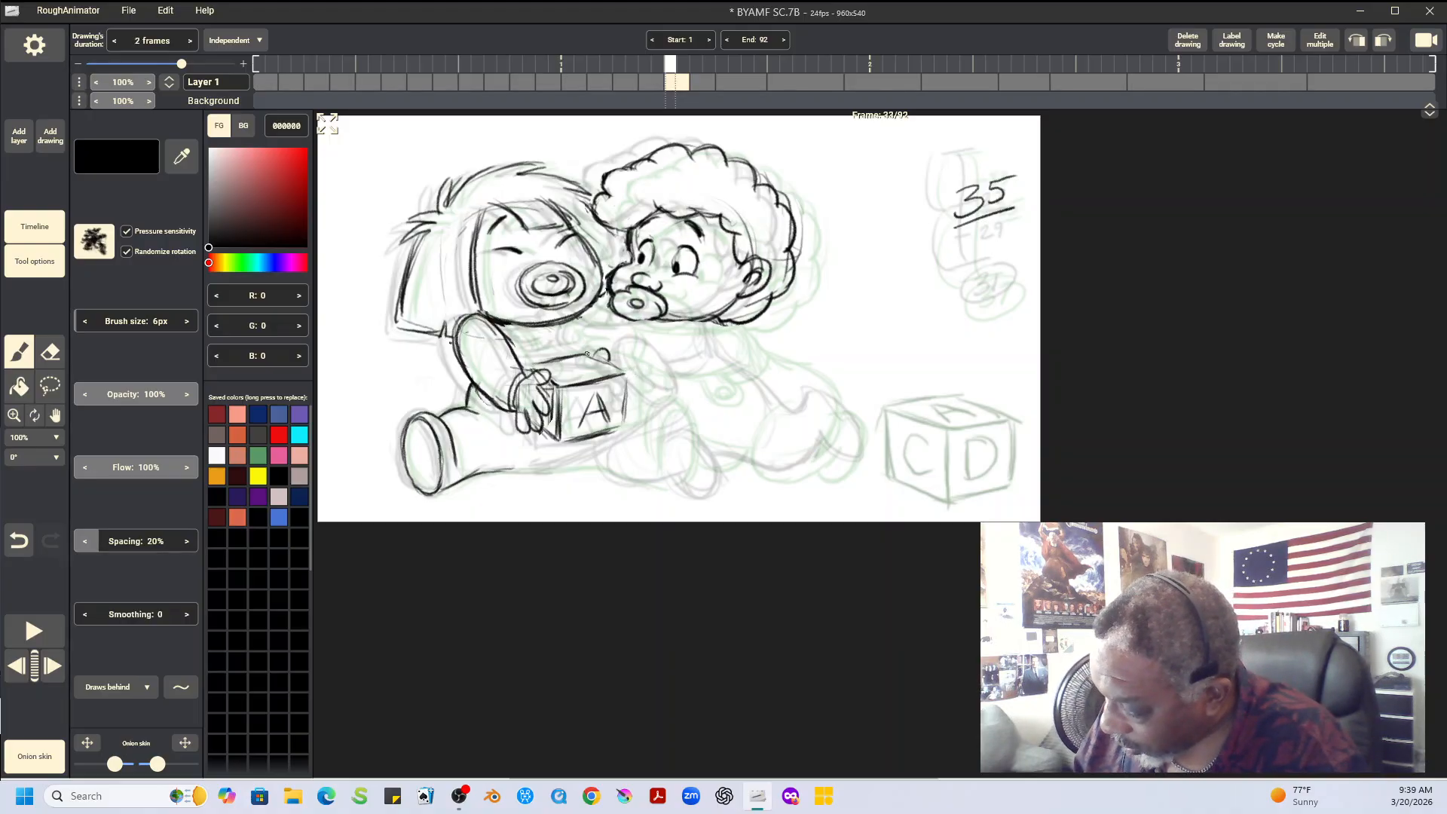
{"action": "mouse_move", "coordinate": [590, 369]}
{"action": "left_mouse_down"}
{"action": "mouse_move", "coordinate": [633, 380]}
{"action": "mouse_move", "coordinate": [625, 418]}
{"action": "left_mouse_up"}
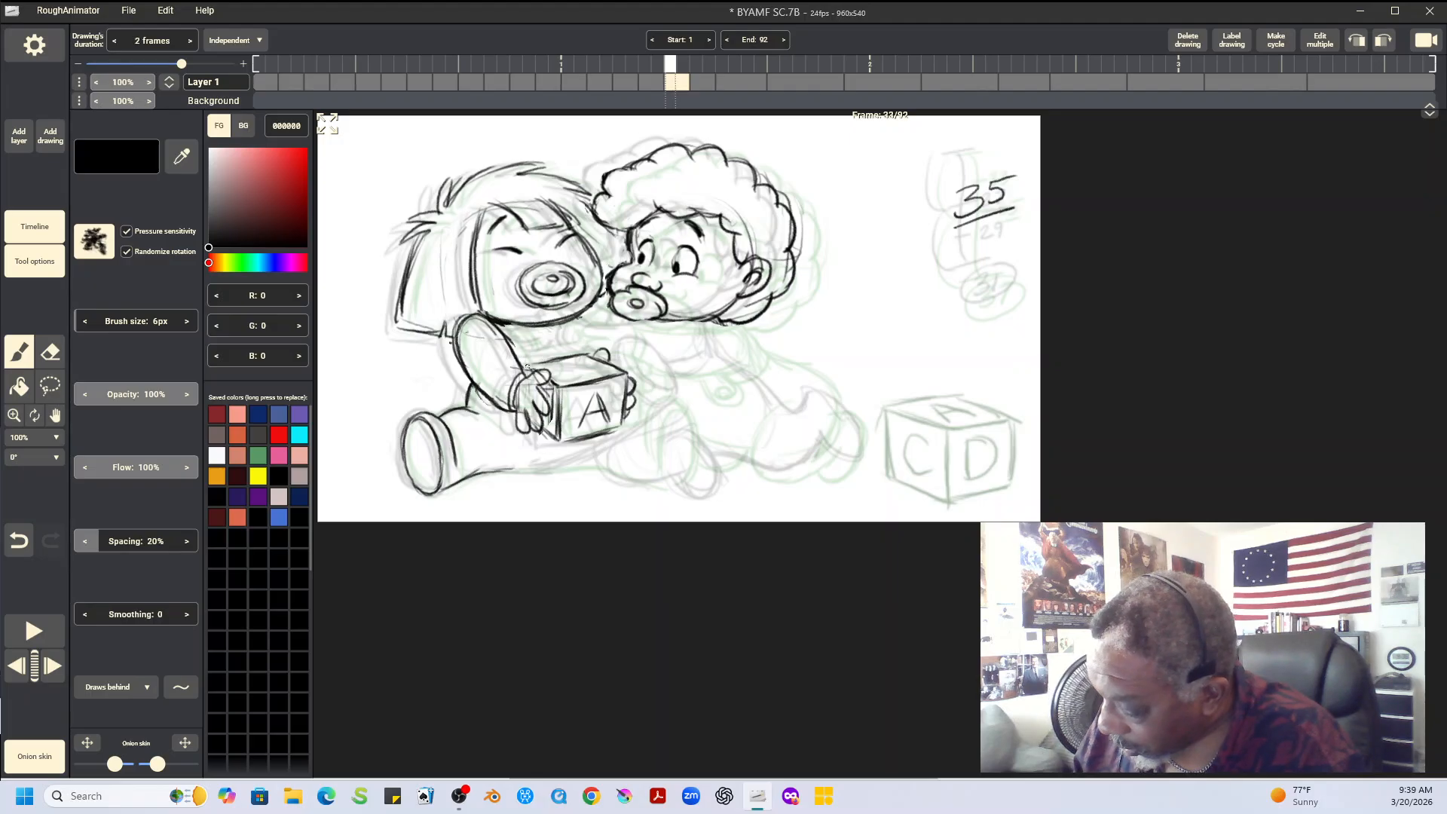
{"action": "left_click_drag", "start_coordinate": [530, 367], "coordinate": [593, 366]}
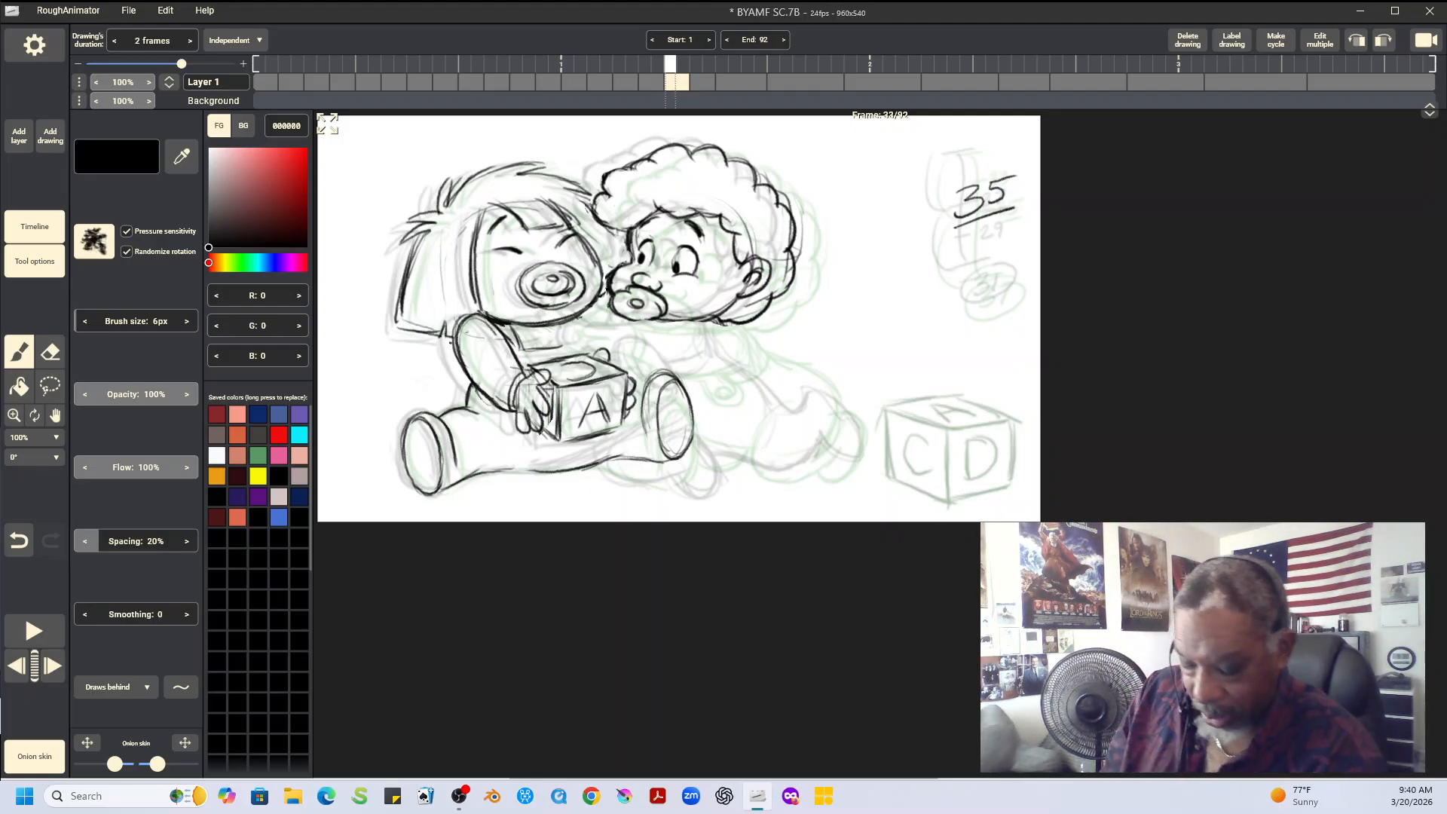
Play back the animation to review the motion of both babies
{"action": "left_click", "coordinate": [42, 645]}
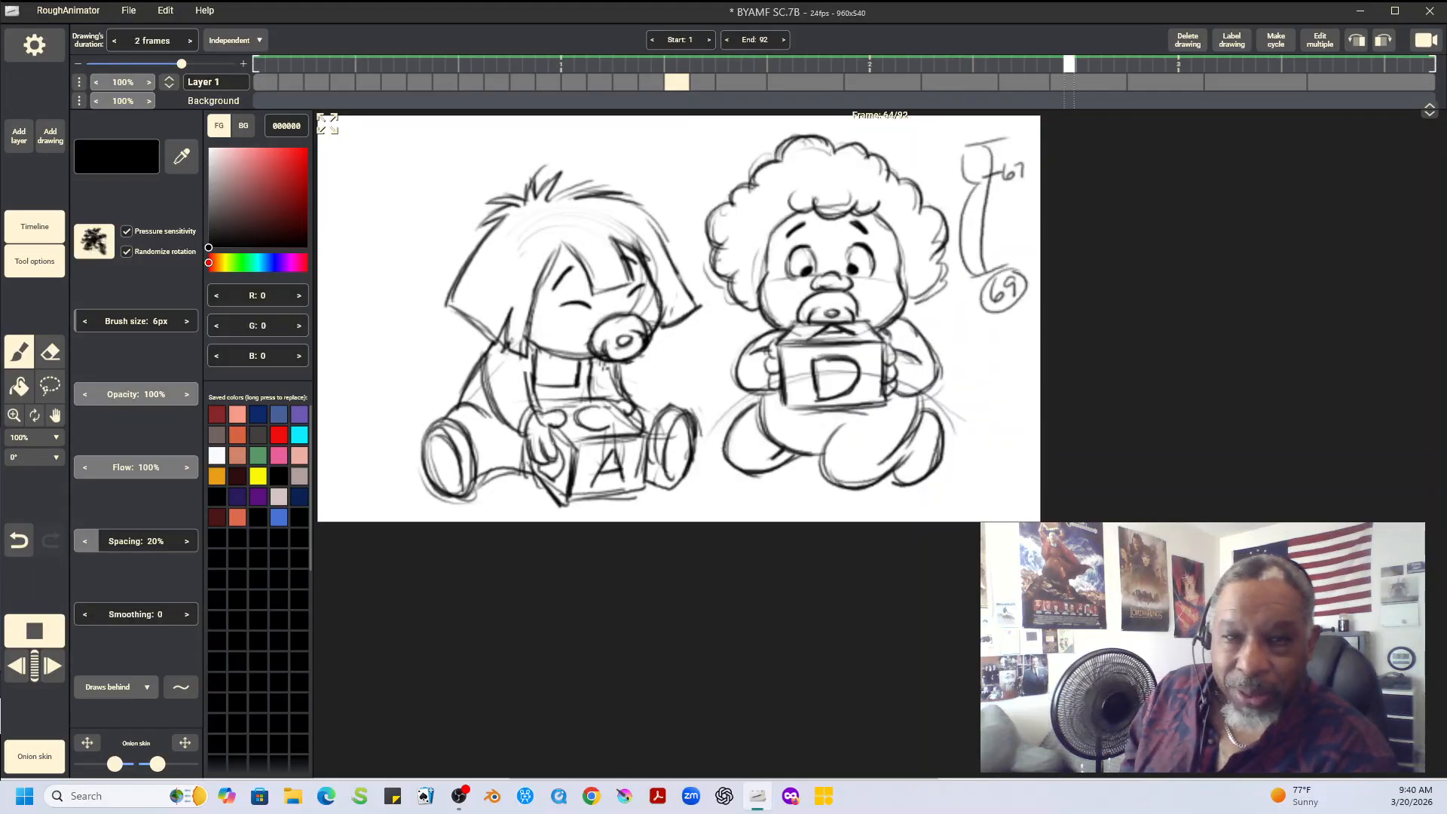